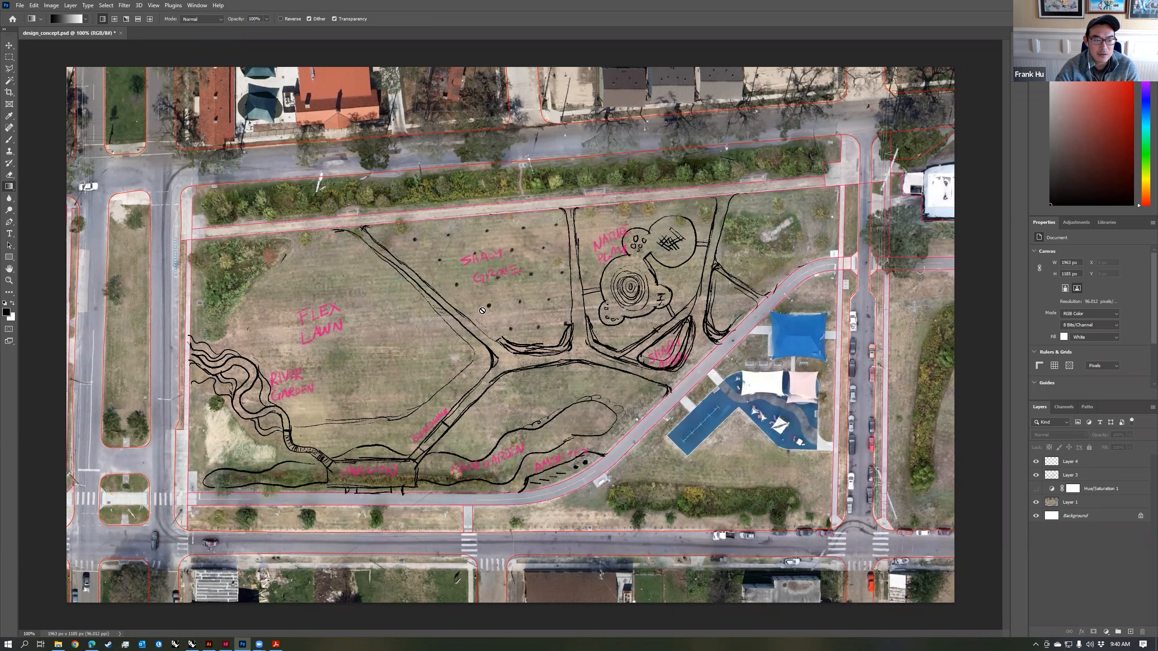
Step: Switch to Rhino's perspective view, hide the Edge_Of_Pavement_Poly and L-SP layers, and show the MESH_GROUND and MESH_ROAD layers
click(193, 643)
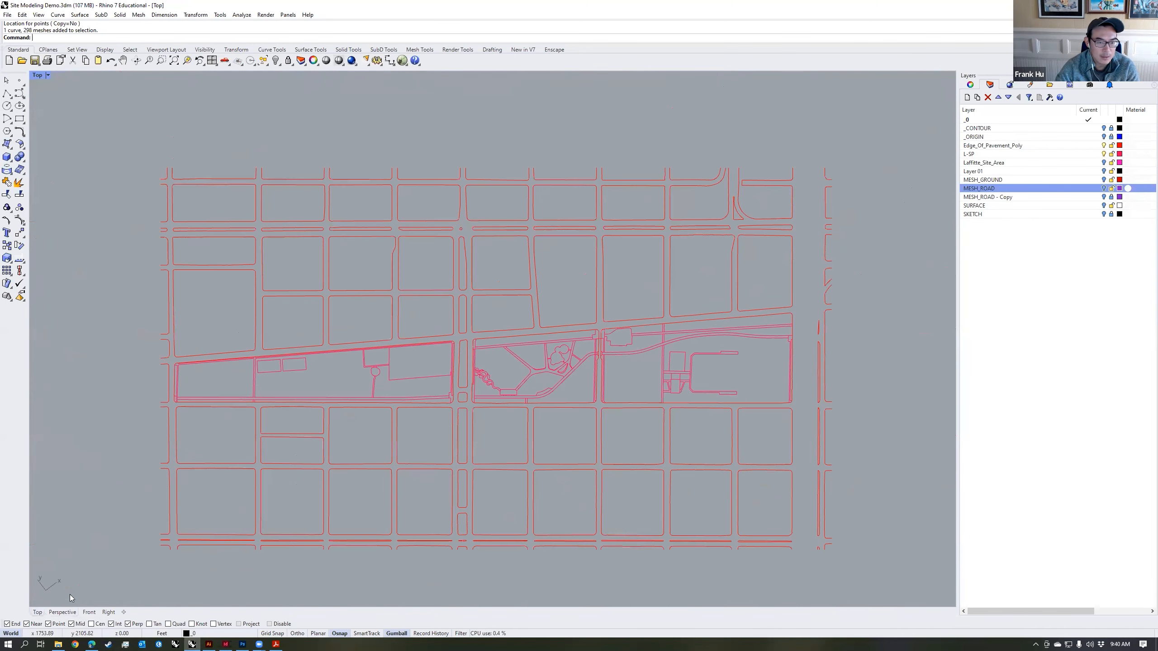
right_drag(496, 382, 498, 374)
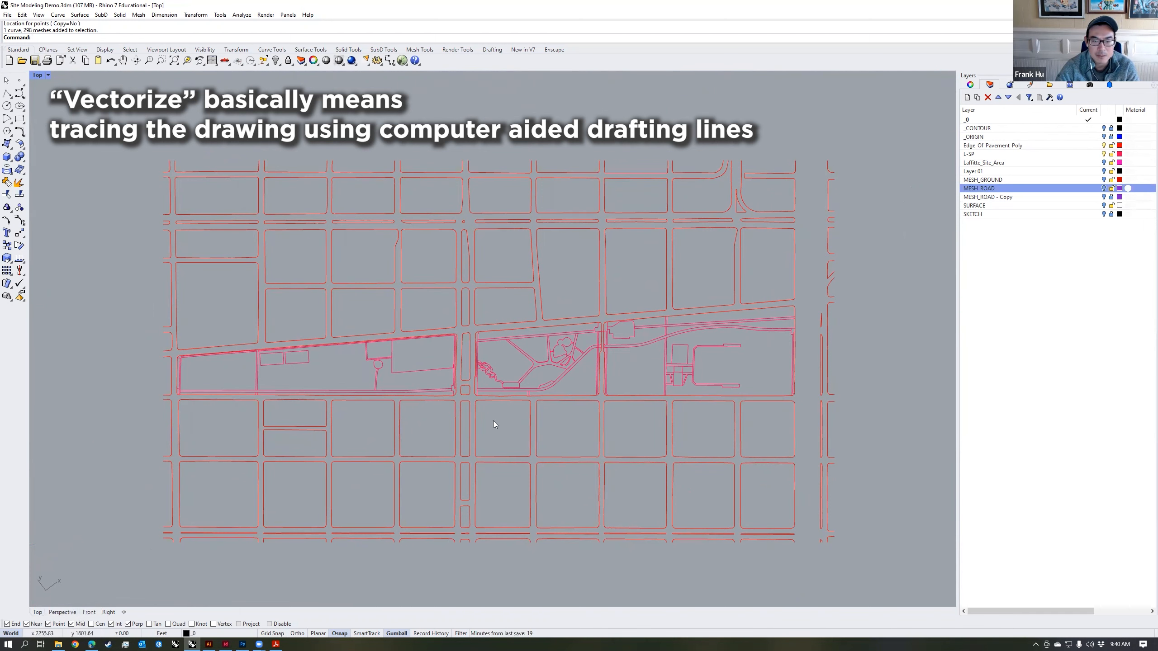
click(62, 612)
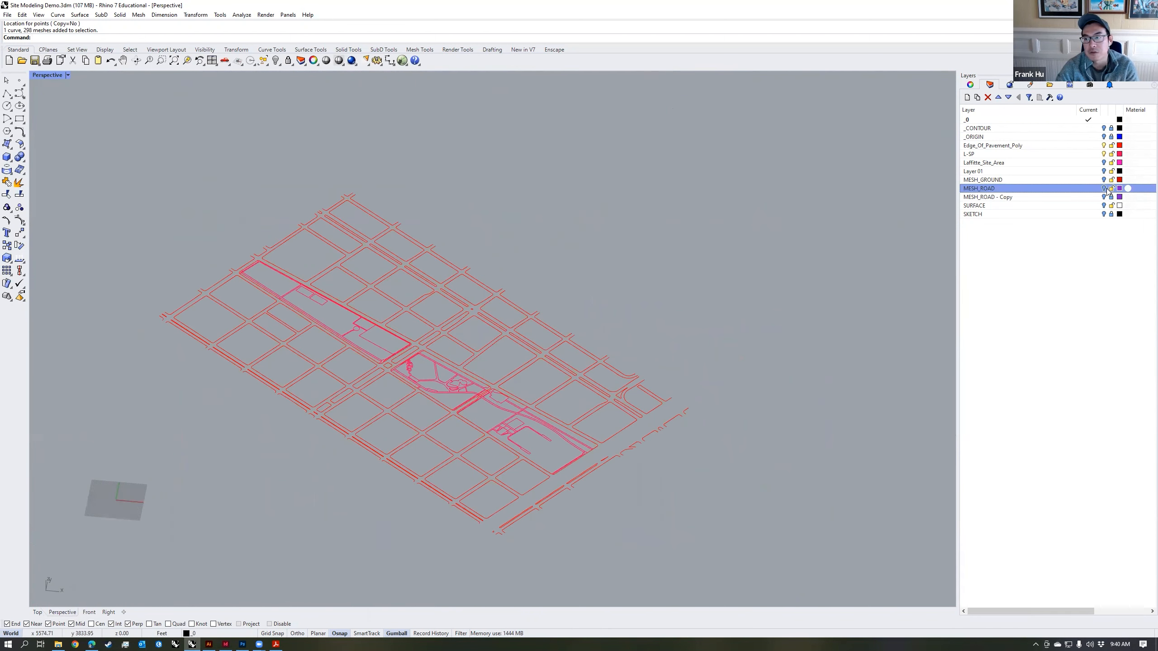
click(1104, 146)
click(1104, 154)
click(1104, 180)
click(1104, 188)
Step: Examine the ground and road meshes in perspective, selecting individual mesh pieces around the site
right_drag(617, 363, 555, 330)
scroll(455, 375, up, 4)
right_drag(556, 330, 597, 341)
click(595, 344)
click(563, 363)
click(584, 395)
click(842, 218)
right_drag(524, 354, 593, 372)
scroll(570, 370, up, 2)
Step: In top view, hide the MESH_ROAD and MESH_GROUND layers and show the SKETCH layer with the concept drawing
click(39, 611)
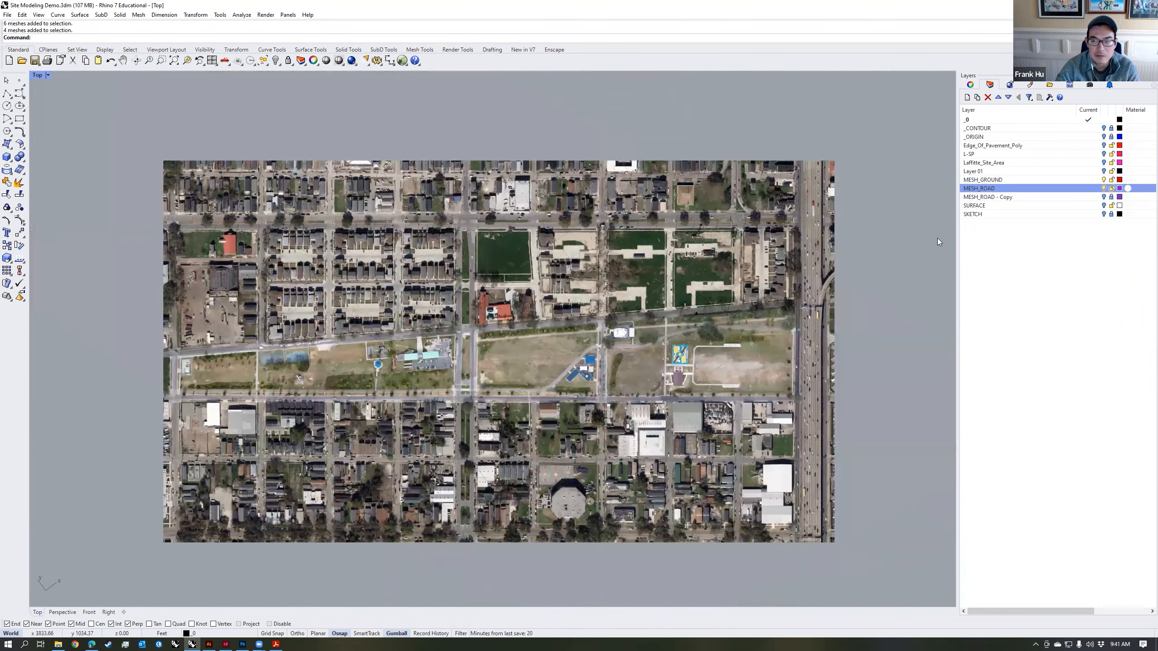
click(1104, 188)
click(1104, 180)
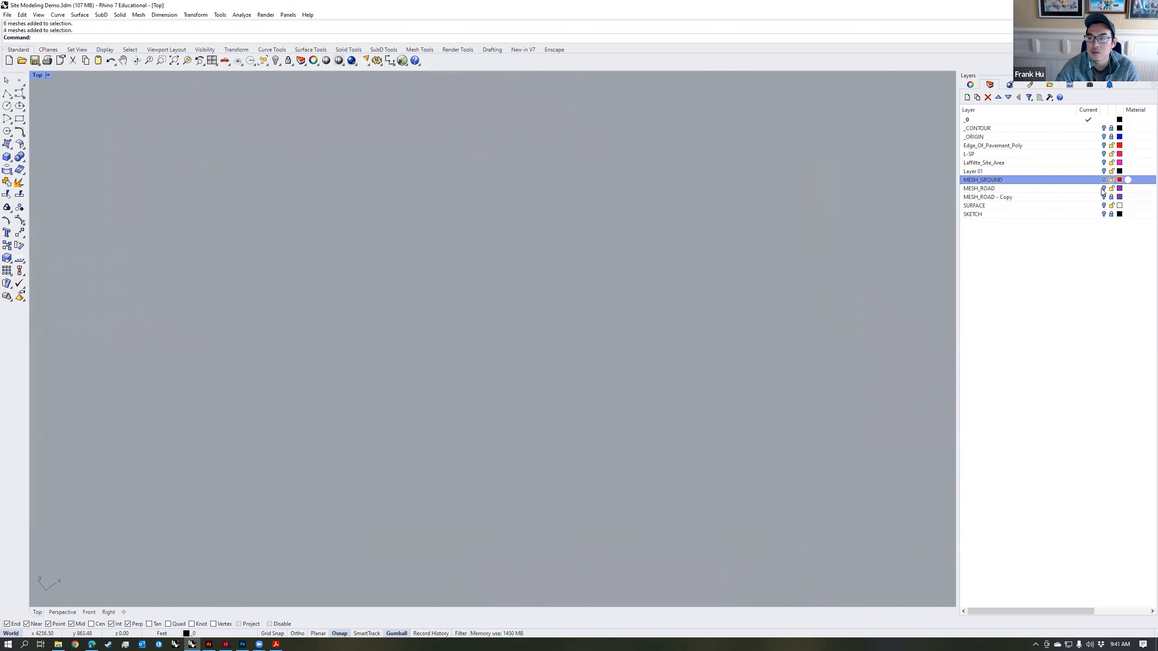
click(1104, 206)
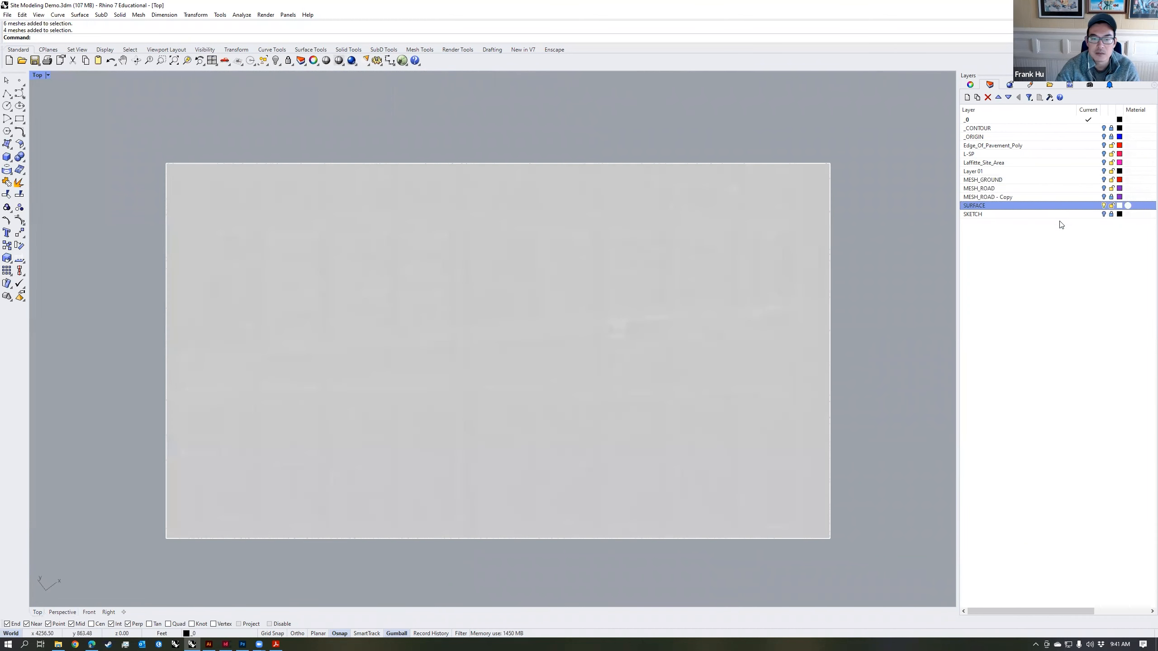
click(1104, 206)
click(1103, 215)
scroll(527, 370, up, 5)
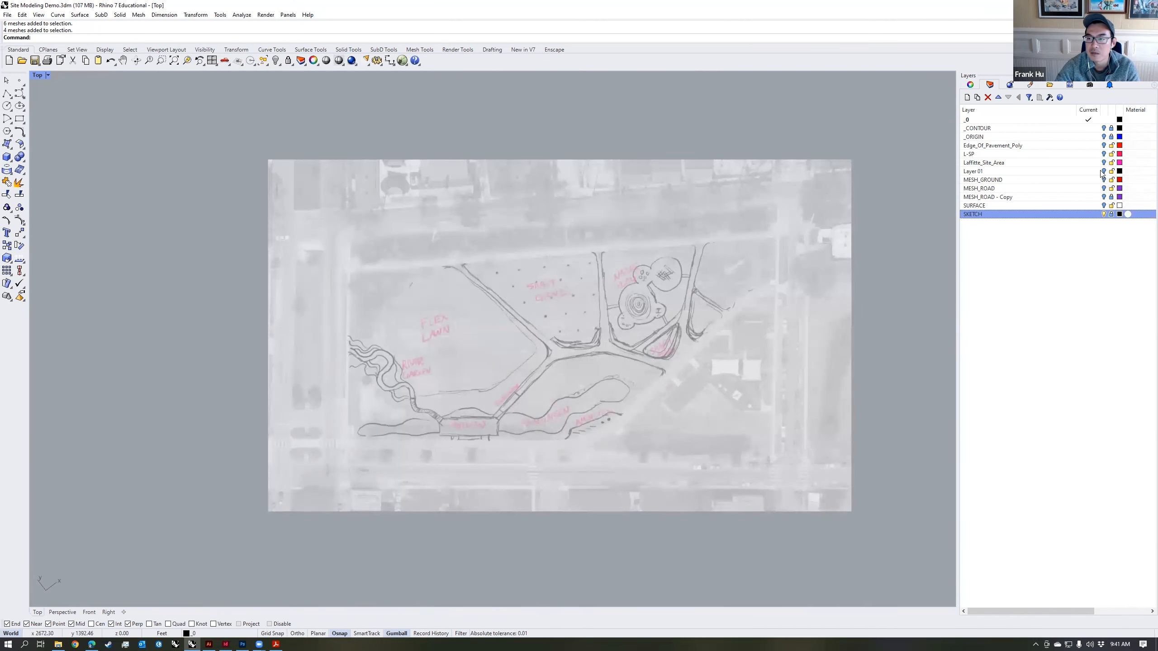
Step: Overlay the L-SP linework and MESH_GROUND aerial with the sketch, and make L-SP the current layer
click(1104, 154)
right_drag(669, 324, 630, 331)
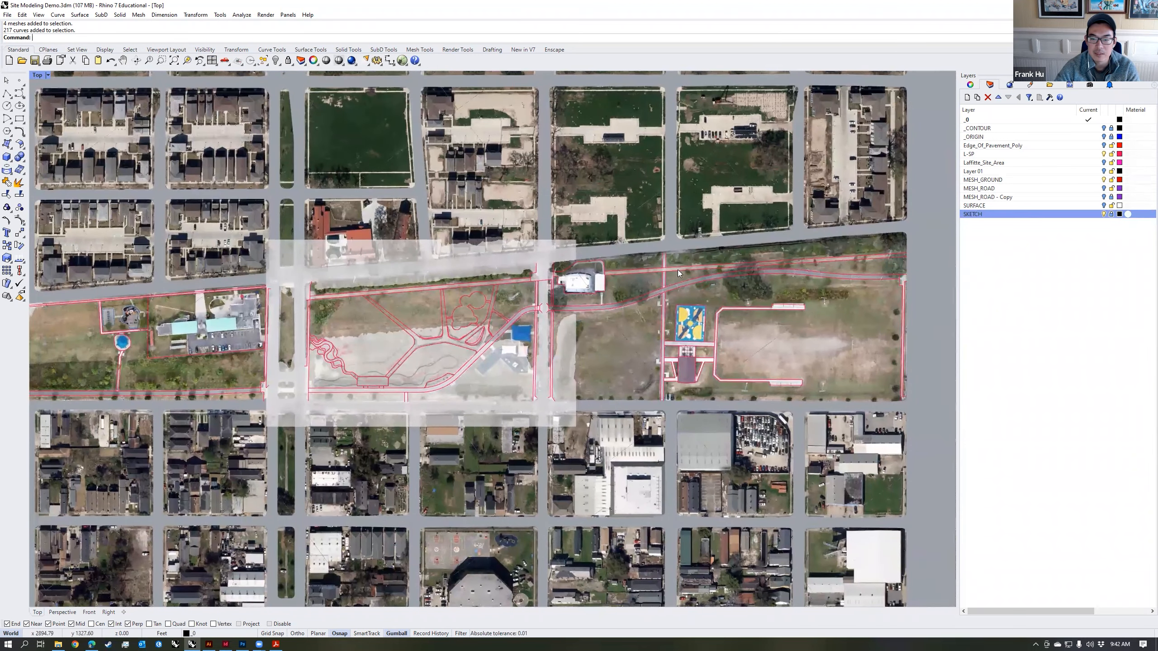
click(1088, 154)
scroll(674, 273, up, 4)
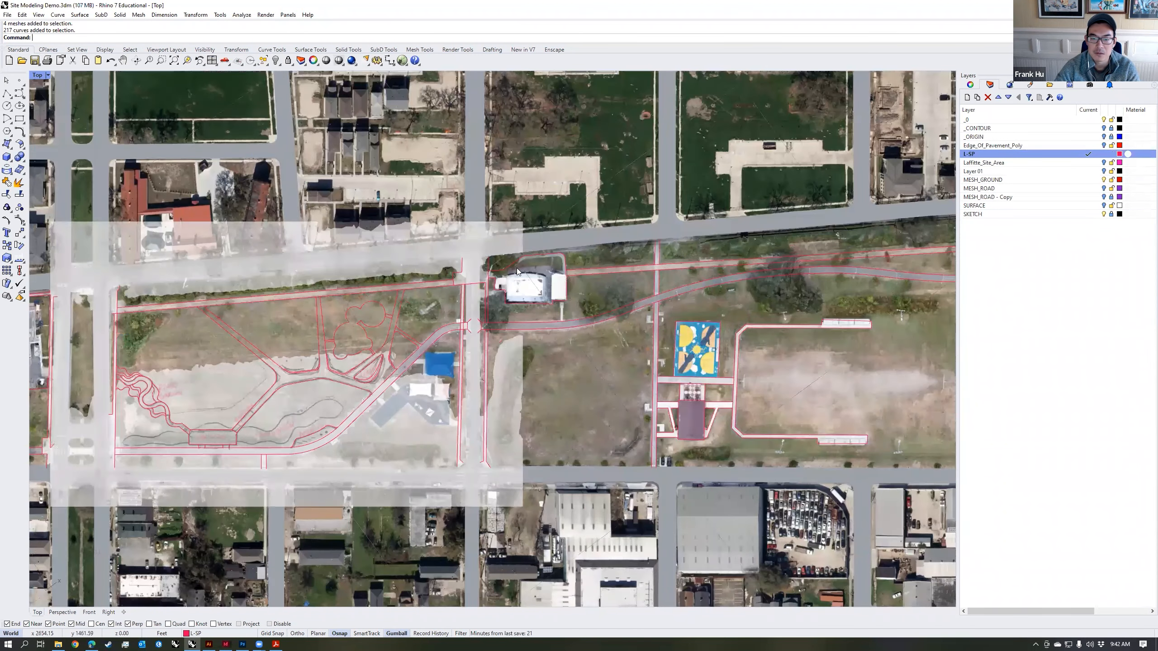
right_drag(504, 370, 758, 345)
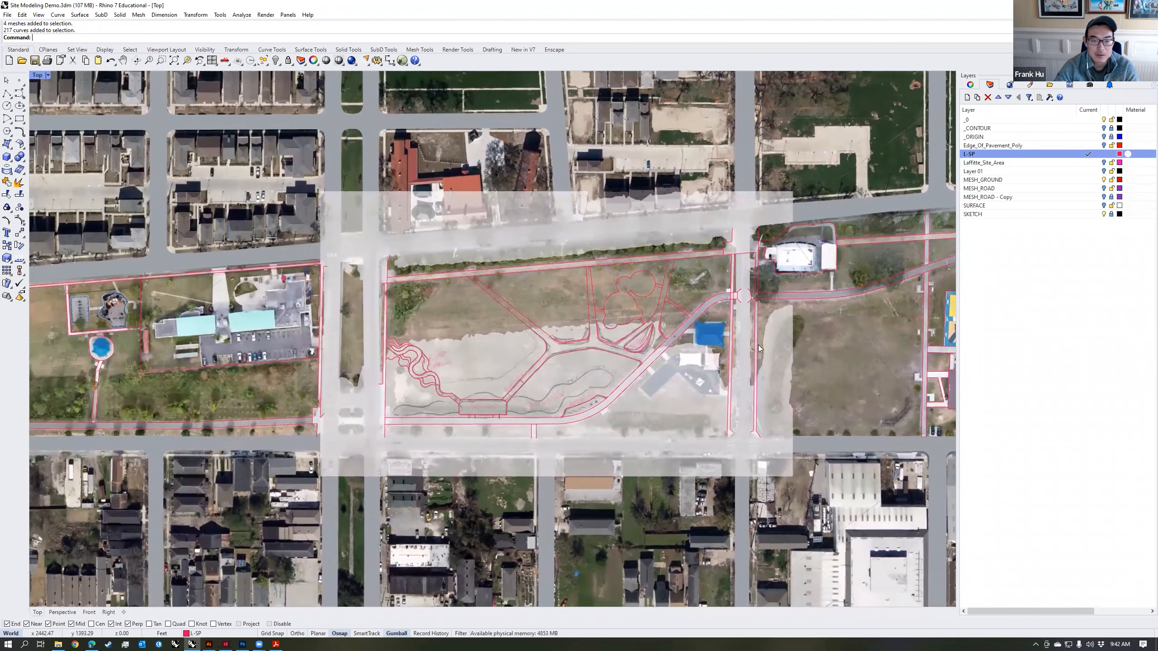
scroll(503, 371, up, 3)
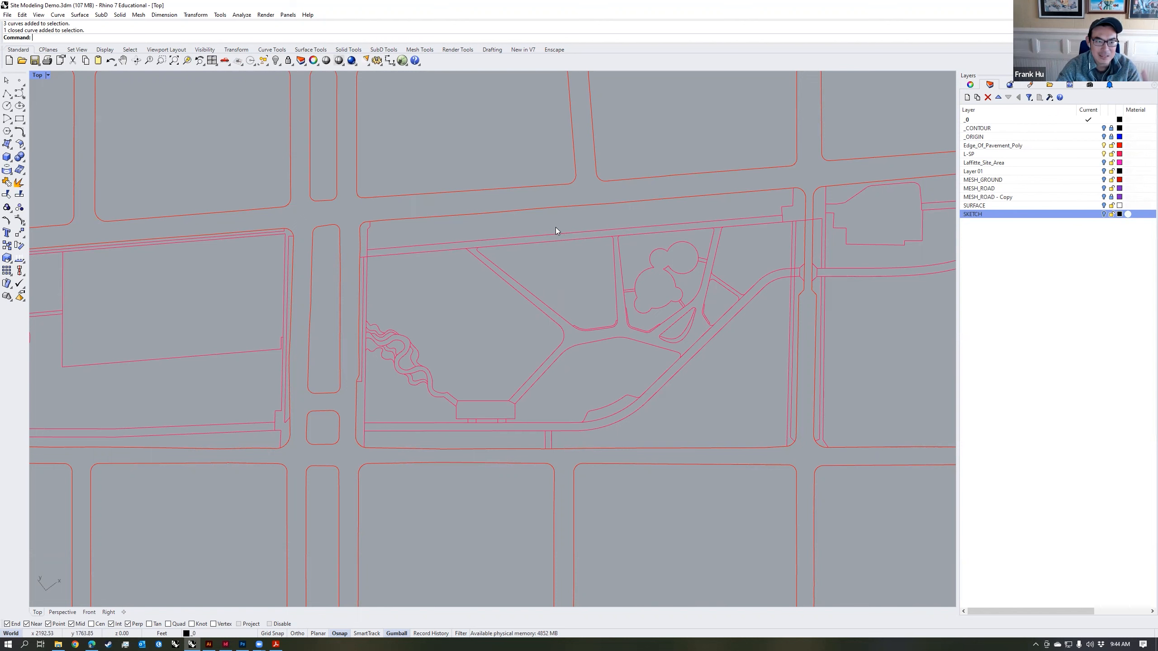
Step: Run SetPt on the traced site linework to bring its points to a common location
scroll(616, 240, up, 3)
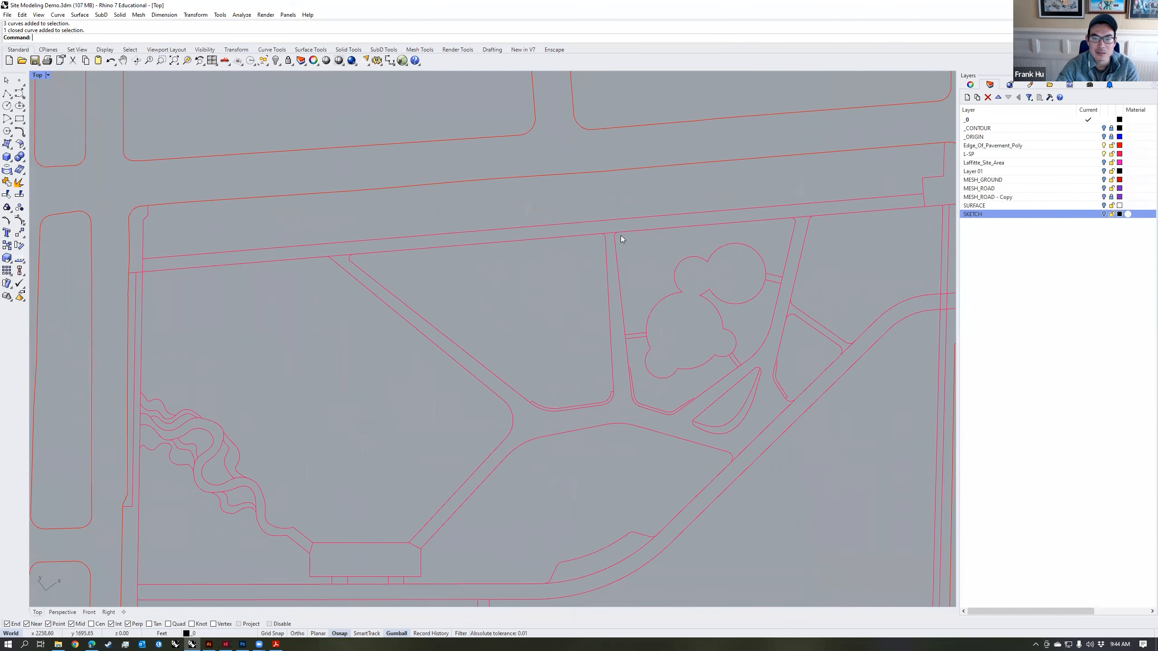
scroll(524, 323, up, 2)
scroll(593, 308, down, 3)
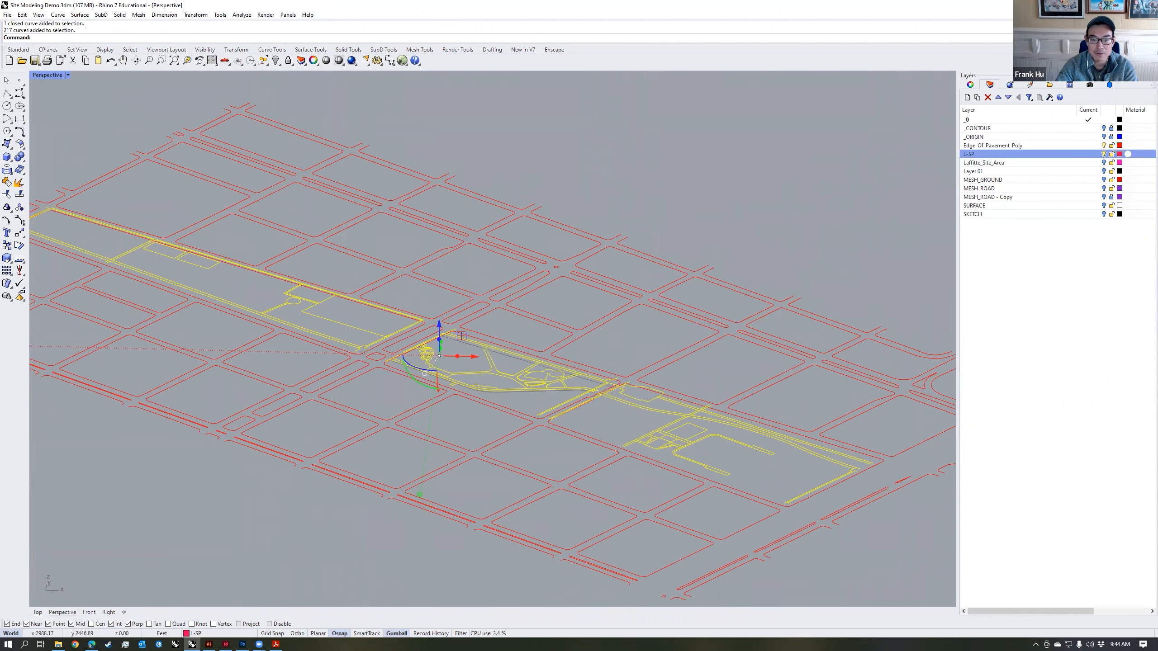
text(setpt)
key(Return)
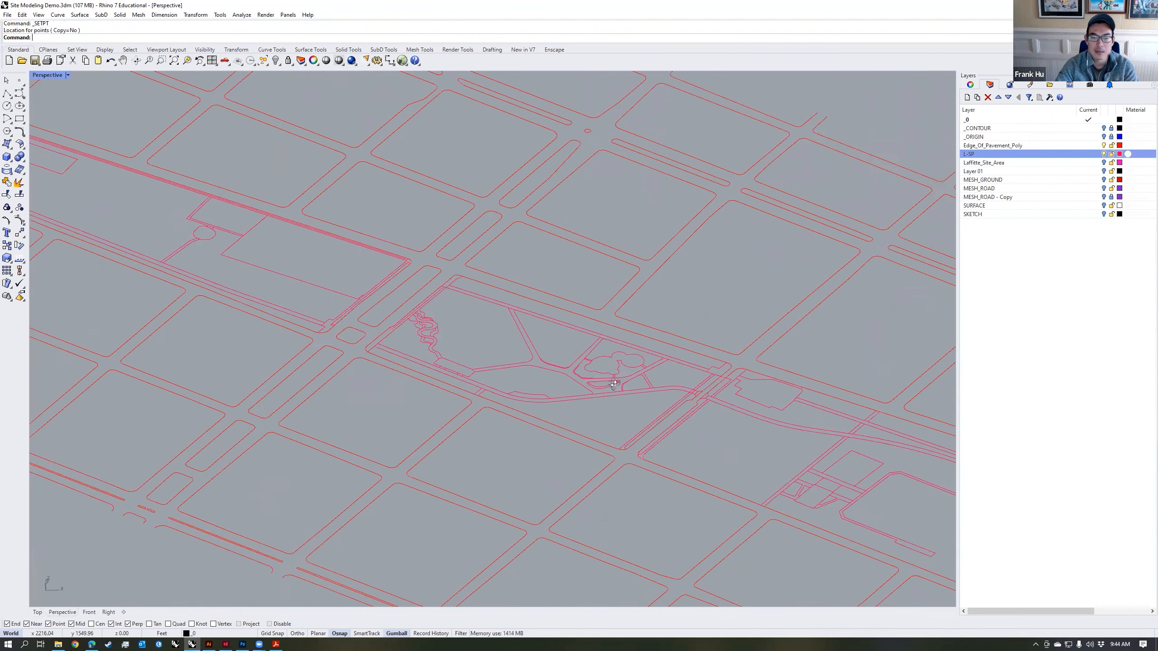
scroll(616, 383, up, 3)
right_drag(616, 383, 763, 357)
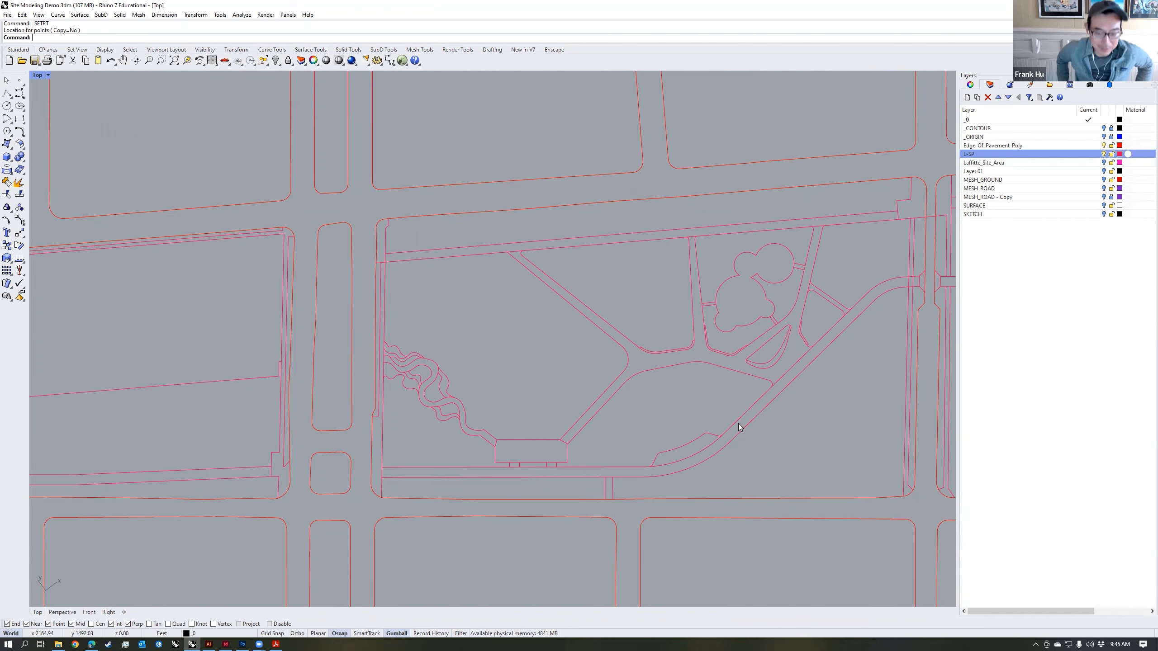
Step: Check the traced path and lawn outlines by selecting individual curves in the park block
right_drag(782, 412, 742, 403)
click(747, 364)
click(796, 380)
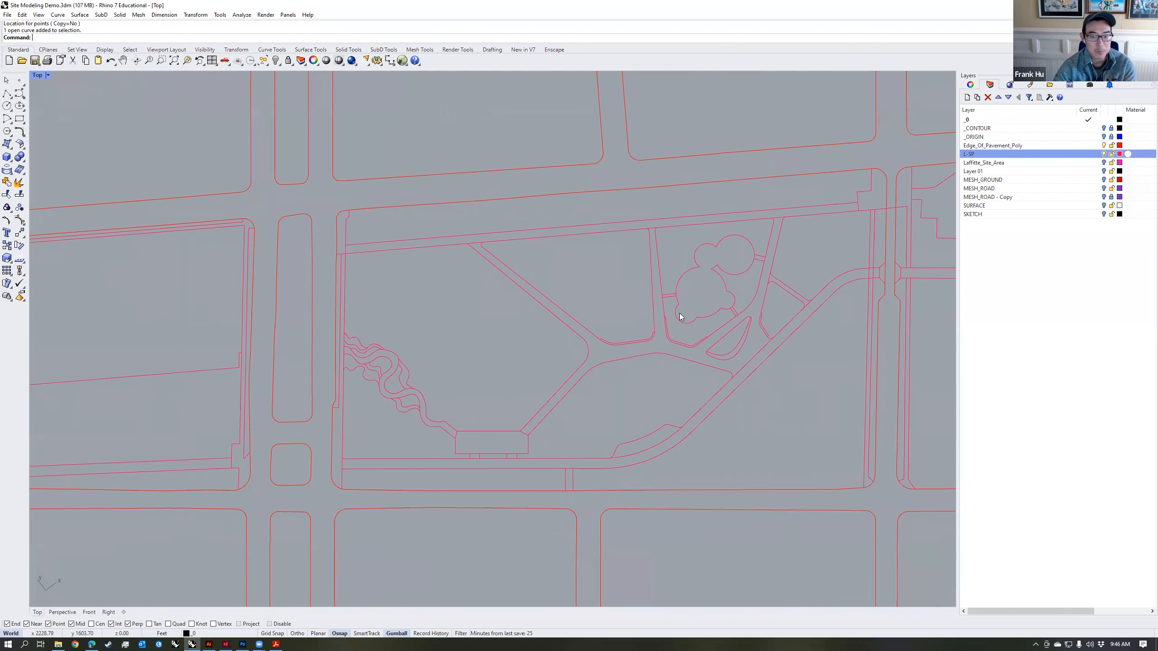
click(589, 330)
key(Escape)
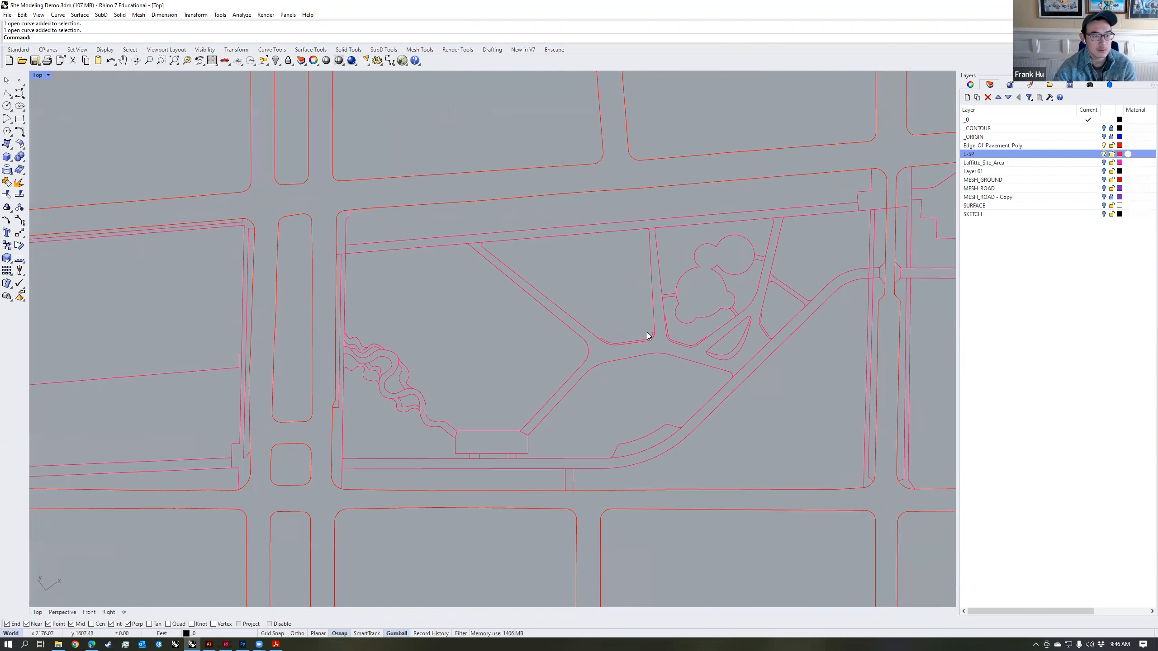
right_drag(811, 386, 822, 389)
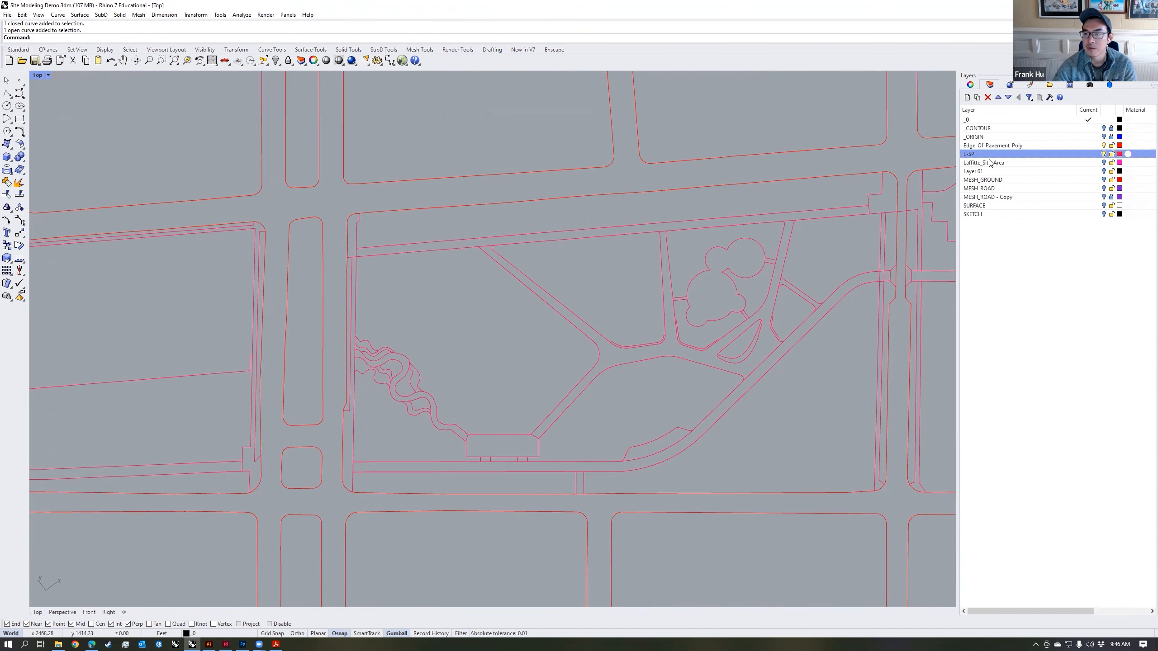
Step: Create a layer named hatch, make it current, and set its colour to dark grey #595959
click(967, 98)
text(hatch)
key(Return)
click(1079, 166)
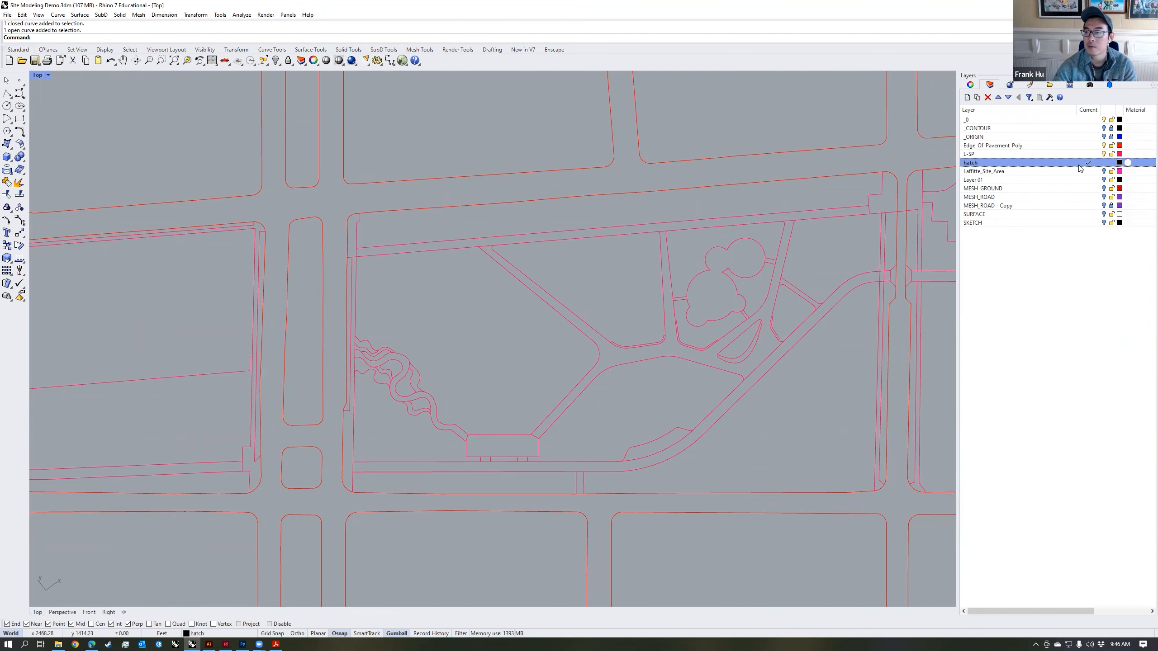
click(1118, 163)
drag(721, 317, 753, 329)
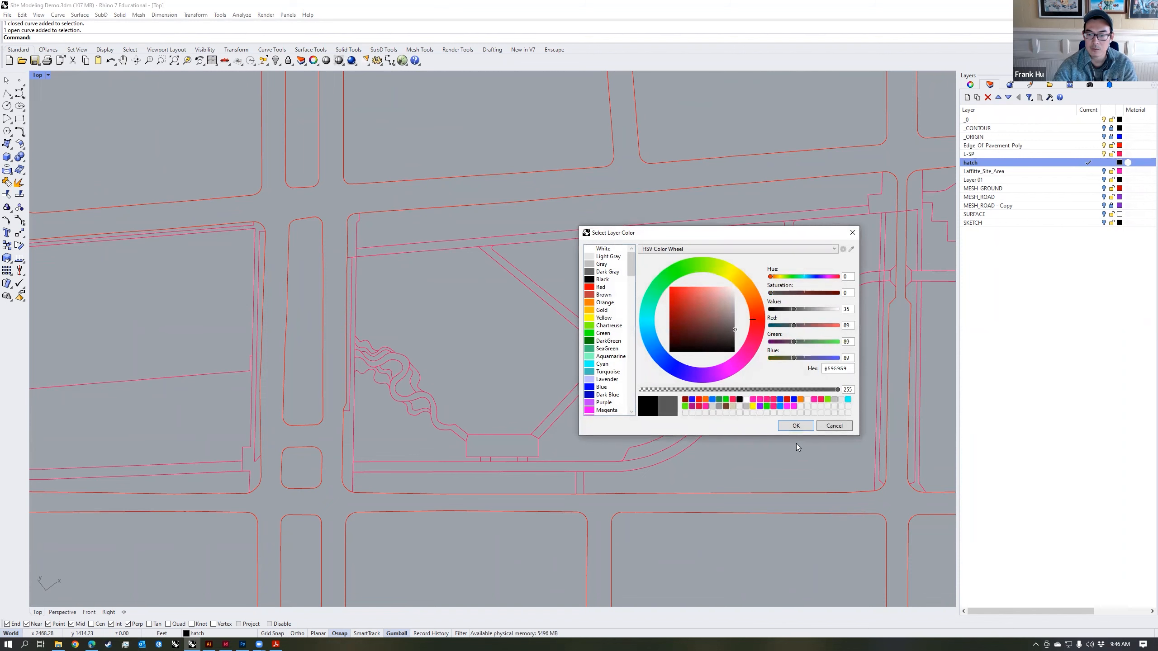
click(795, 425)
Step: Start a Hatch from all linework of the central park block and pick the lawn and playground-side regions between the paths
mouse_move(904, 508)
mouse_down()
mouse_move(804, 417)
mouse_move(321, 159)
mouse_up()
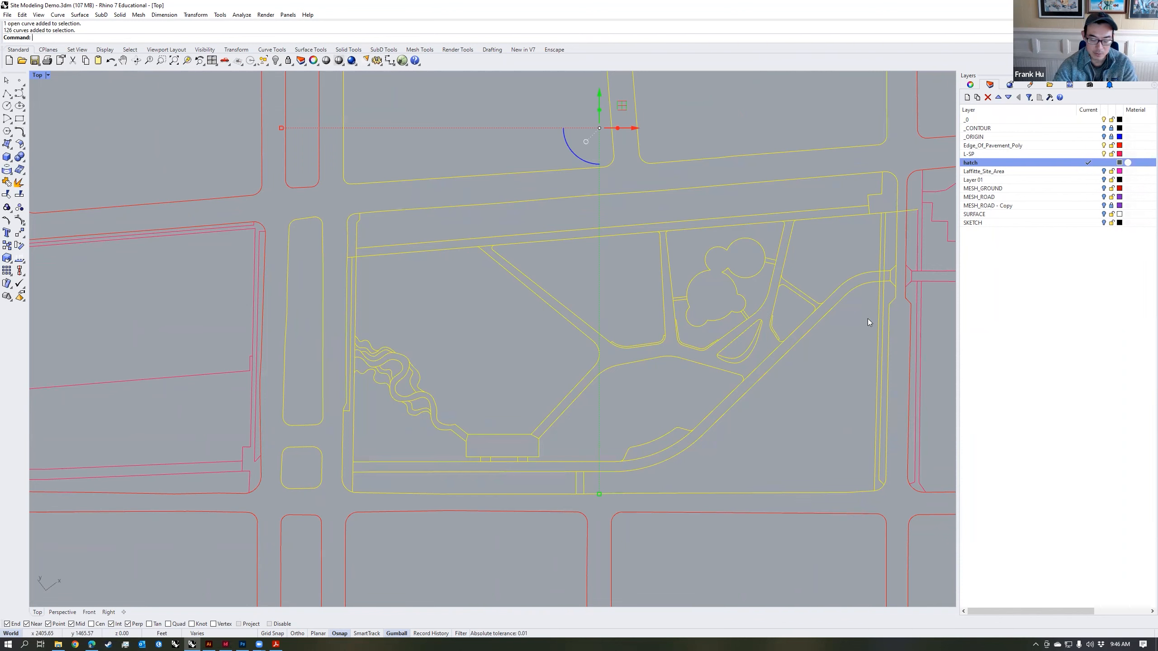
text(hatch)
key(Return)
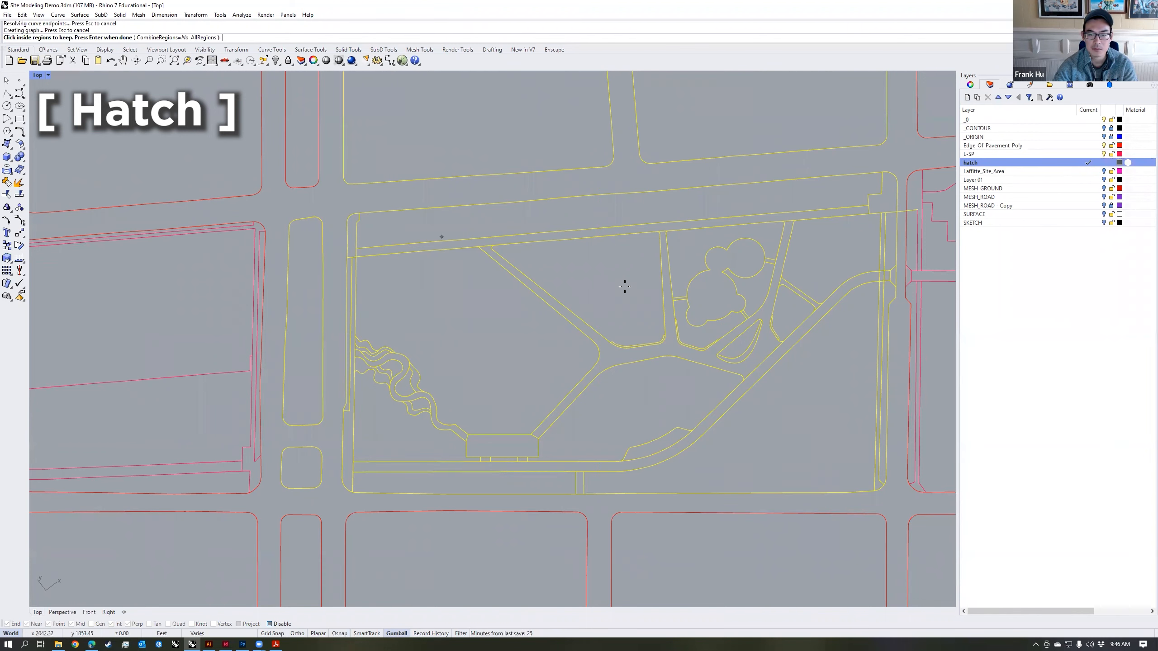
click(624, 287)
click(636, 391)
click(688, 251)
click(759, 288)
click(711, 335)
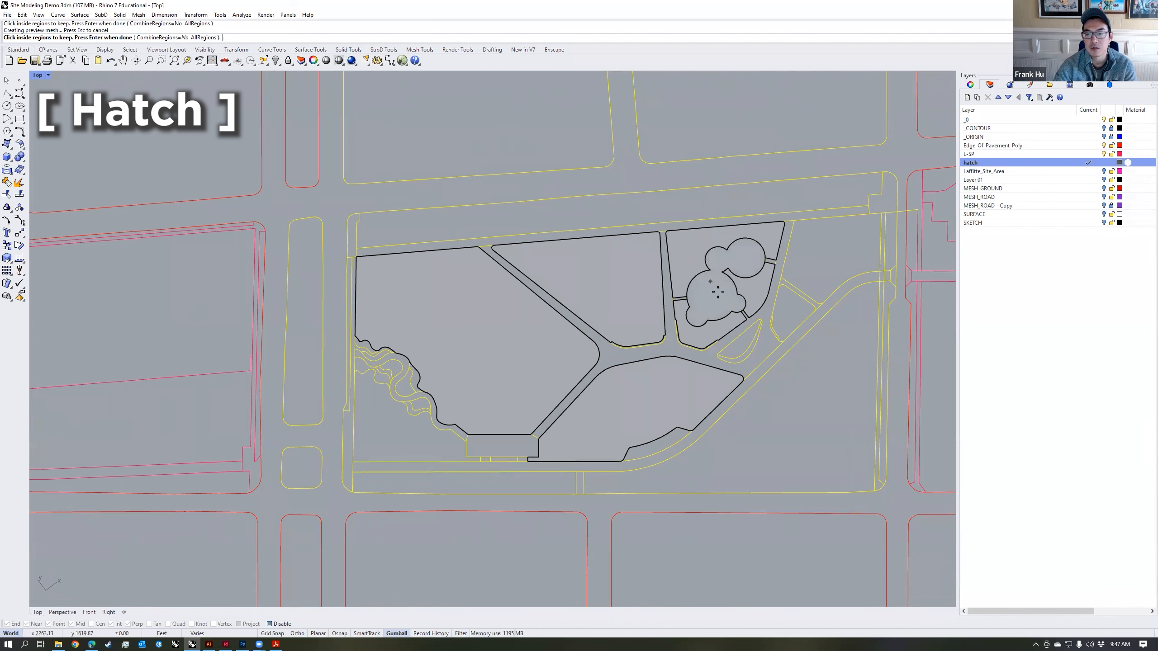
click(824, 274)
click(792, 302)
Step: Pick the remaining park regions, including the area at the lower-left corner, and fill them with the Solid hatch pattern
scroll(459, 458, up, 4)
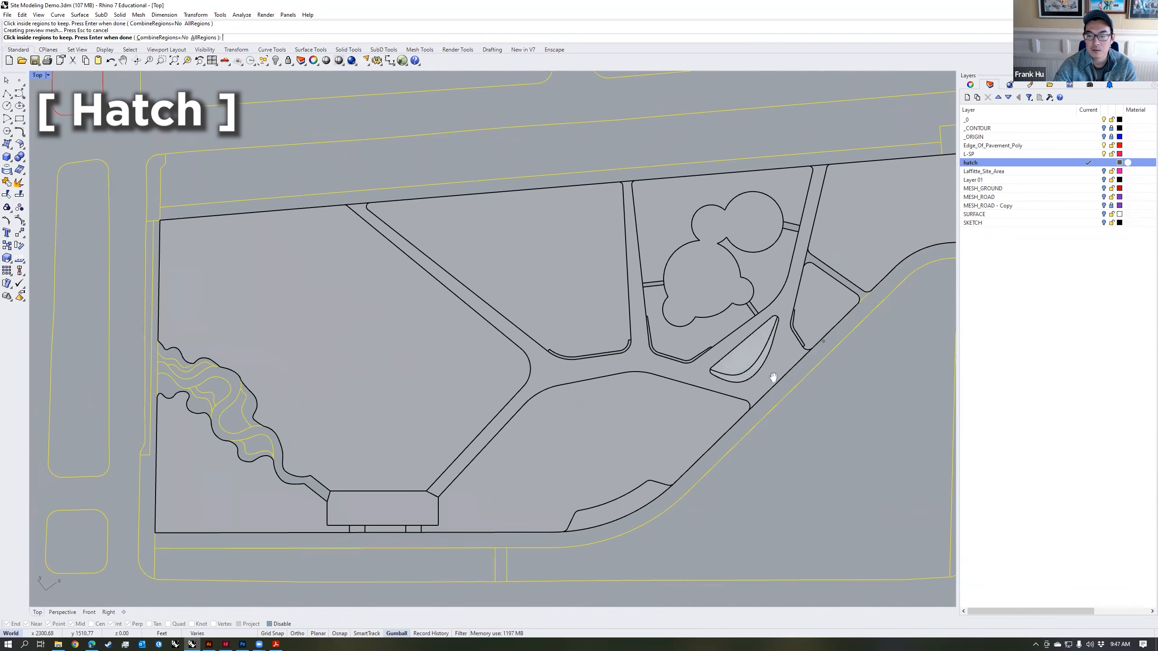
scroll(772, 381, up, 5)
click(312, 526)
right_drag(366, 433, 696, 433)
scroll(516, 263, down, 6)
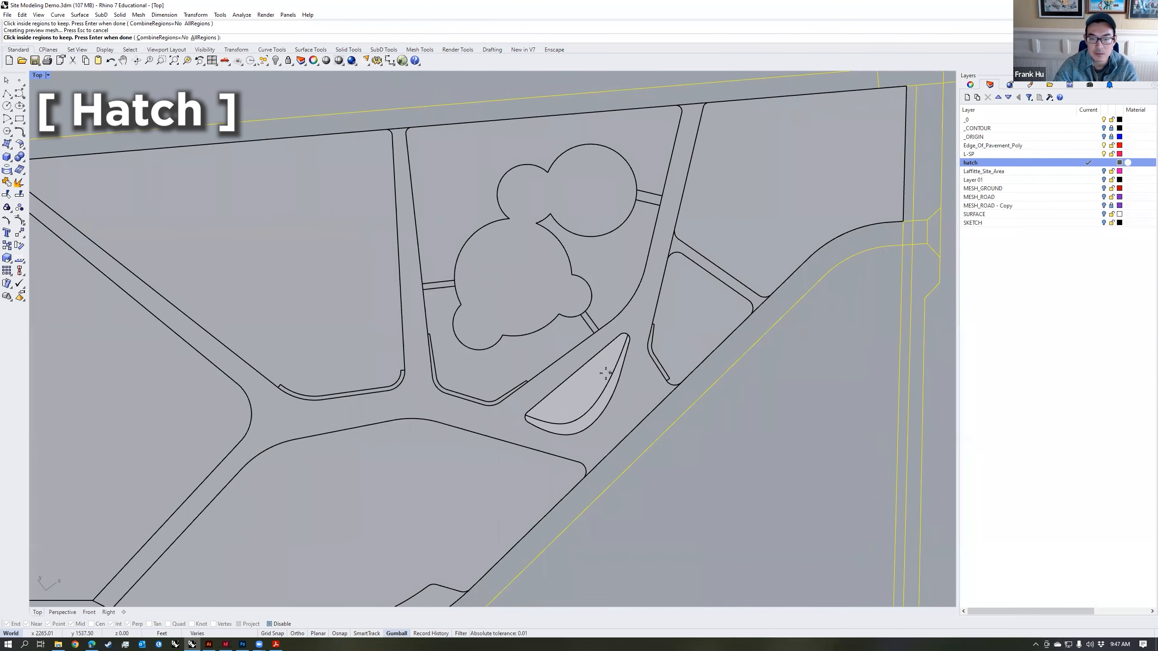
key(Return)
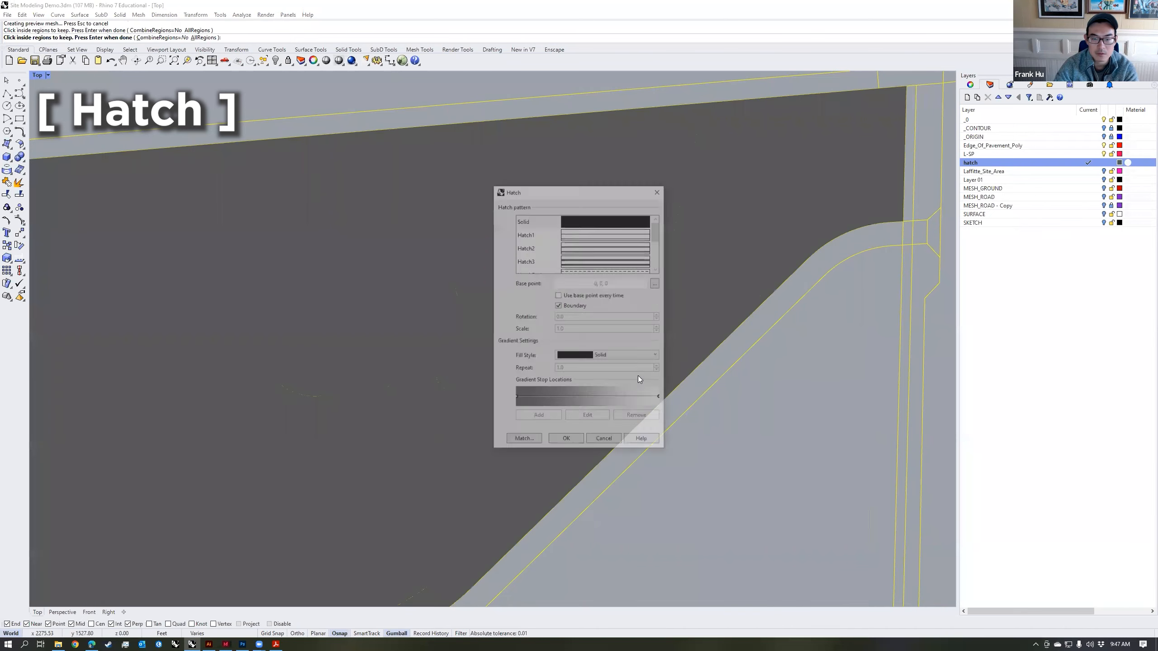
click(572, 442)
Step: Check the new hatches by selecting individual filled regions of the park
scroll(750, 432, down, 4)
right_drag(750, 431, 808, 369)
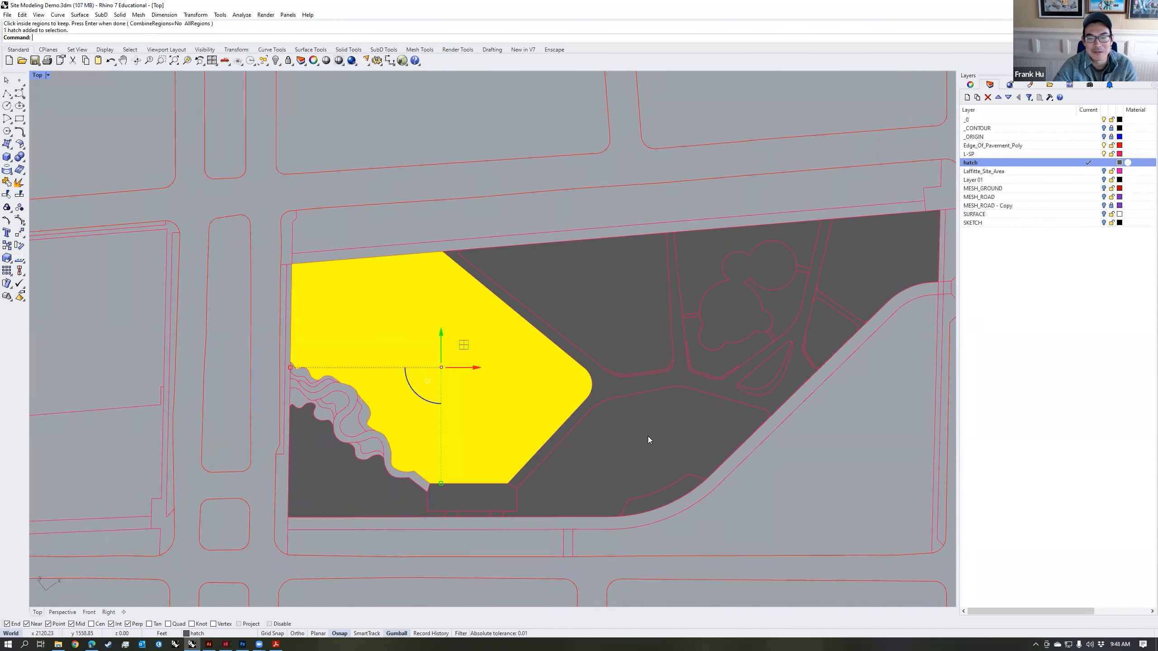
click(648, 436)
click(836, 423)
mouse_move(836, 423)
right_down()
mouse_move(786, 436)
mouse_move(796, 427)
right_up()
scroll(785, 427, down, 2)
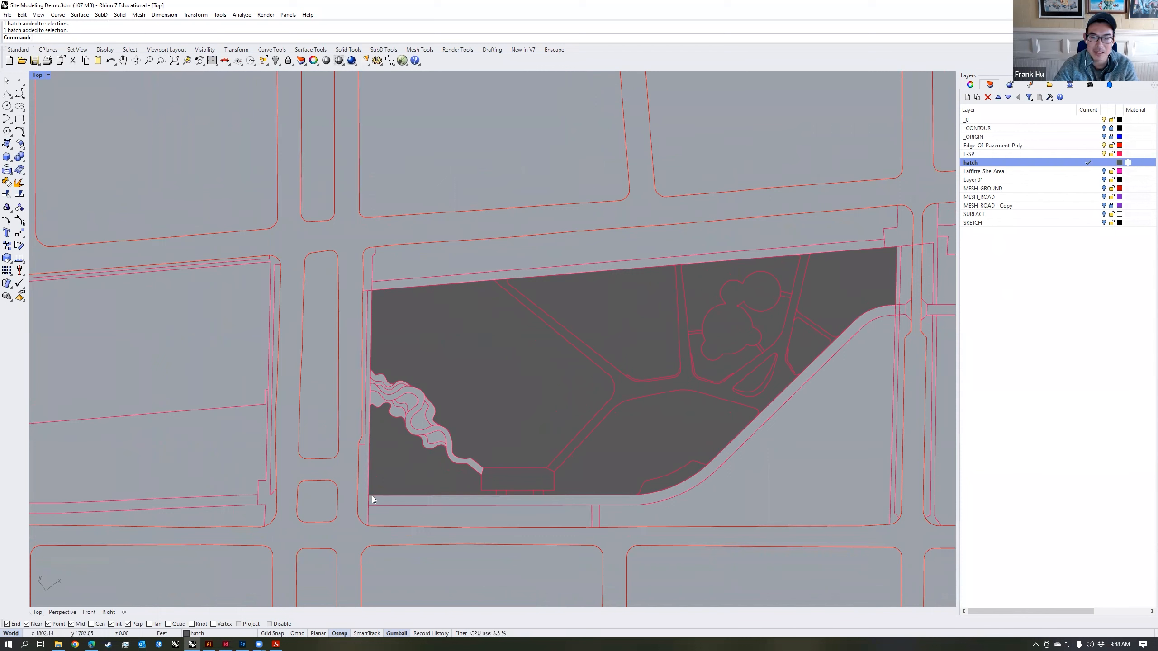
Step: Show the MESH_GROUND layer and compare the park's terrain mesh with the flat hatches in perspective
click(1104, 189)
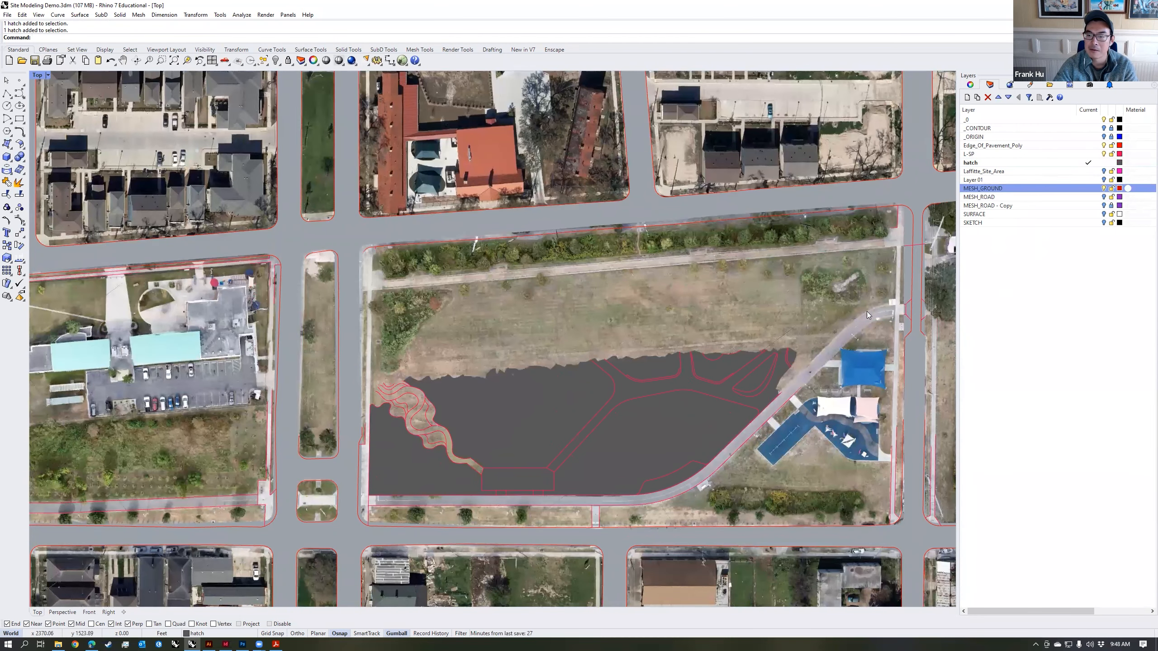
click(1104, 188)
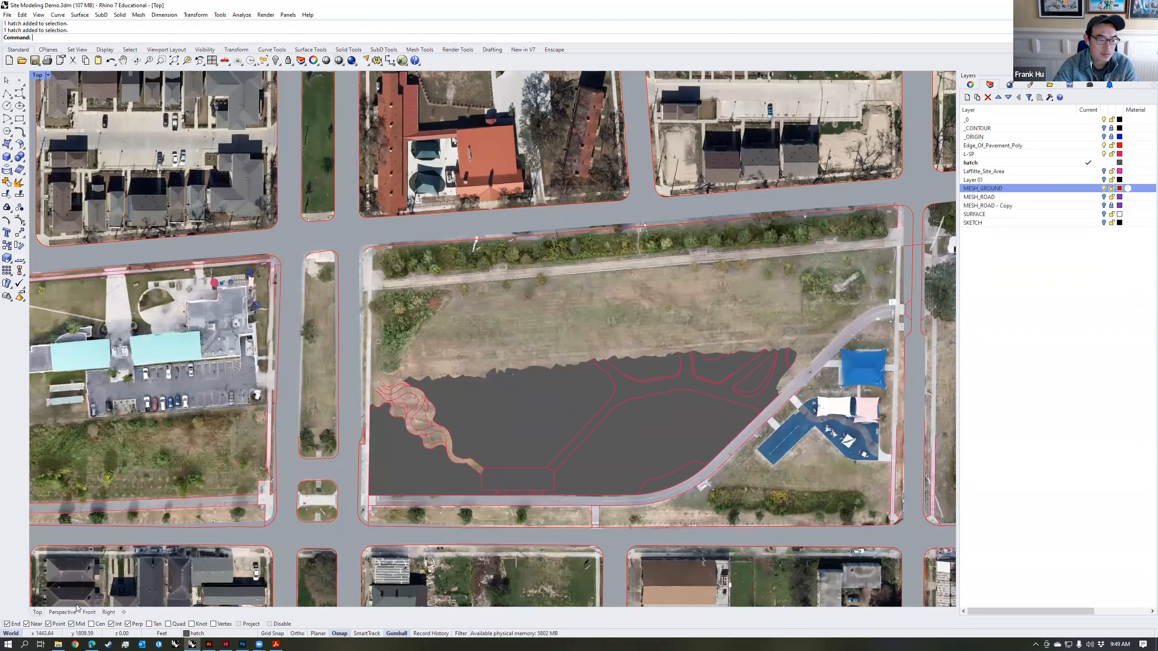
click(62, 612)
mouse_move(652, 426)
right_down()
mouse_move(655, 371)
mouse_move(727, 374)
mouse_move(661, 384)
mouse_move(538, 354)
right_up()
click(660, 385)
click(609, 365)
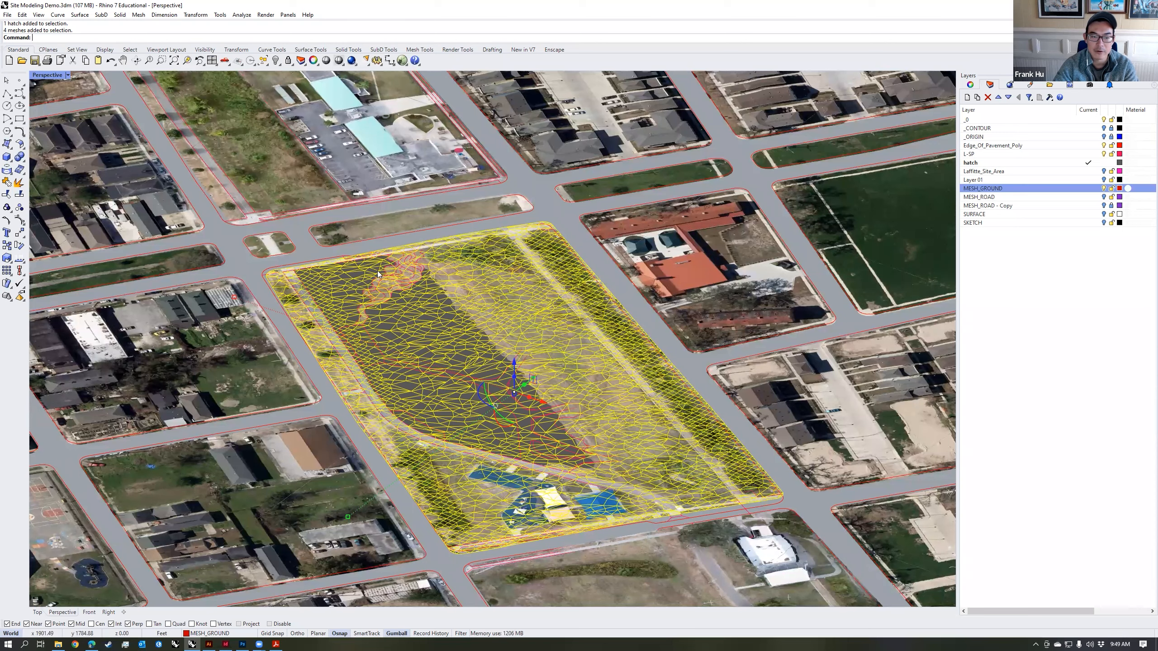
mouse_move(645, 470)
right_down()
mouse_move(699, 450)
mouse_move(596, 227)
mouse_move(583, 327)
mouse_move(656, 451)
mouse_move(641, 449)
right_up()
Step: In top view, make L-SP the current layer and hide the hatch and MESH_GROUND layers
key(Escape)
click(1104, 162)
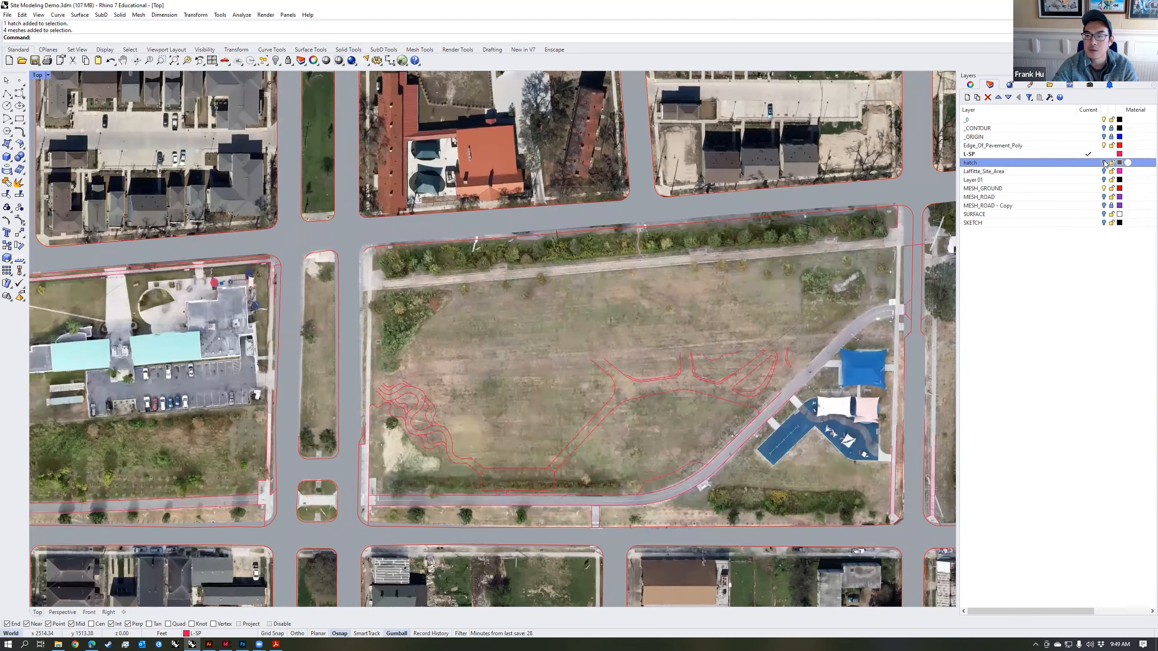
click(1103, 188)
Step: Select the outer boundary curves of the park interior along the upper path, both side walks and the lower curved path
click(868, 249)
click(779, 256)
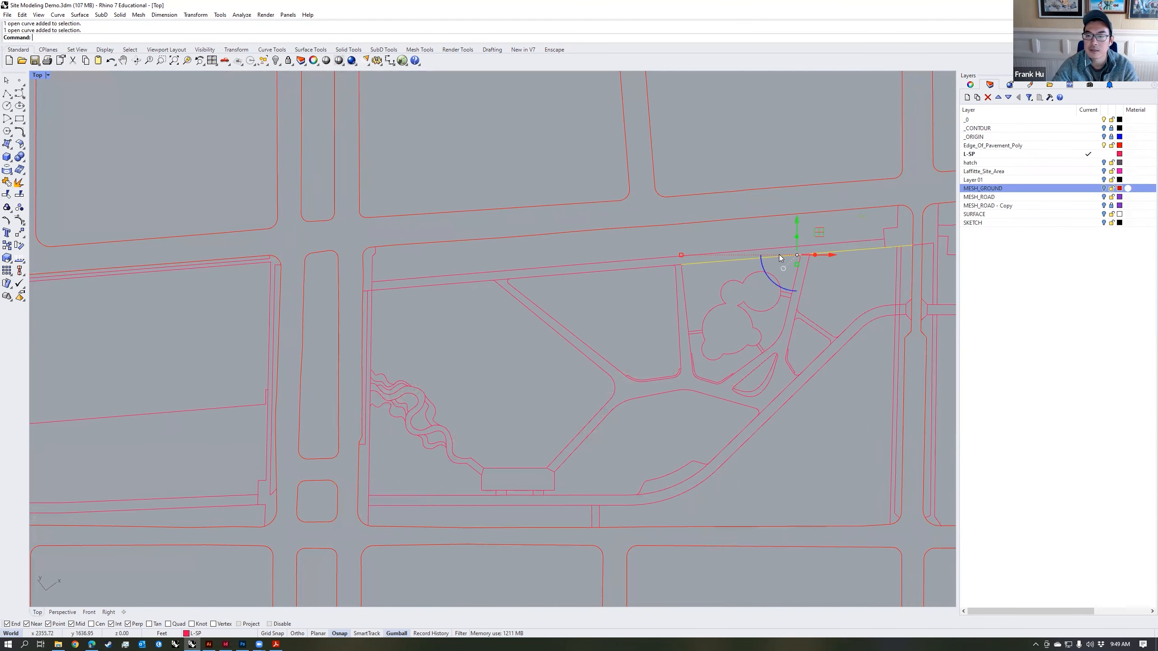
shift+click(663, 265)
scroll(678, 263, up, 8)
right_drag(914, 268, 734, 270)
shift+click(785, 250)
scroll(726, 291, down, 4)
shift+click(774, 284)
shift+click(757, 325)
shift+click(531, 526)
right_drag(506, 503, 795, 440)
shift+click(414, 463)
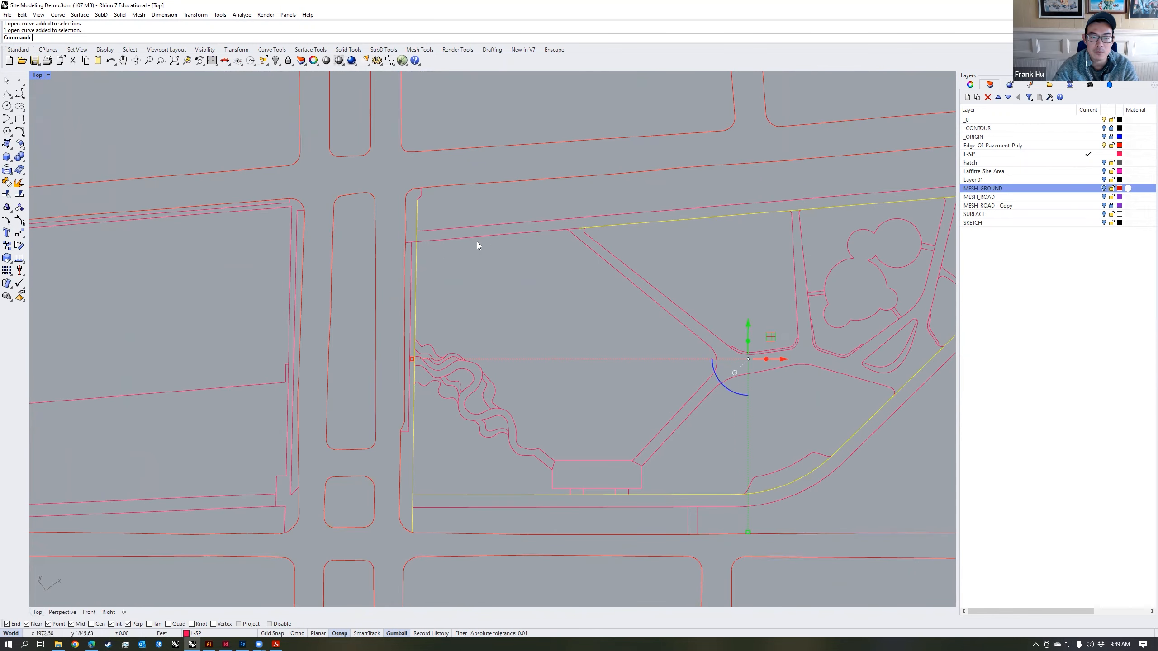
shift+click(519, 235)
scroll(638, 305, down, 6)
right_drag(633, 321, 566, 324)
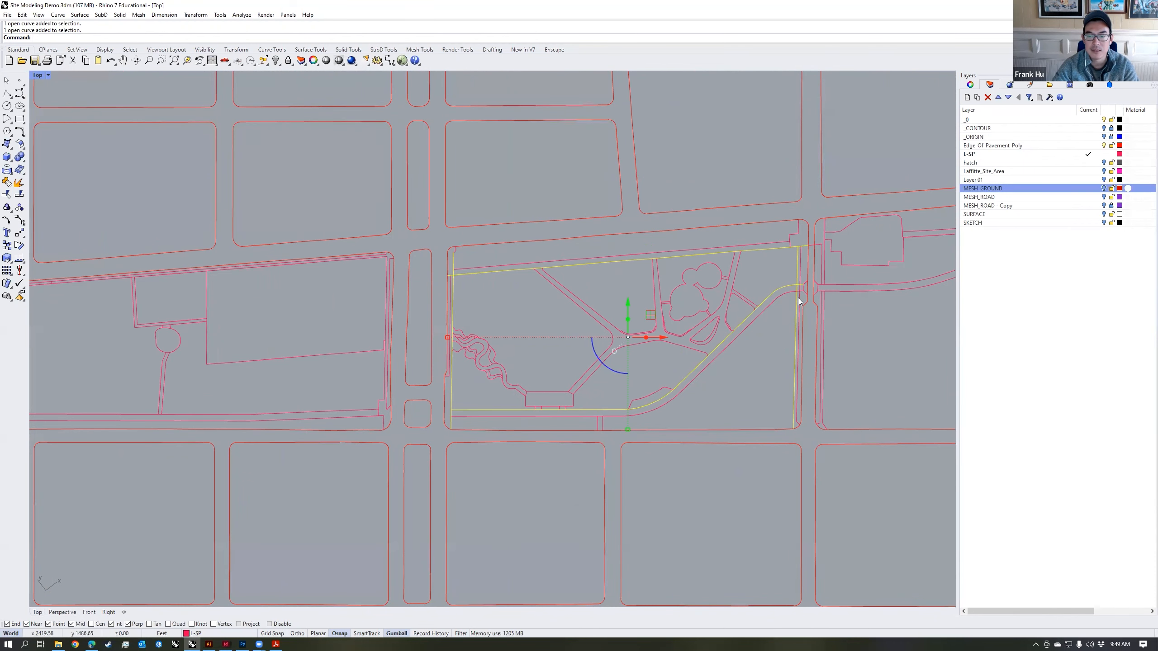
Step: Hatch the region enclosed by the selected outer boundary curves as one solid fill and select it
text(cb)
key(Return)
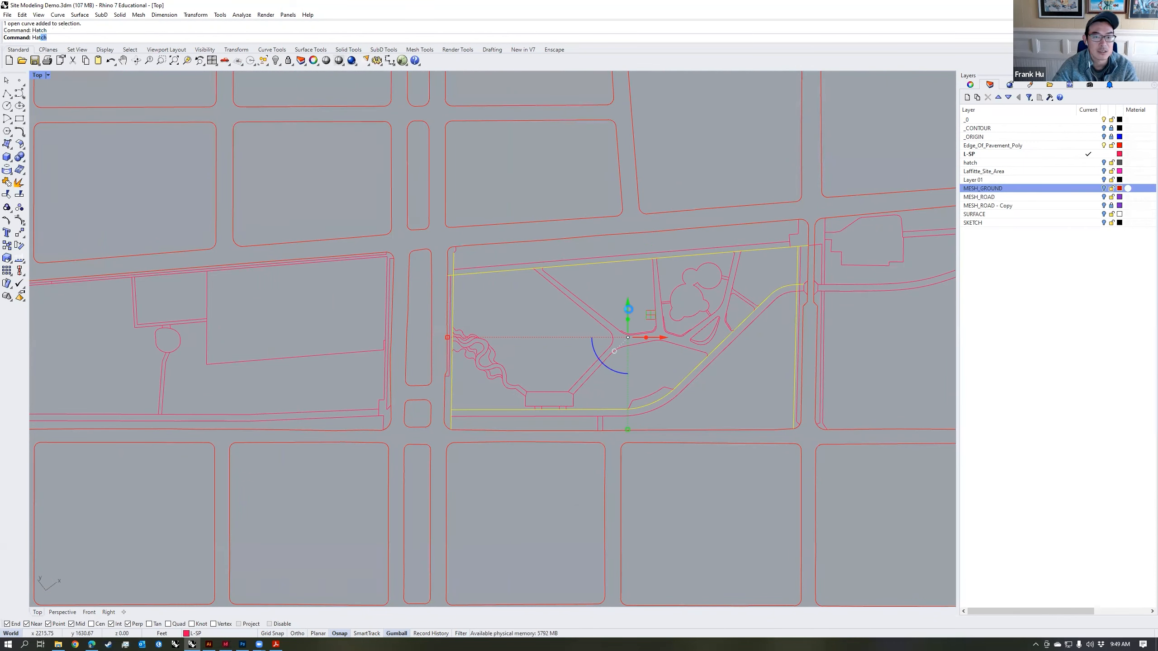
click(534, 324)
key(Return)
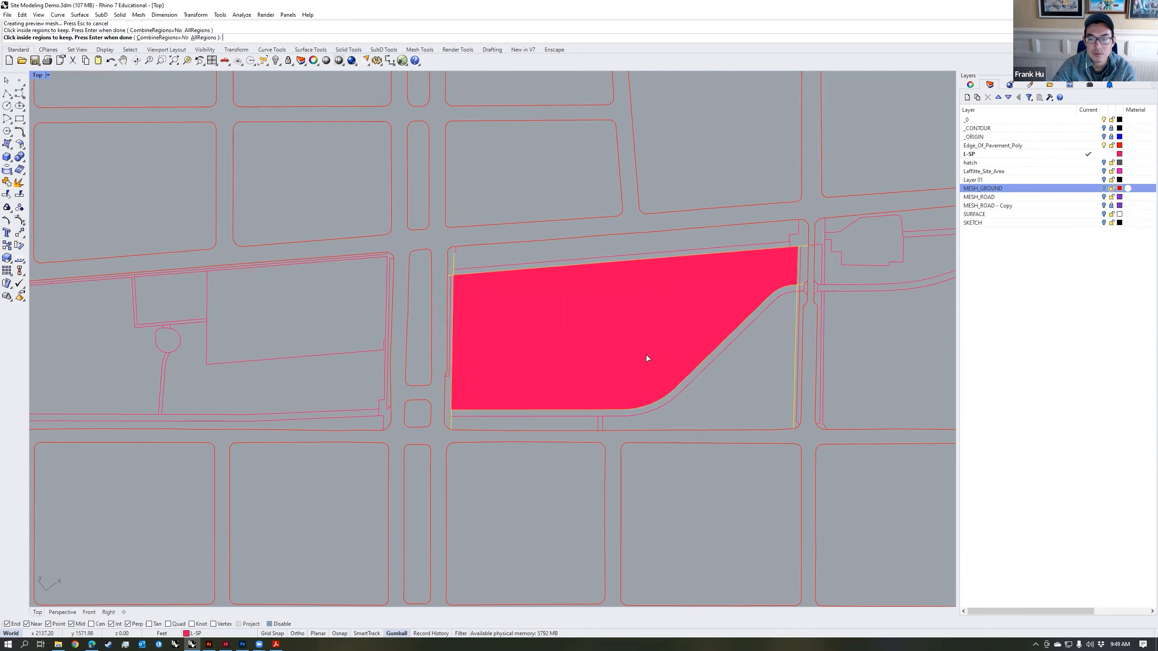
click(567, 439)
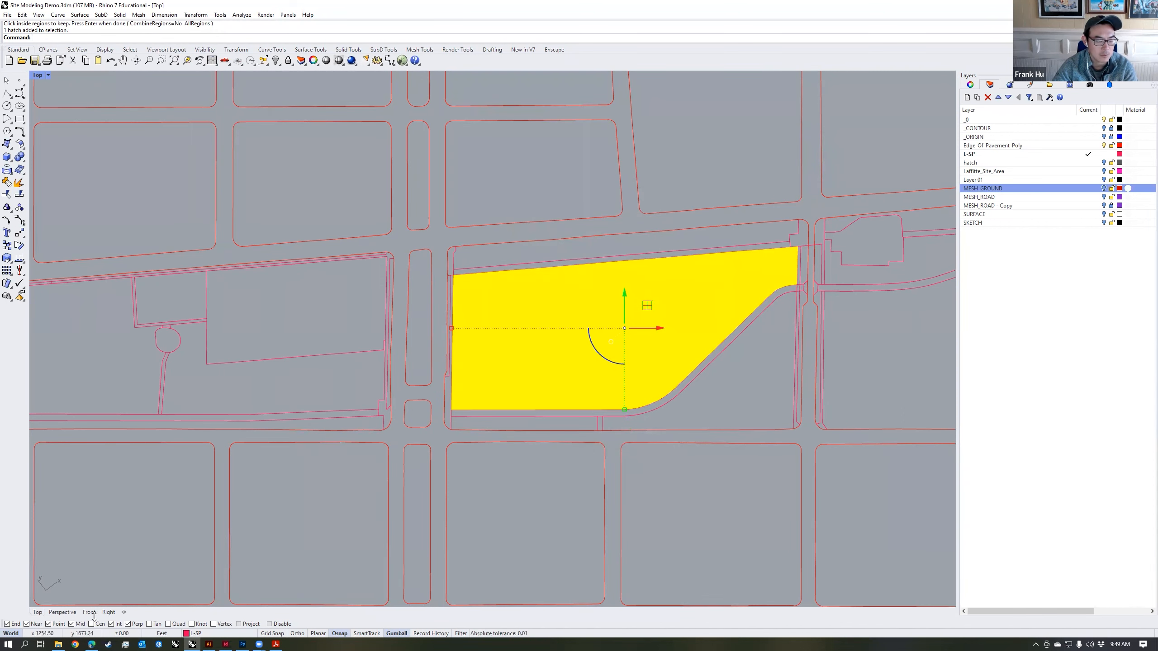
Step: In perspective, create a layer named extents and move the selected boundary hatch onto it
click(62, 612)
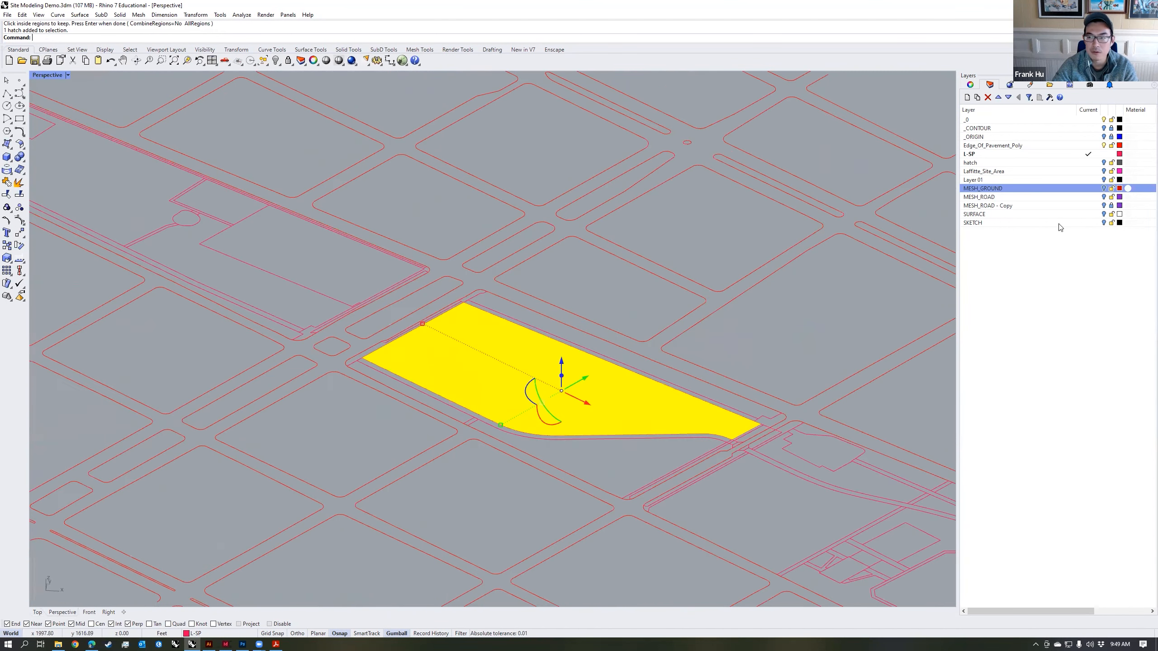
click(966, 97)
text(extents)
key(Return)
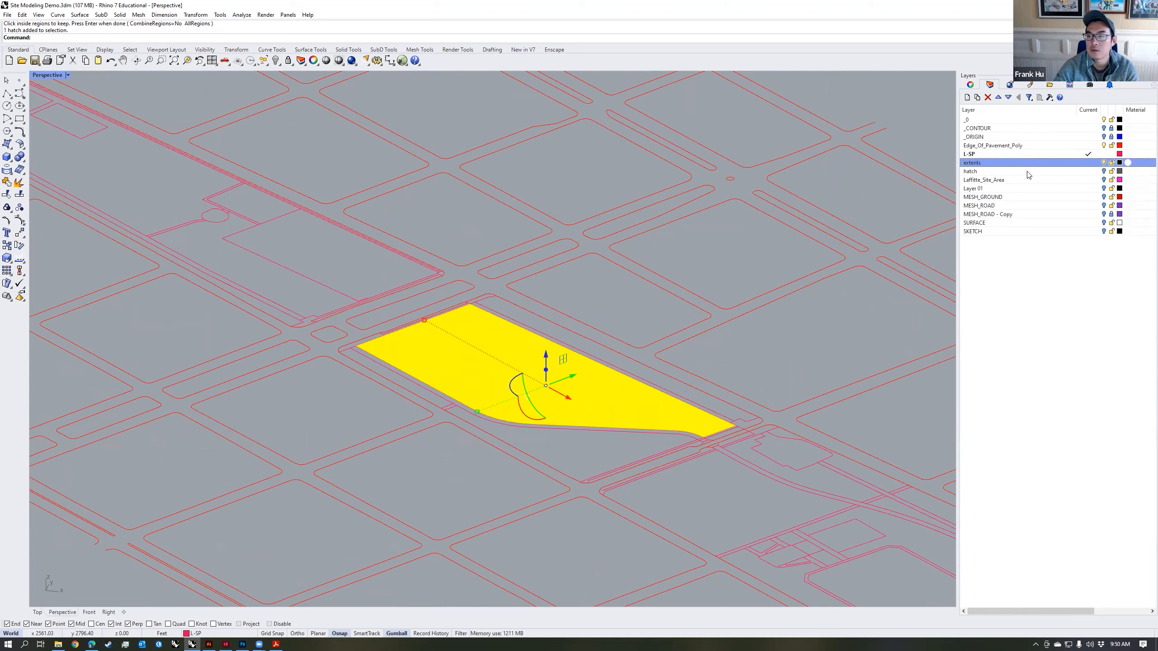
right_click(1033, 163)
click(1088, 323)
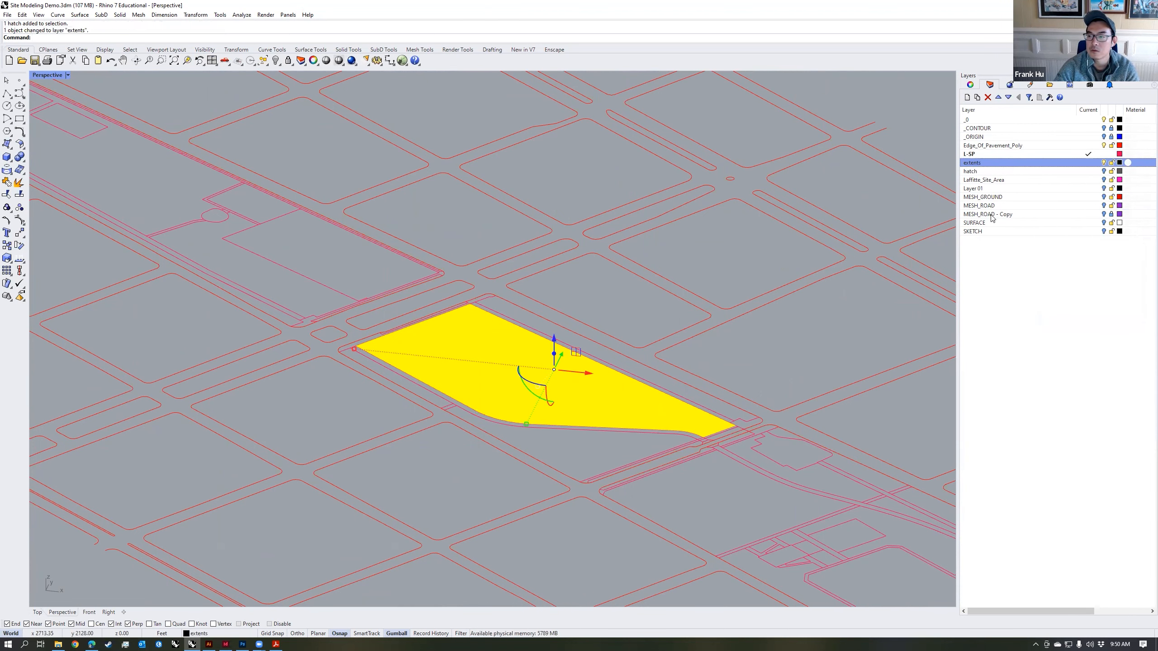
Step: Explode the park boundary hatch on the extents layer into a surface
right_drag(734, 356, 724, 374)
key(Escape)
scroll(665, 453, up, 5)
scroll(665, 453, down, 4)
click(665, 453)
shift+right_drag(652, 410, 699, 405)
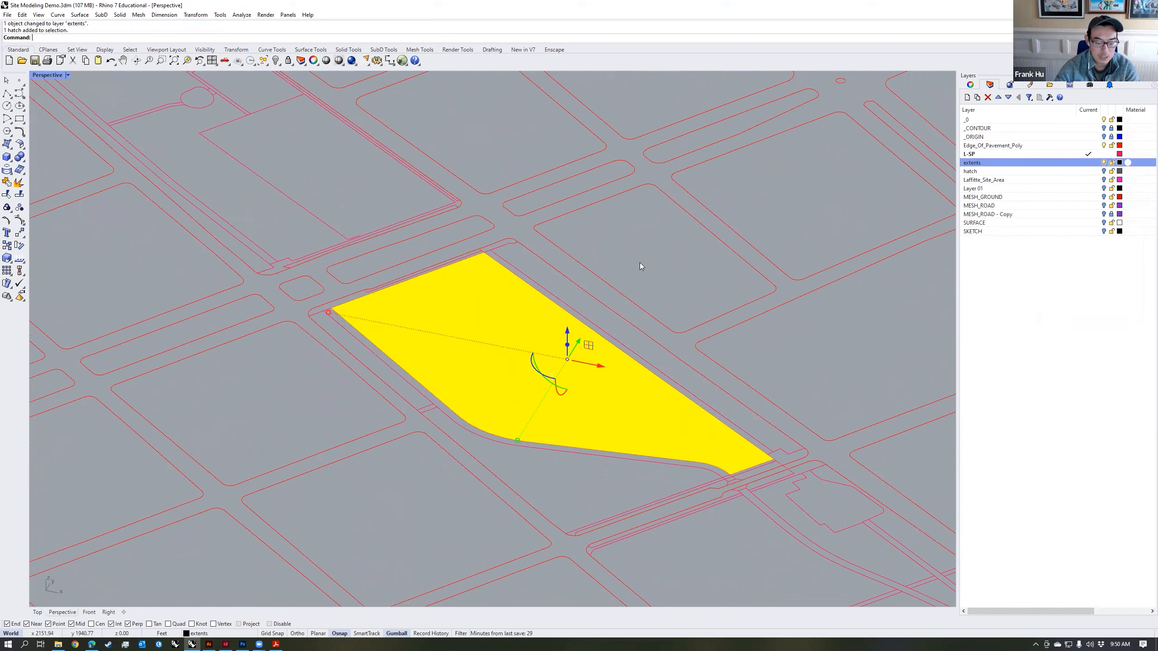
text(Explode)
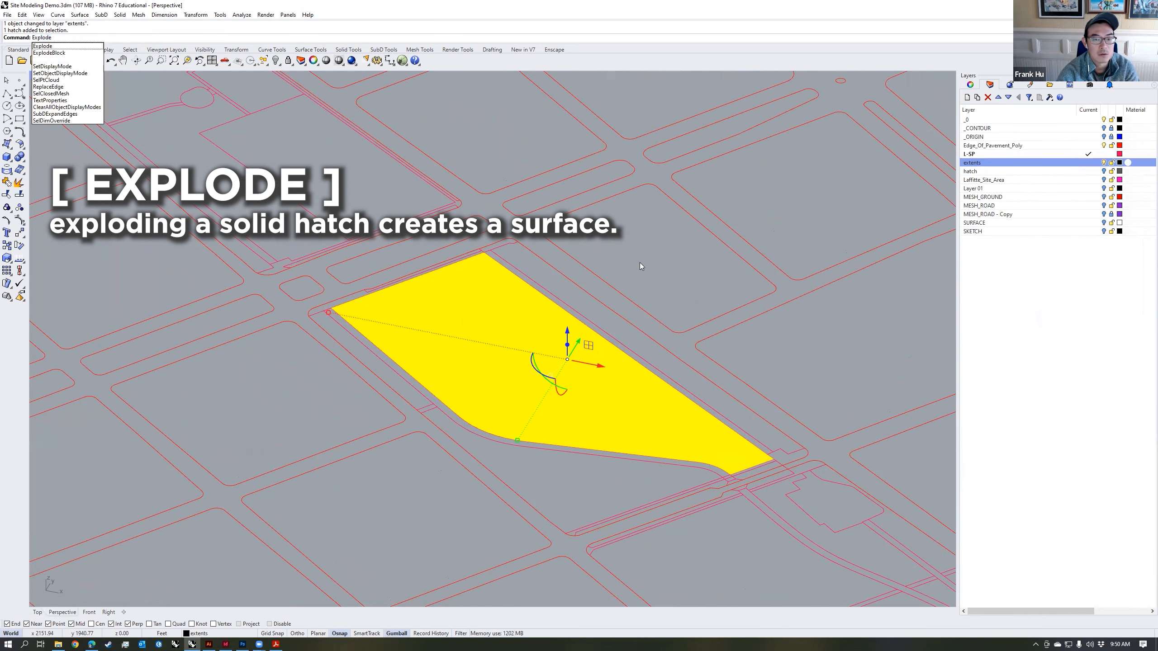
key(Return)
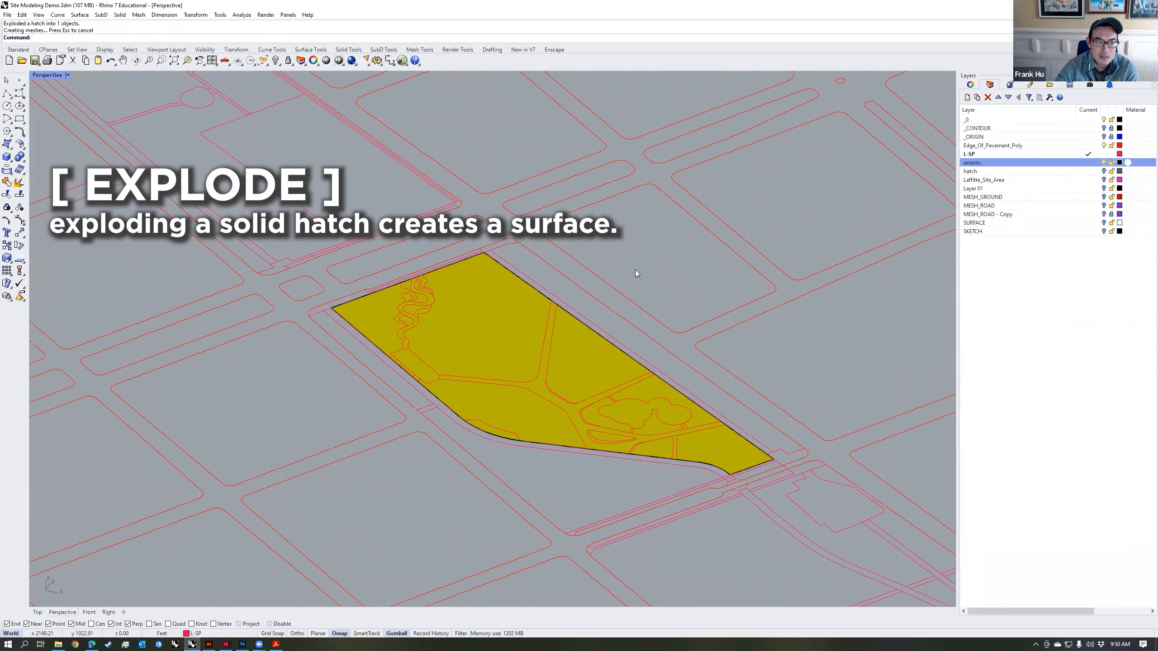
Step: Move the exploded boundary surface straight down, below the plan linework
click(564, 409)
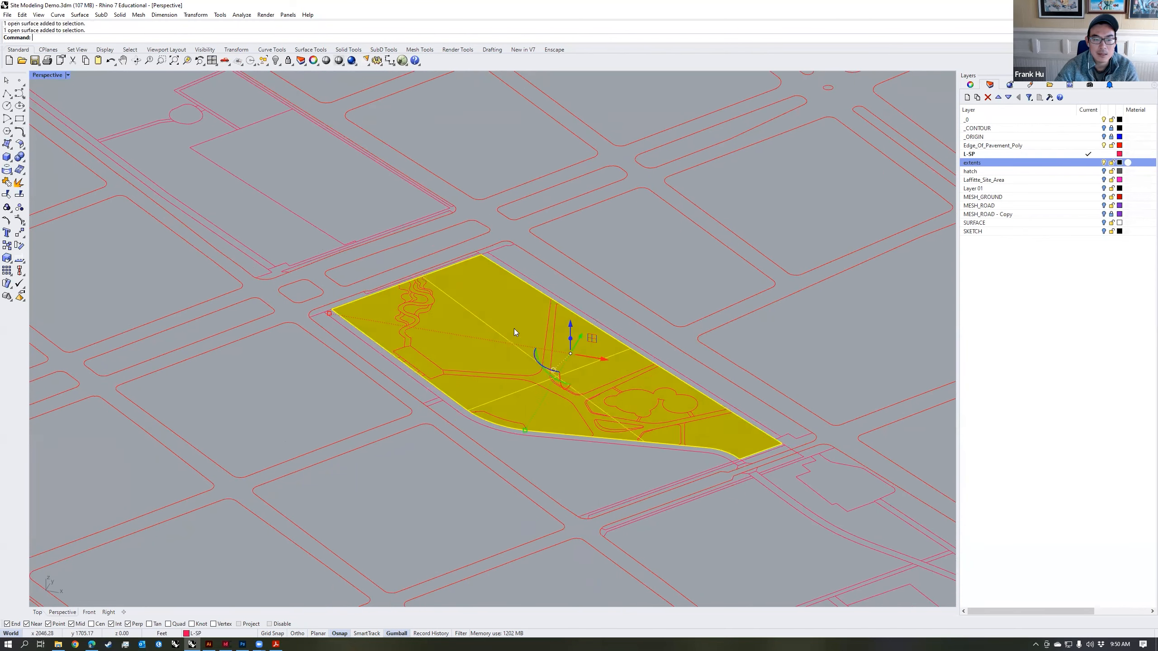
right_drag(514, 329, 557, 318)
drag(567, 313, 573, 375)
Step: Duplicate the lowered surface's border as a curve with DupBorder, and delete the surface
text(DupBorder)
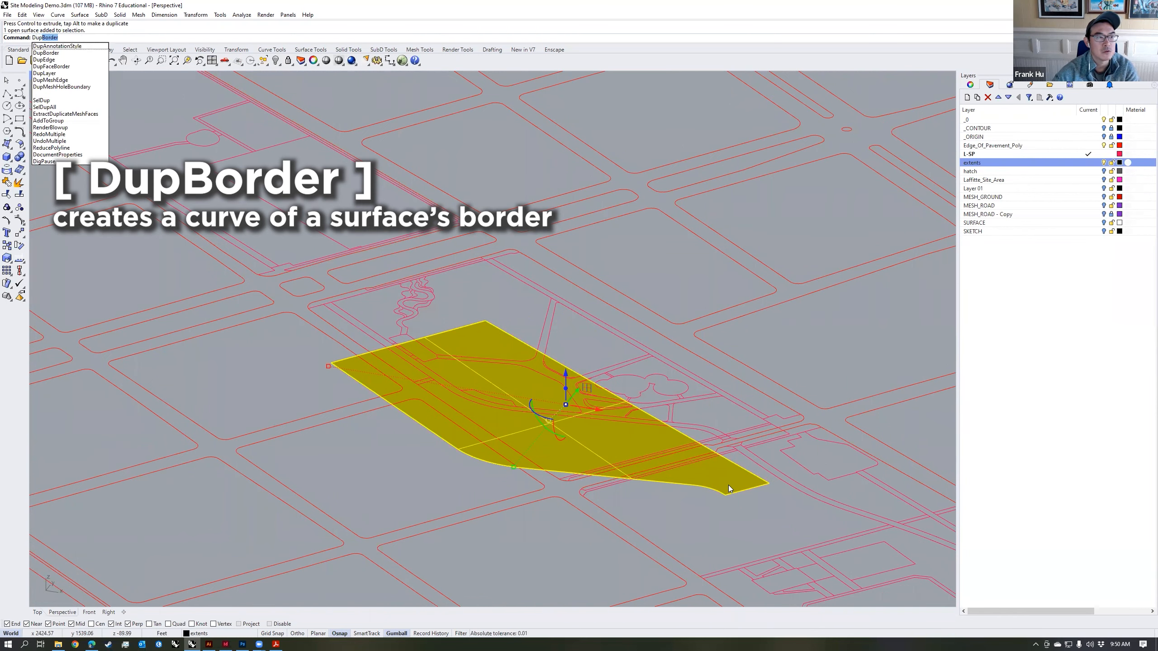
key(Return)
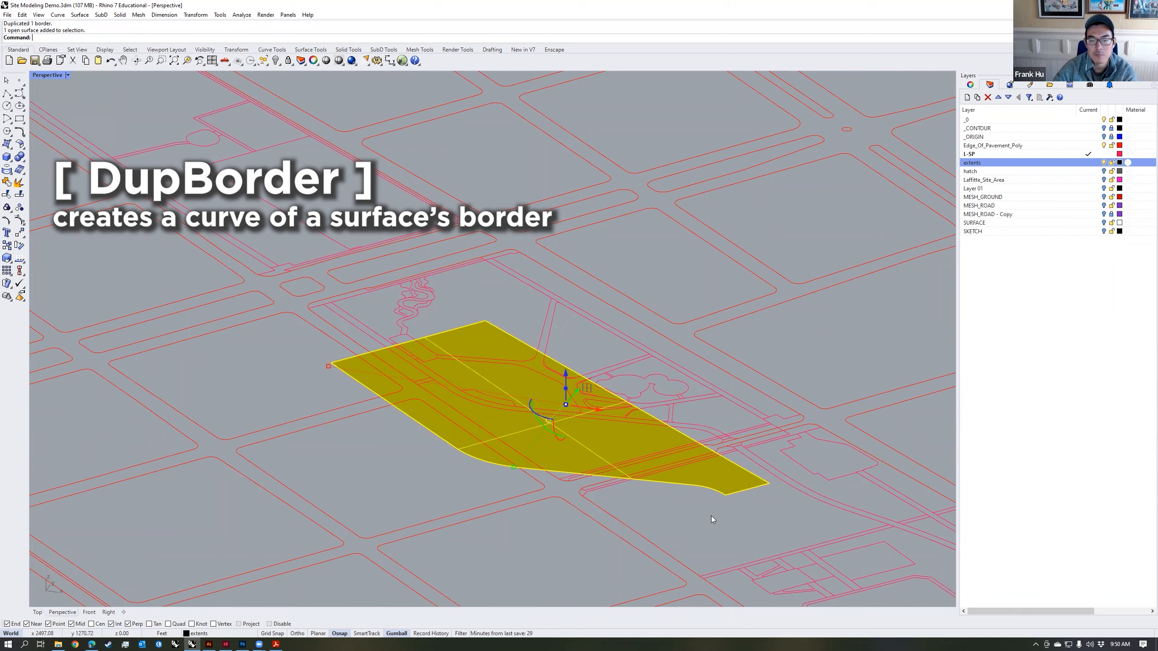
key(Delete)
right_drag(464, 420, 424, 379)
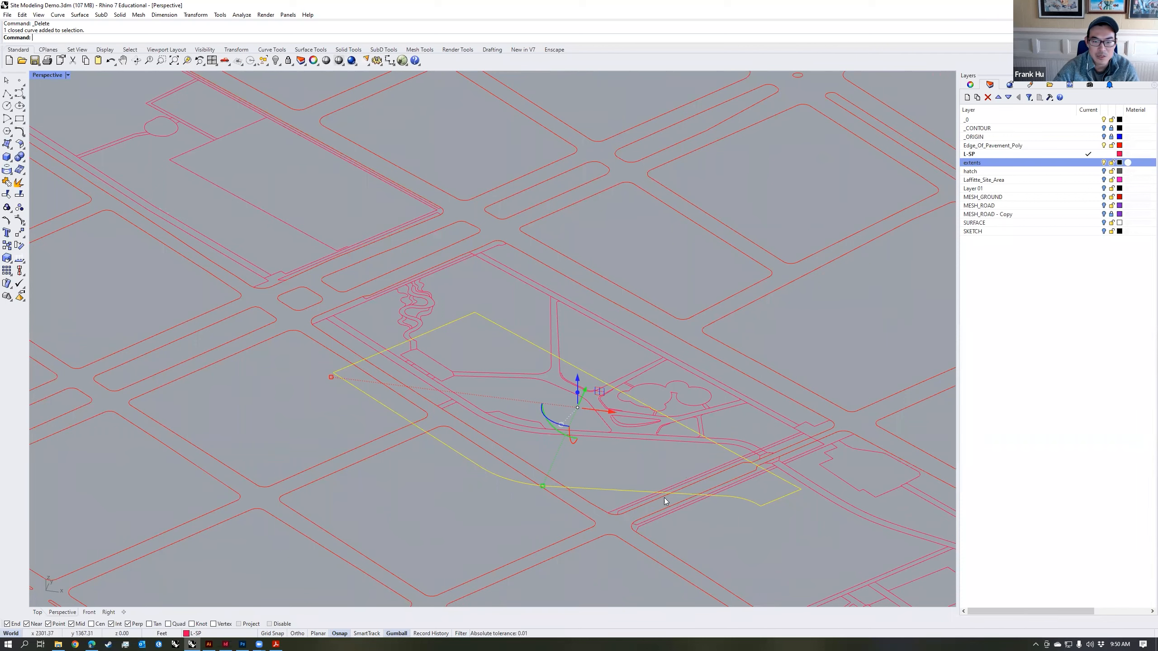
Step: Make extents the current layer, show MESH_GROUND with the linework layers hidden, and select the boundary curve
right_drag(689, 501, 694, 496)
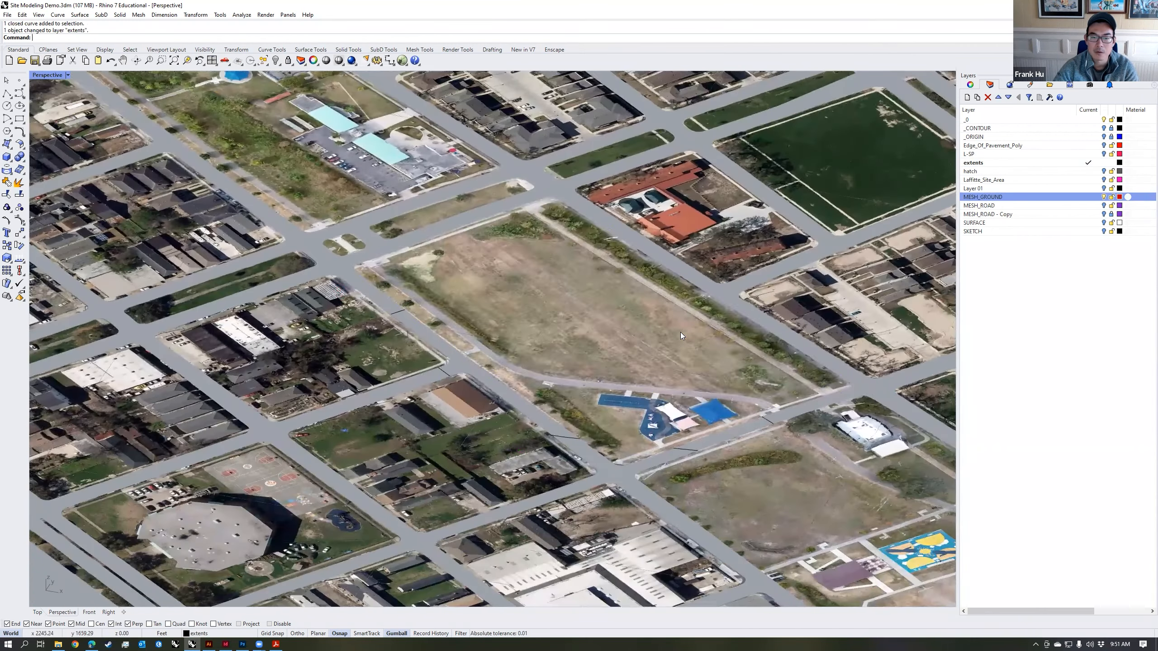
click(681, 332)
right_drag(680, 332, 545, 369)
click(735, 286)
click(666, 317)
click(728, 299)
click(692, 437)
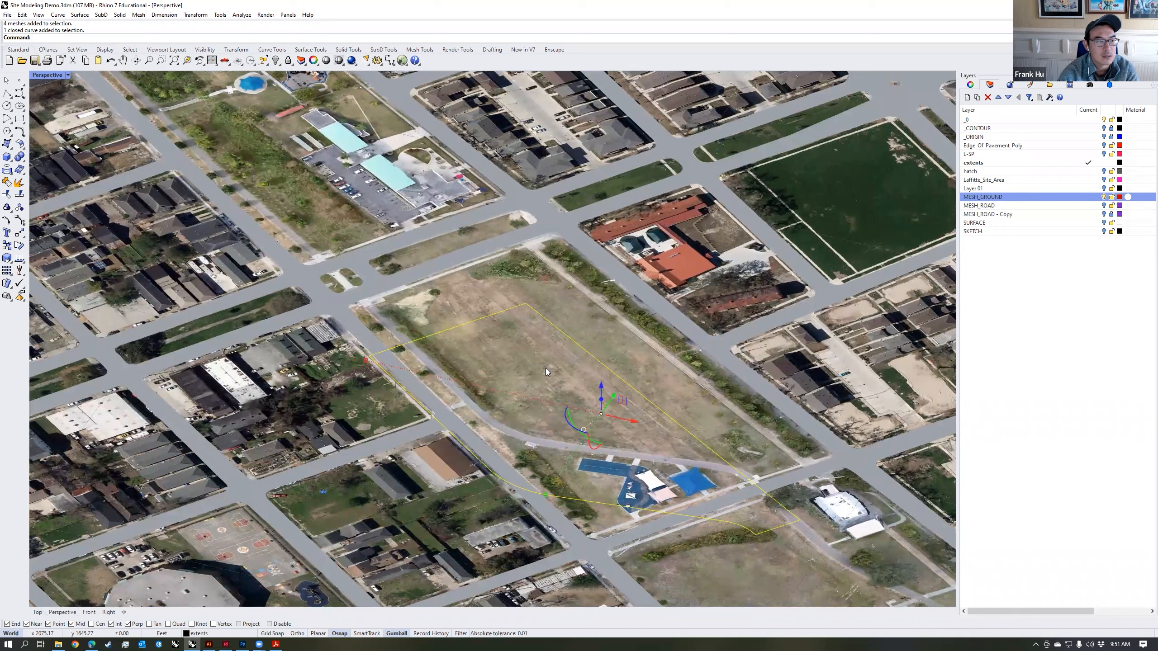
Step: Project the boundary curve onto the park's ground mesh along the CPlane Z direction
text(Project)
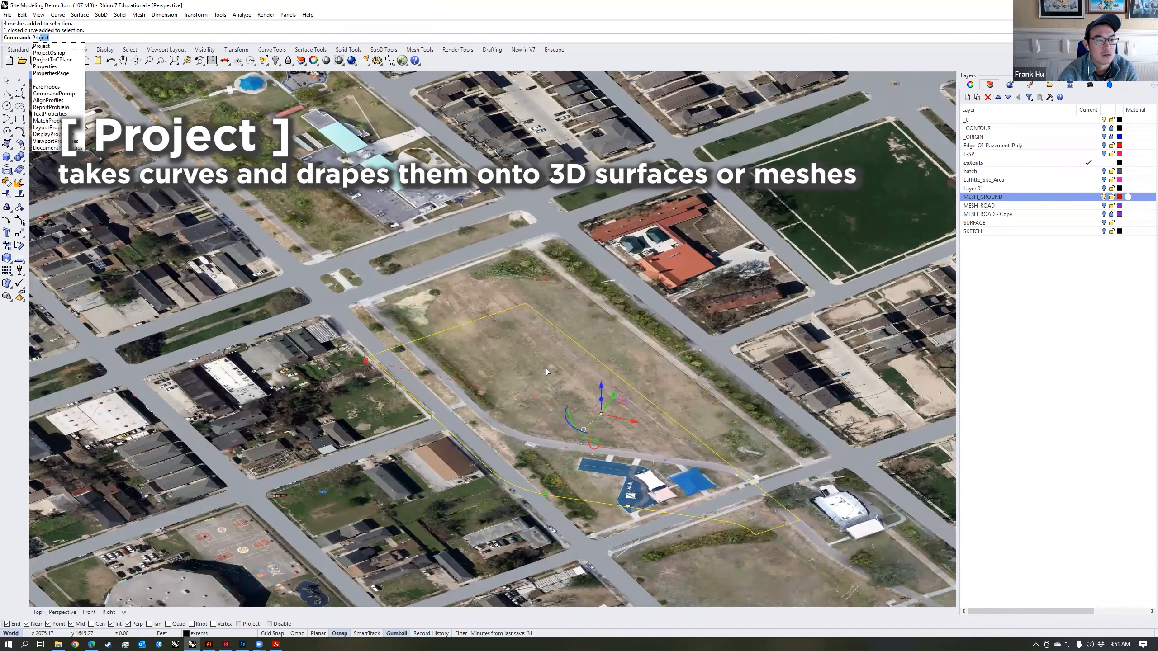
key(Return)
click(635, 350)
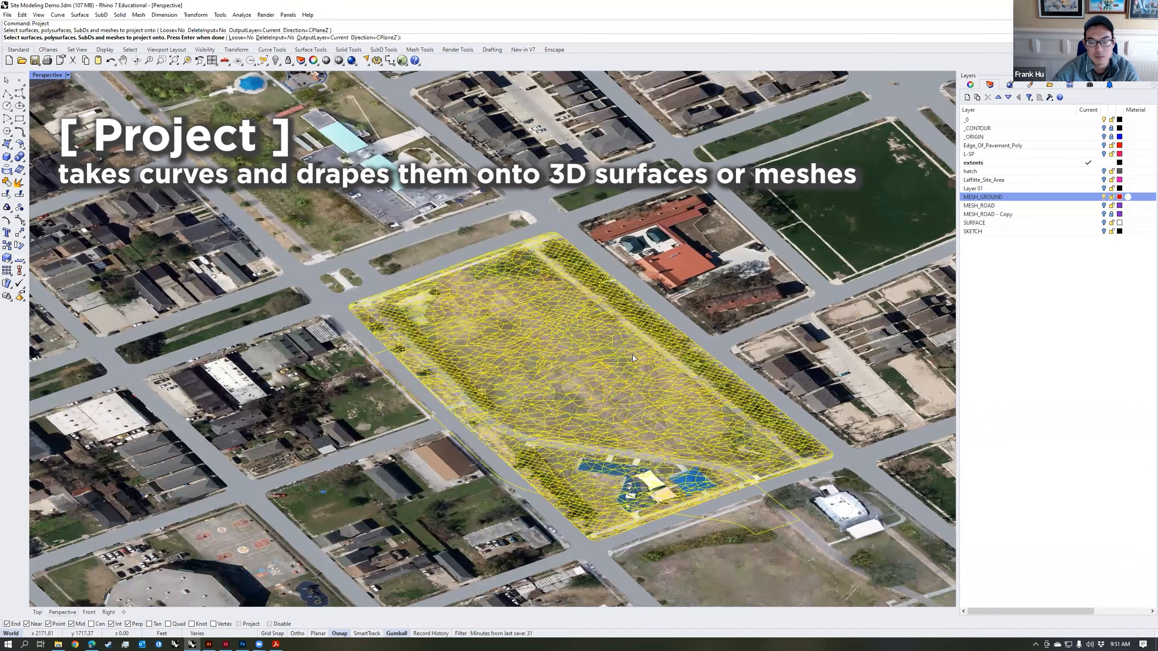
key(Return)
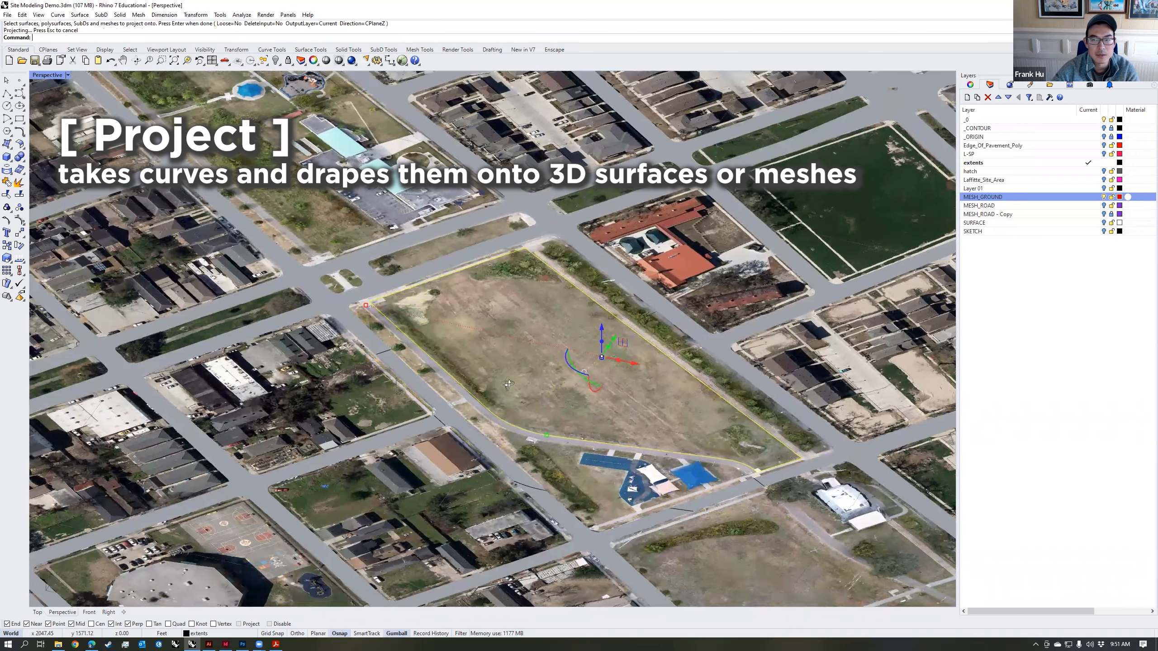
Step: Examine the projected boundary around the park terrain and check its edges by selecting the curve segments
right_drag(509, 384, 511, 350)
scroll(479, 356, up, 5)
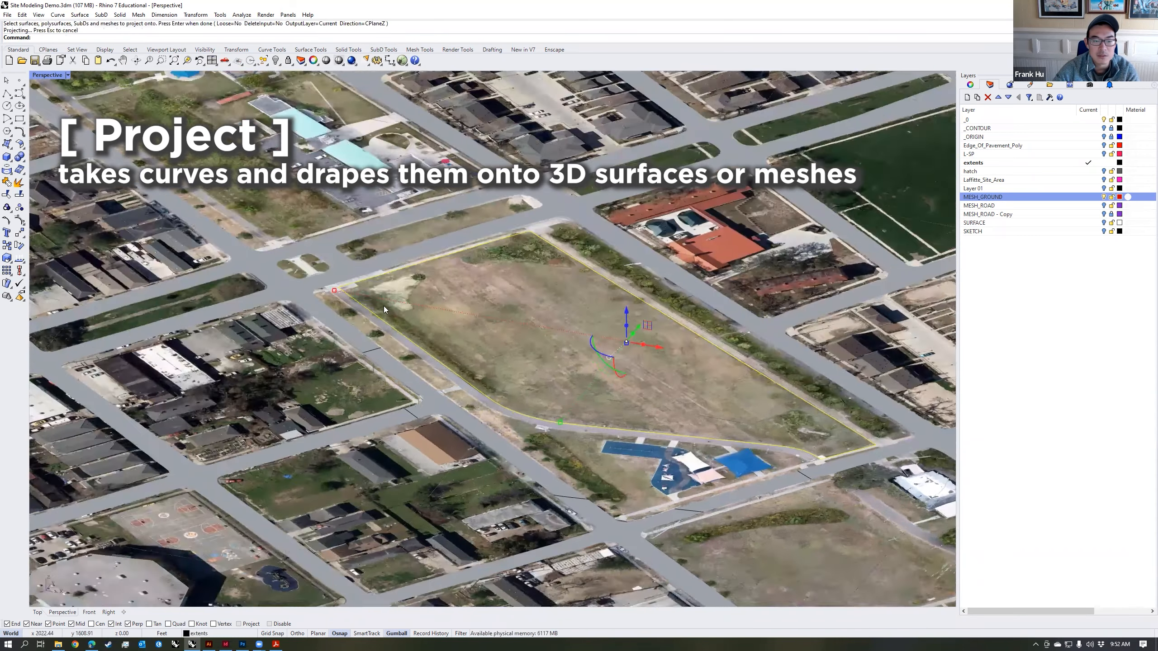
scroll(786, 440, down, 2)
shift+right_drag(785, 440, 700, 431)
scroll(700, 430, down, 4)
right_drag(837, 425, 657, 392)
key(Escape)
click(709, 483)
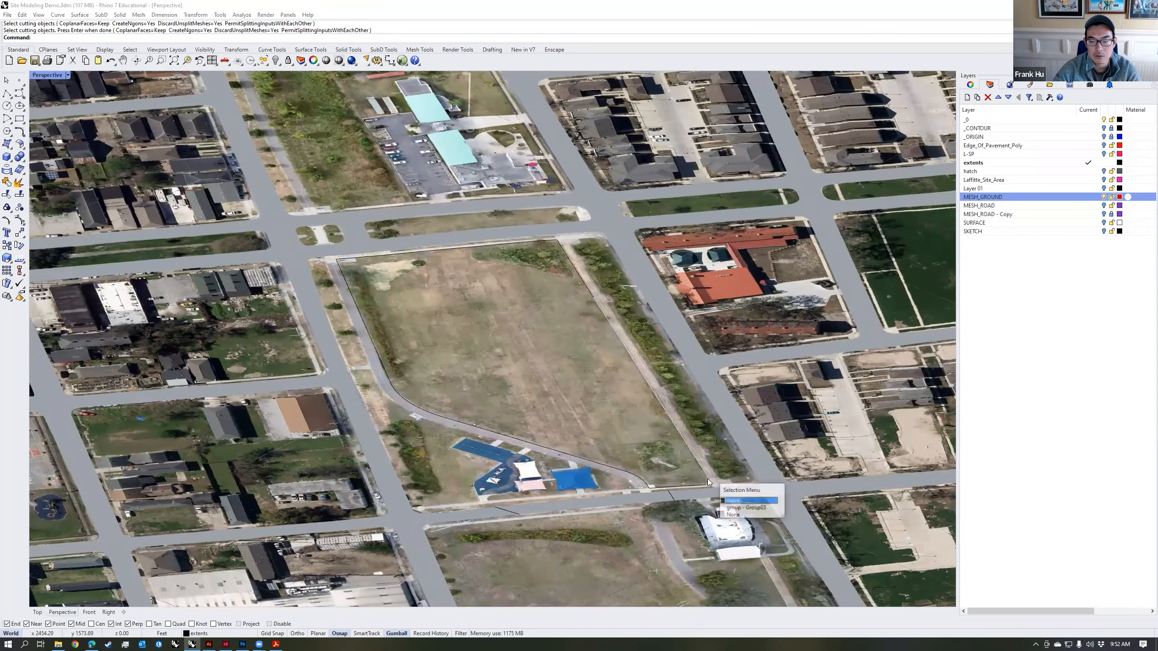
click(748, 500)
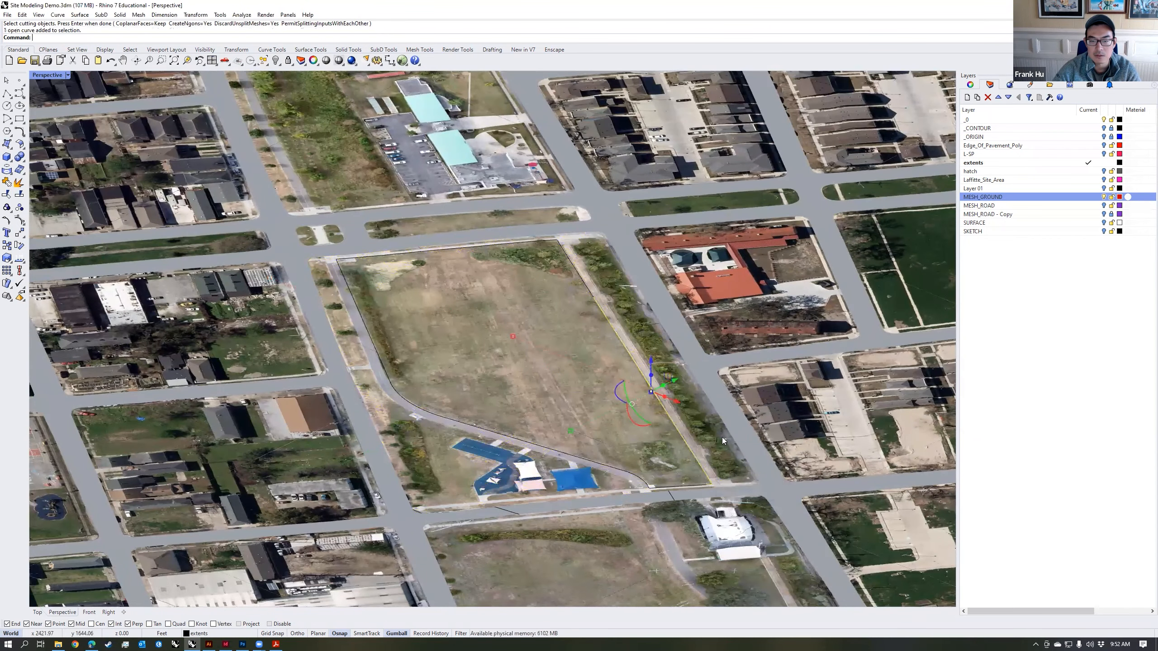
Step: Hide the MESH_GROUND layer, select all the boundary curves and join the projected segments
click(1103, 197)
right_drag(704, 379, 768, 307)
click(769, 307)
scroll(785, 365, down, 4)
drag(847, 475, 493, 242)
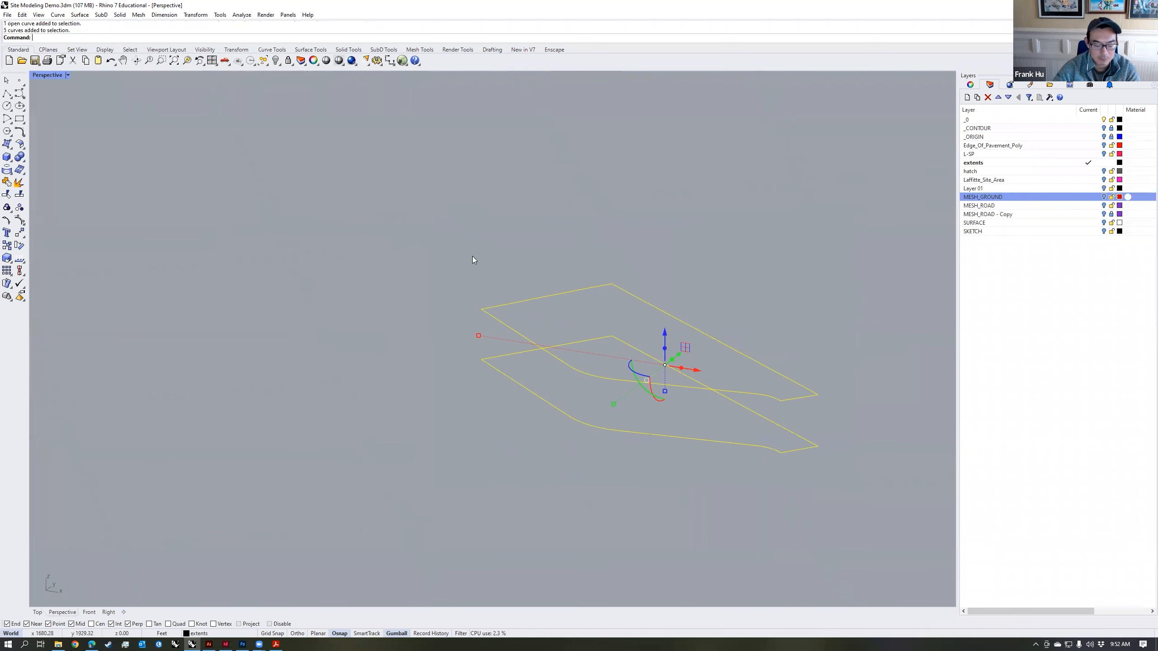
key(Return)
Step: Check the joined projected curve's object type in its properties and close the curve with CloseCrv
click(652, 306)
click(970, 85)
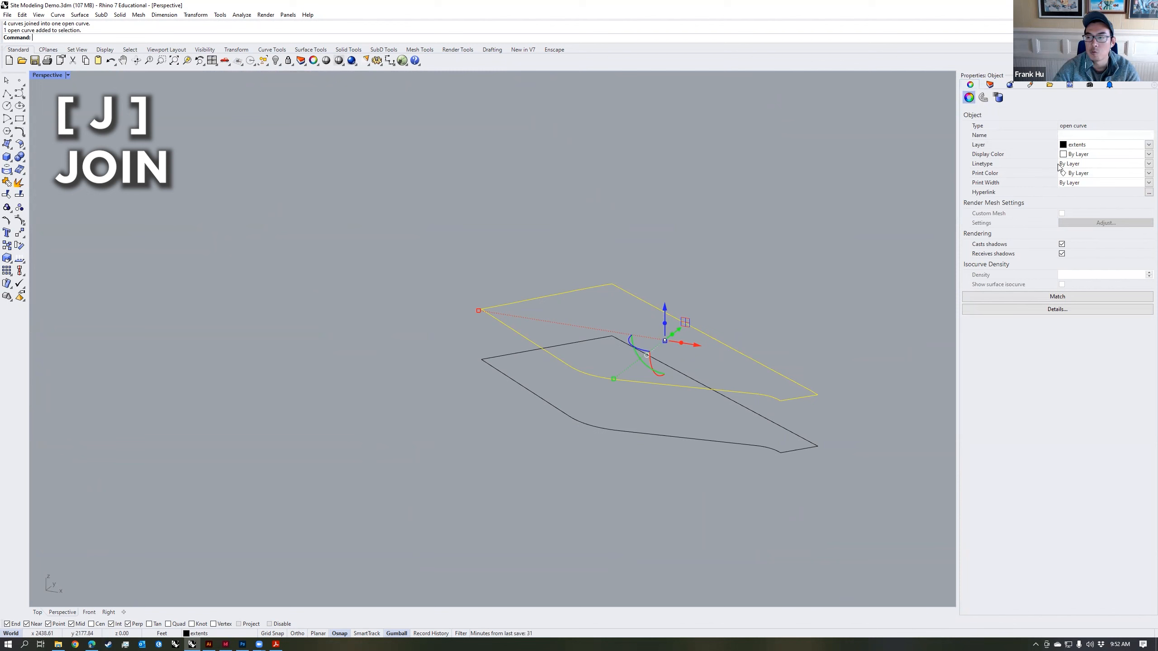
click(799, 287)
click(756, 362)
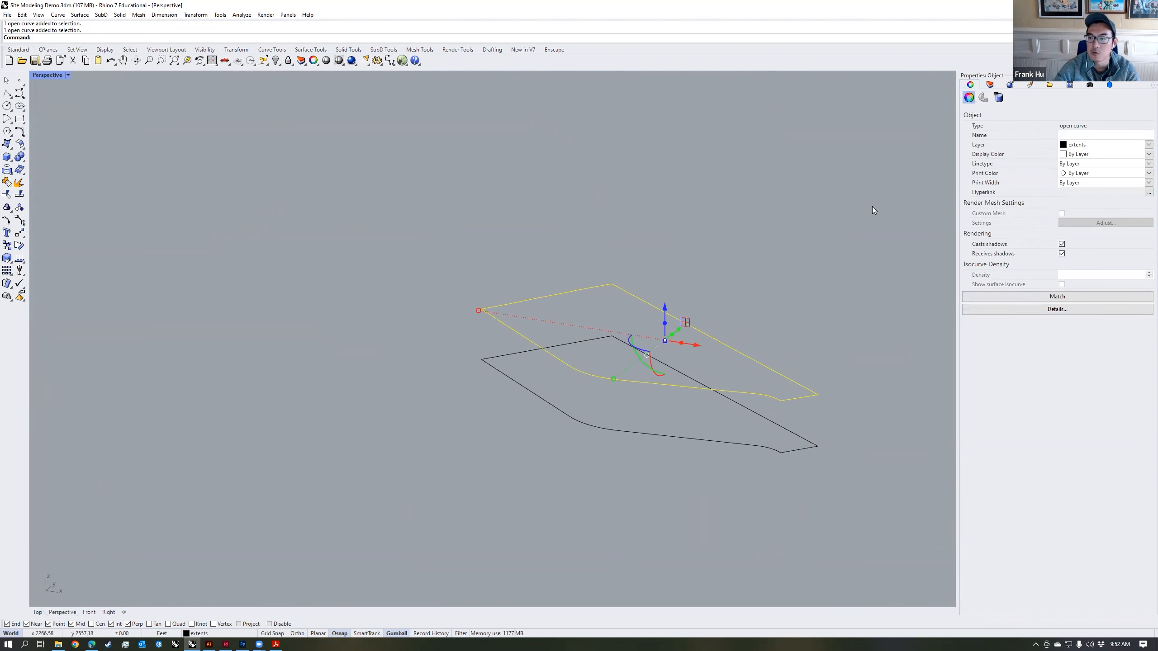
text(Close)
key(Return)
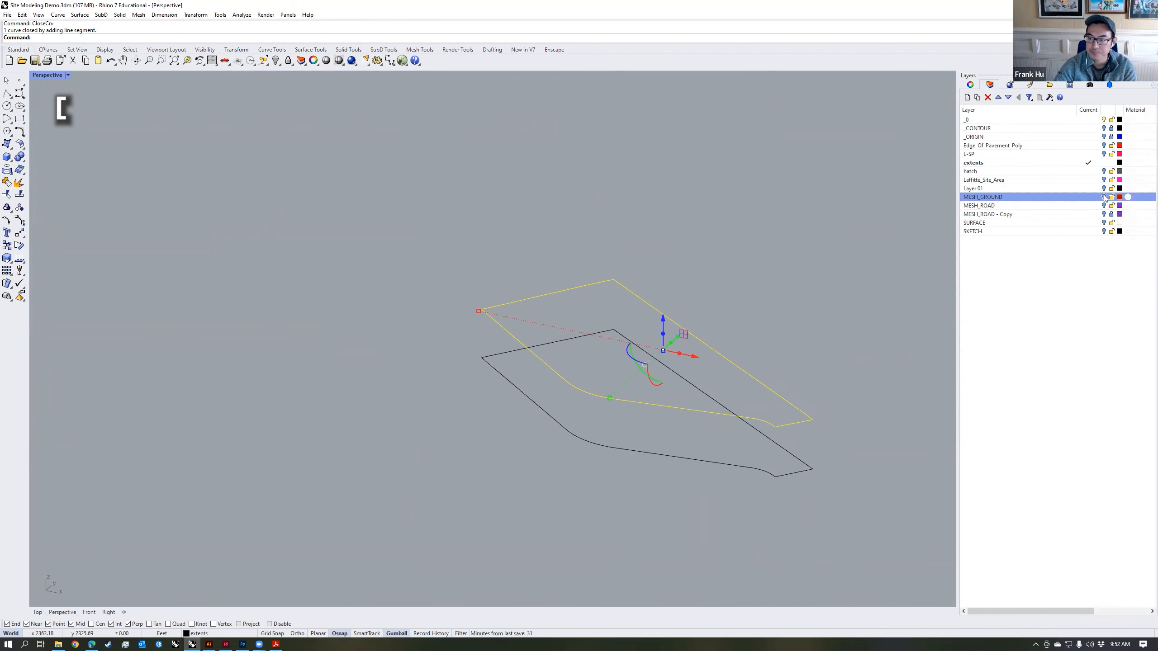
Step: Show MESH_GROUND and split the park's ground mesh with MeshSplit, using the closed projected boundary as cutter
click(1103, 197)
shift+right_drag(744, 326, 712, 326)
key(Escape)
text(MeshSplit)
key(Return)
click(592, 393)
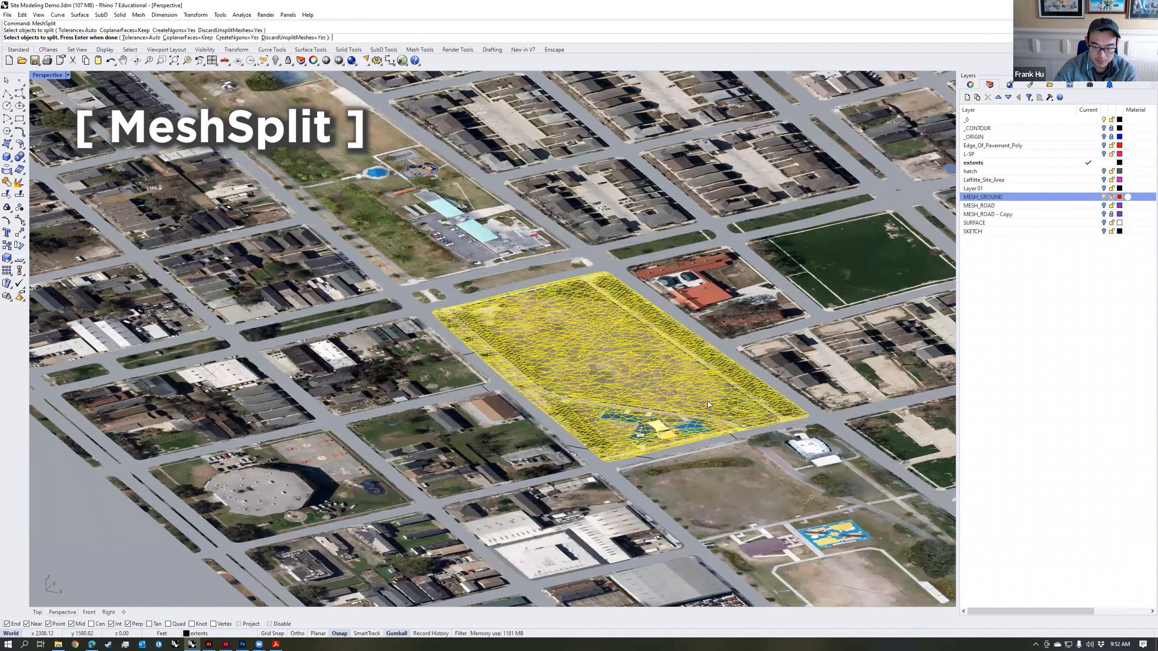
key(Return)
click(762, 408)
key(Return)
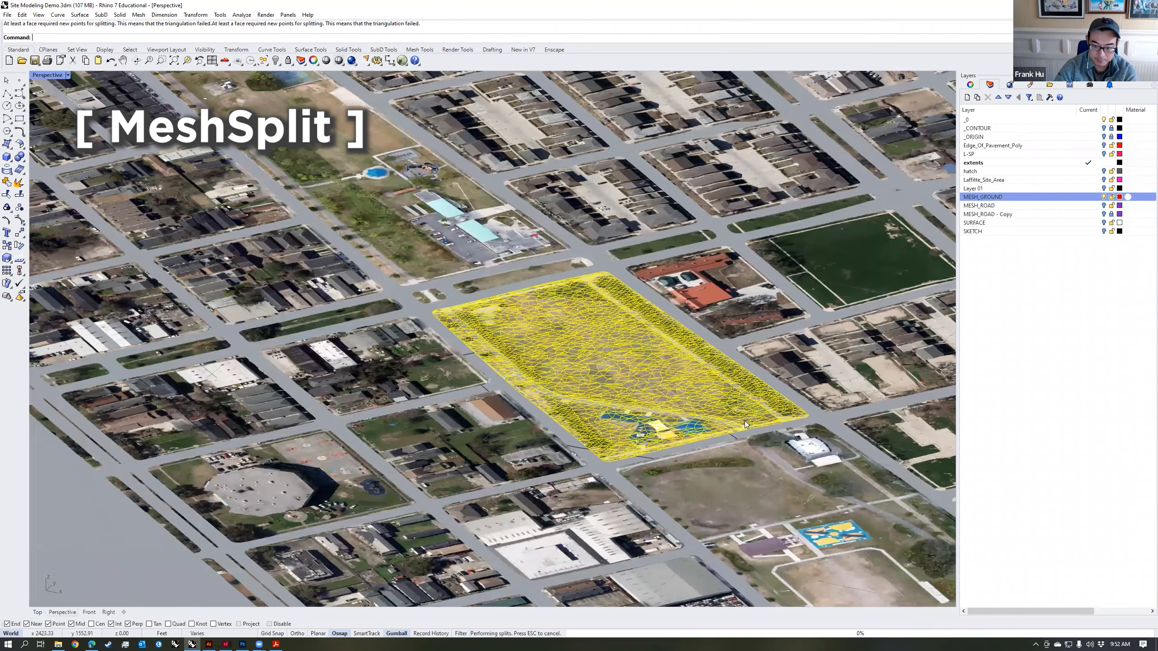
Step: Ungroup the split ground mesh and select the mesh pieces inside the park boundary
right_drag(697, 395, 545, 311)
scroll(608, 425, up, 5)
text(Ungroup)
key(Return)
click(521, 274)
shift+click(422, 275)
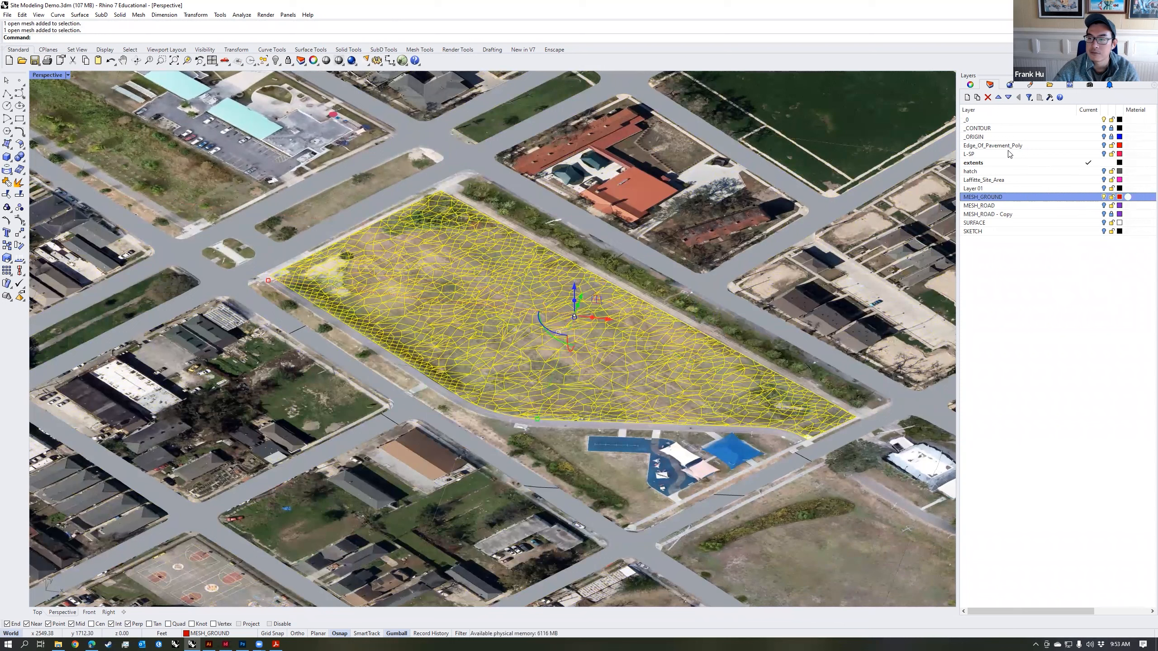
Step: Create a layer named MESH_HIDE and move the selected interior mesh pieces onto it
click(968, 97)
text(MESH_HIDE)
key(Return)
right_click(1016, 206)
click(1048, 364)
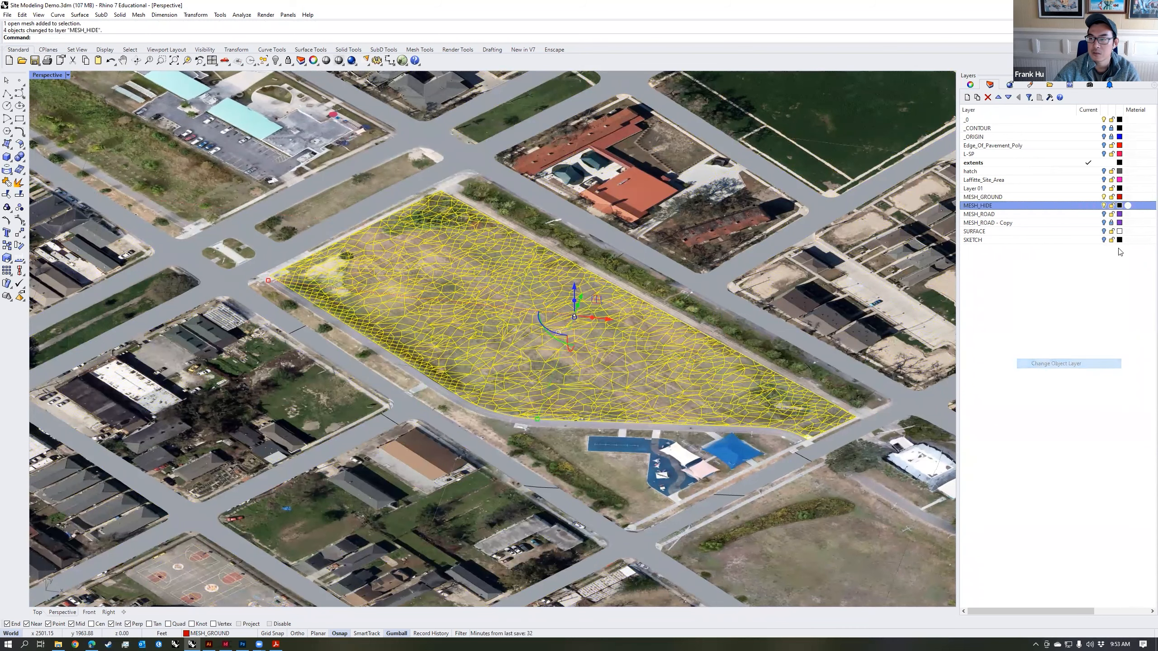
Step: Hide the MESH_HIDE layer and lock the MESH_GROUND layer
click(1103, 206)
scroll(488, 315, down, 5)
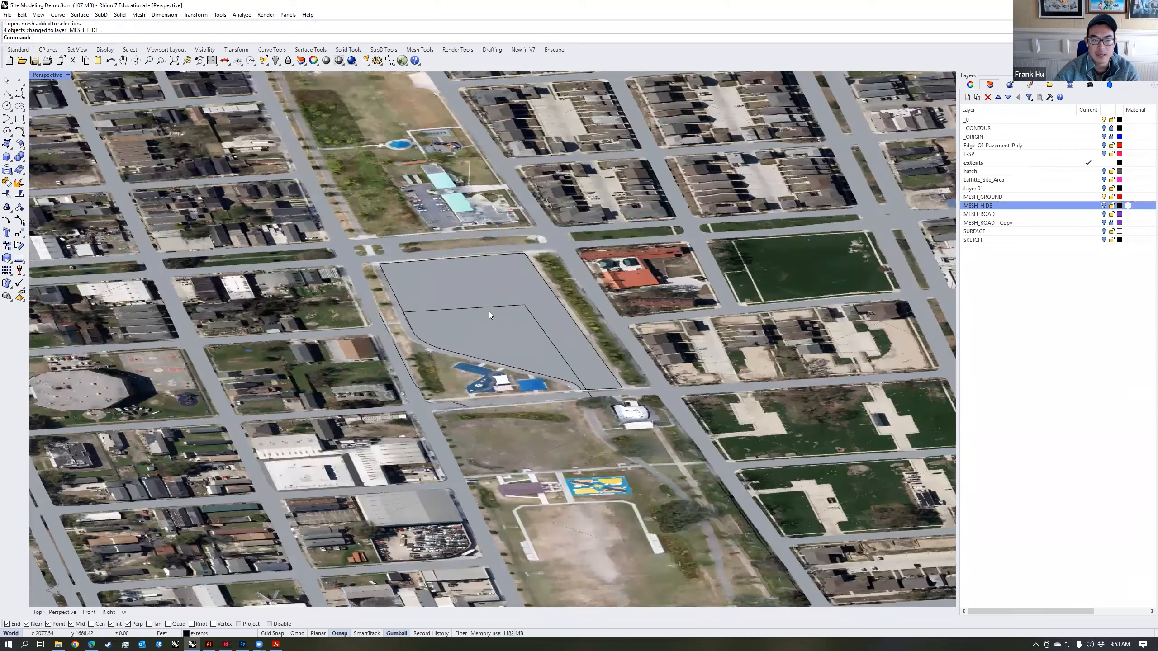
right_drag(433, 279, 534, 308)
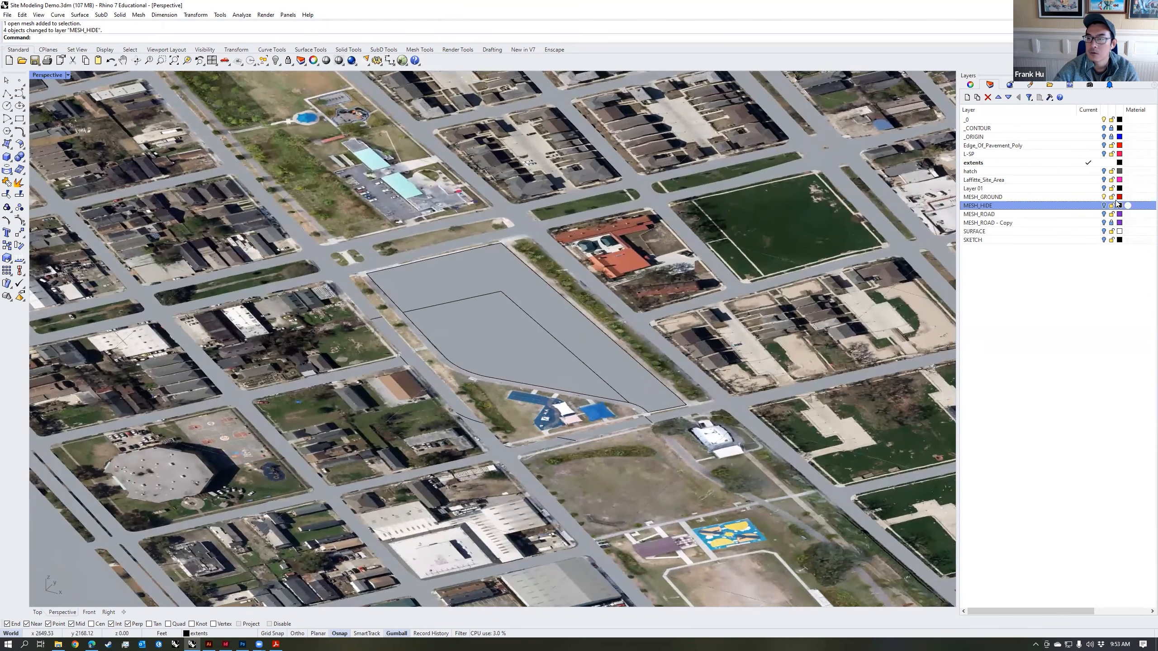
click(1111, 197)
right_drag(735, 323, 532, 274)
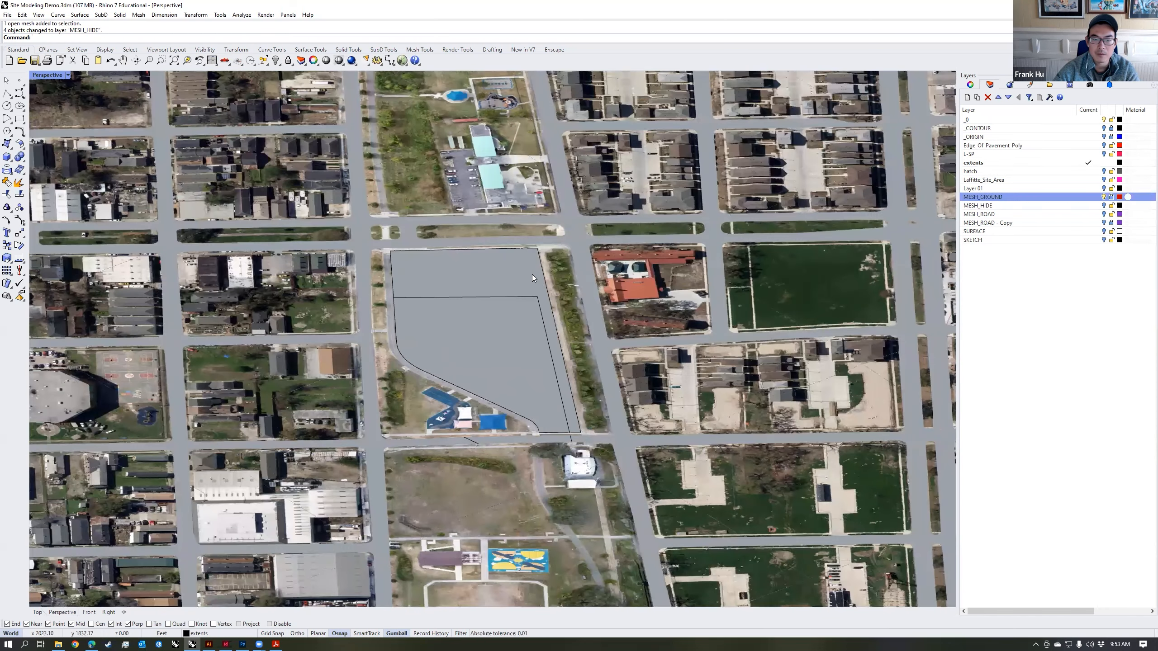
Step: Show the L-SP linework, make hatch the current layer and hide the extents layer
click(1104, 154)
right_drag(628, 271, 551, 329)
click(551, 329)
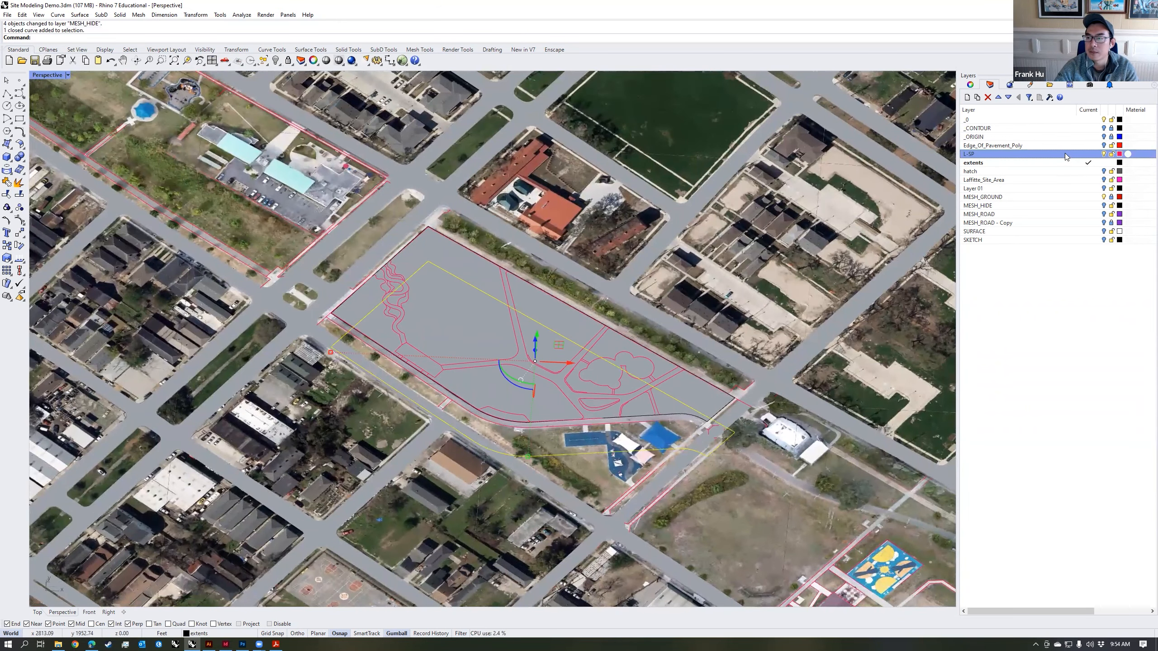
click(1088, 172)
click(1104, 162)
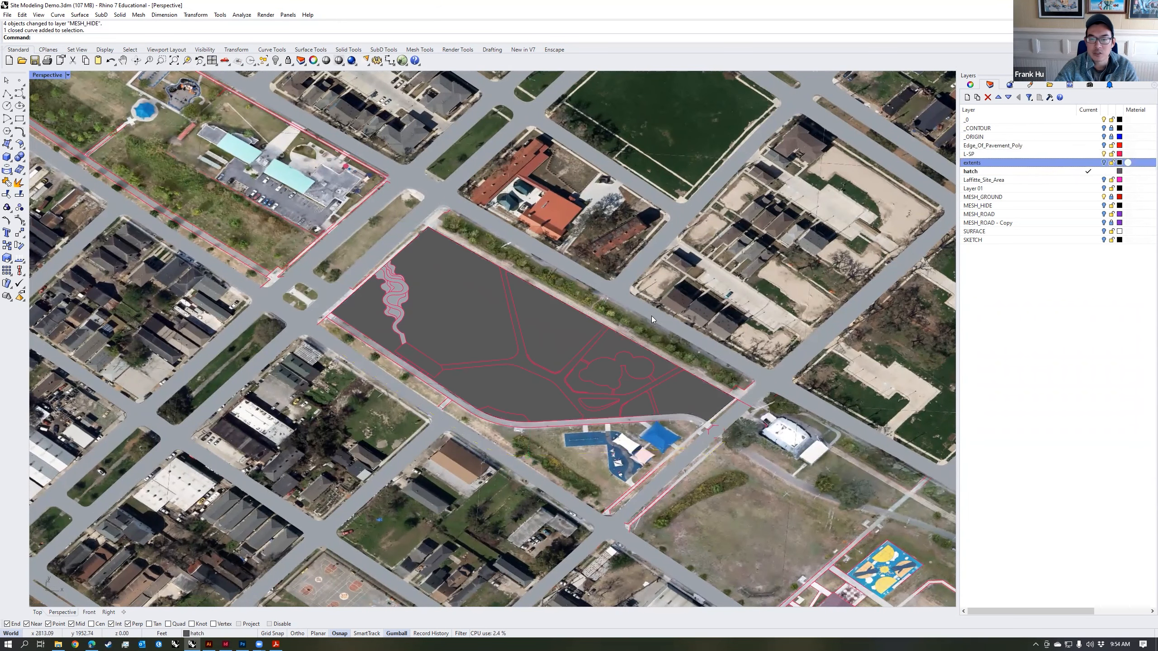
Step: Check the hatches within the terrain cutout by selecting several individual regions
click(504, 386)
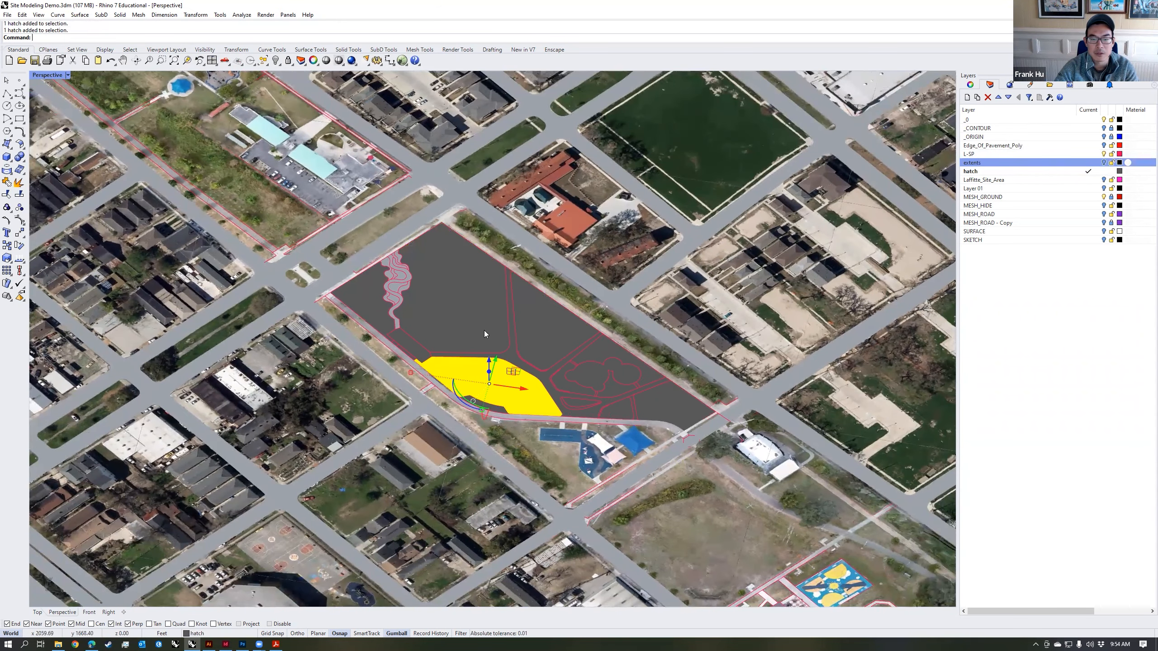
scroll(617, 389, up, 6)
click(617, 389)
click(577, 369)
mouse_move(577, 316)
shift+right_down()
mouse_move(579, 360)
mouse_move(592, 346)
shift+right_up()
key(Escape)
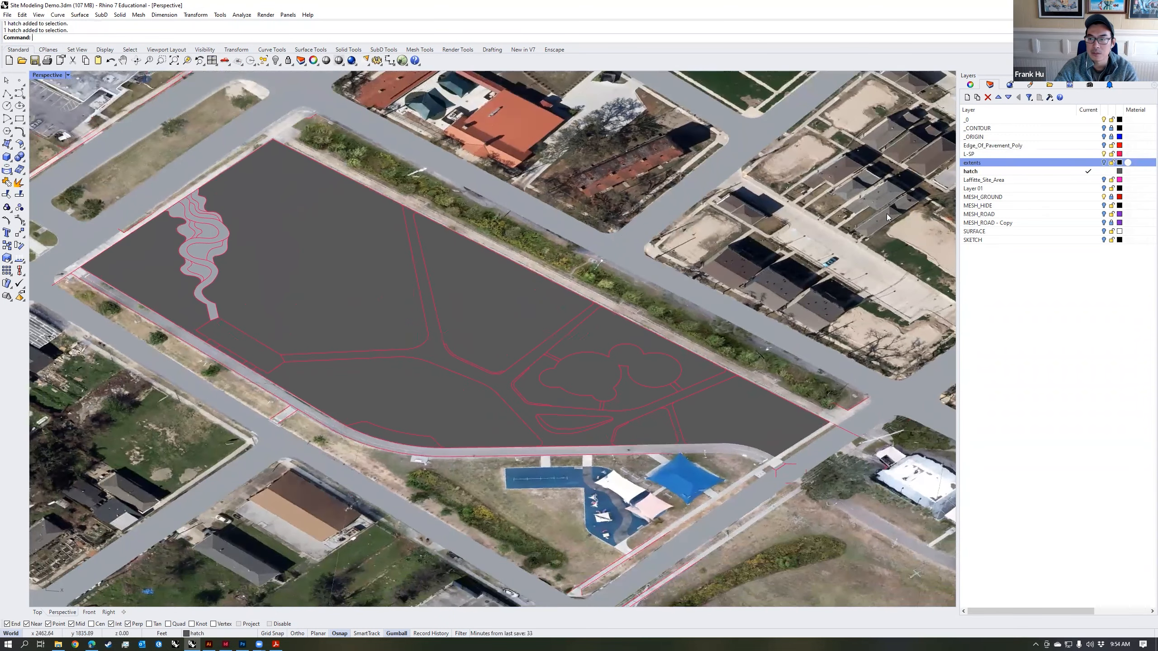
Step: Select all objects on the hatch layer and explode the hatches into surfaces
right_click(991, 170)
click(1016, 284)
shift+right_drag(543, 309, 659, 317)
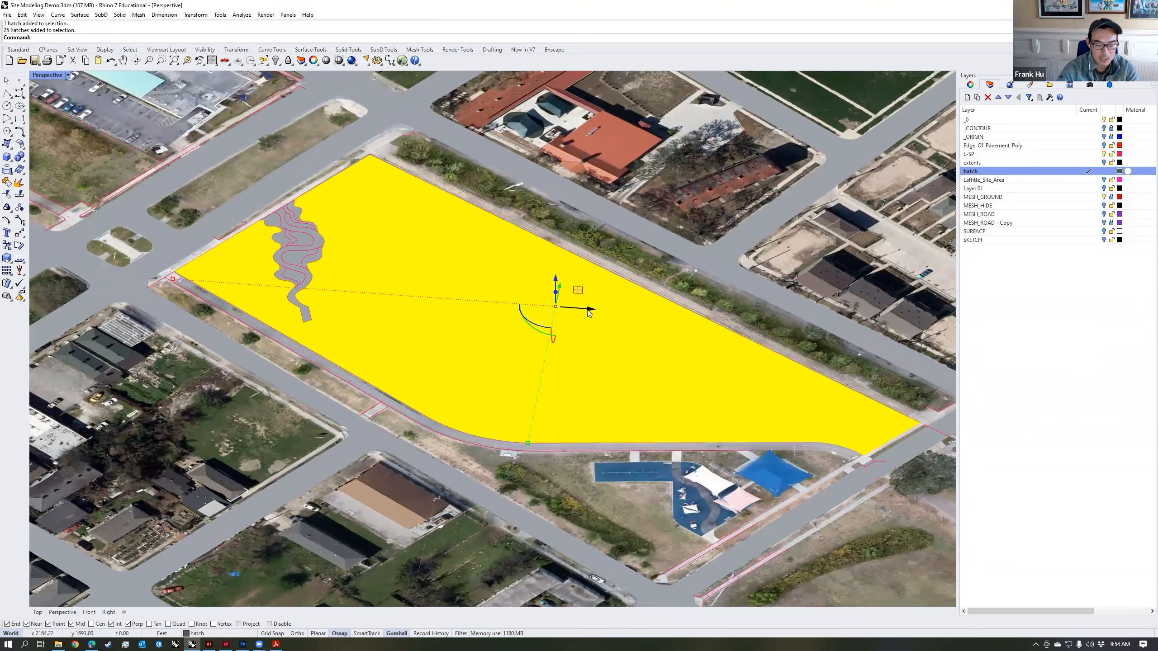
text(Explode)
key(Return)
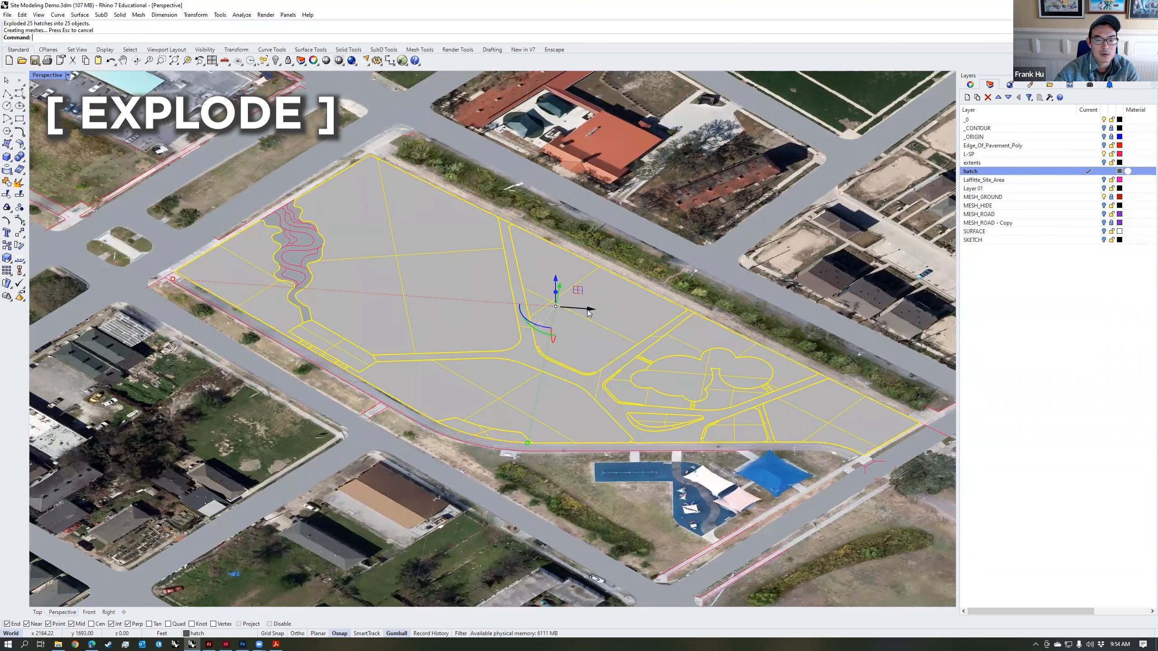
Step: Hide the L-SP linework and select individual exploded surfaces to check the separate regions
right_drag(676, 332, 680, 318)
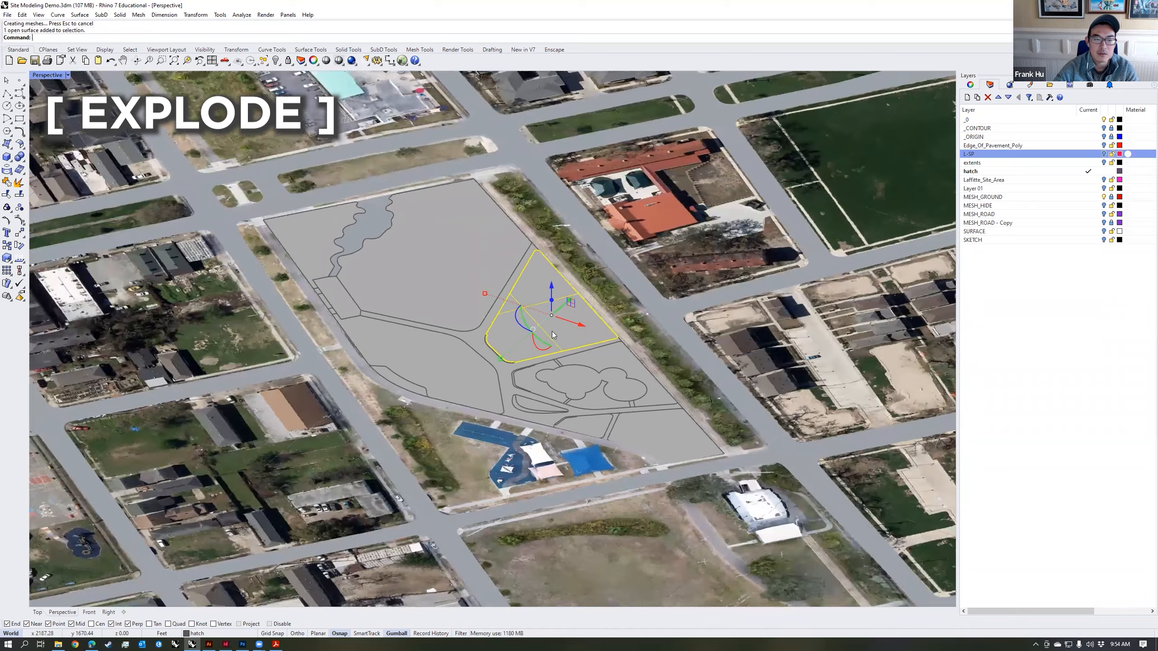
click(451, 301)
click(458, 355)
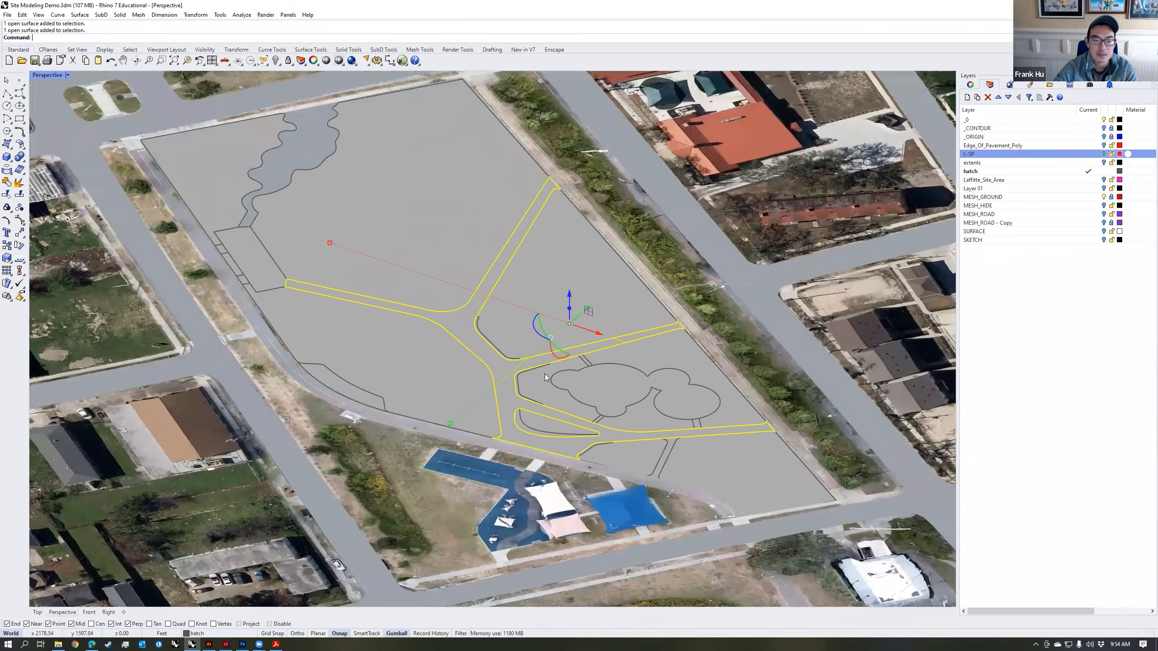
right_drag(545, 374, 289, 176)
scroll(782, 349, up, 5)
click(884, 345)
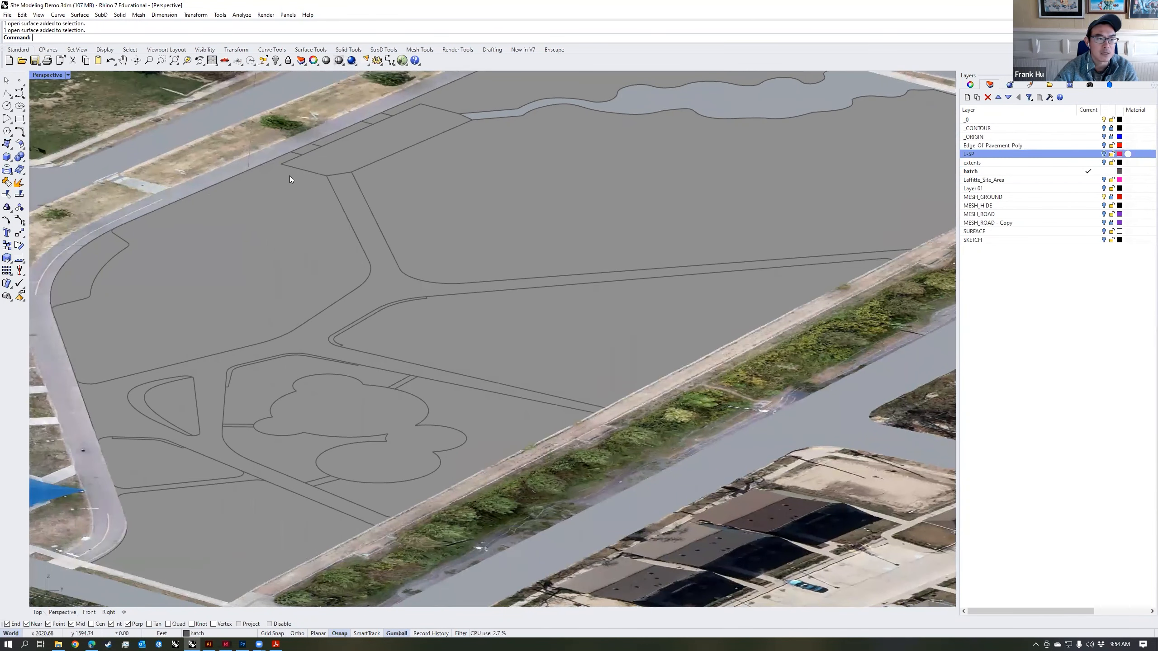
Step: Examine how the corner lawn surface's edges sit against the surrounding sidewalk and terrain mesh
click(234, 291)
right_drag(234, 291, 569, 338)
click(478, 348)
scroll(643, 318, up, 8)
right_drag(643, 319, 538, 262)
scroll(734, 284, down, 8)
scroll(273, 404, up, 7)
mouse_move(294, 405)
right_down()
mouse_move(275, 403)
mouse_move(284, 390)
mouse_move(277, 415)
right_up()
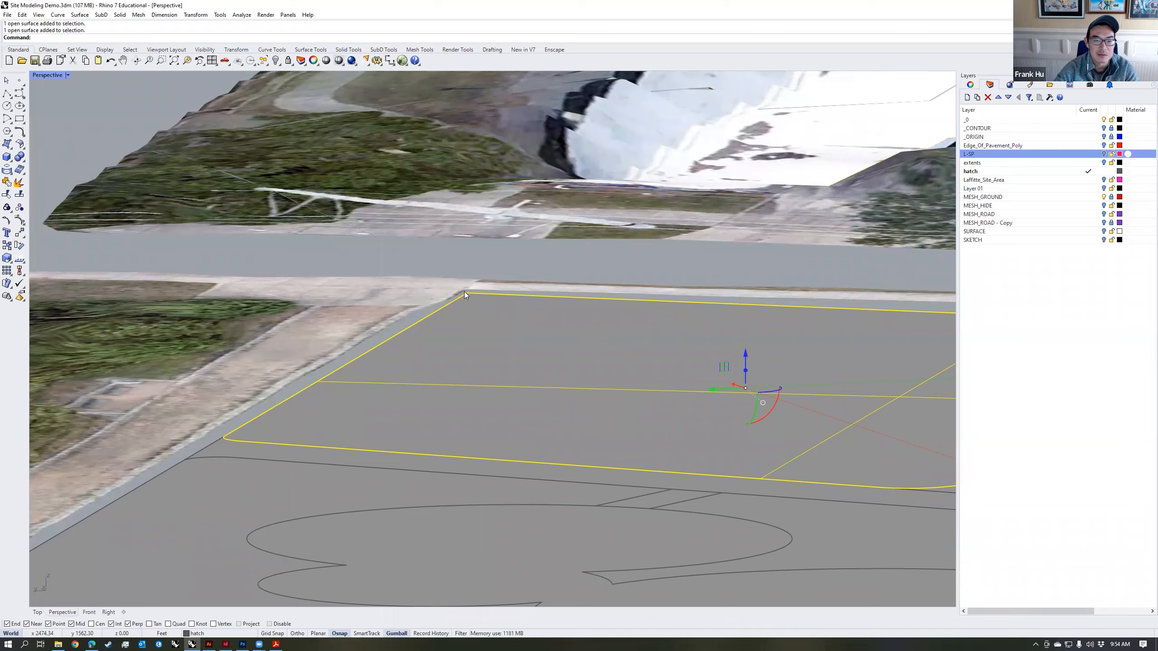
scroll(396, 310, down, 5)
right_drag(396, 311, 534, 317)
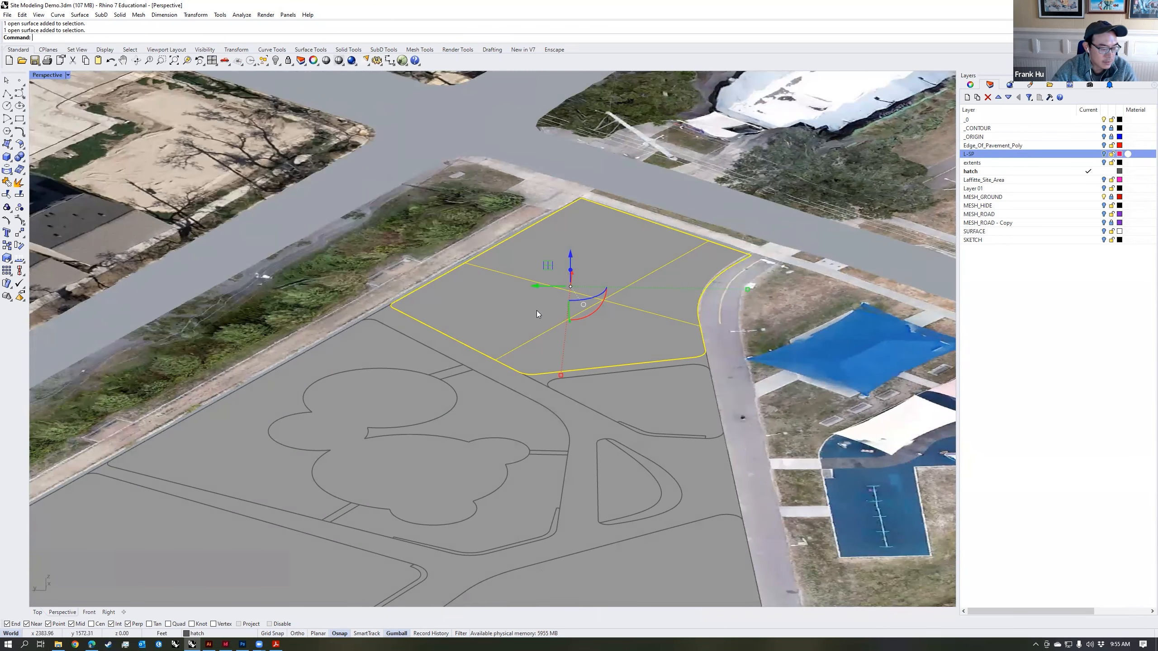
Step: Try adjusting the heights of individual lawn surfaces by hand along the vertical axis with the gumball
drag(570, 254, 571, 250)
click(347, 354)
drag(285, 383, 286, 382)
right_drag(591, 397, 410, 365)
click(411, 365)
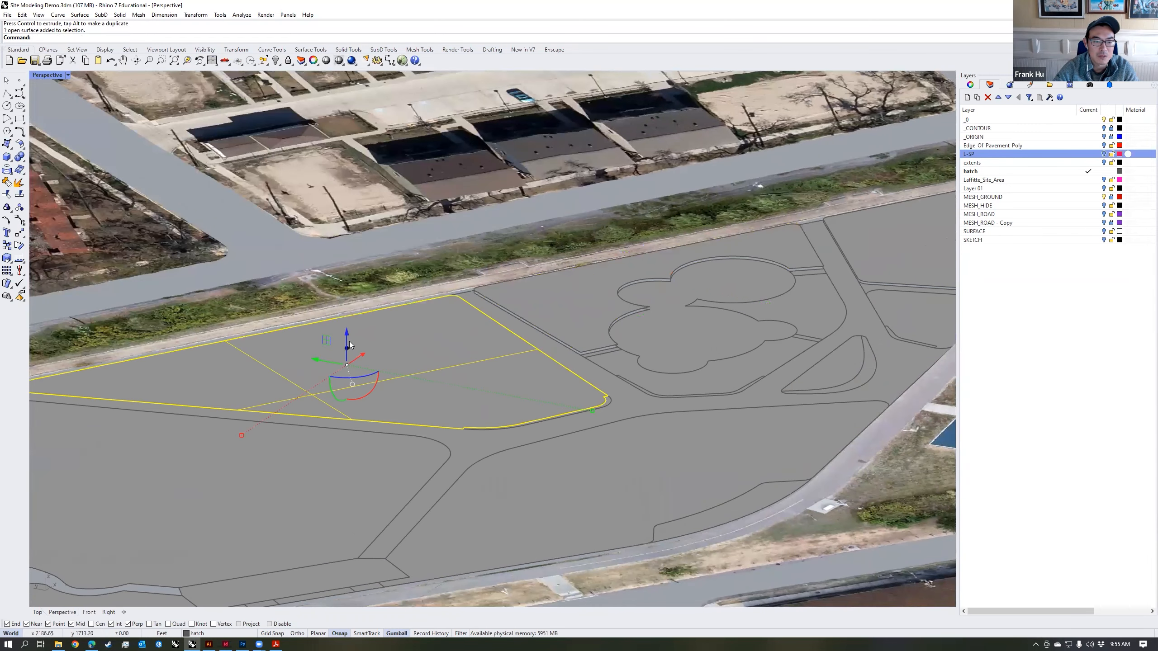
right_drag(350, 345, 397, 384)
click(397, 384)
right_drag(816, 401, 722, 328)
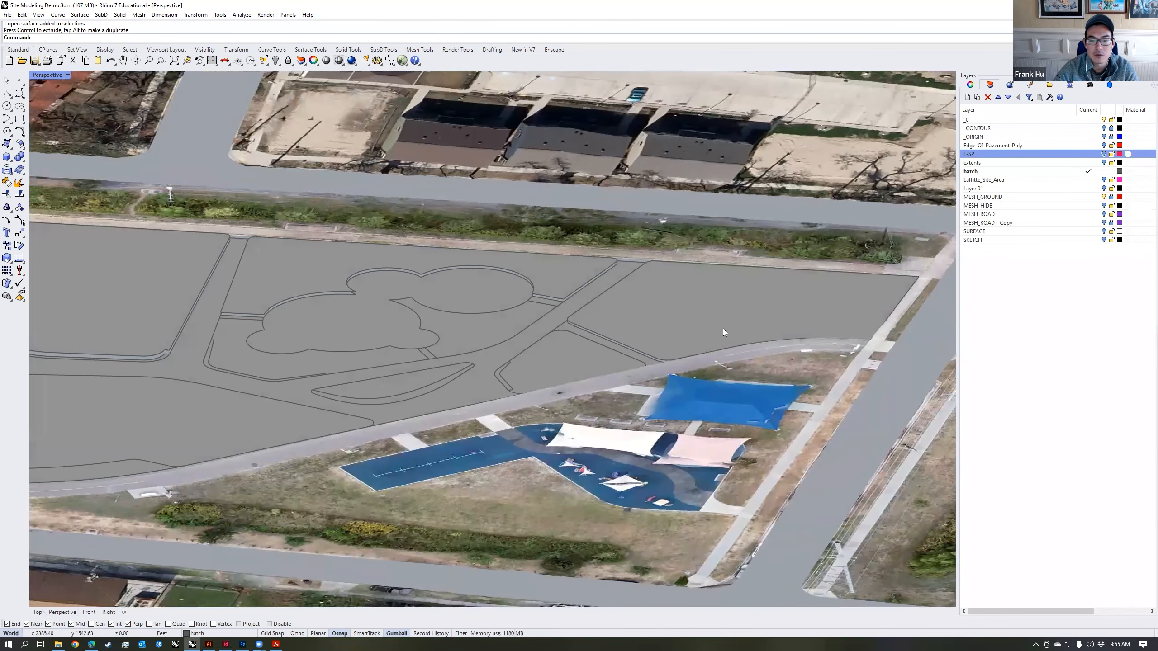
right_drag(836, 308, 744, 320)
Step: Run SetPt on the corner lawn surface with only Set Z enabled and Align to World
click(738, 318)
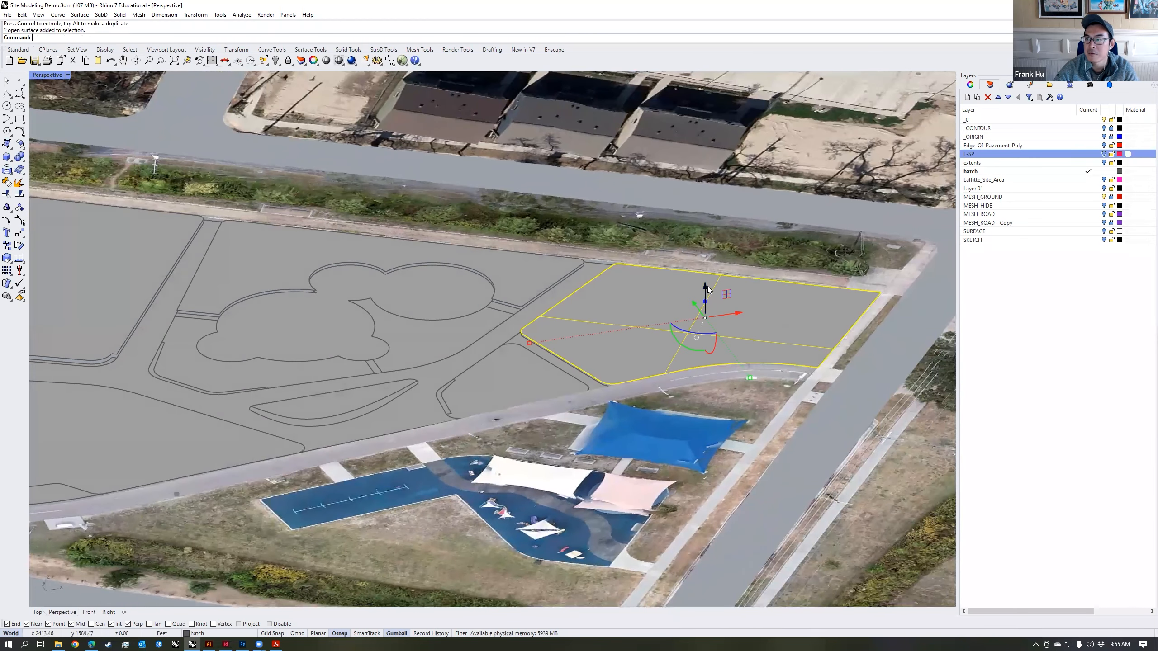
right_drag(848, 320, 798, 344)
text(SetPt)
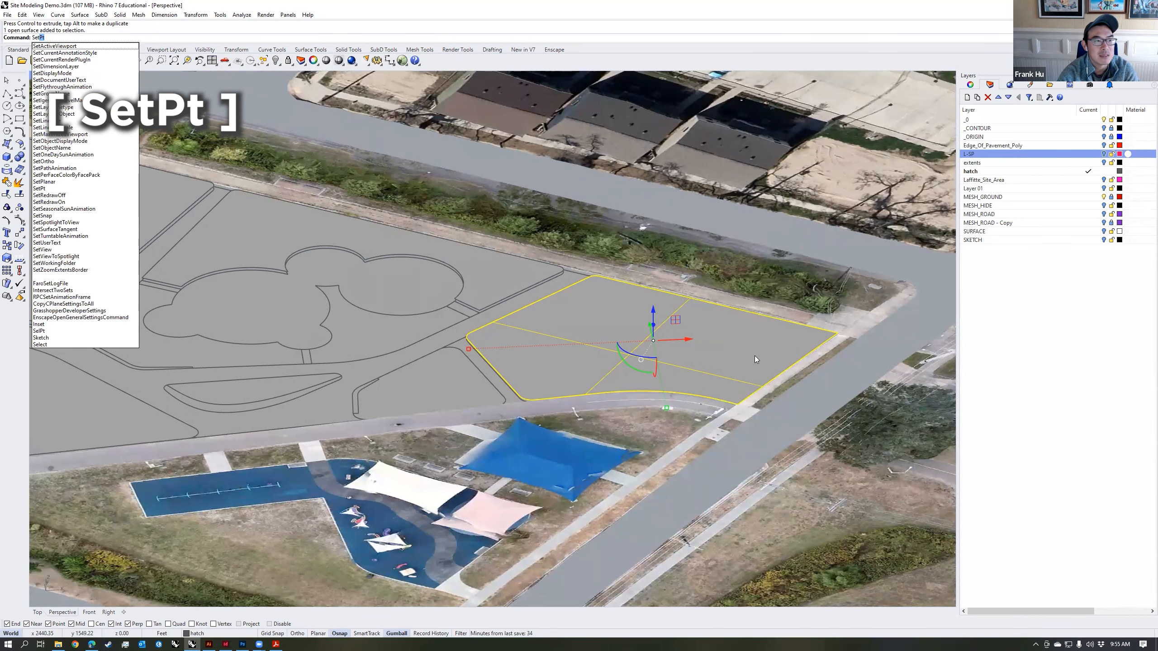
key(Return)
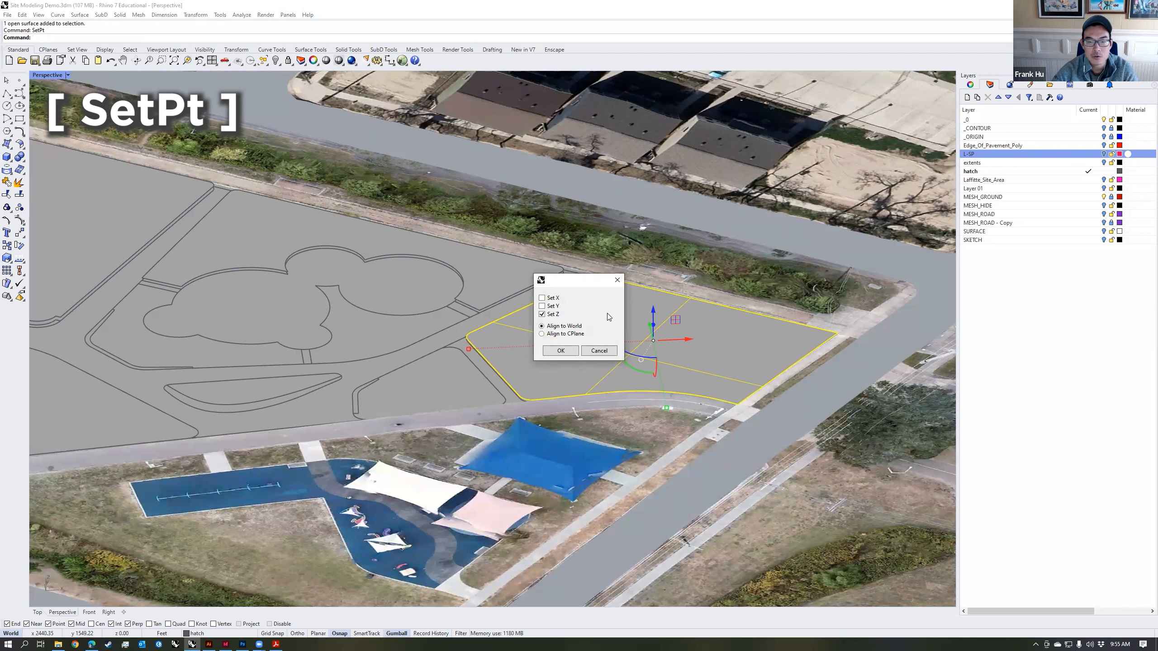
drag(572, 281, 488, 249)
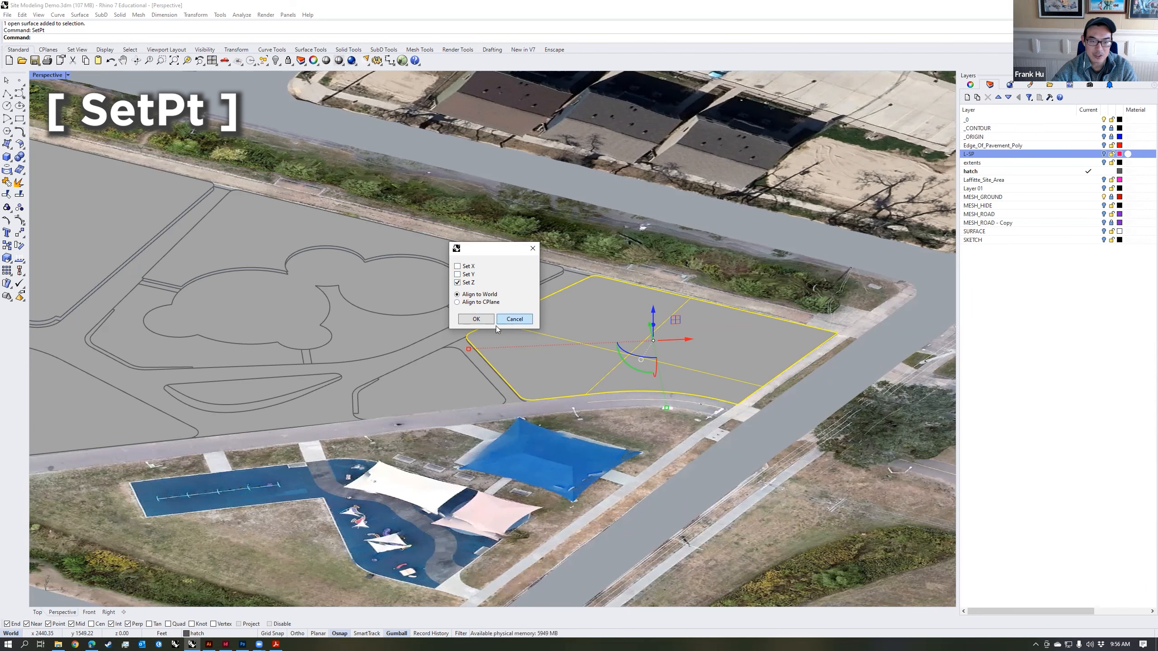
click(477, 319)
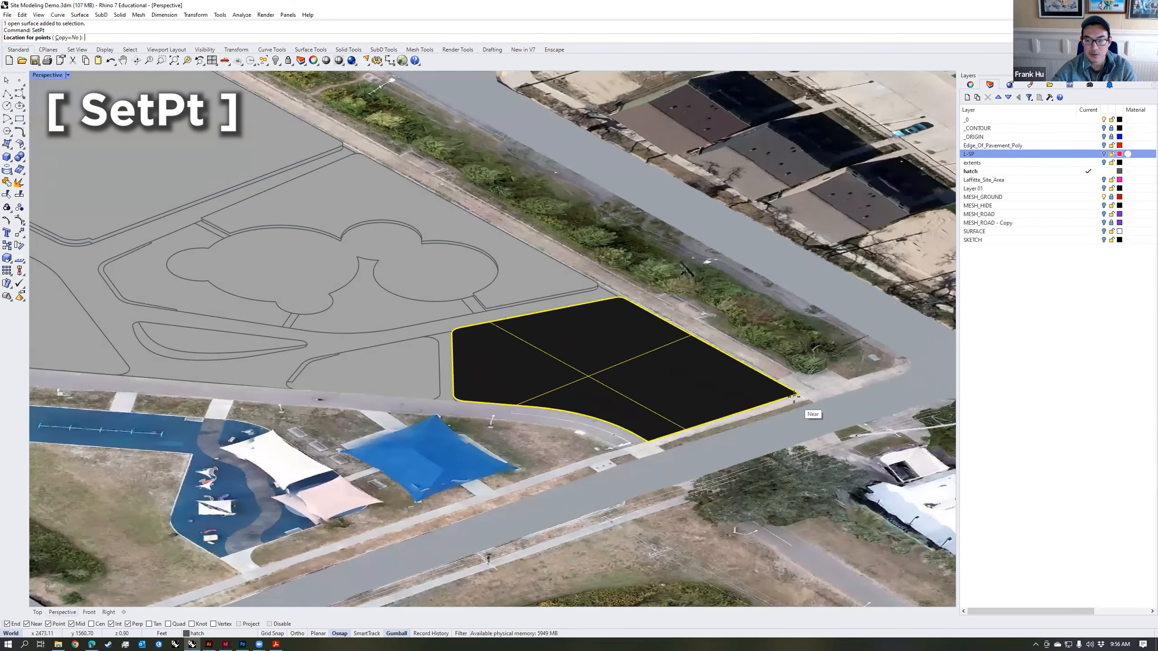
Step: Enable Vertex snapping and place the corner lawn surface at the height of a terrain mesh vertex by the sidewalk corner
scroll(795, 397, up, 6)
right_drag(748, 359, 447, 365)
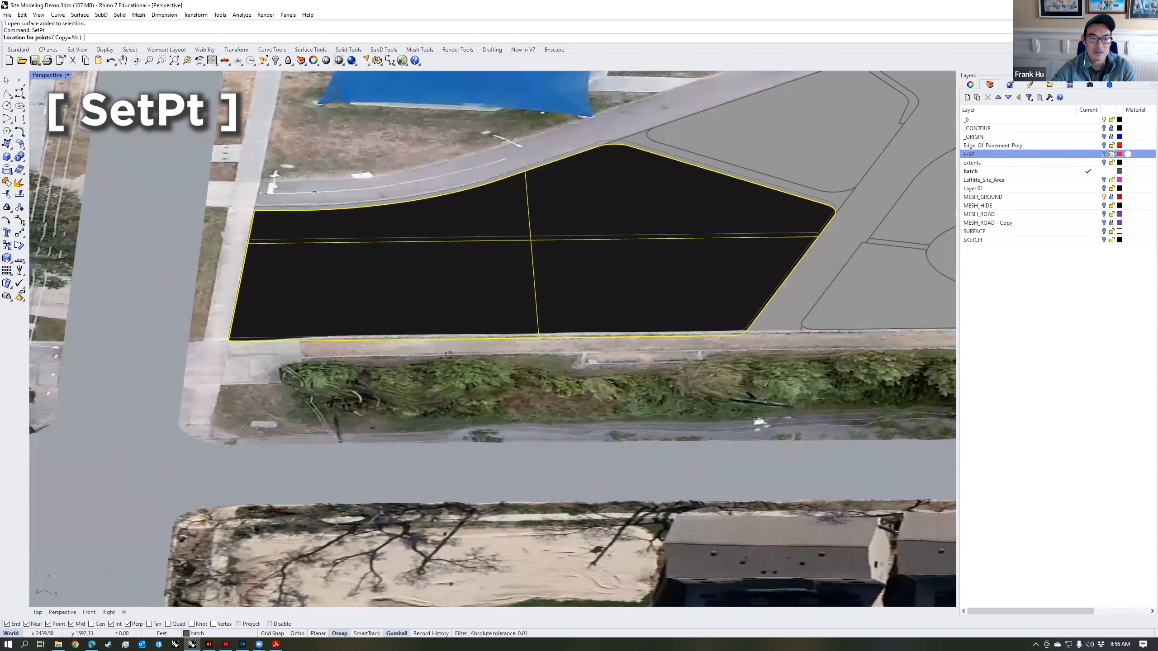
scroll(195, 289, up, 7)
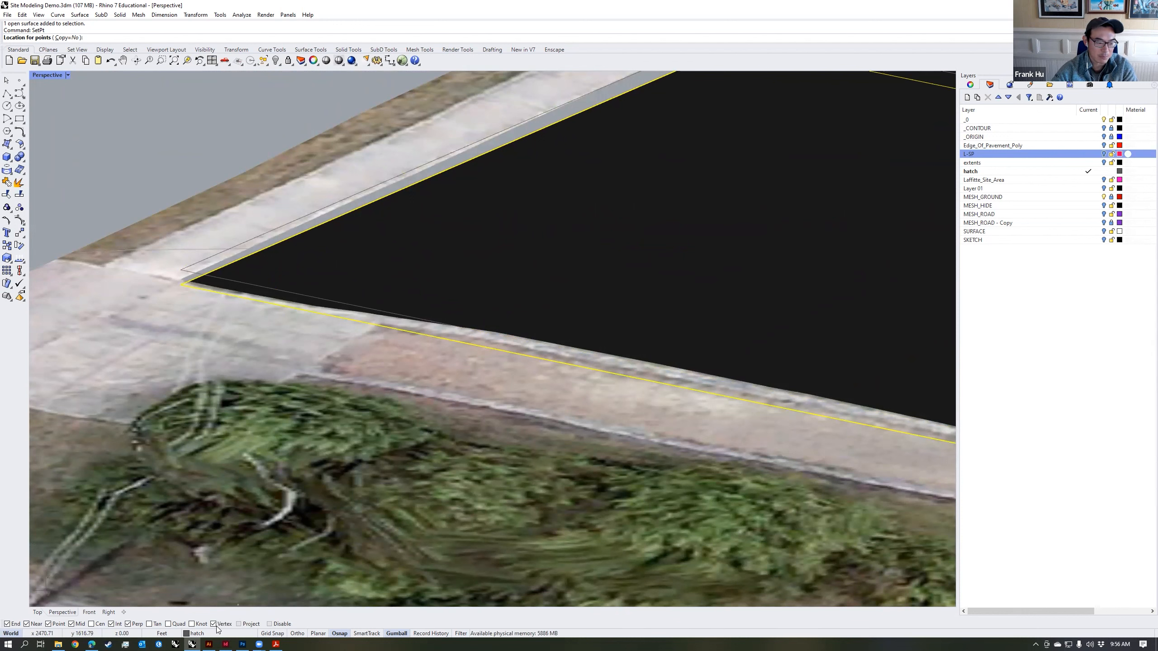
scroll(227, 289, down, 3)
scroll(200, 281, down, 2)
right_drag(201, 281, 593, 270)
click(585, 297)
click(574, 207)
Step: Repeat SetPt on the corner lawn surface, snapping its Z height to a terrain vertex near its path-side corner
scroll(452, 374, up, 1)
right_drag(453, 374, 272, 336)
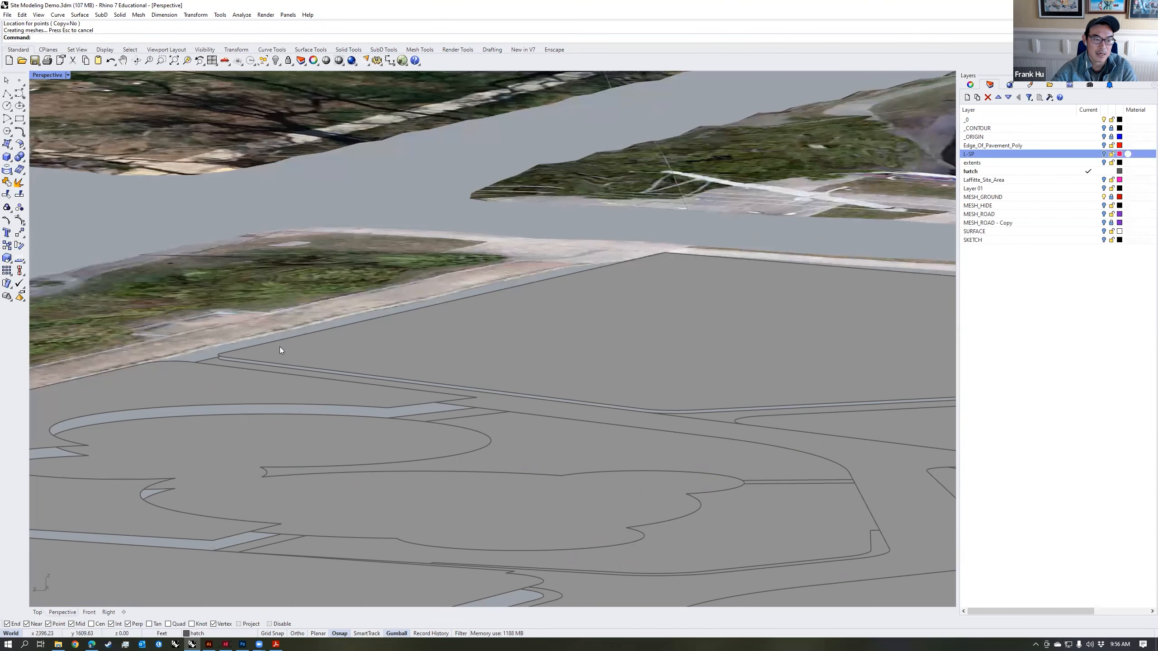
click(279, 347)
scroll(275, 347, up, 2)
key(Return)
key(Return)
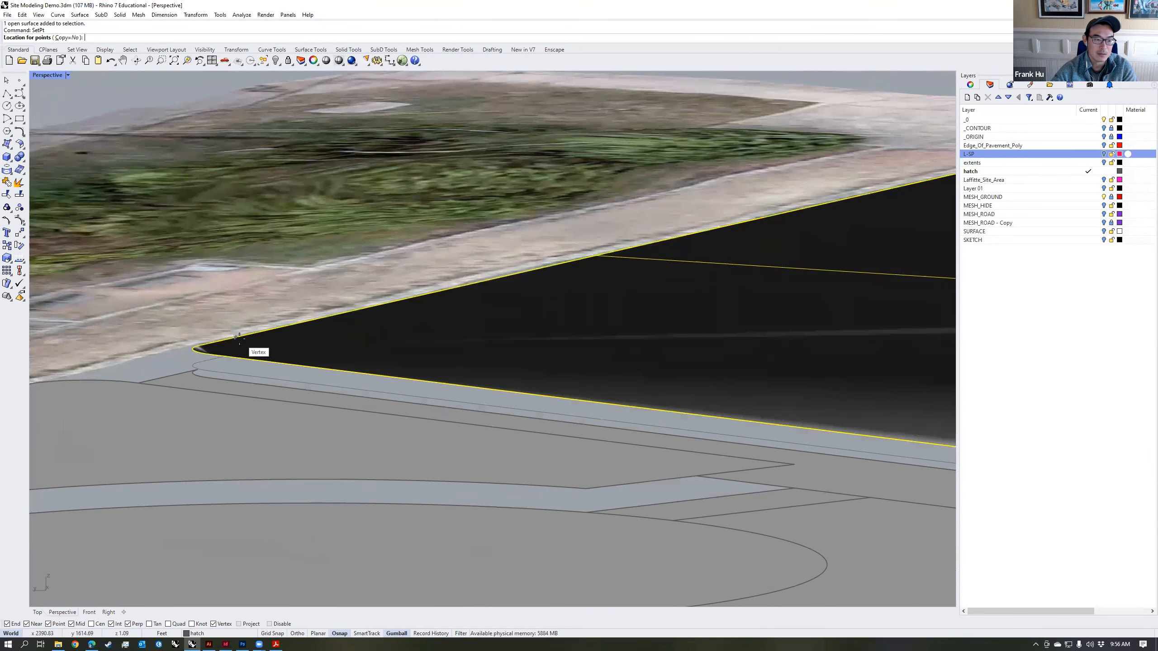
click(234, 335)
right_drag(234, 335, 602, 394)
Step: Match the Z height of the lawn with the cloud-shaped opening to a sidewalk-edge mesh vertex using SetPt
click(602, 393)
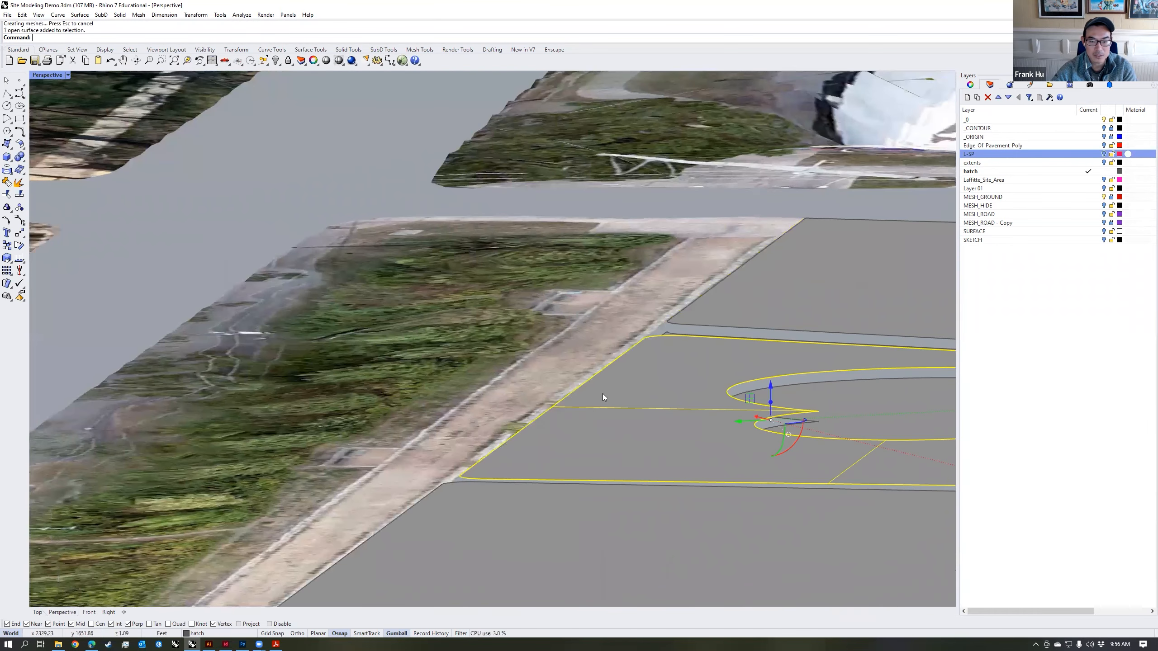
scroll(487, 462, up, 3)
key(Return)
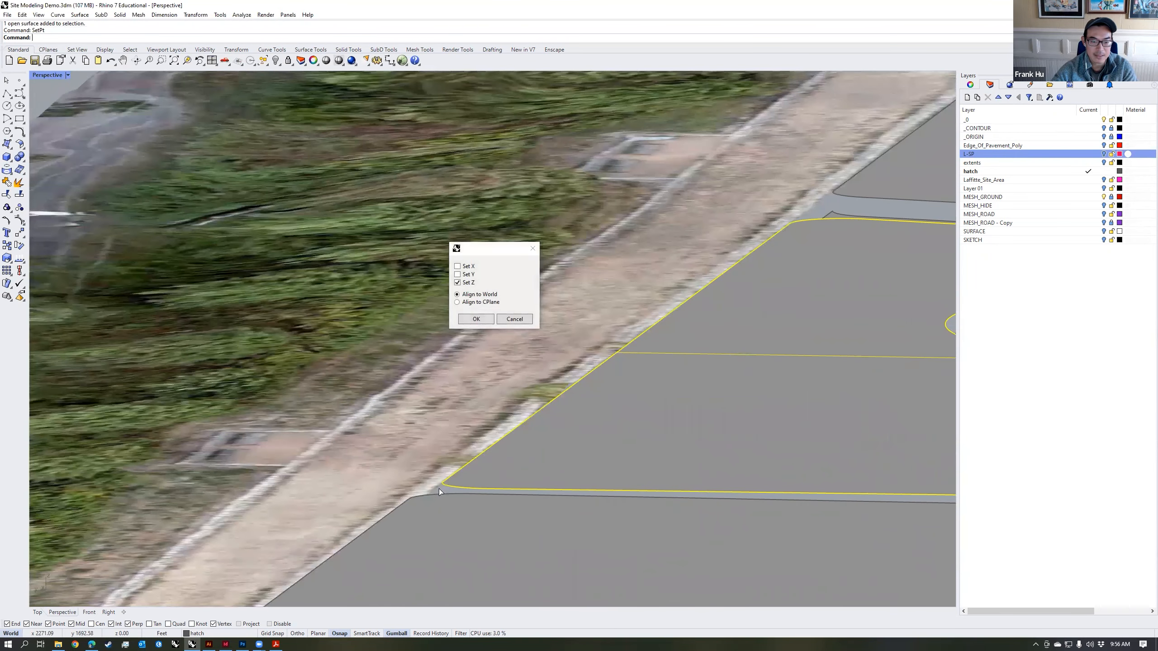
key(Return)
click(439, 488)
scroll(437, 487, down, 5)
Step: Use SetPt to match the lawn beside the cloud lawn to the height of the adjoining sidewalk edge
click(449, 494)
shift+right_drag(445, 491, 543, 347)
scroll(336, 517, up, 5)
key(Return)
Step: Set the Z height of the next lawn along the same sidewalk to a terrain mesh vertex
key(Return)
click(330, 518)
scroll(328, 519, down, 5)
click(341, 537)
shift+right_drag(343, 535, 468, 397)
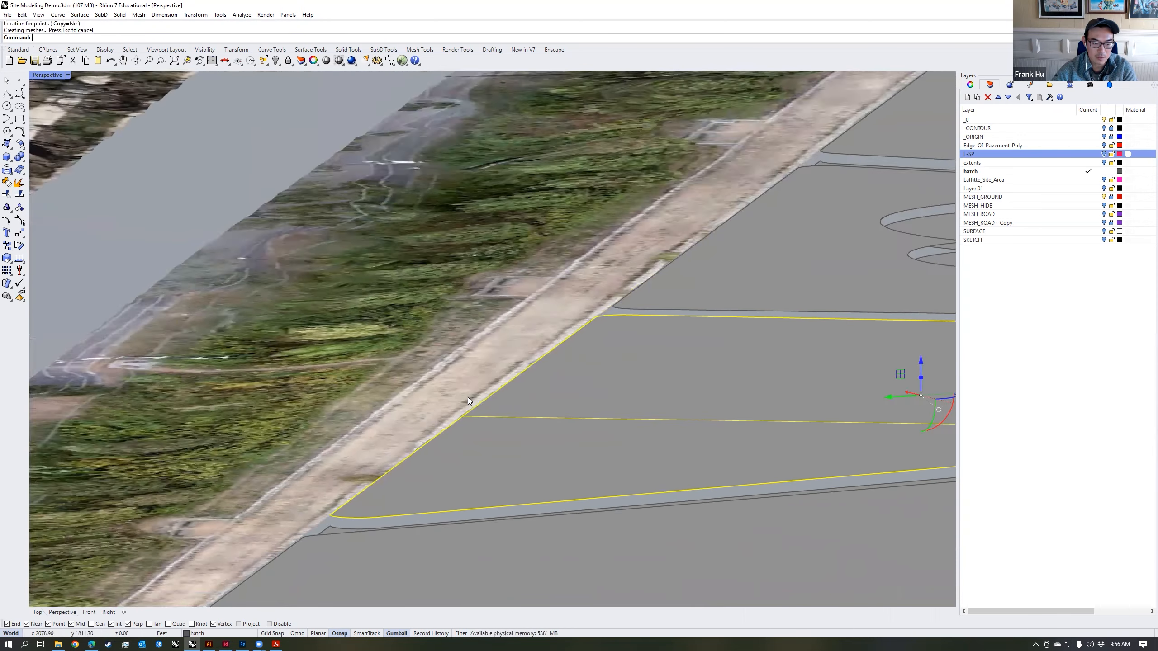
scroll(280, 517, up, 2)
scroll(279, 517, up, 5)
Step: Set the small triangular lawn near the blue shade canopy to the walking path's height with SetPt, then clear the selection
key(Return)
key(Return)
click(299, 515)
scroll(299, 515, down, 6)
right_drag(564, 448, 474, 426)
click(473, 424)
key(Return)
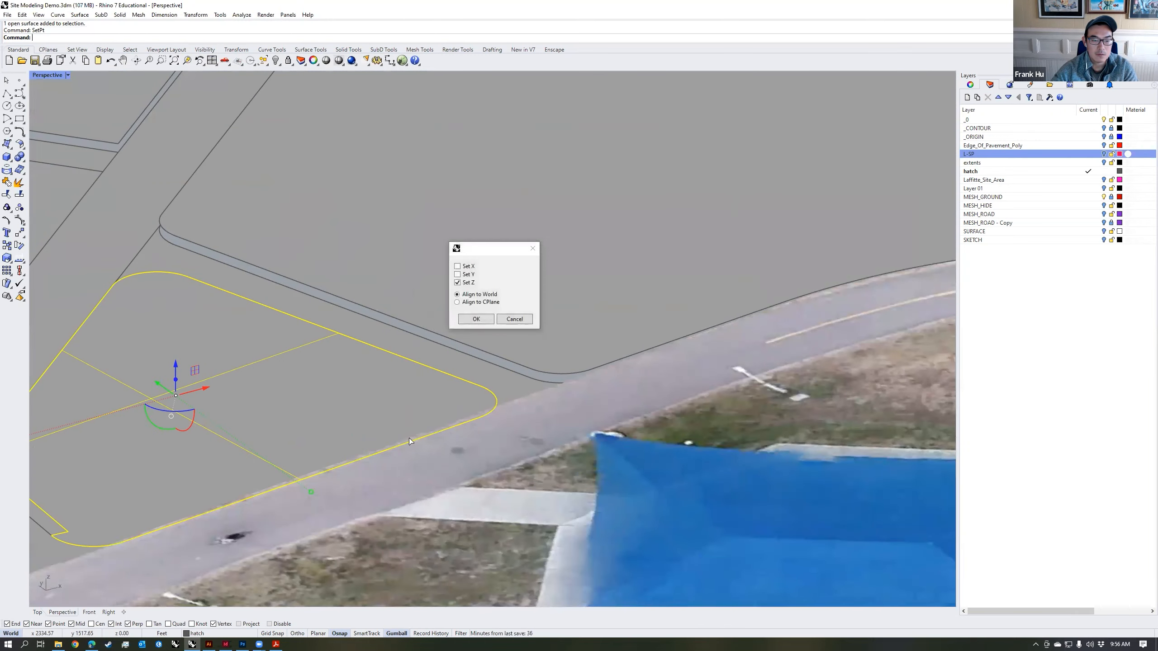
key(Return)
click(404, 437)
scroll(383, 443, down, 6)
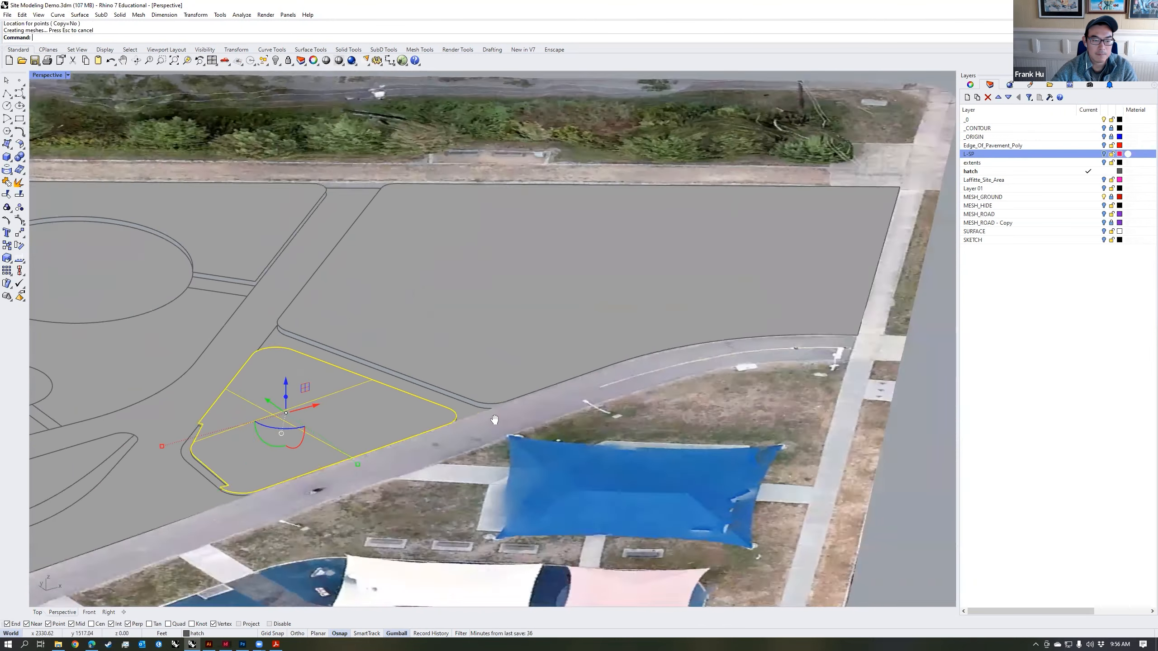
scroll(371, 437, down, 4)
right_drag(566, 395, 578, 442)
scroll(578, 443, up, 6)
click(577, 443)
key(Escape)
Step: Change the Copy of Shaded display mode's background to a solid black color
scroll(578, 446, down, 5)
right_drag(654, 435, 521, 450)
click(70, 75)
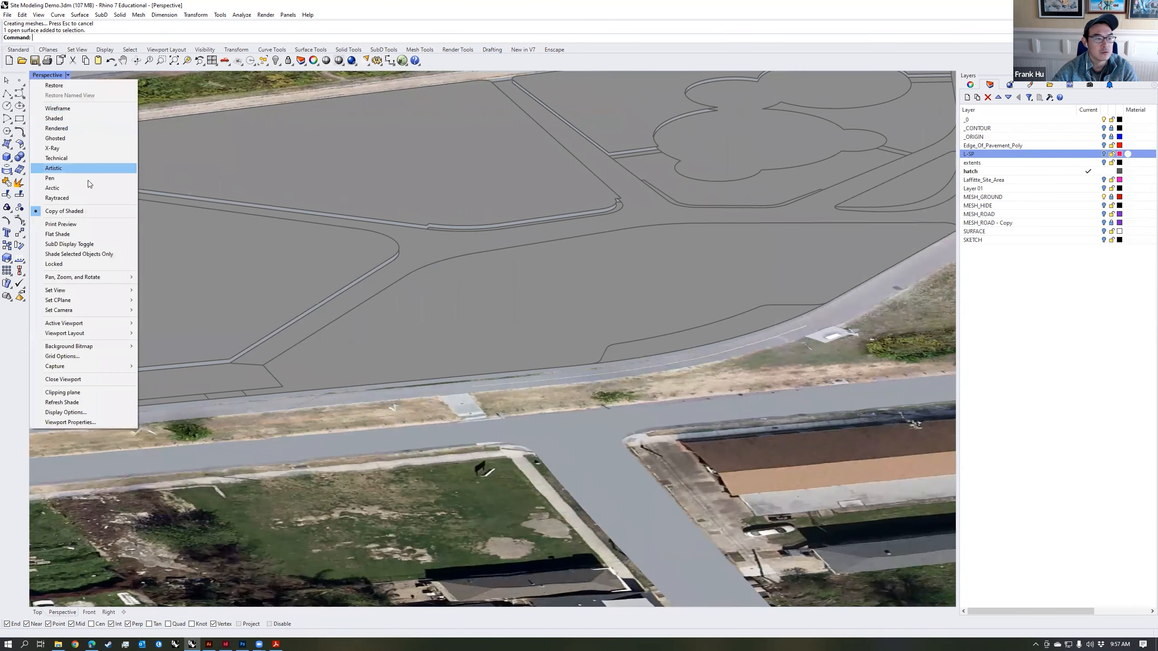
click(88, 413)
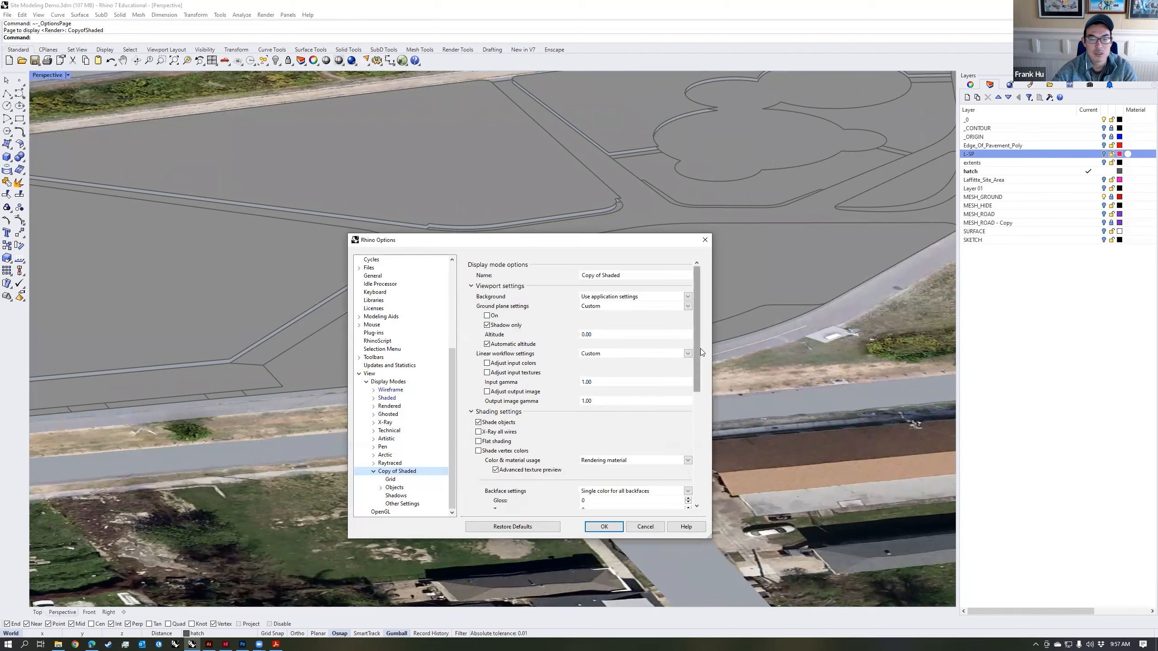
click(688, 295)
click(627, 313)
click(646, 306)
mouse_move(731, 327)
mouse_down()
mouse_move(760, 338)
mouse_move(737, 340)
mouse_move(763, 376)
mouse_up()
click(796, 426)
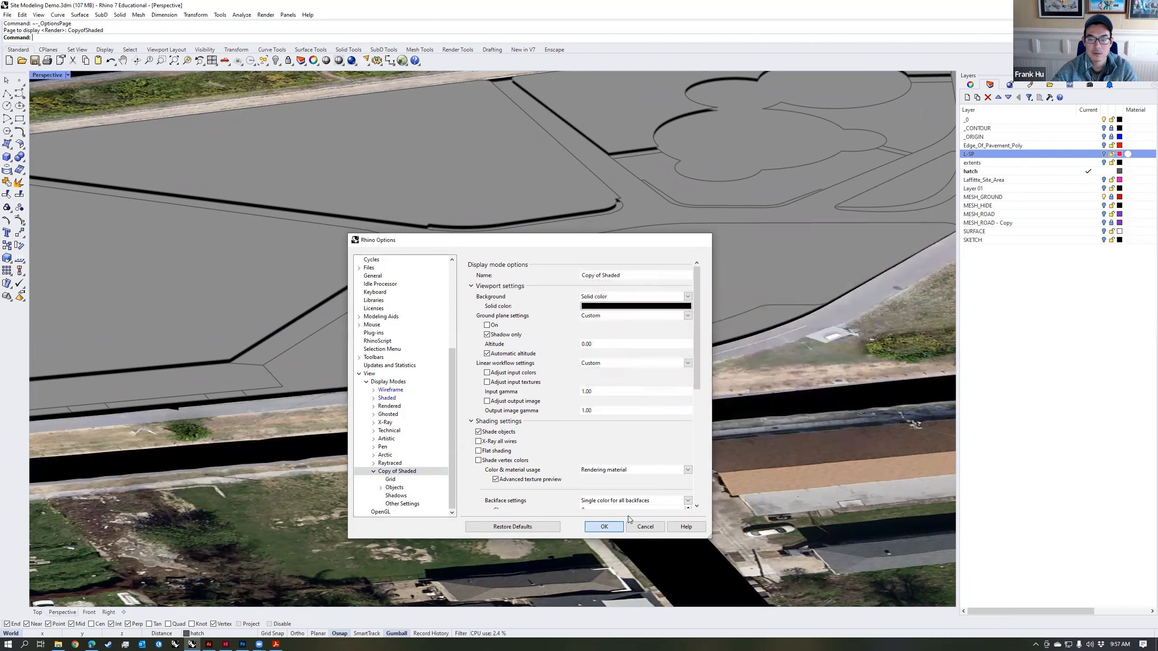
click(604, 527)
right_drag(604, 456, 627, 381)
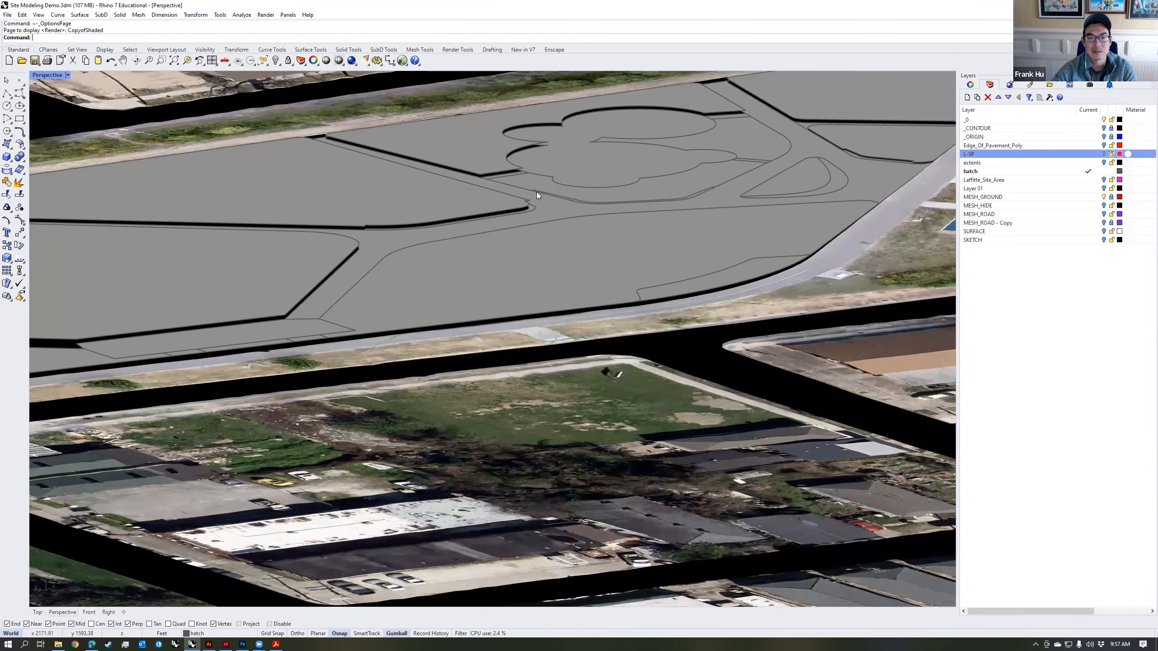
Step: Lower the curved strip surface beside the walking path slightly along the vertical axis
scroll(751, 281, up, 8)
click(757, 270)
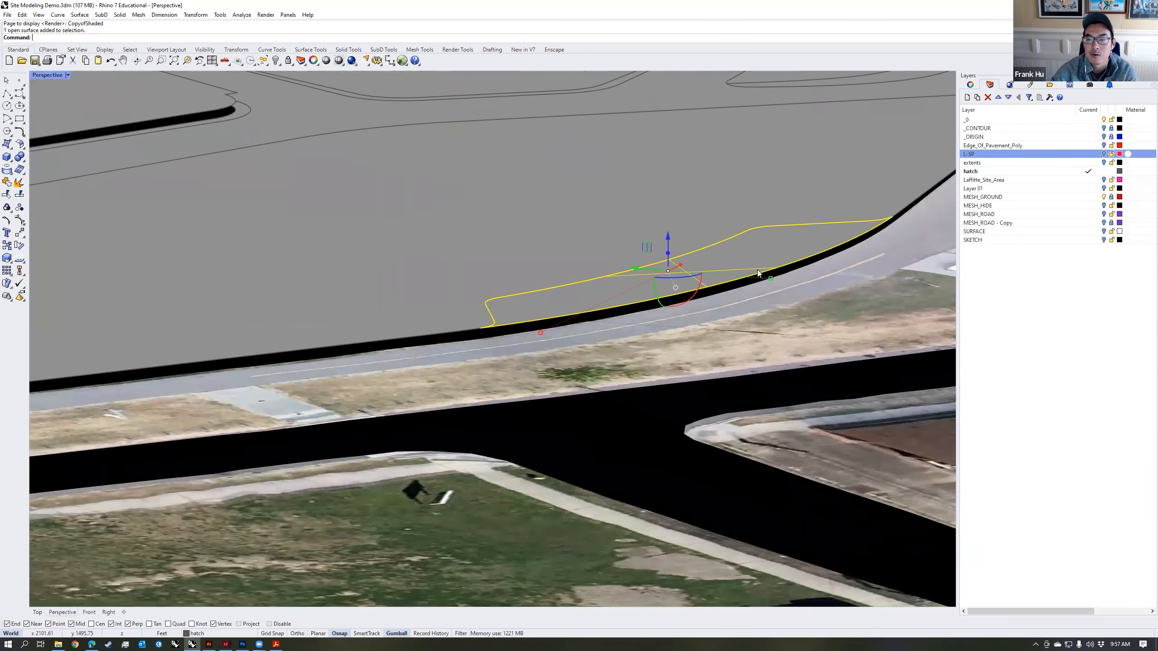
drag(665, 234, 664, 245)
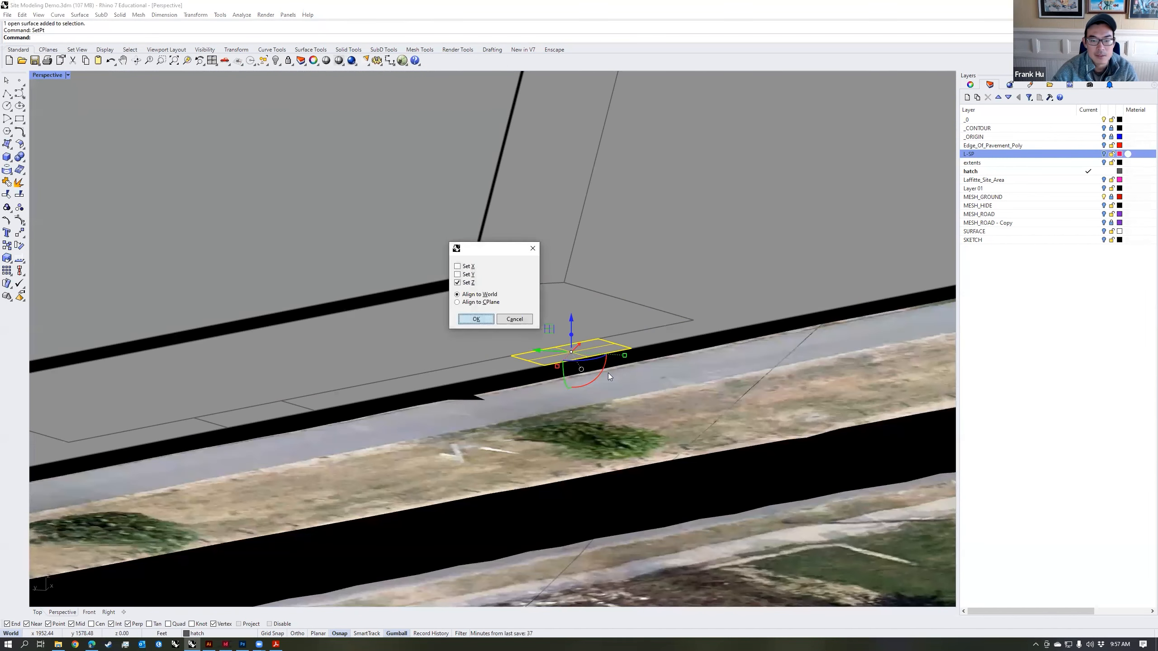
Step: Match the Z heights of the small rectangular surfaces along the walking path to nearby mesh vertices with SetPt
key(Return)
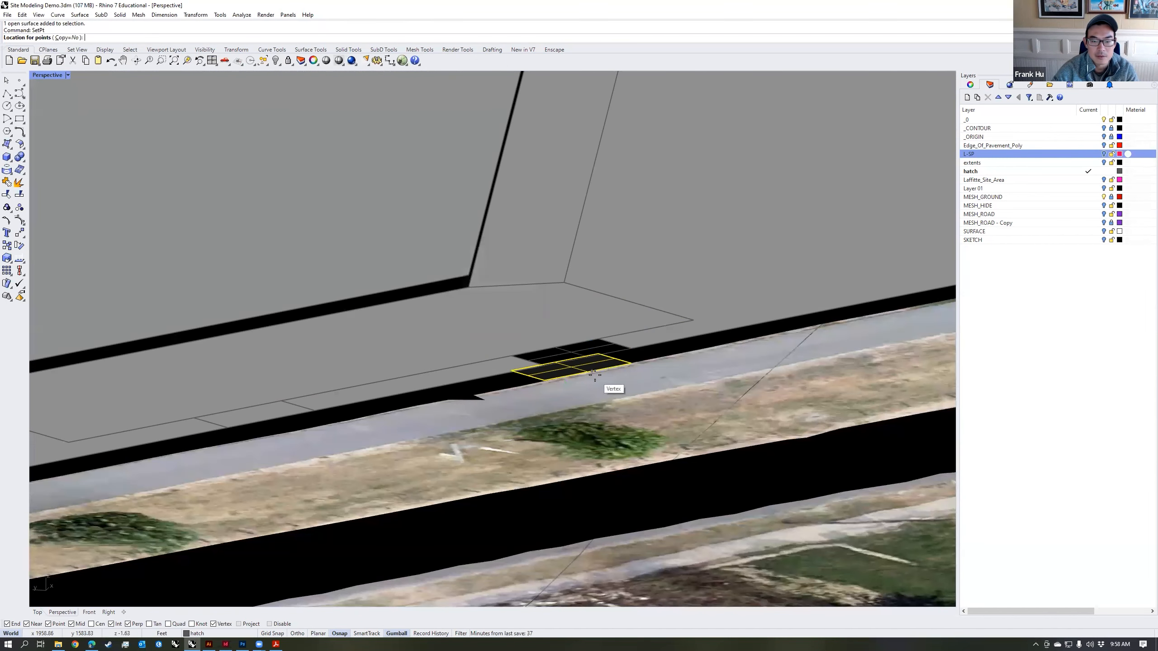
click(270, 416)
key(Return)
key(Return)
click(277, 443)
click(382, 393)
key(Return)
Step: Set the long entrance plaza surface to the height of the adjoining walking path with SetPt
key(Return)
click(347, 419)
shift+right_drag(340, 463, 564, 436)
click(538, 354)
Step: Use SetPt to match the surface beyond the entrance plaza to a vertex on the walking path's edge
key(Return)
key(Return)
click(488, 408)
click(428, 469)
scroll(428, 469, down, 8)
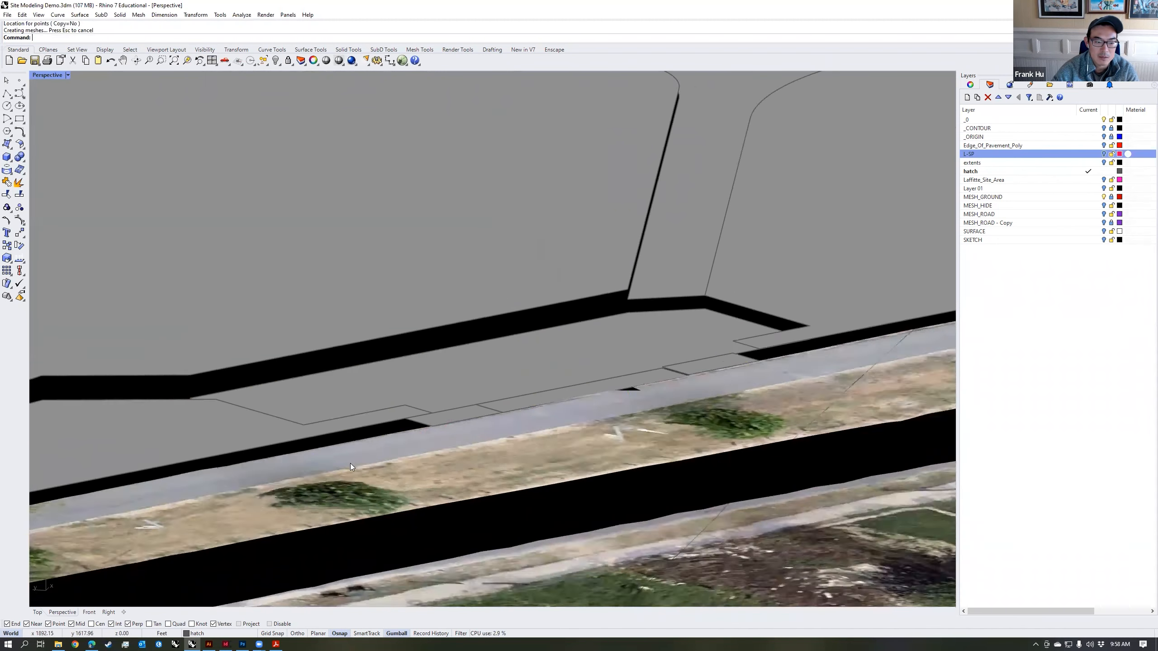
shift+right_drag(350, 464, 527, 435)
click(248, 470)
Step: Set the large lawn along the curved walking path to the height of a path-edge vertex with SetPt
key(Return)
key(Return)
click(249, 475)
scroll(250, 475, down, 5)
shift+right_drag(249, 475, 472, 439)
shift+right_drag(719, 372, 579, 392)
click(581, 392)
scroll(661, 401, up, 6)
key(Return)
key(Return)
click(693, 414)
click(695, 415)
scroll(702, 417, down, 3)
shift+right_drag(737, 410, 515, 424)
Step: Set the Z height of the cloud-shaped surface inside the lawn with SetPt and clear the selection
scroll(515, 425, down, 5)
right_drag(548, 484, 504, 433)
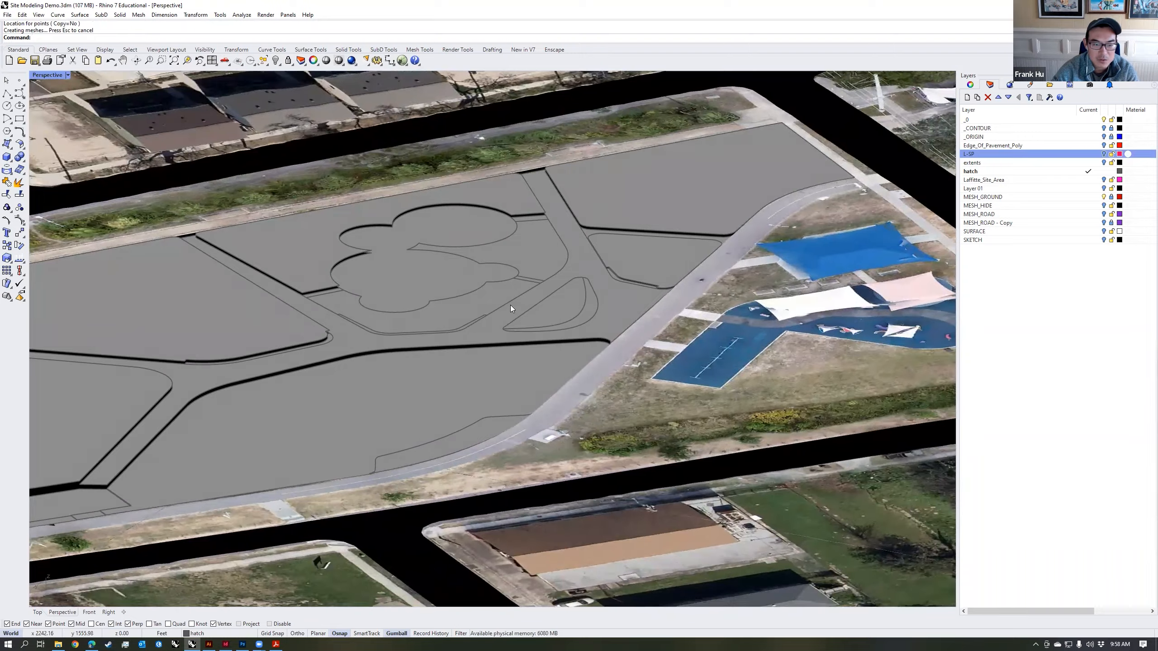
scroll(418, 259, up, 1)
click(416, 257)
key(Return)
key(Return)
click(324, 279)
key(Escape)
Step: Select the connected path surface and examine where its branches meet the sidewalks and neighbouring lawns
scroll(471, 254, down, 4)
right_drag(587, 355, 458, 383)
scroll(515, 413, up, 8)
click(514, 411)
scroll(514, 411, down, 5)
right_drag(520, 409, 554, 406)
scroll(554, 406, down, 6)
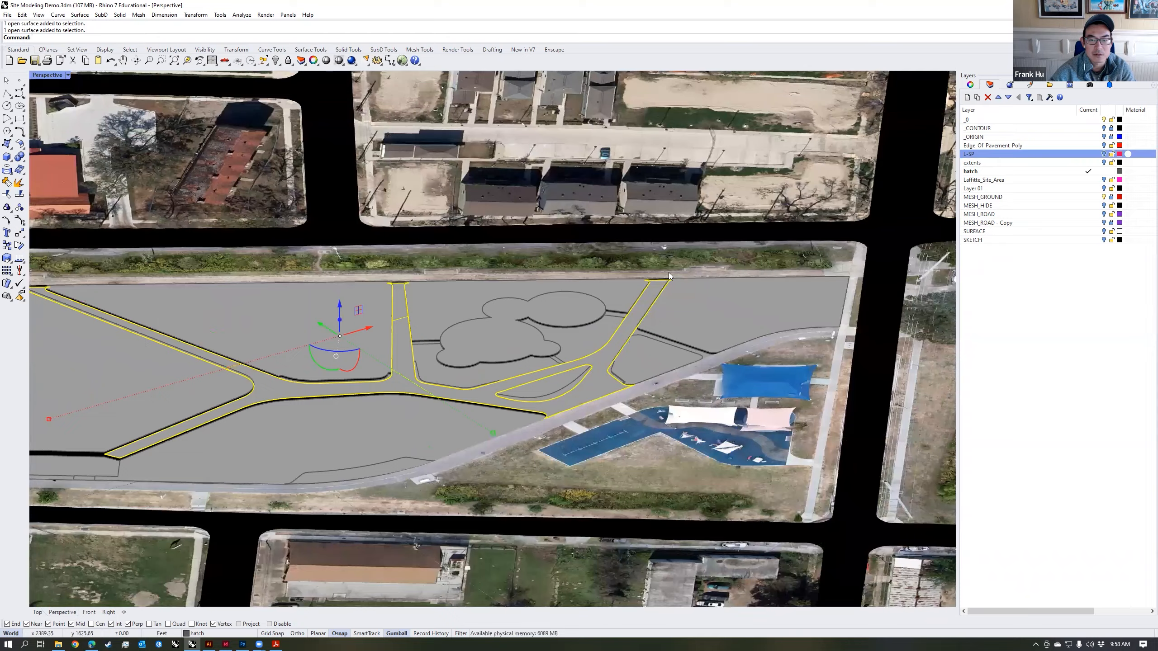
scroll(637, 285, up, 10)
scroll(638, 290, down, 10)
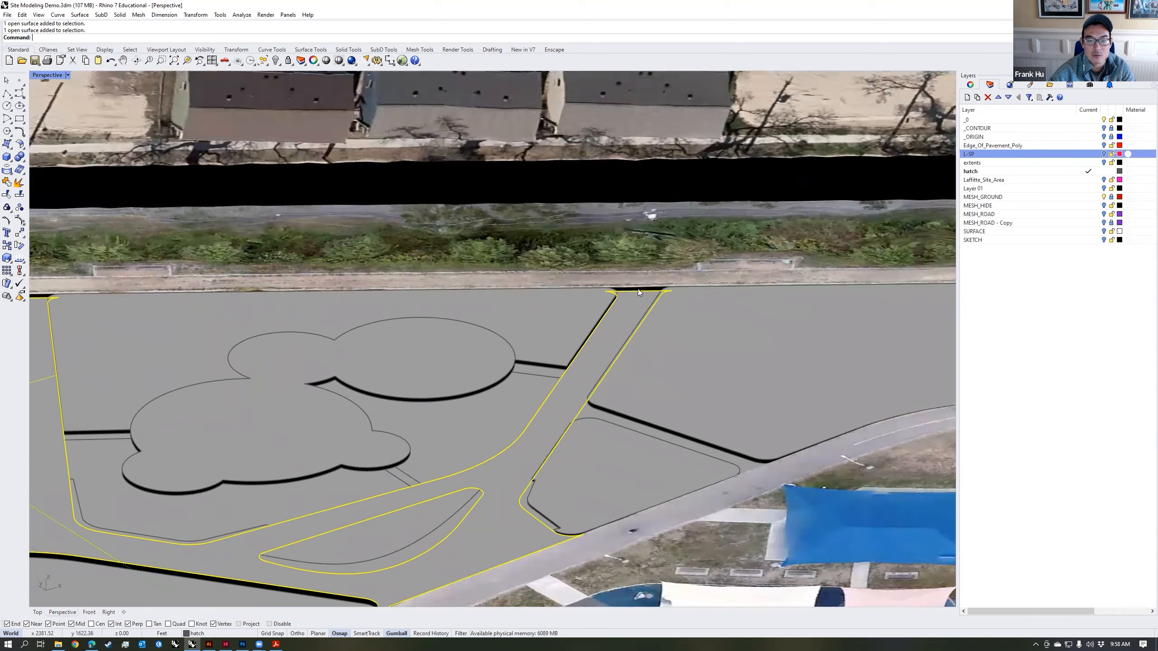
right_drag(640, 315, 560, 340)
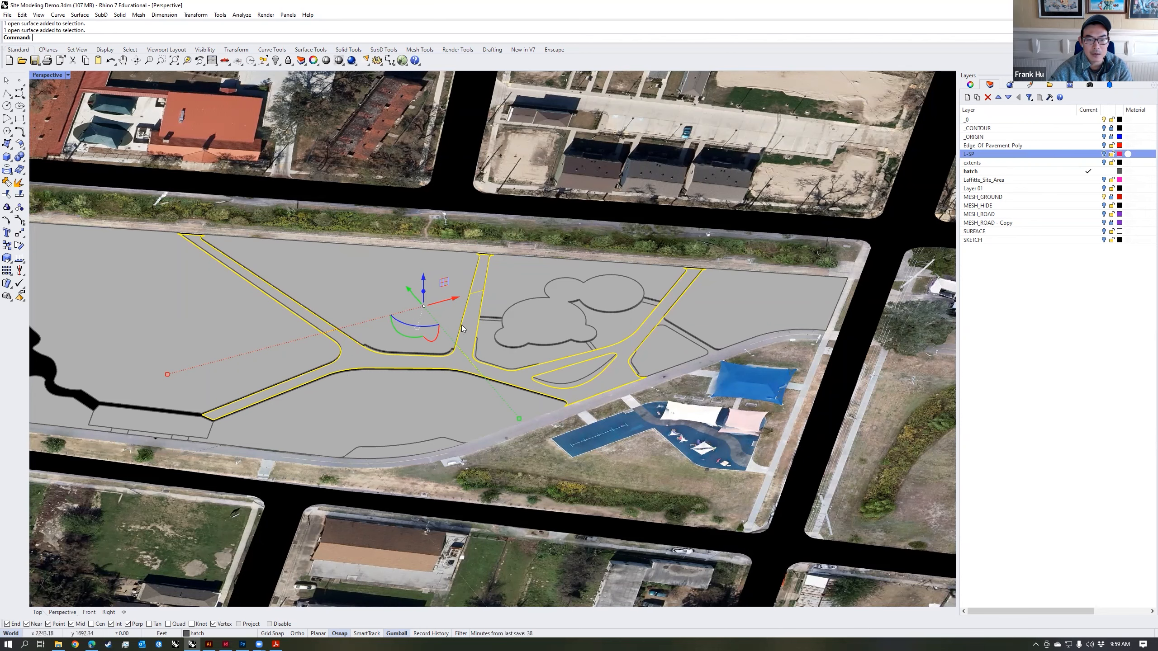
right_drag(568, 359, 486, 362)
scroll(569, 346, up, 3)
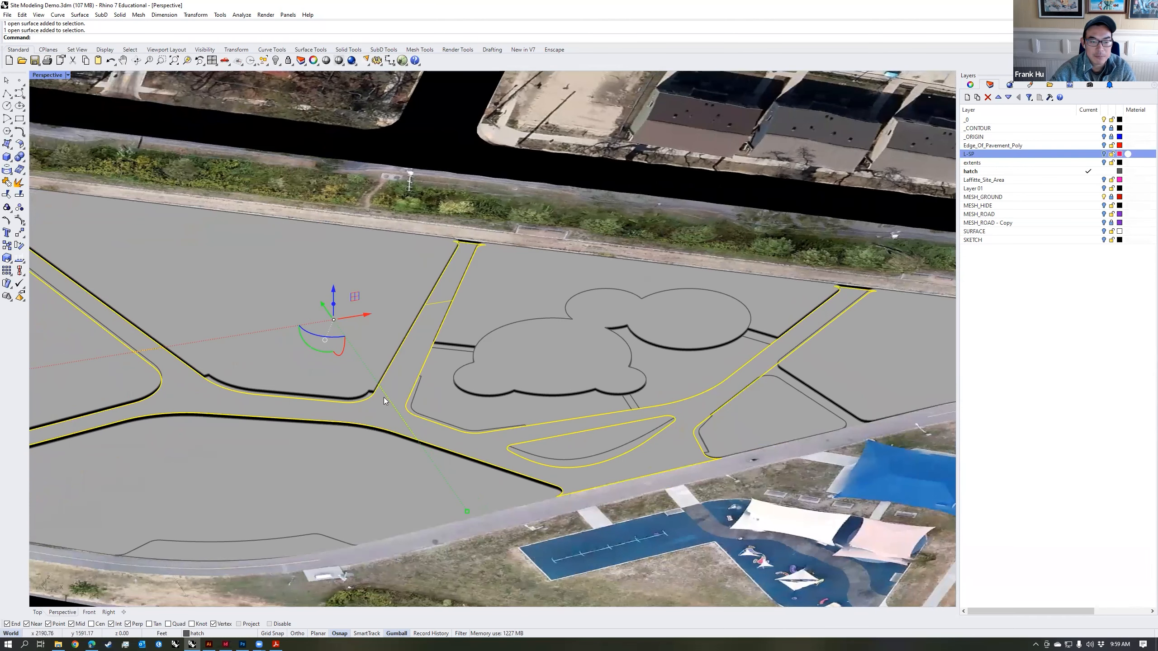
Step: Draw a polyline straight across the middle path branch where it joins the main path, perpendicular to the opposite edge
click(7, 93)
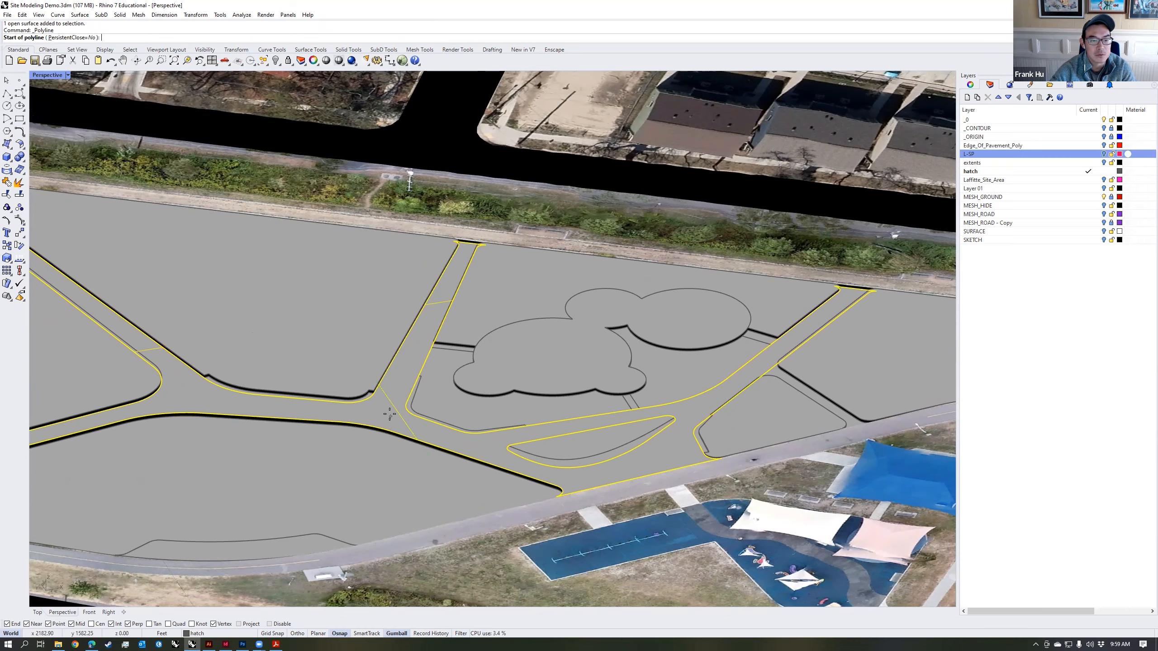
scroll(390, 414, up, 3)
click(364, 379)
scroll(379, 385, up, 2)
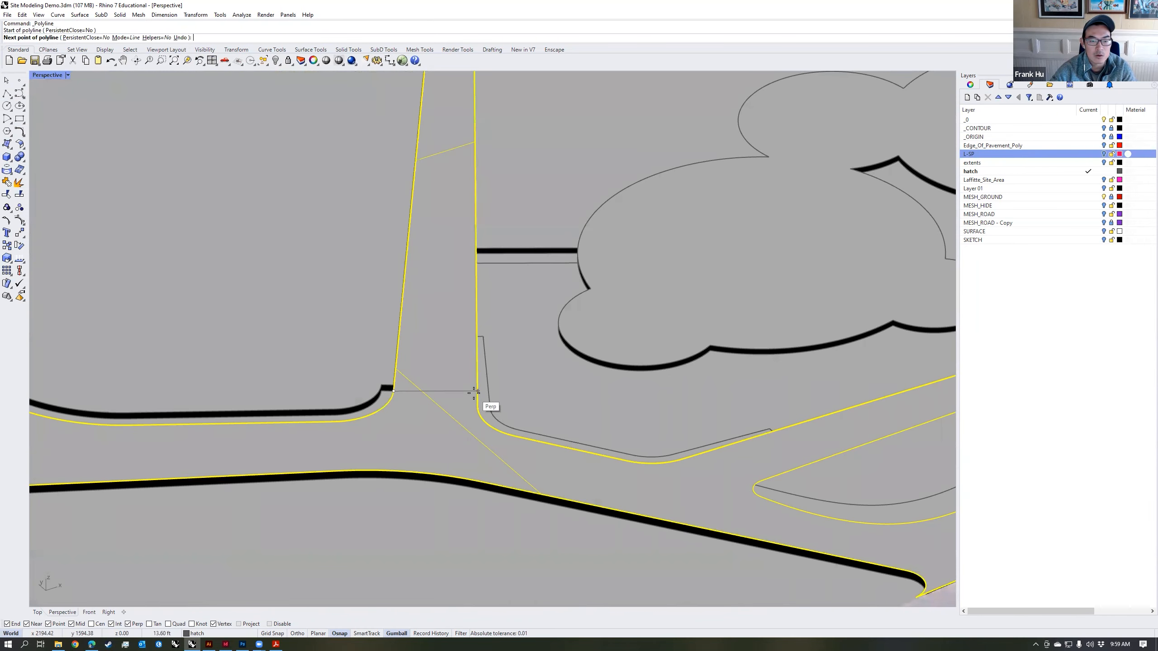
click(474, 391)
key(Return)
scroll(478, 392, down, 3)
Step: Split the path surface along the line across the middle branch and select the separated branch
click(518, 408)
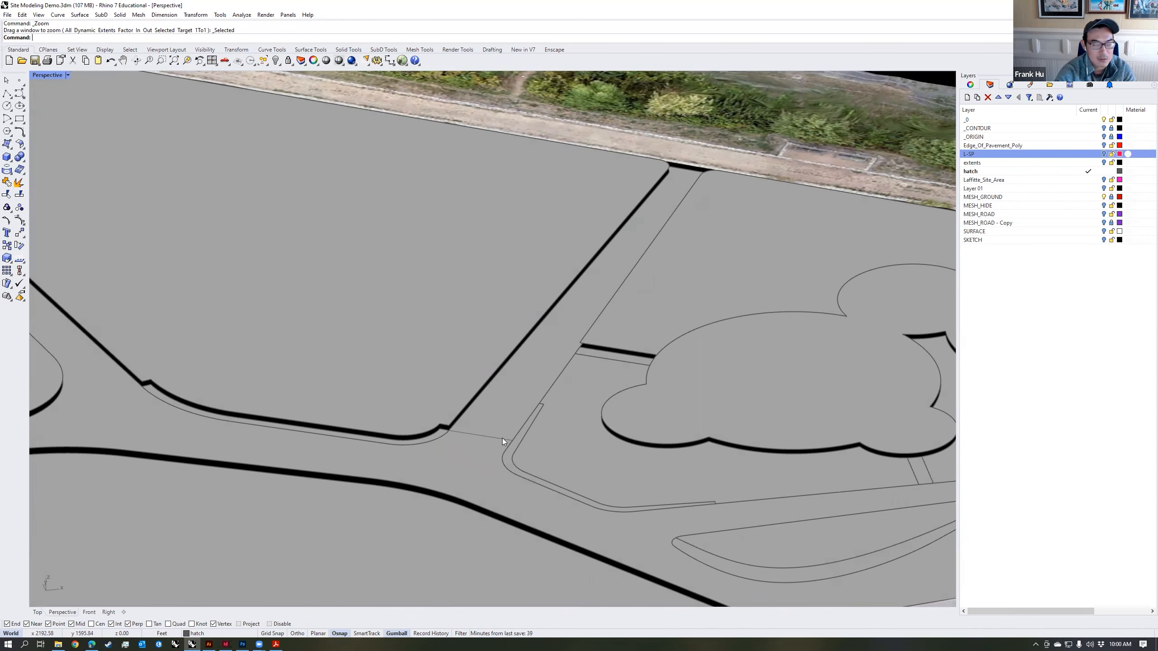
text(Split)
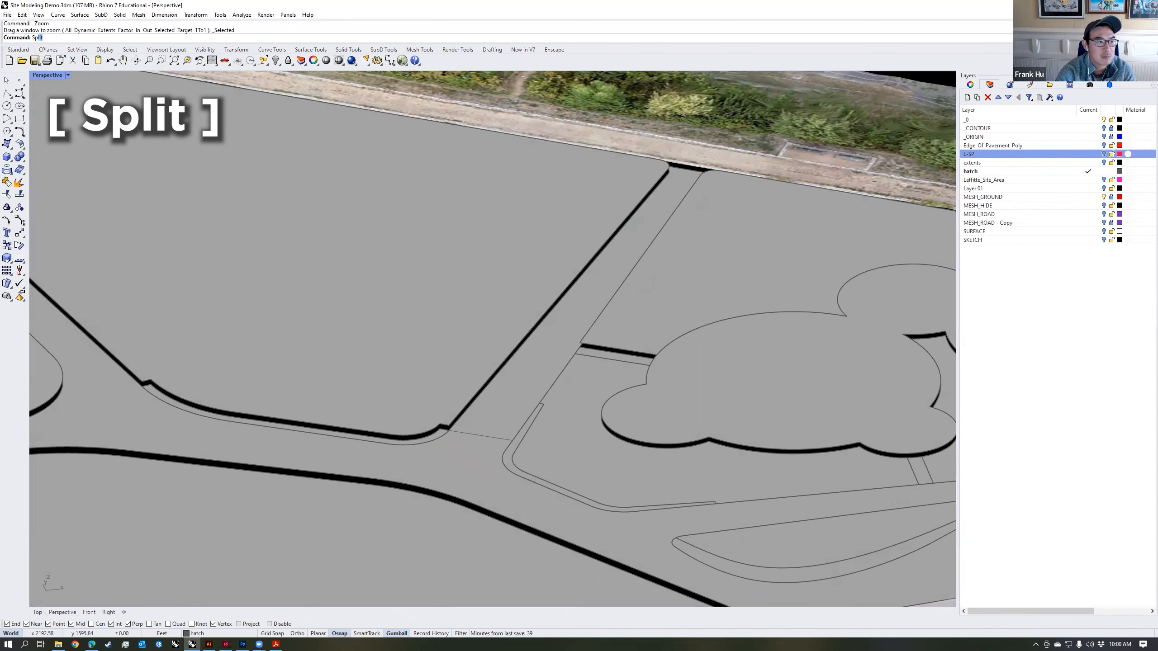
key(Return)
click(502, 438)
key(Return)
click(498, 438)
key(Return)
click(514, 403)
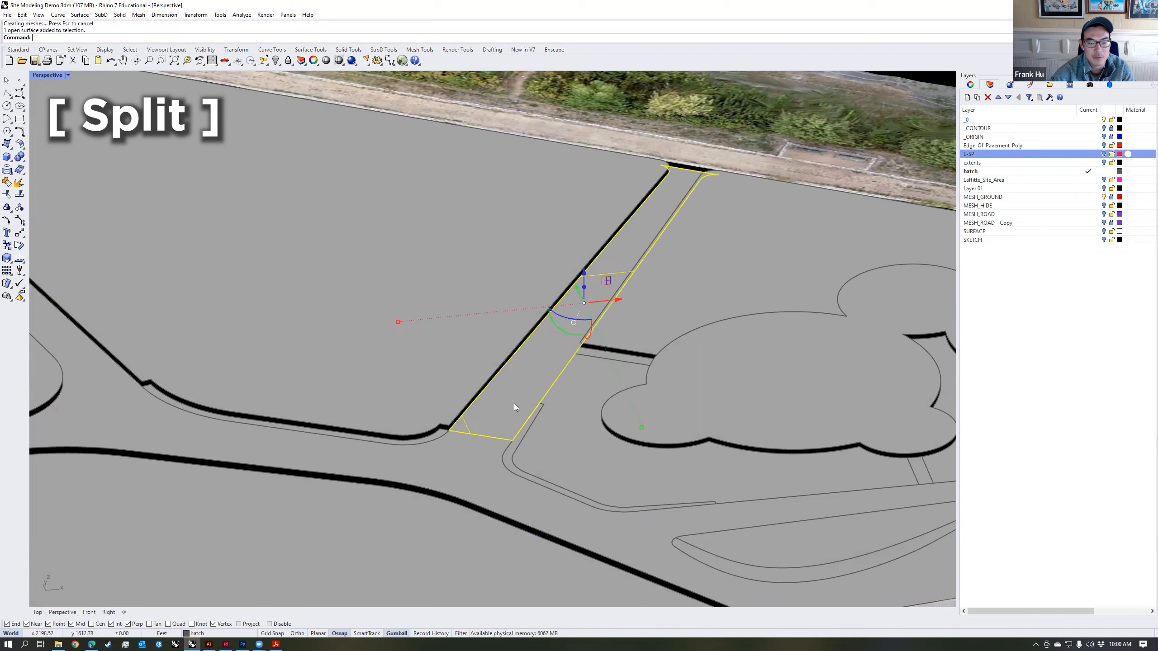
right_drag(537, 425, 536, 413)
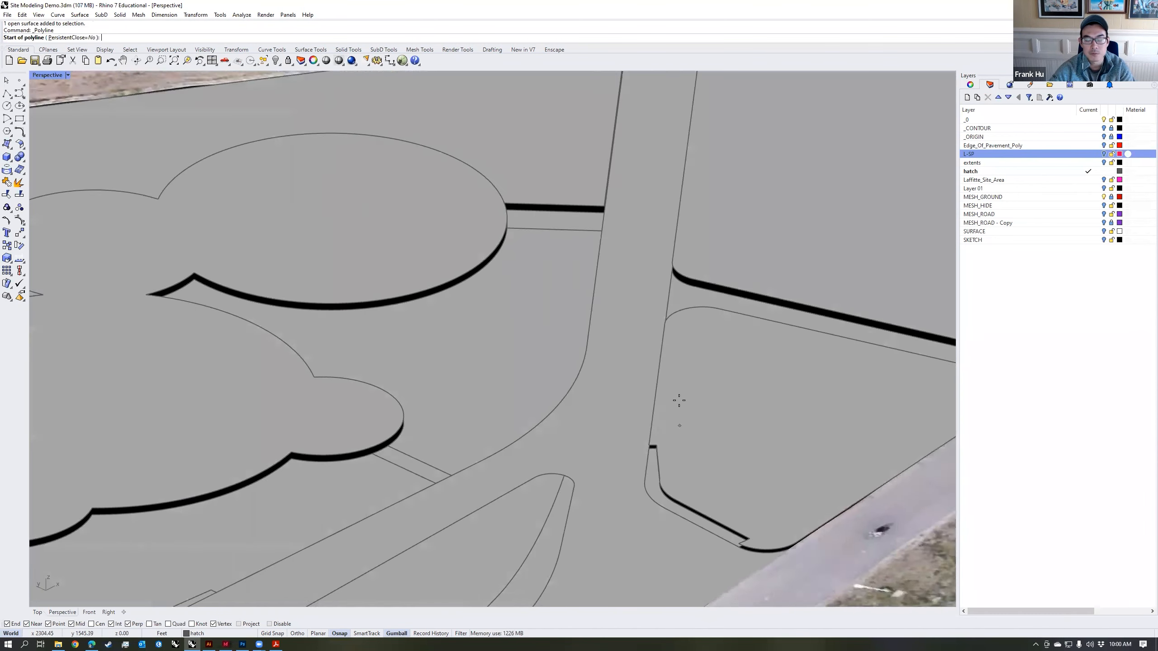
Step: Draw a polyline across the path branch beside the triangular lawn where it joins the main path, and delete a leftover curve
right_drag(677, 400, 518, 394)
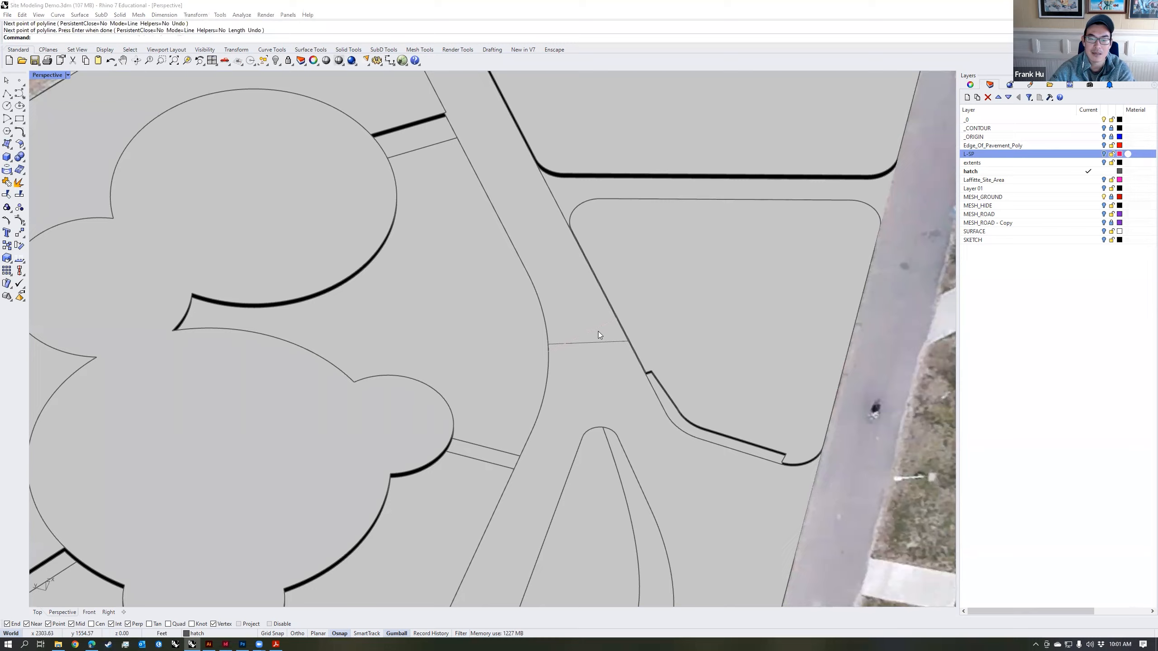
click(598, 331)
click(627, 355)
key(Delete)
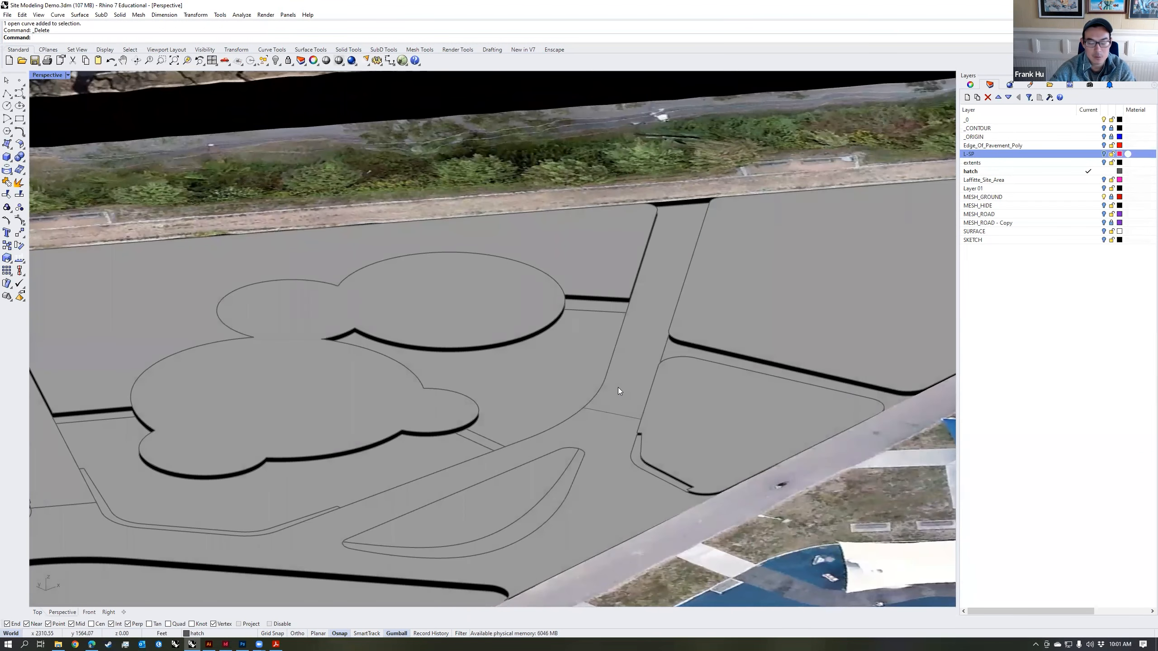
Step: Split the main path surface with the line across the branch beside the triangular lawn
text(split)
key(Return)
click(623, 382)
key(Return)
click(622, 414)
key(Return)
click(642, 361)
Step: Draw a polyline along the centre of the split branch, from the midpoint of its cut edge to its sidewalk end
right_drag(512, 422, 252, 374)
scroll(364, 404, down, 4)
right_drag(521, 406, 597, 374)
scroll(636, 297, up, 4)
click(636, 297)
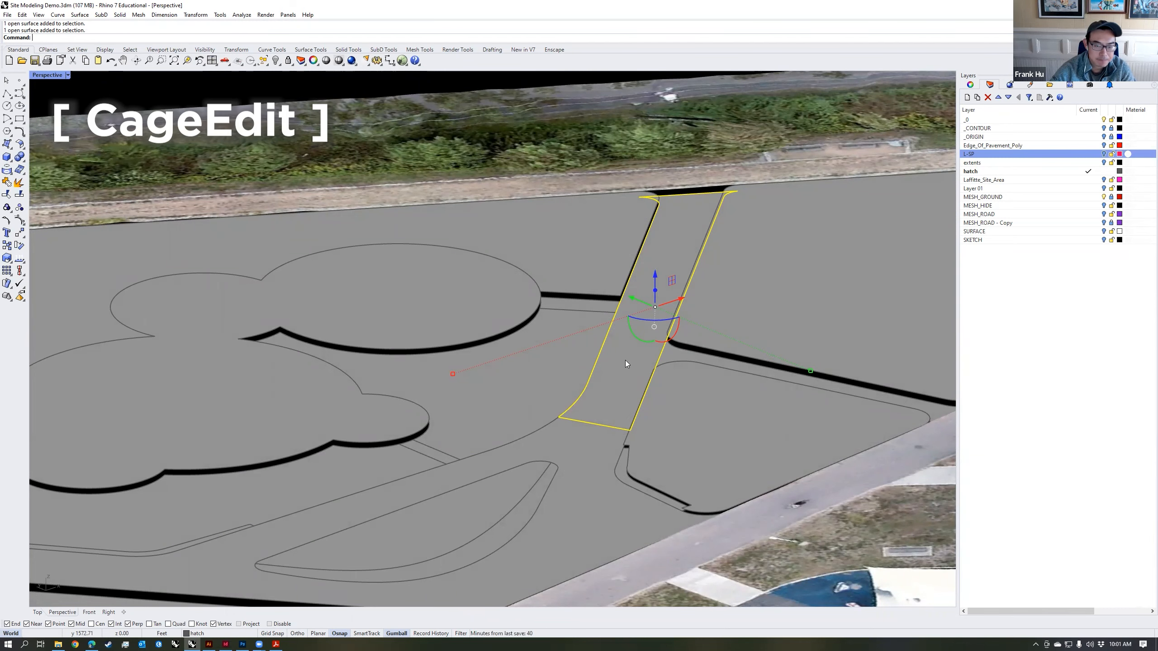
right_drag(625, 360, 586, 431)
right_drag(577, 388, 579, 346)
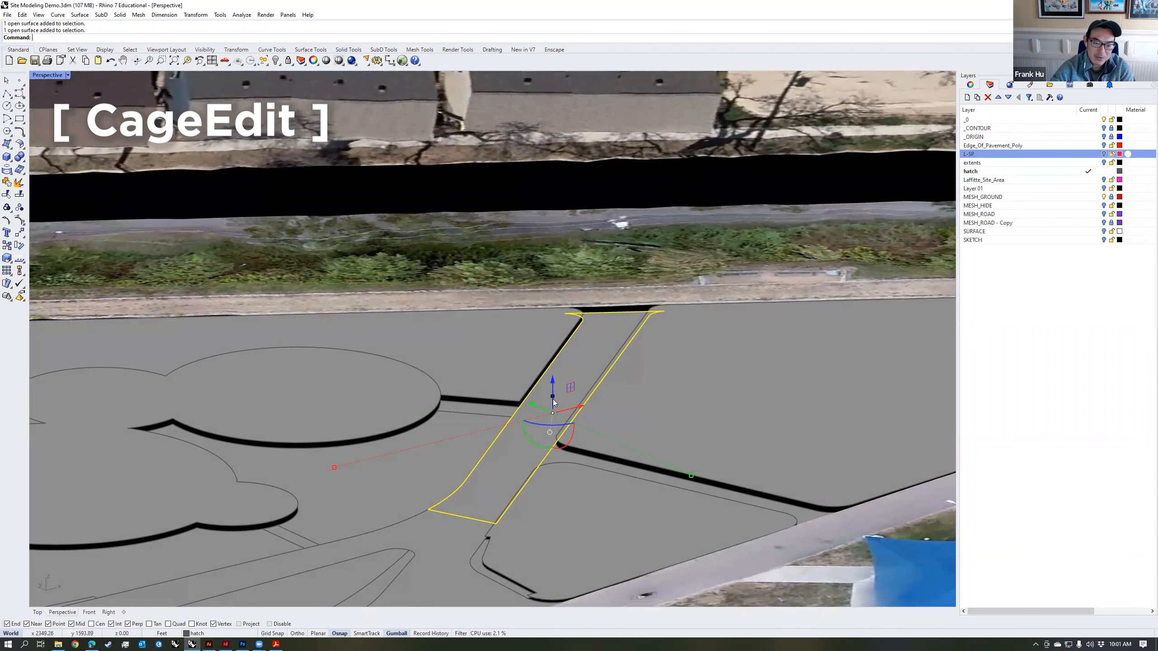
right_drag(552, 405, 536, 423)
click(7, 94)
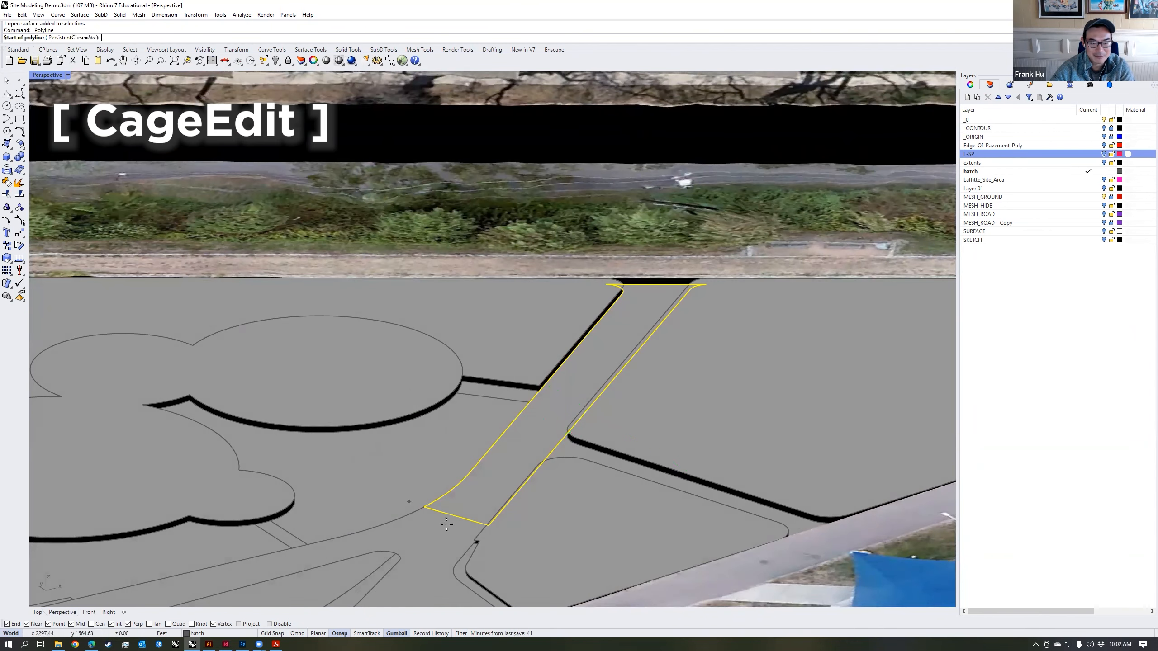
click(460, 517)
click(656, 285)
key(Return)
Step: Run CageEdit on the split branch with the centre line as control object and Global as the region to edit
click(609, 340)
right_drag(660, 383, 669, 303)
click(629, 318)
click(626, 316)
click(641, 330)
key(Escape)
click(655, 324)
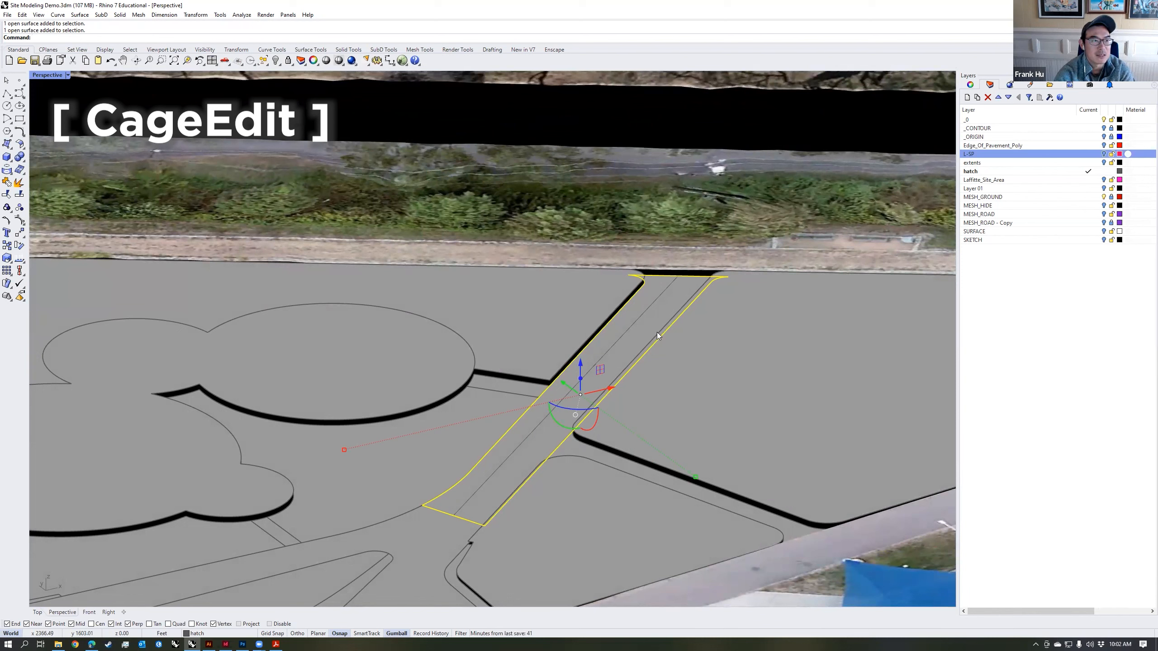
text(CageEdit)
key(Return)
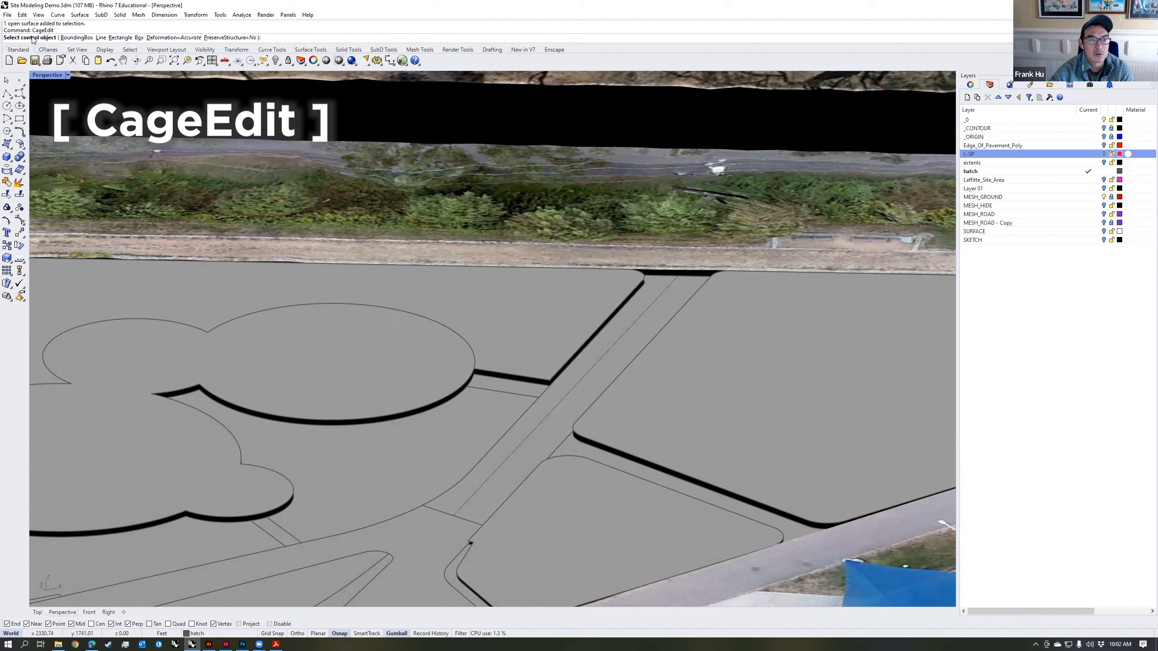
click(650, 309)
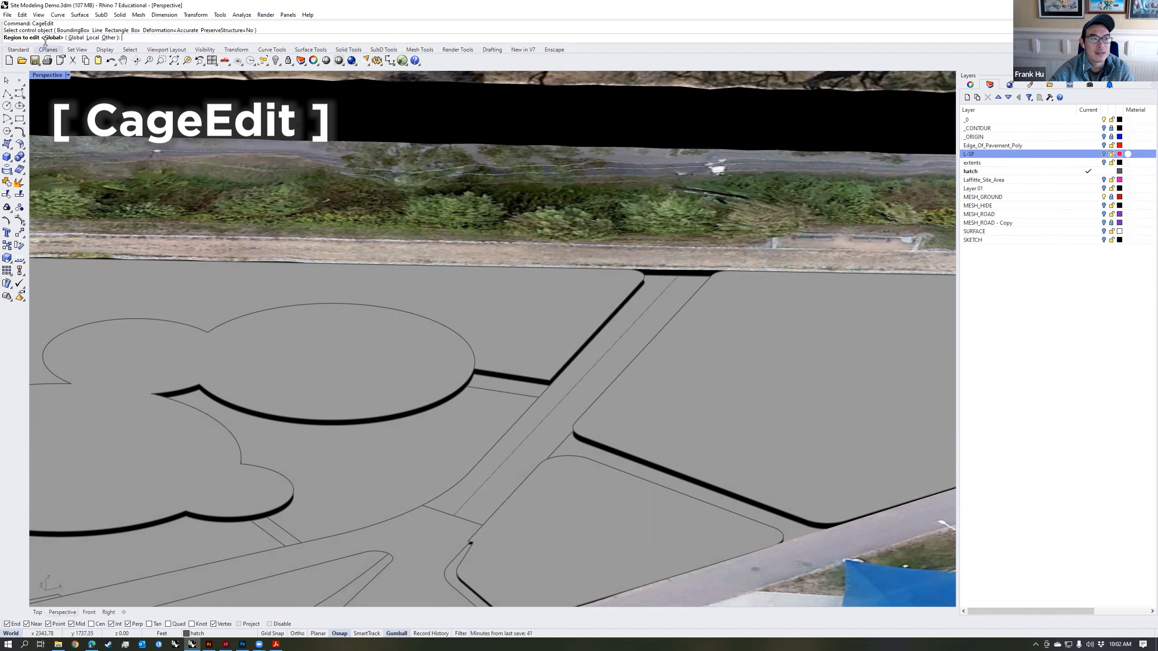
click(75, 37)
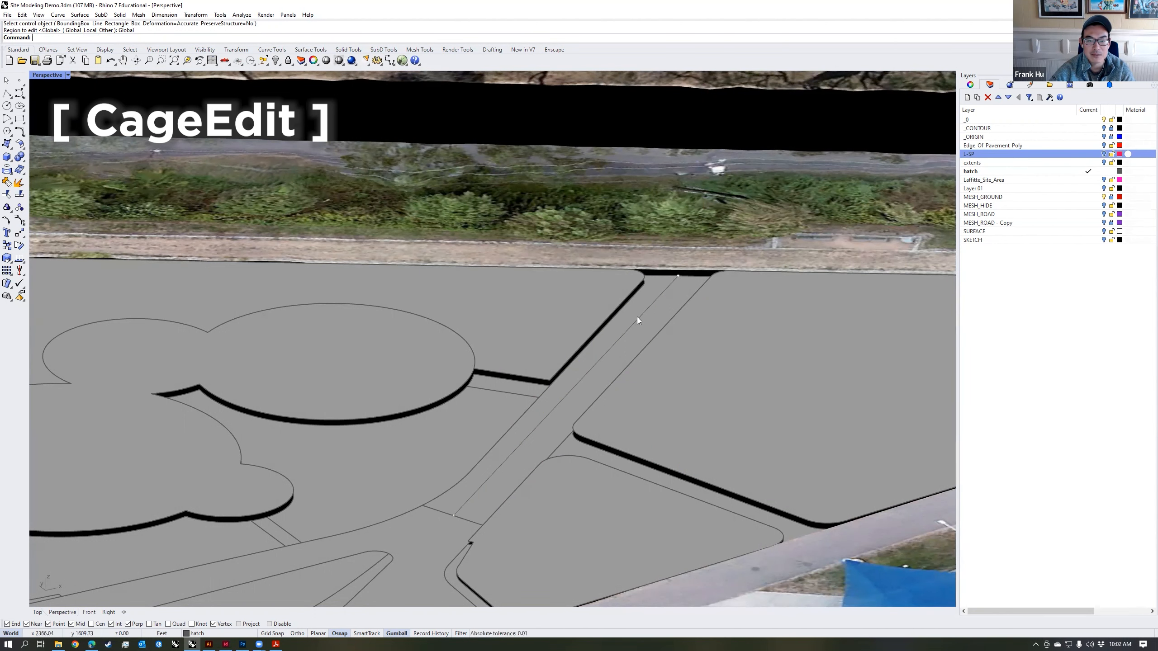
Step: Try raising the control point at the branch's sidewalk end well above the terrain to tilt the branch
click(677, 276)
drag(679, 244, 680, 237)
right_drag(642, 422, 686, 410)
drag(677, 330, 678, 285)
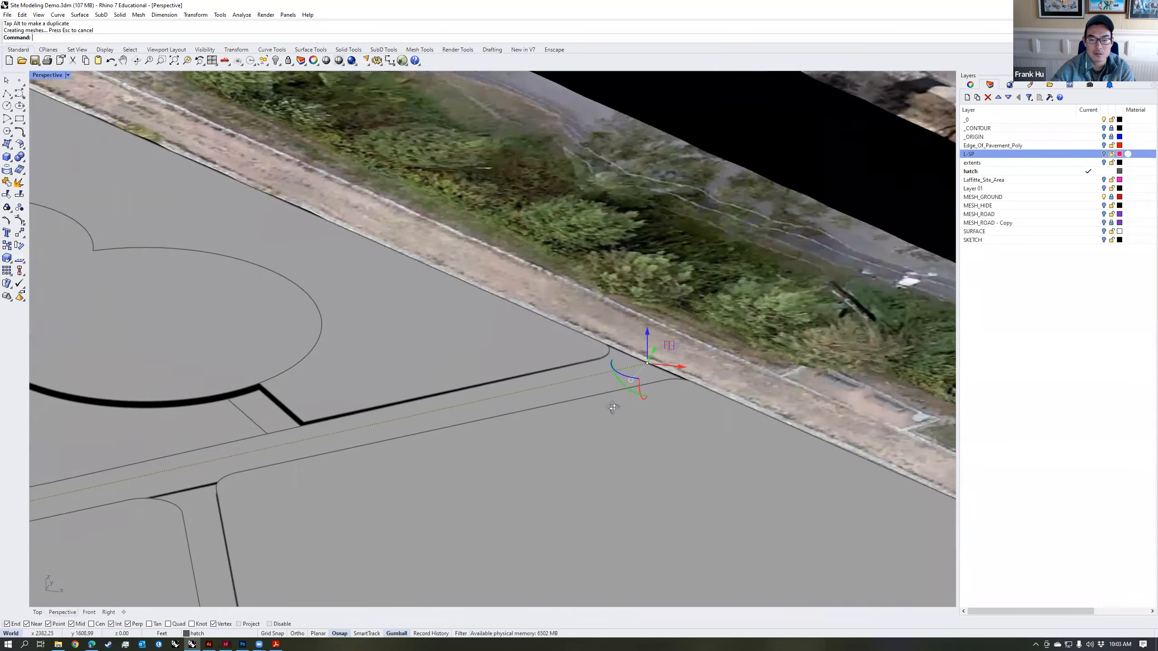
Step: Move the control point at the branch's sidewalk end with the Vertical option to the vertex level with the sidewalk edge
right_drag(880, 434, 379, 440)
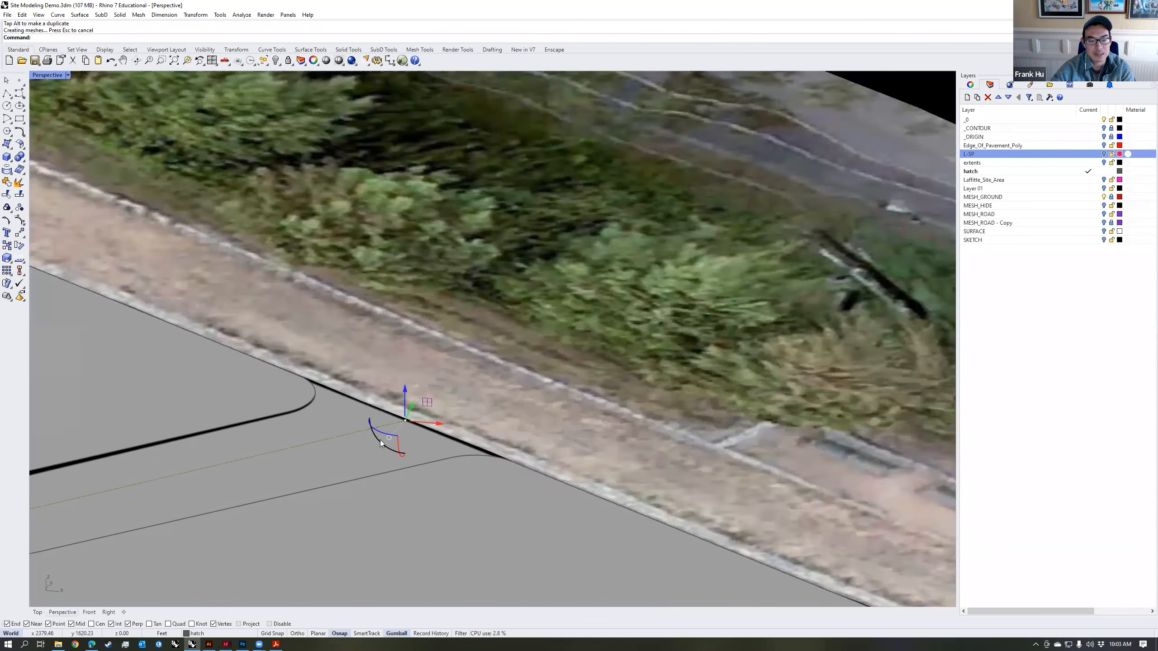
scroll(410, 426, up, 9)
click(439, 395)
click(419, 386)
key(Return)
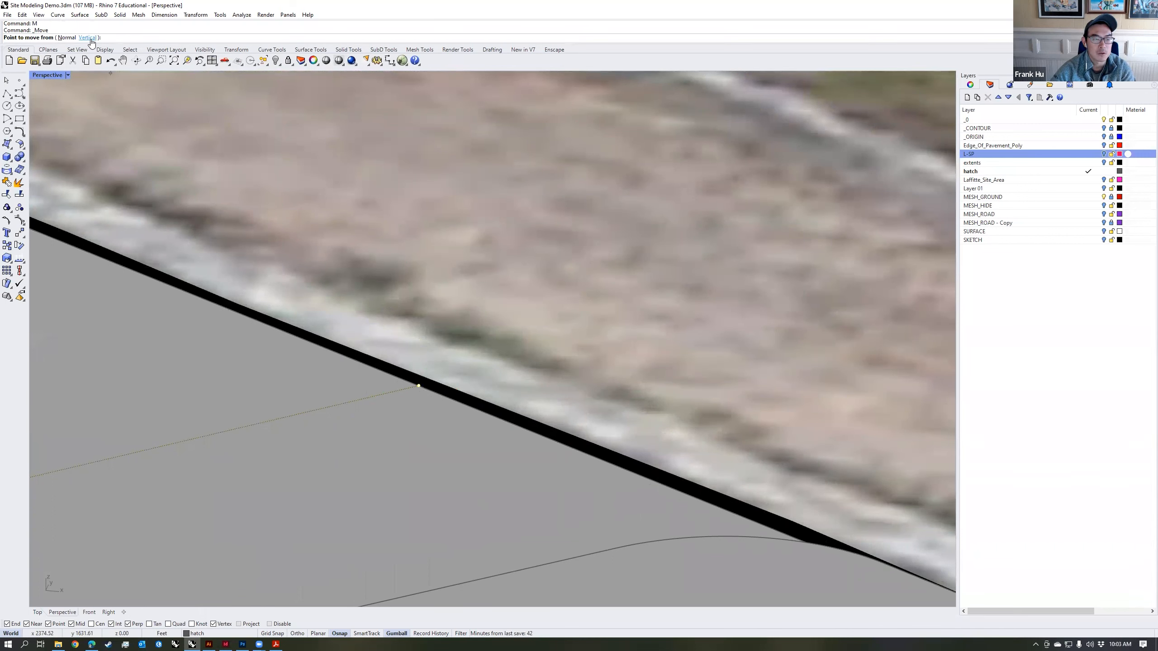
key(Return)
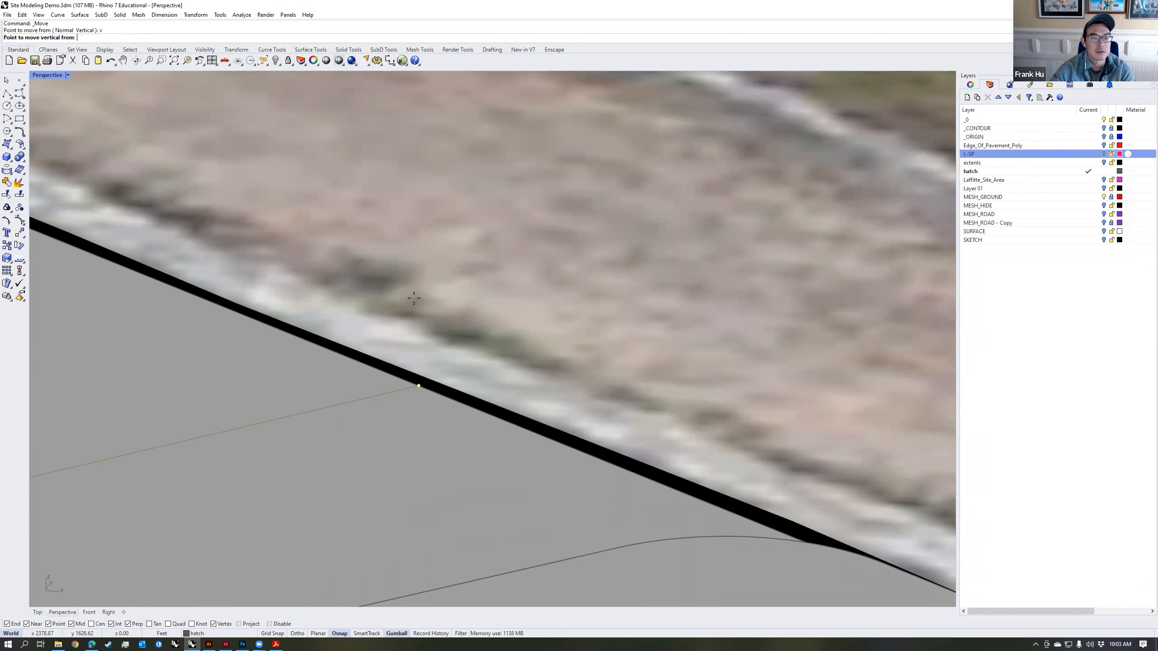
click(419, 386)
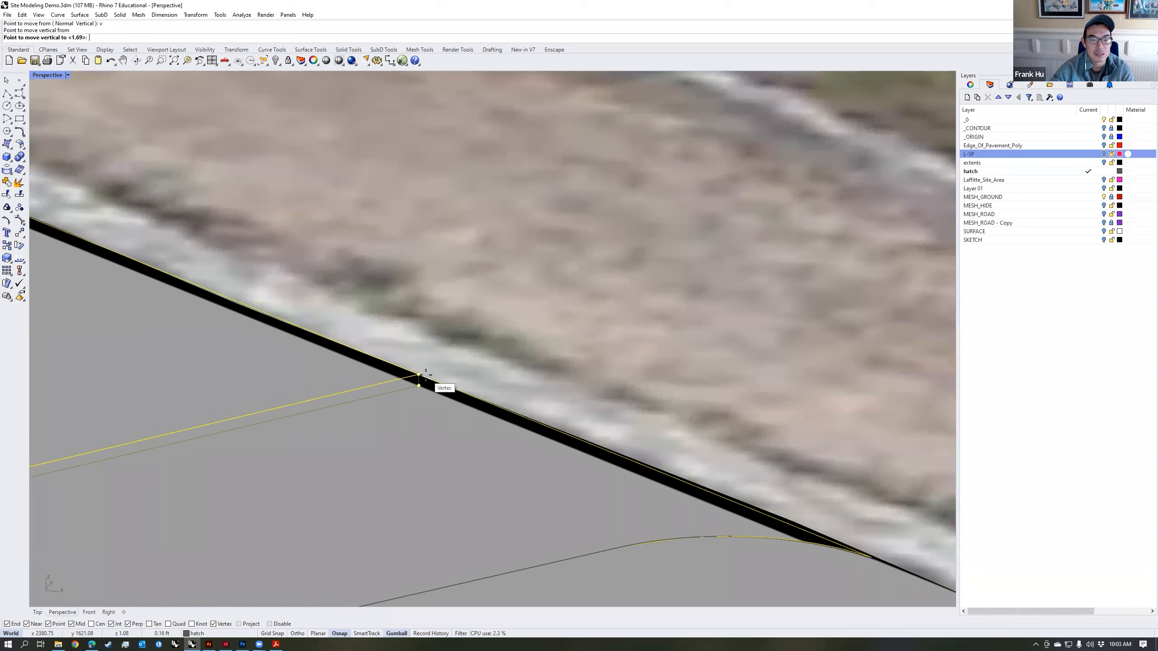
click(429, 377)
key(Escape)
scroll(536, 360, down, 5)
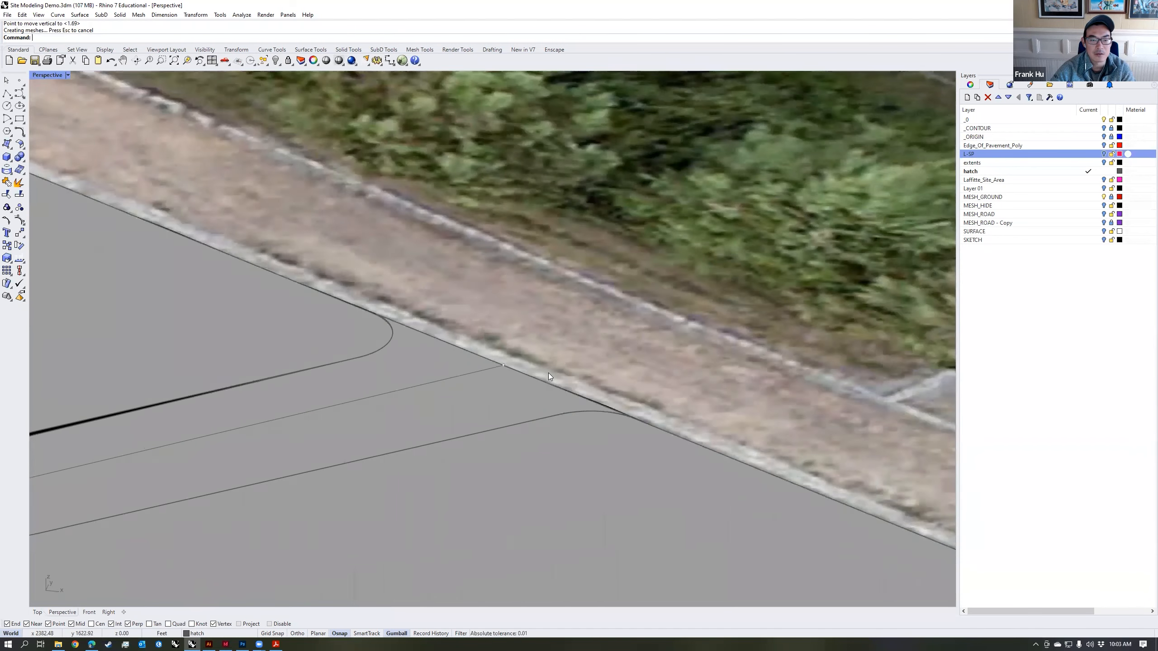
Step: Delete the centre control line from the sloped branch
scroll(520, 405, down, 6)
right_drag(560, 427, 536, 454)
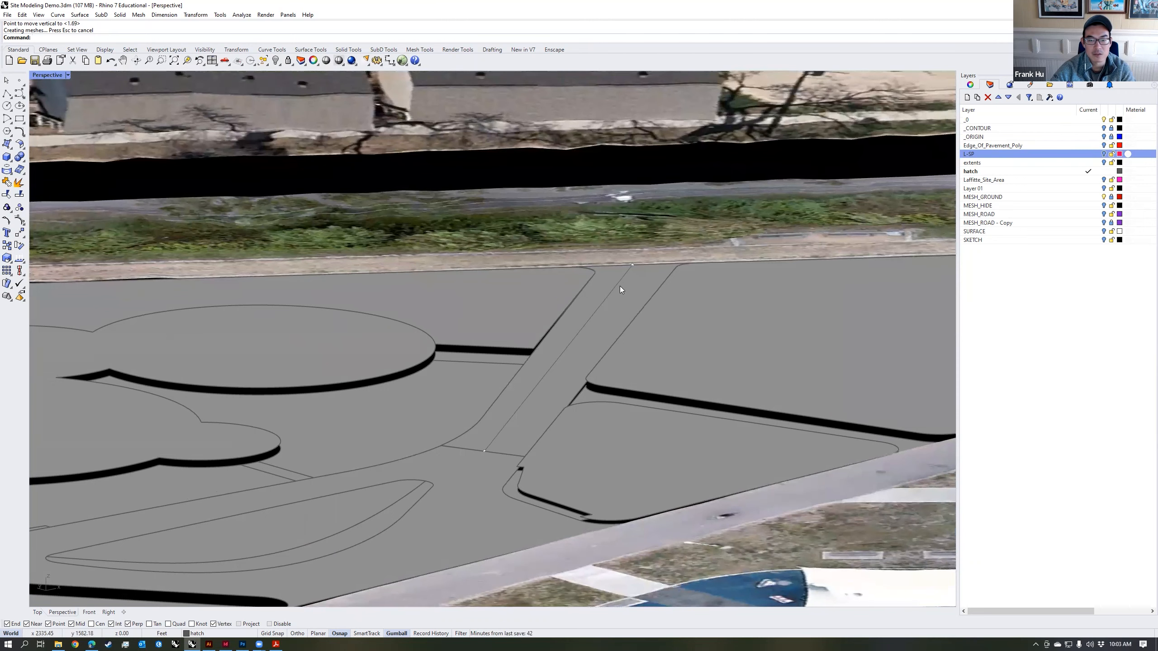
right_drag(643, 377, 601, 346)
click(575, 328)
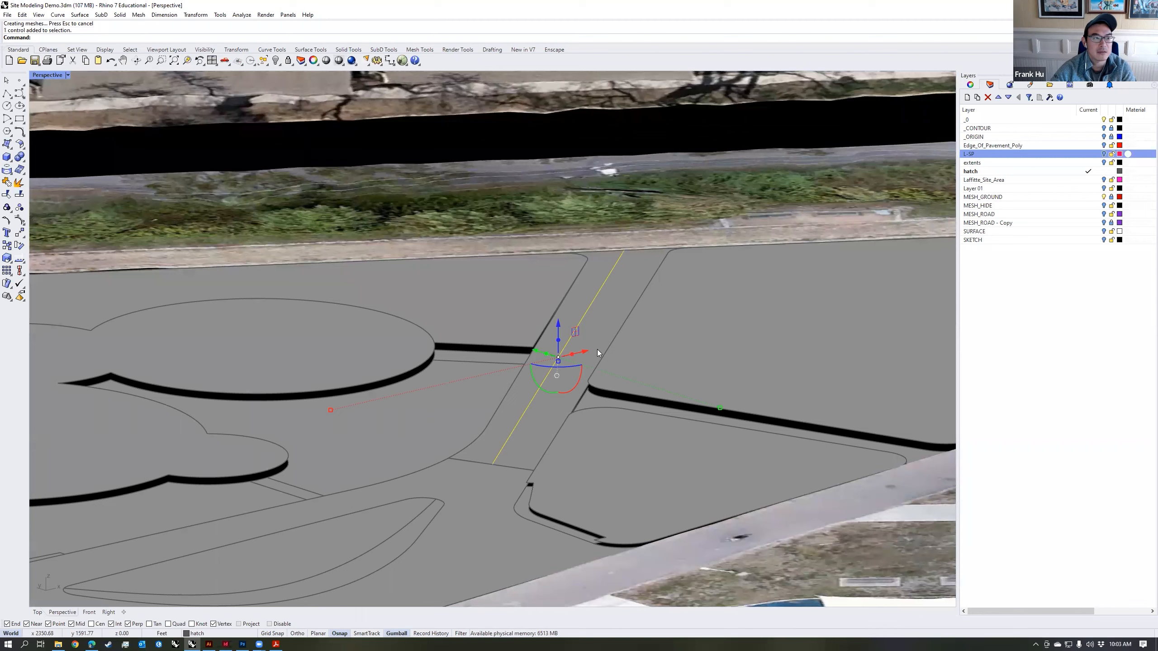
key(Delete)
Step: Try to turn on solid control points for the connector path between the large lawn and the triangular lawn
click(585, 351)
click(674, 411)
right_drag(675, 410, 645, 387)
shift+right_drag(717, 442, 602, 389)
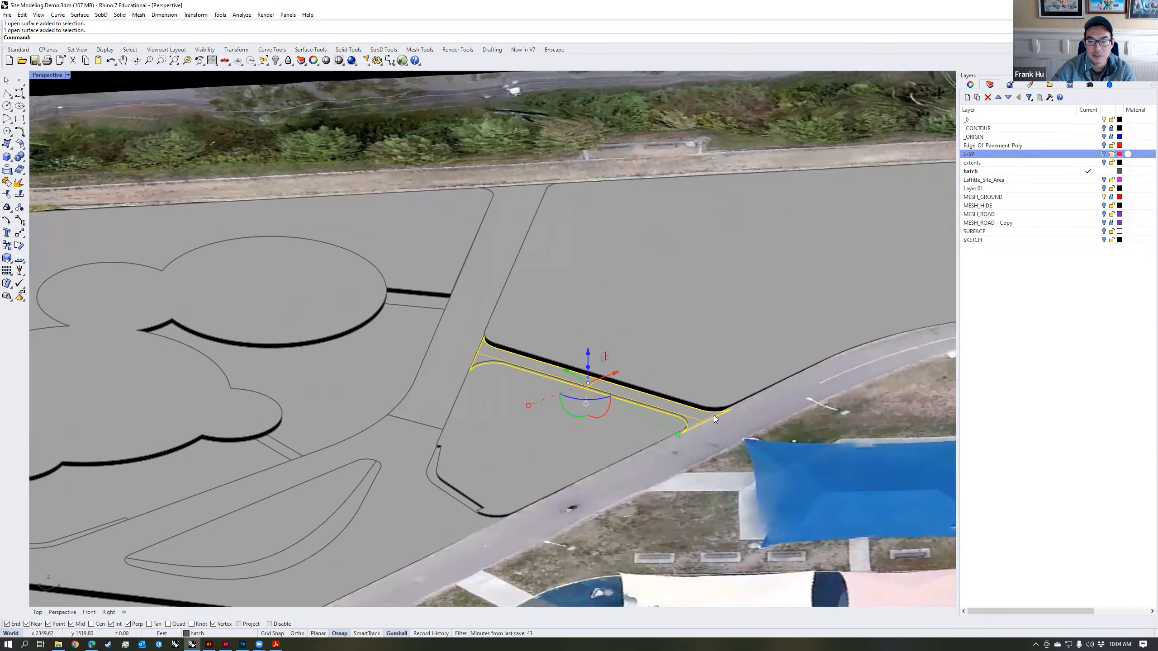
right_drag(707, 423, 674, 409)
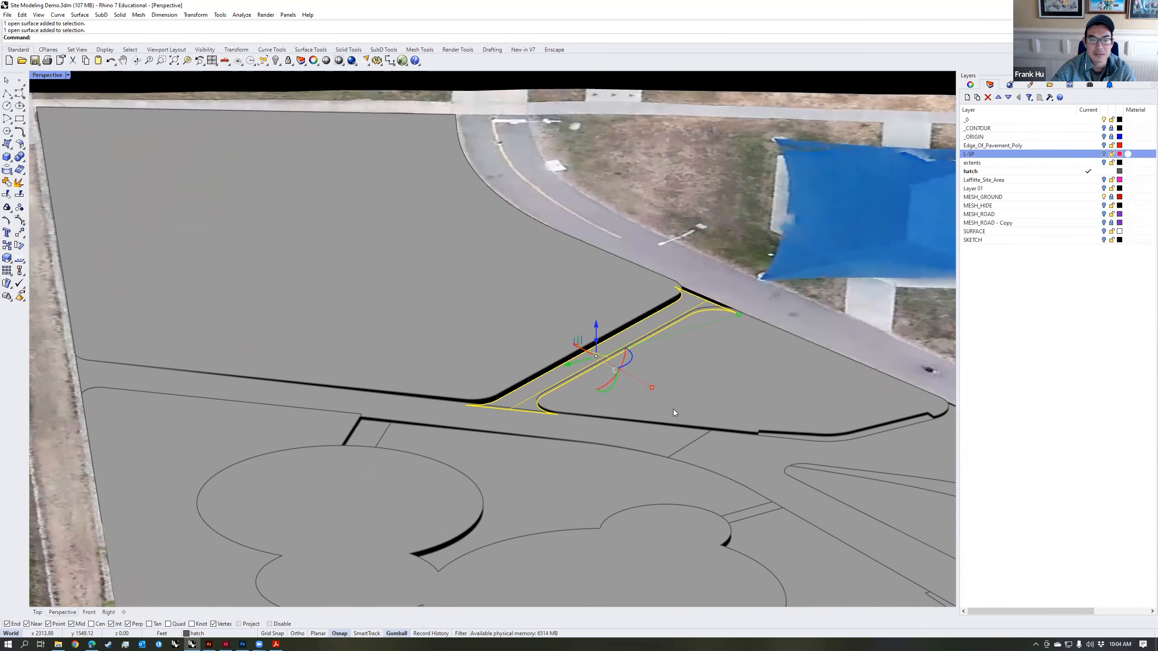
click(352, 50)
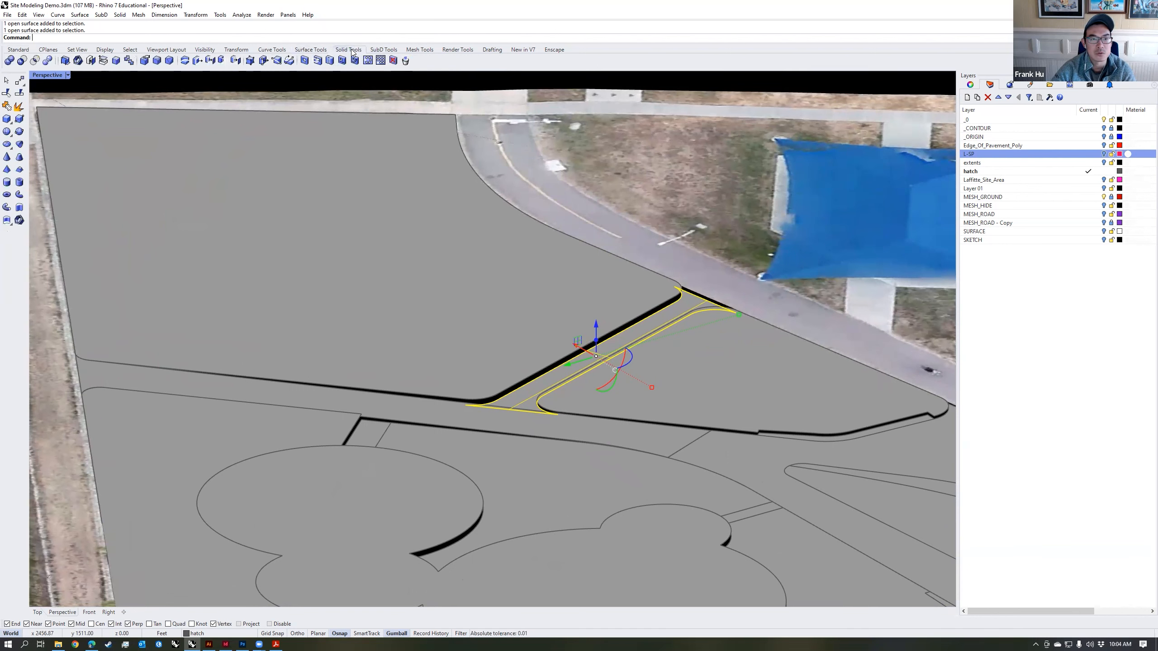
click(251, 63)
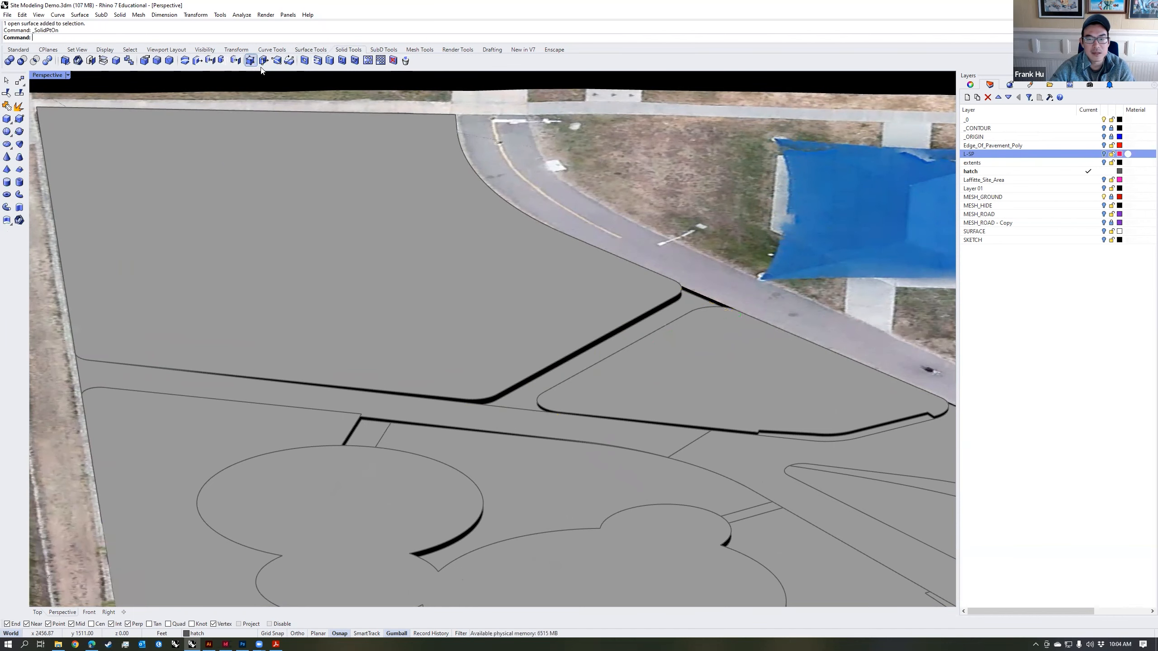
Step: Select the connector path again and examine its shape and where both ends meet the main path and the sidewalk
right_drag(542, 289, 577, 293)
scroll(578, 293, down, 8)
scroll(577, 293, up, 6)
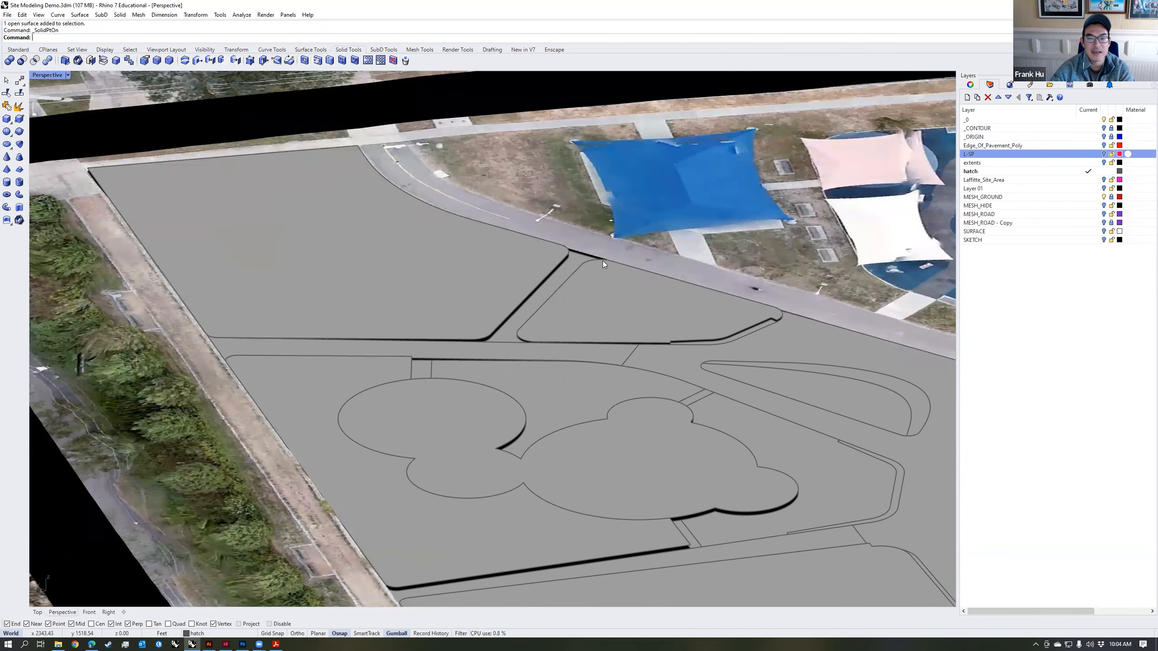
click(561, 272)
scroll(570, 283, up, 5)
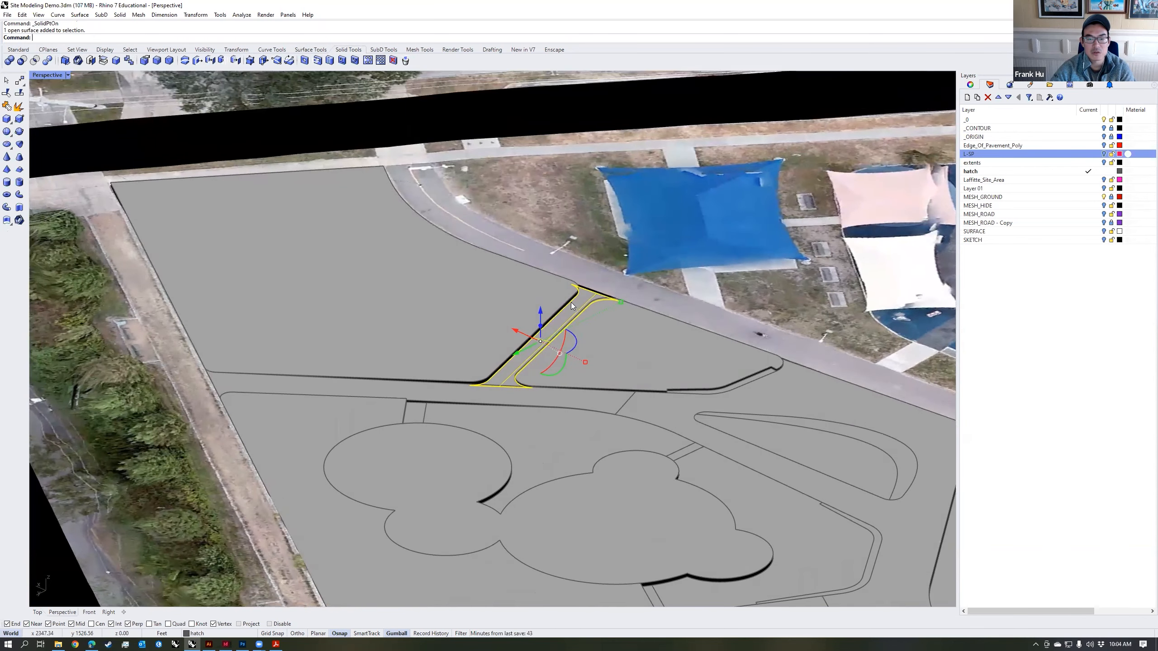
scroll(578, 302, down, 5)
scroll(559, 295, up, 5)
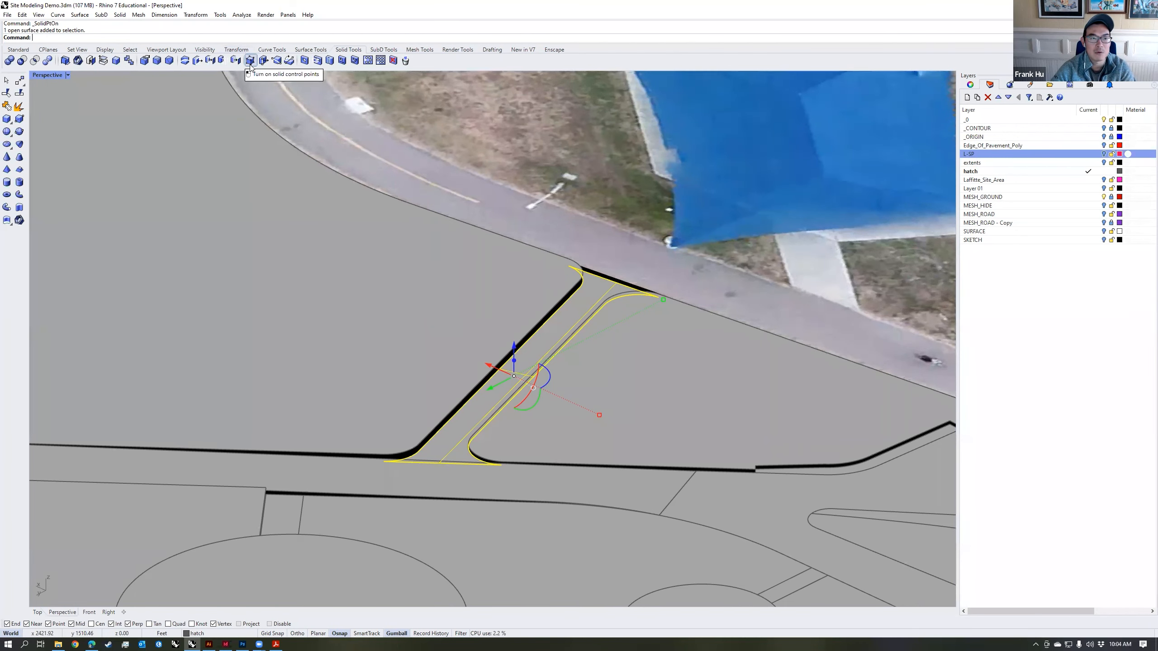
right_drag(433, 461, 502, 411)
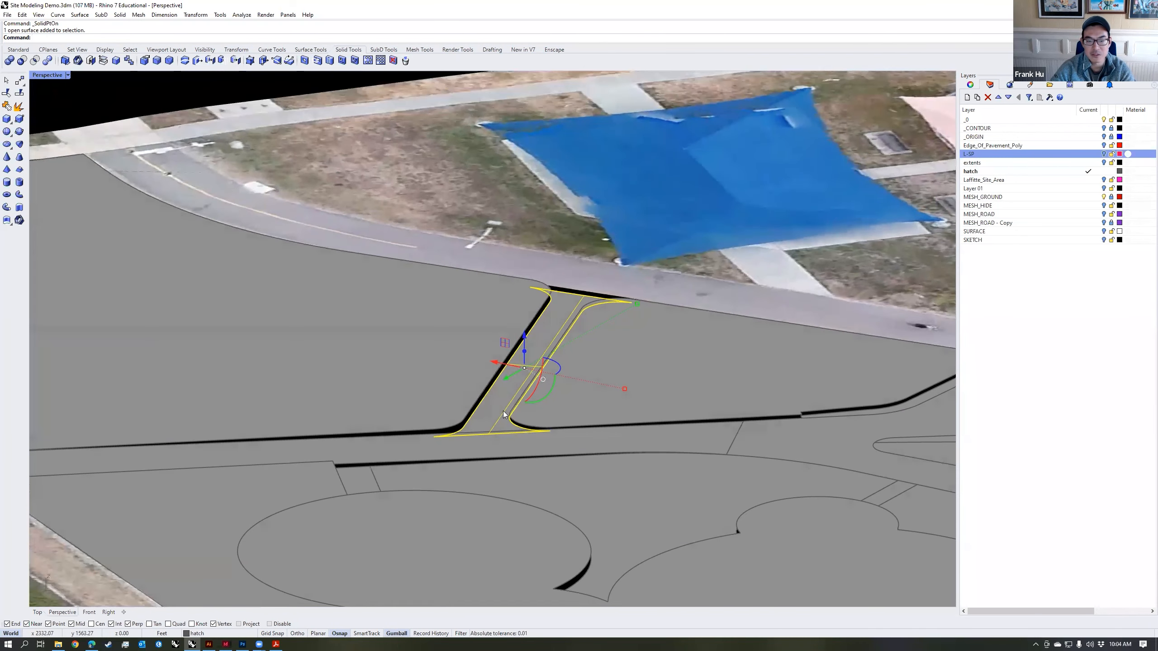
scroll(590, 338, up, 5)
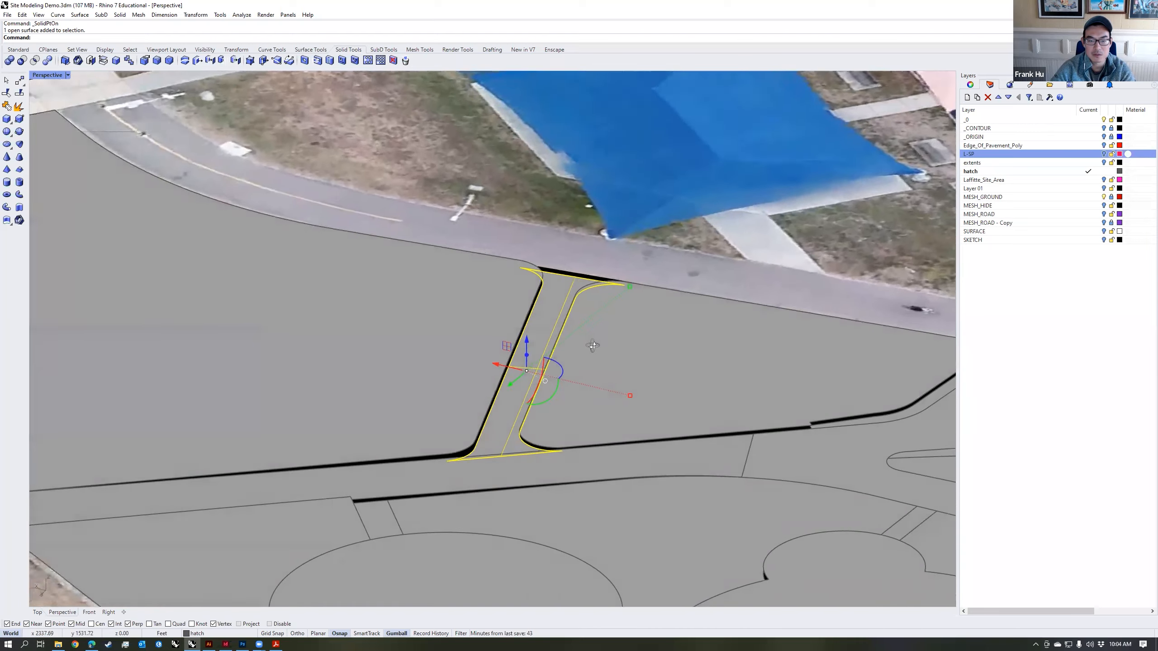
key(Escape)
Step: Duplicate the connector path's border with DupBorder and replace the original surface with a PlanarSrf built from that border
mouse_move(544, 358)
right_down()
mouse_move(543, 343)
mouse_move(535, 354)
right_up()
click(534, 354)
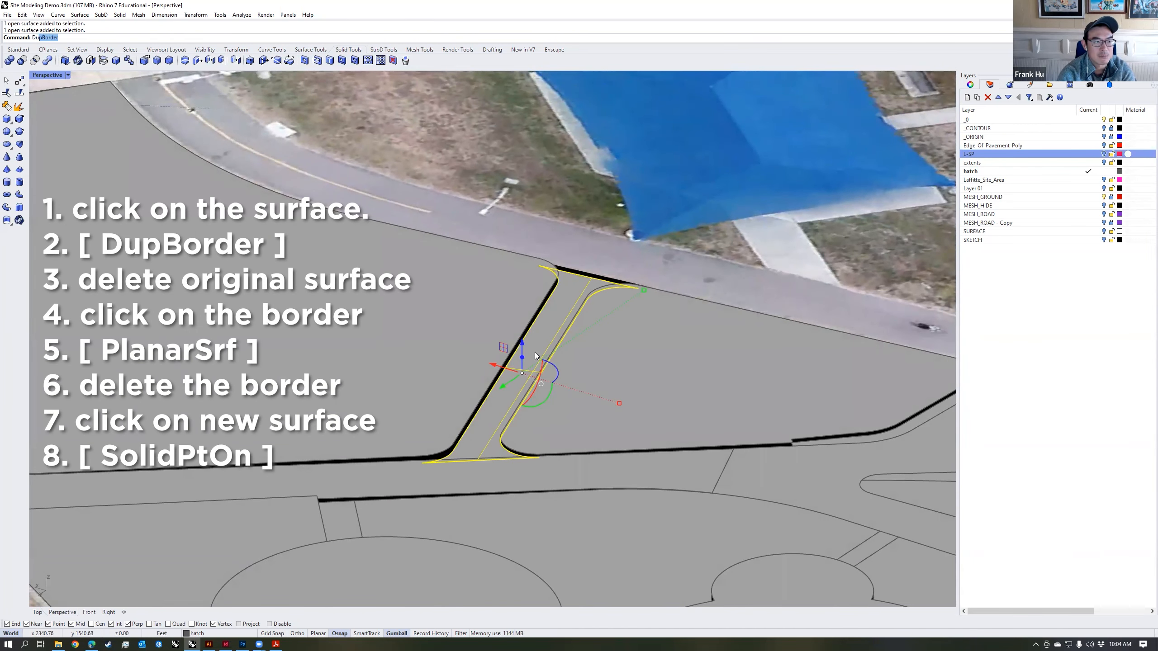
key(Return)
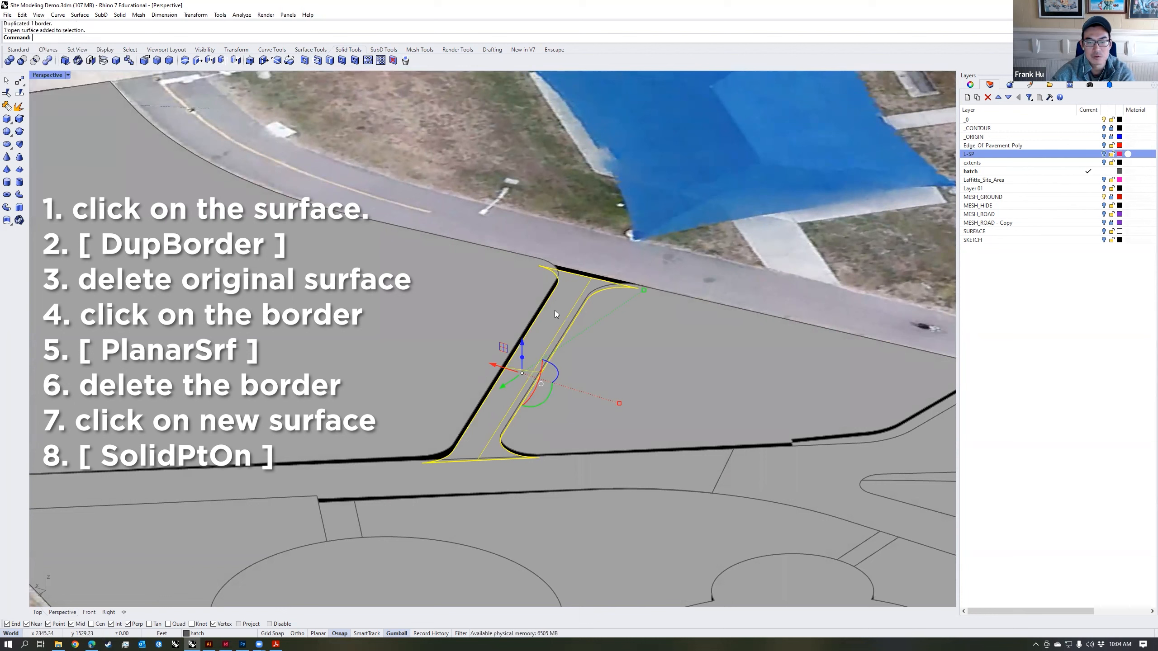
key(Delete)
click(549, 297)
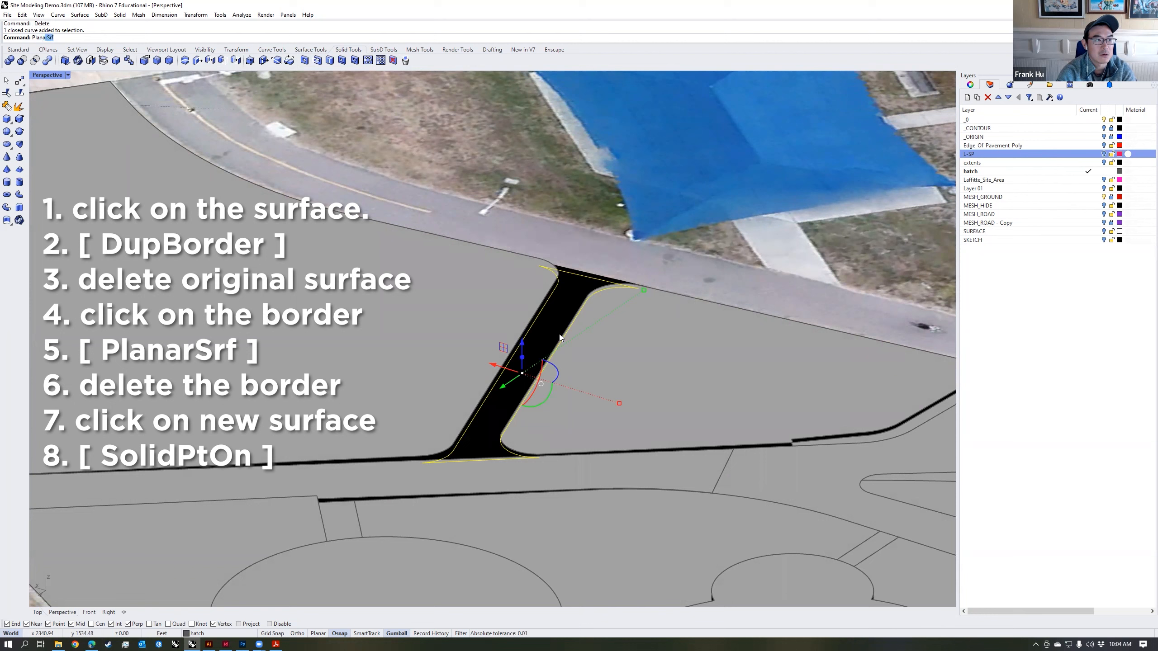
key(Return)
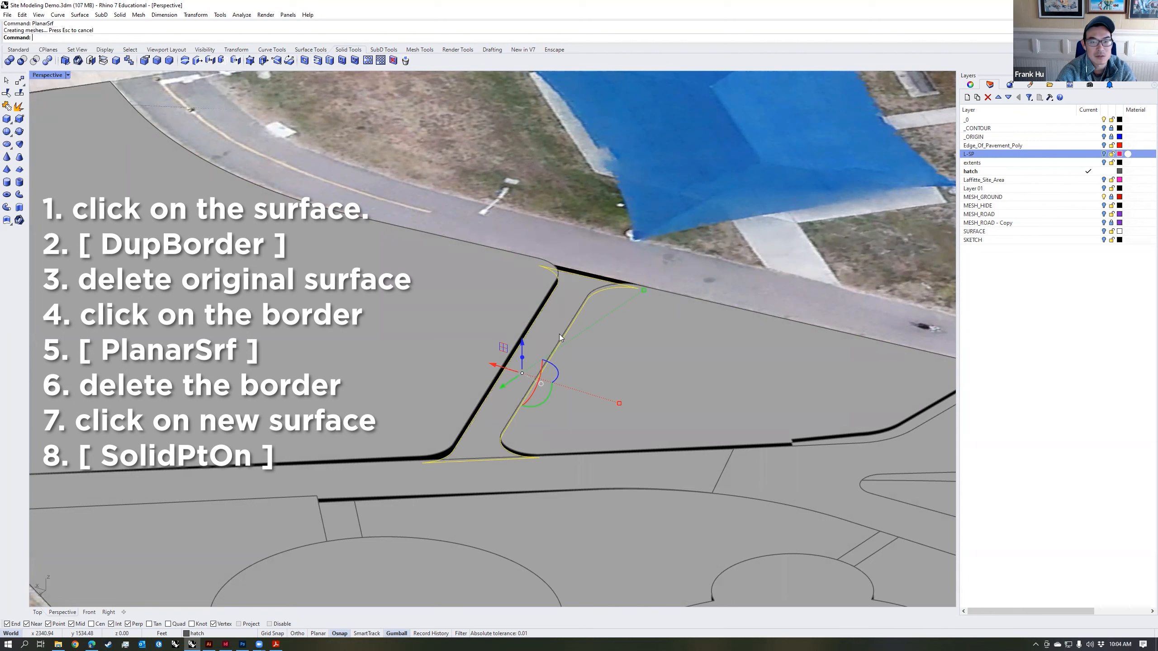
Step: Delete the duplicated border curve and select the connector's new planar surface
click(549, 298)
click(589, 322)
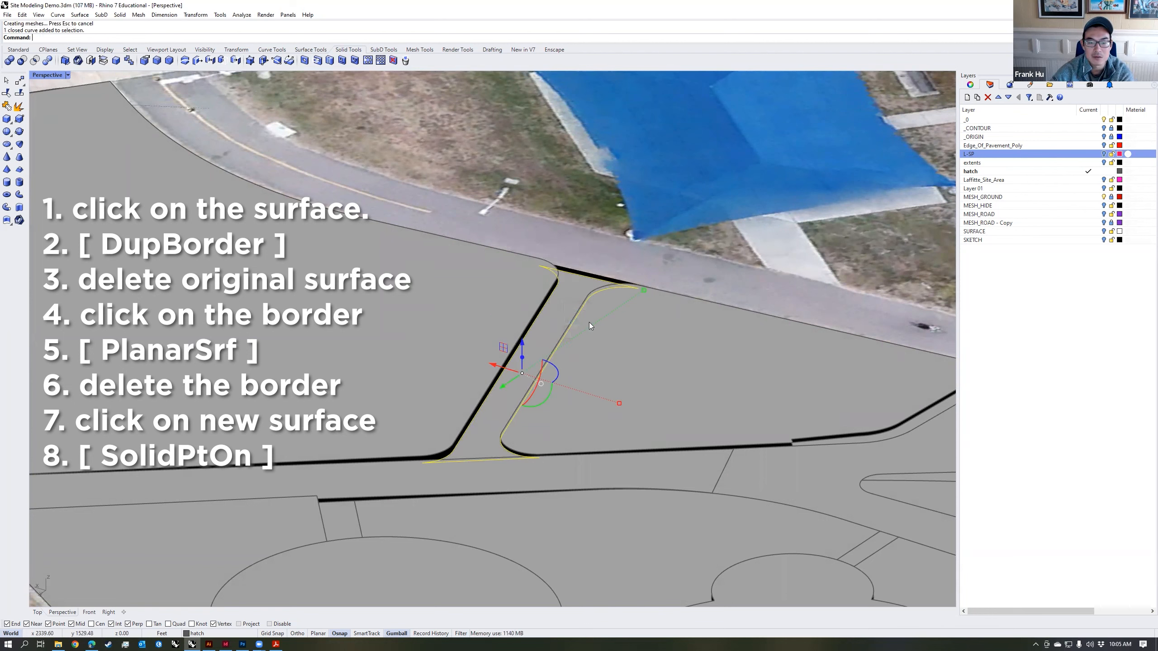
key(Delete)
click(561, 320)
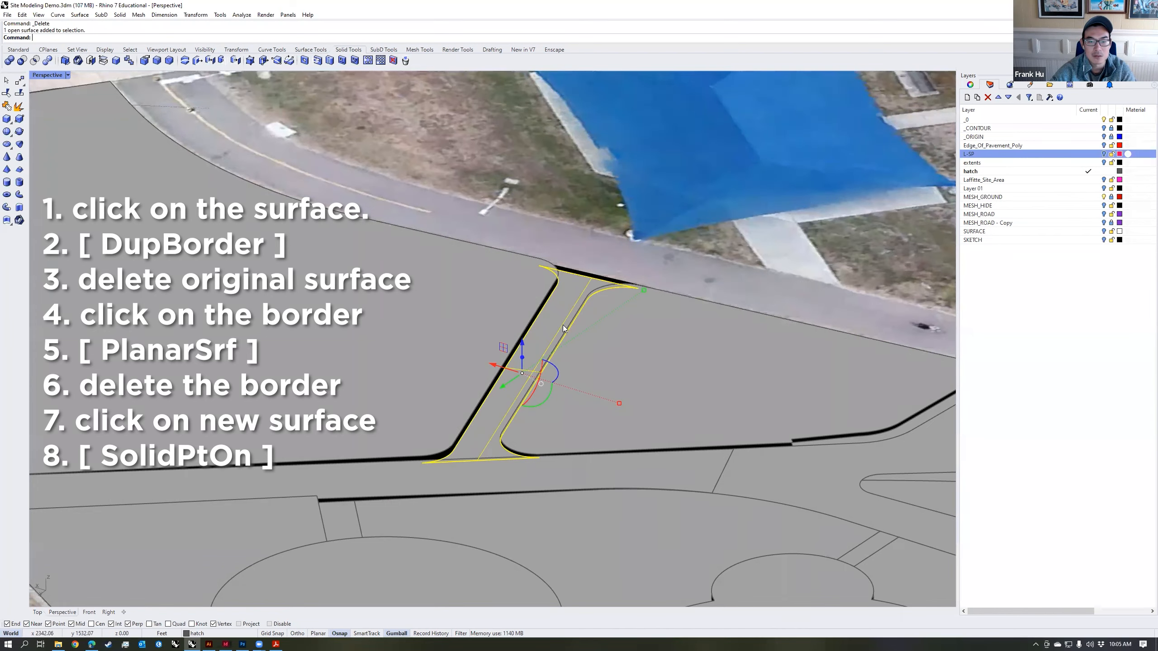
Step: Turn on solid control points for the connector path's new surface and switch the viewport to Ghosted display
click(249, 60)
right_drag(433, 310, 328, 367)
scroll(410, 354, up, 2)
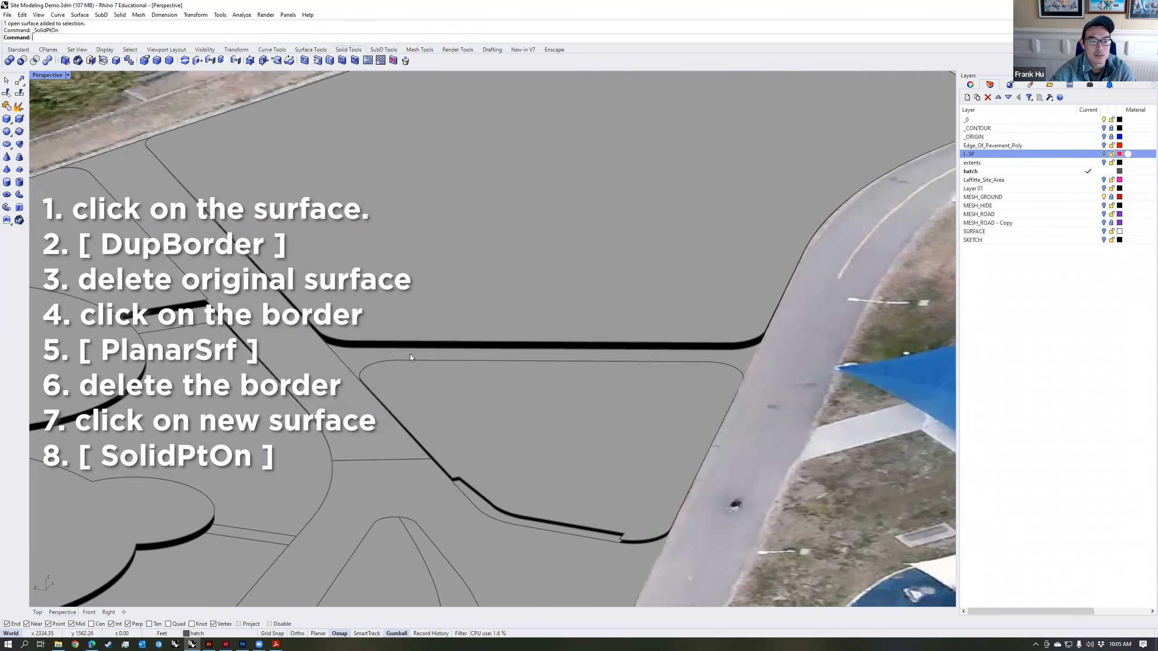
right_drag(410, 354, 337, 329)
click(67, 75)
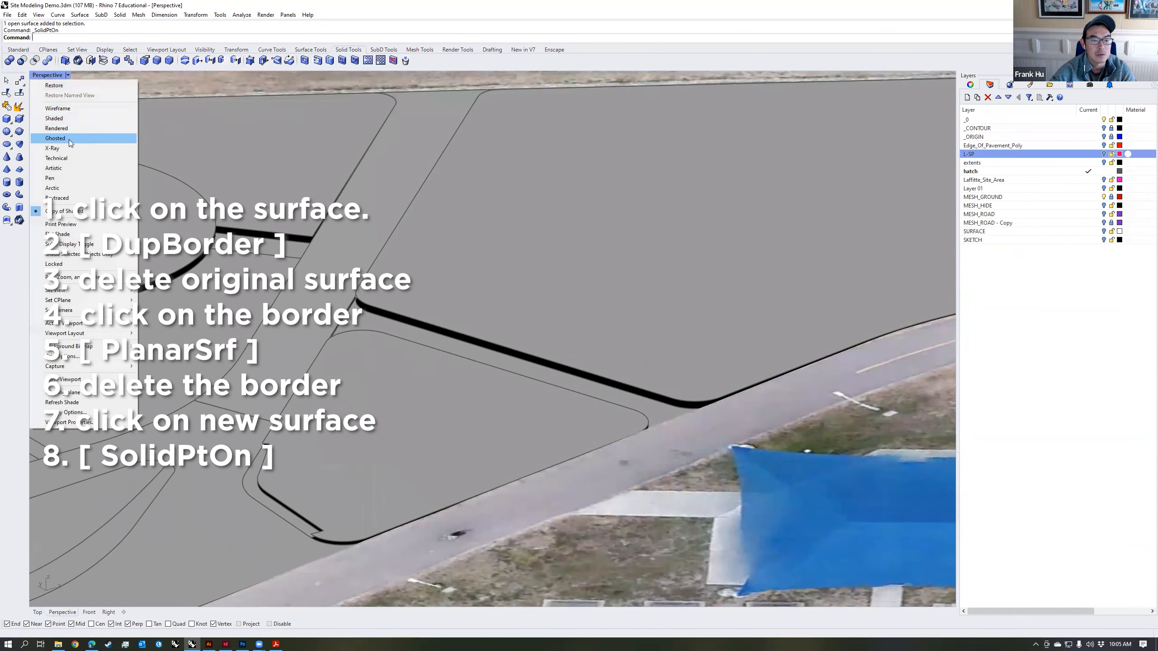
click(70, 142)
scroll(362, 296, up, 5)
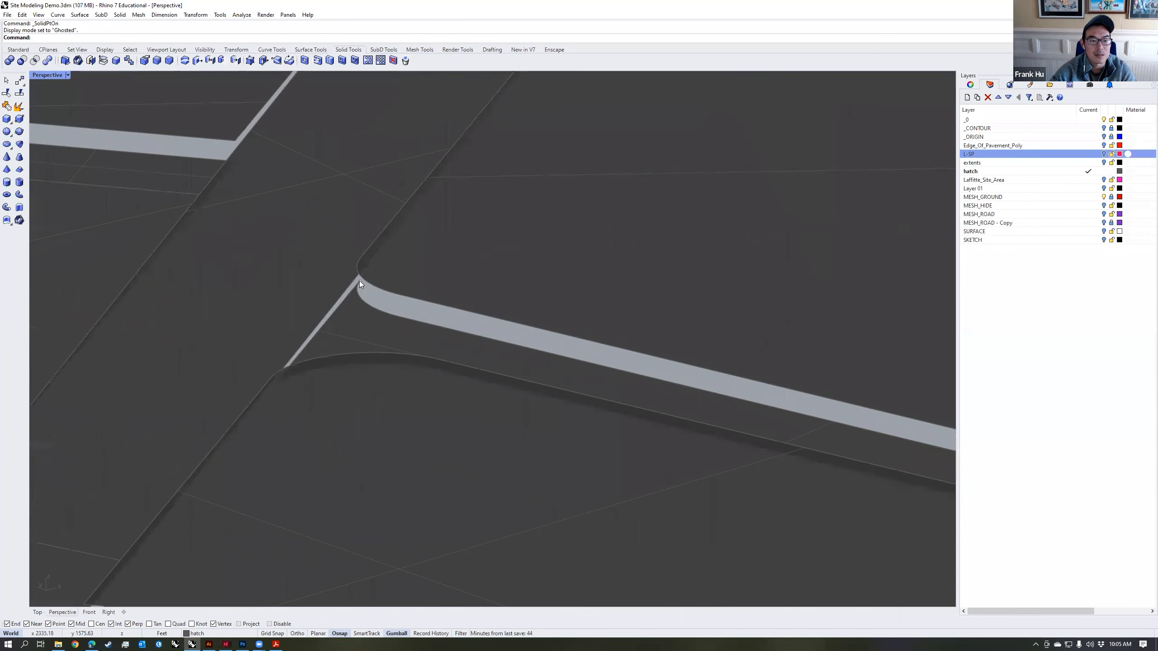
Step: Move the connector's corner point beside the large lawn vertically up to the main path's edge
click(359, 281)
ctrl+shift+click(273, 387)
right_drag(300, 368, 343, 395)
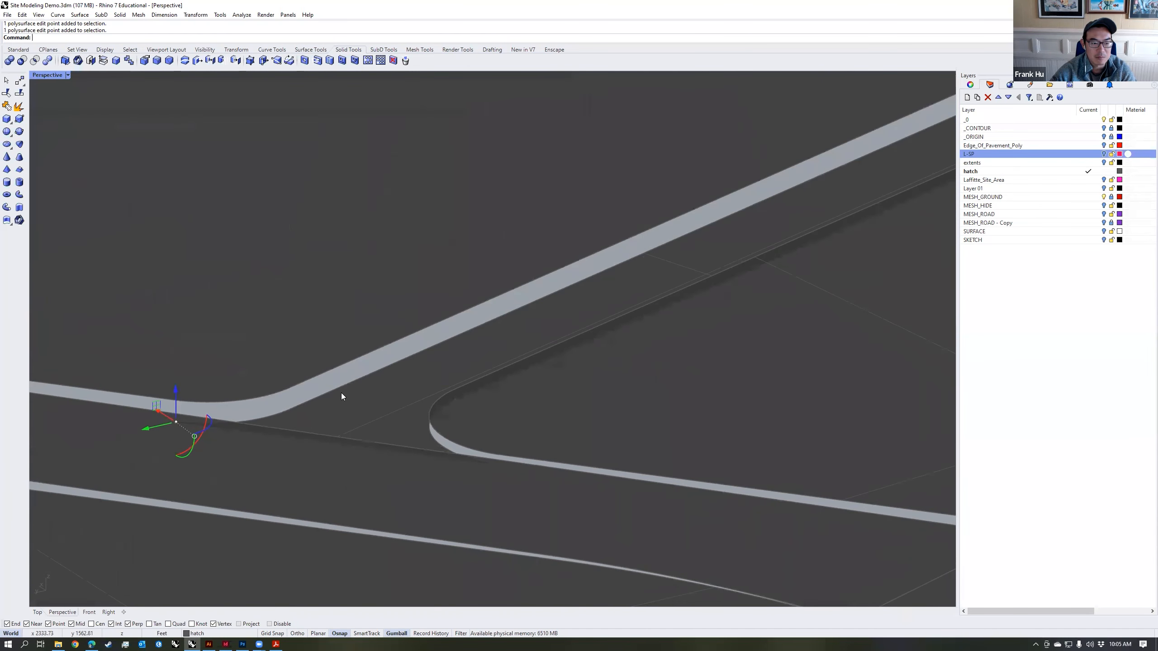
right_drag(170, 403, 441, 327)
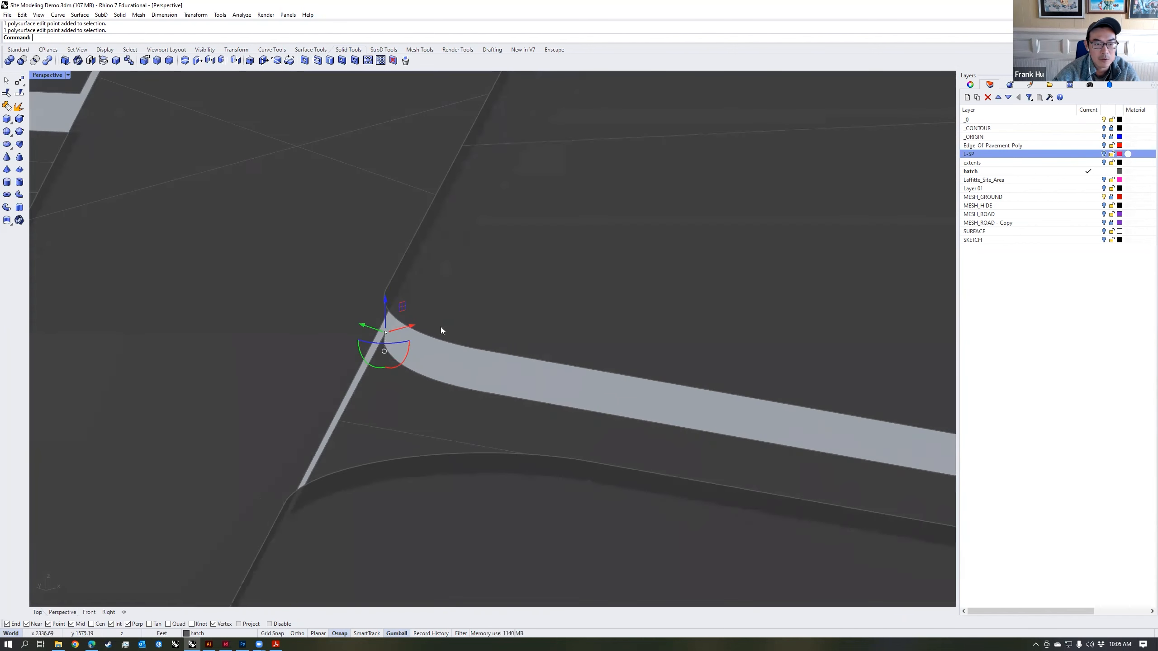
text(m)
key(Return)
Step: Move the connector's other main-path corner point, beside the triangular lawn, vertically up to the path's edge
key(Return)
click(388, 338)
click(386, 319)
text(m)
key(Return)
text(v)
key(Return)
click(286, 521)
click(287, 501)
Step: Move the connector's sidewalk-end corner point beside the large lawn vertically up to the lawn's corner
scroll(368, 470, down, 8)
shift+right_drag(811, 532, 748, 392)
scroll(684, 320, up, 6)
click(624, 286)
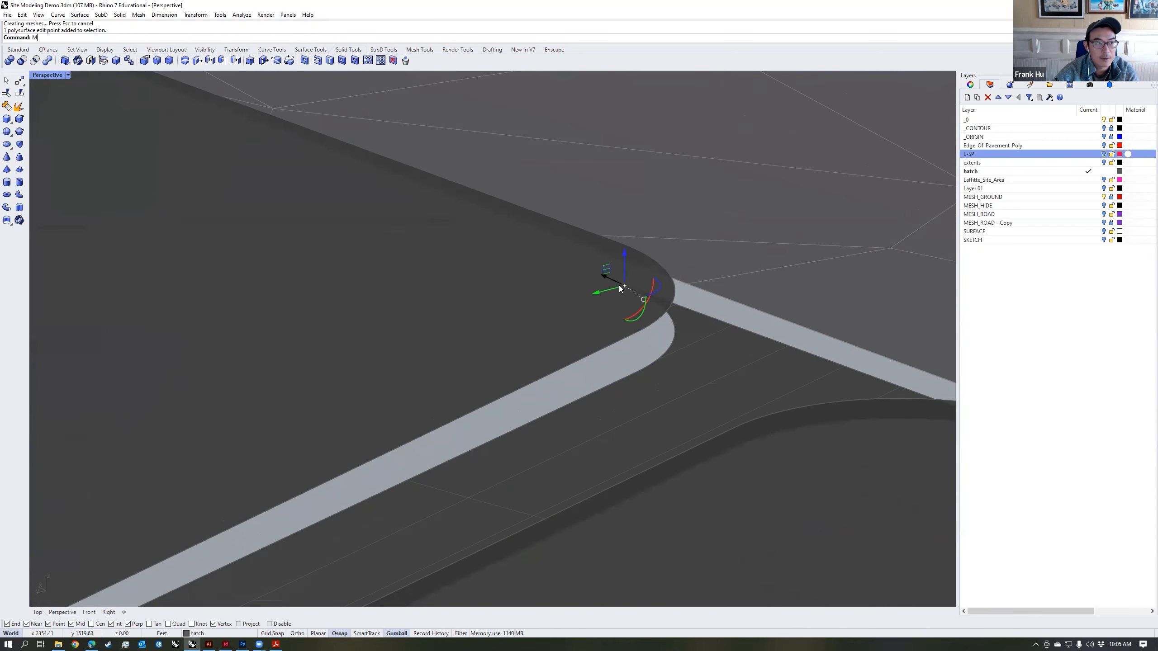
text(m)
key(Return)
text(v)
key(Return)
click(624, 287)
click(627, 261)
Step: Move the connector's remaining sidewalk-end corner point, beside the triangular lawn, vertically to the adjoining edge
scroll(634, 269, down, 2)
shift+right_drag(951, 404, 735, 368)
click(738, 370)
key(Return)
text(v)
key(Return)
click(740, 370)
scroll(737, 345, up, 4)
click(740, 357)
scroll(731, 370, down, 6)
key(Escape)
Step: Return the viewport to the Copy of Shaded display mode and check the sloped connector
scroll(729, 370, down, 5)
right_drag(673, 369, 666, 369)
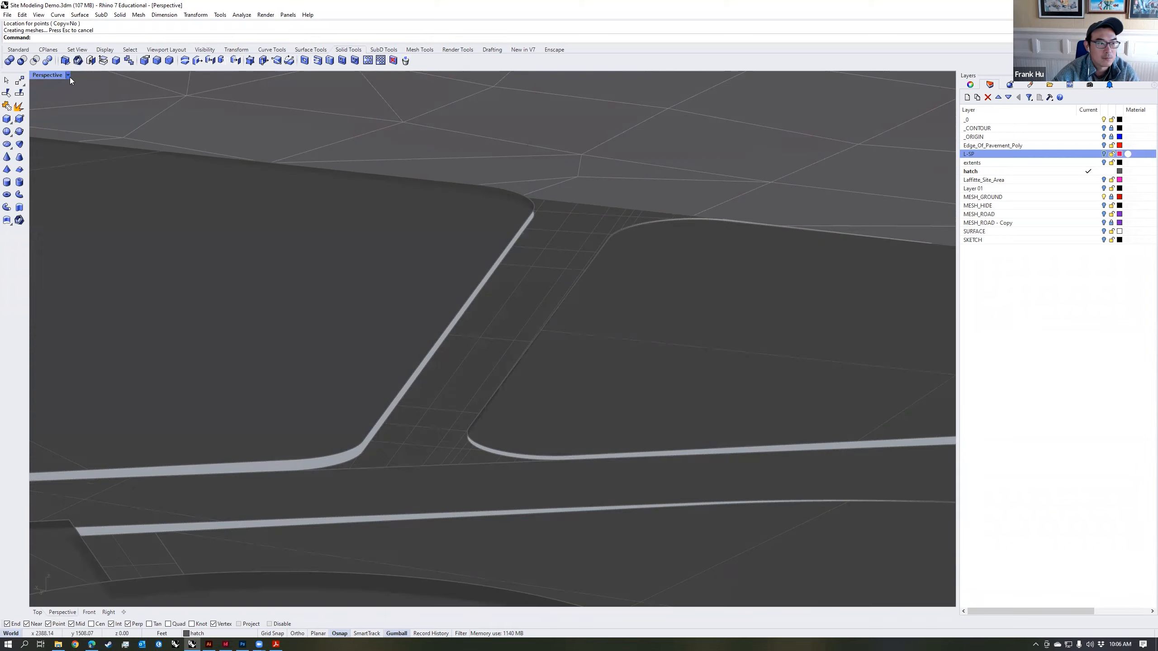
click(68, 75)
click(64, 211)
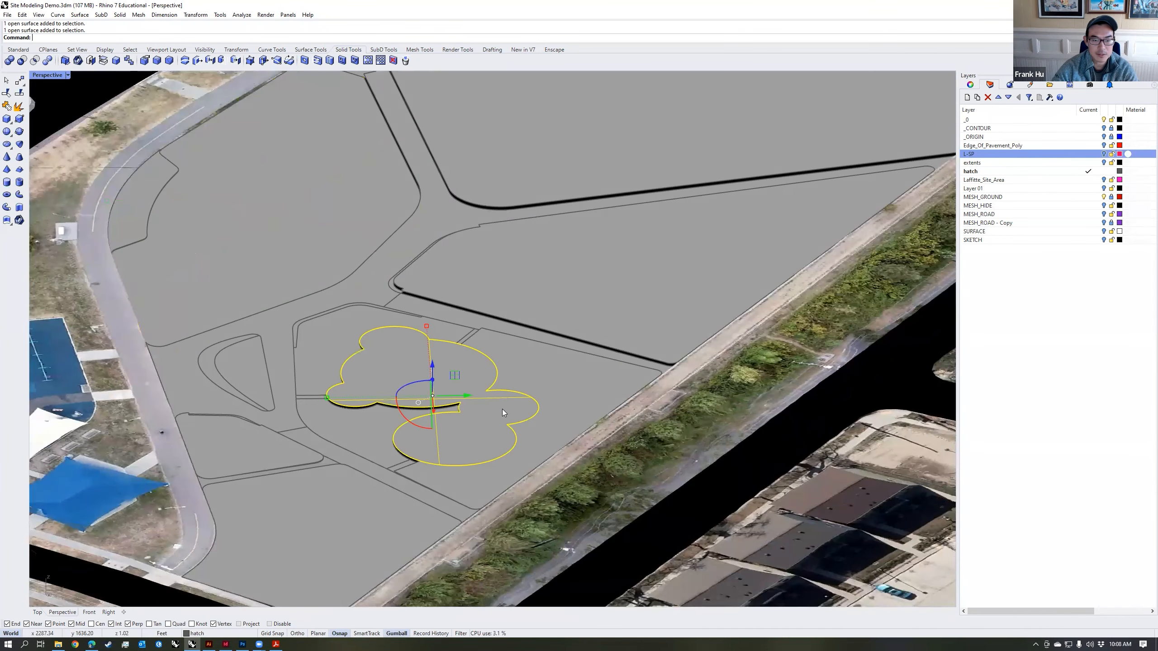
right_drag(503, 413, 504, 417)
Step: Raise the cloud-shaped surface vertically by 1 ft
scroll(430, 370, up, 6)
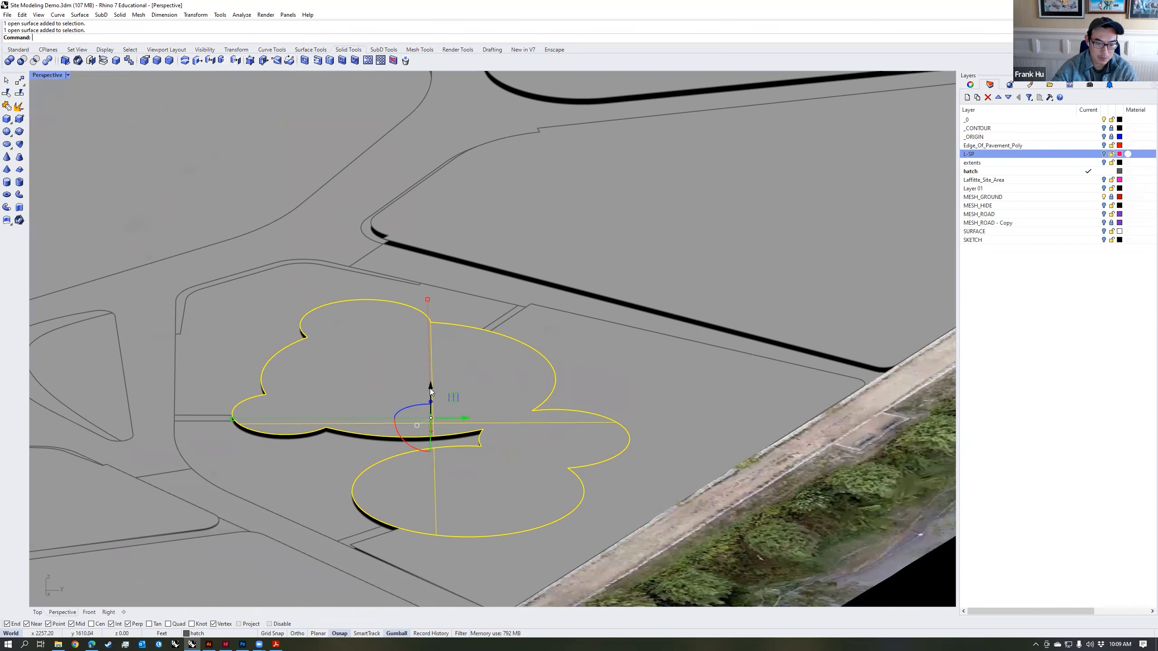
click(430, 388)
text(1)
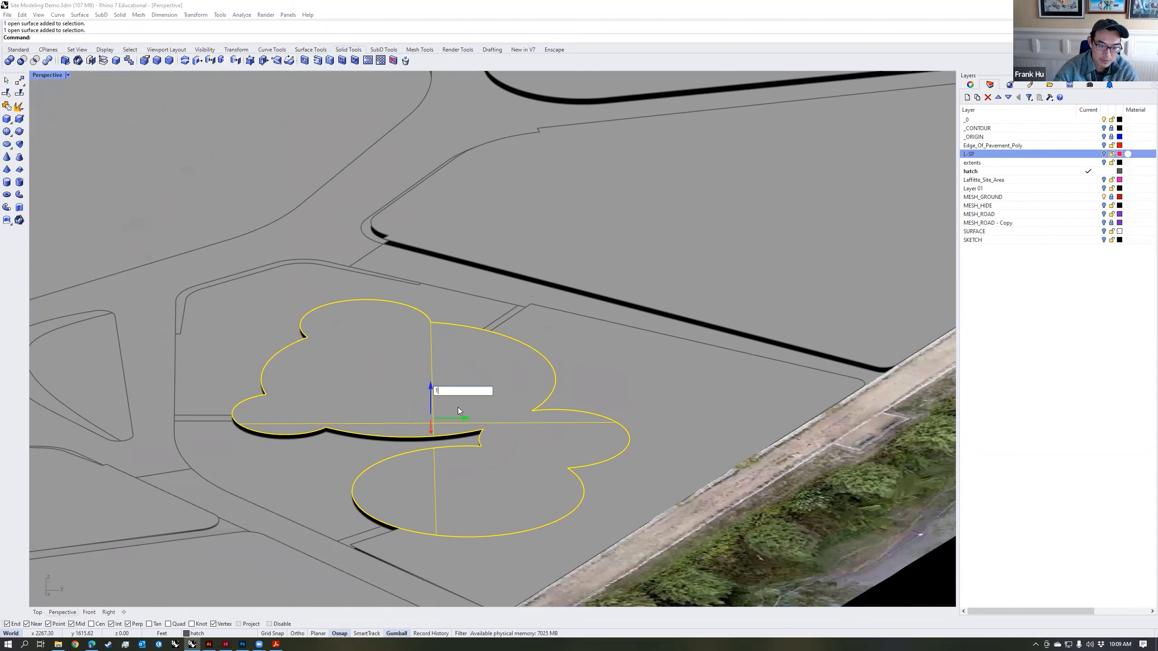
key(Return)
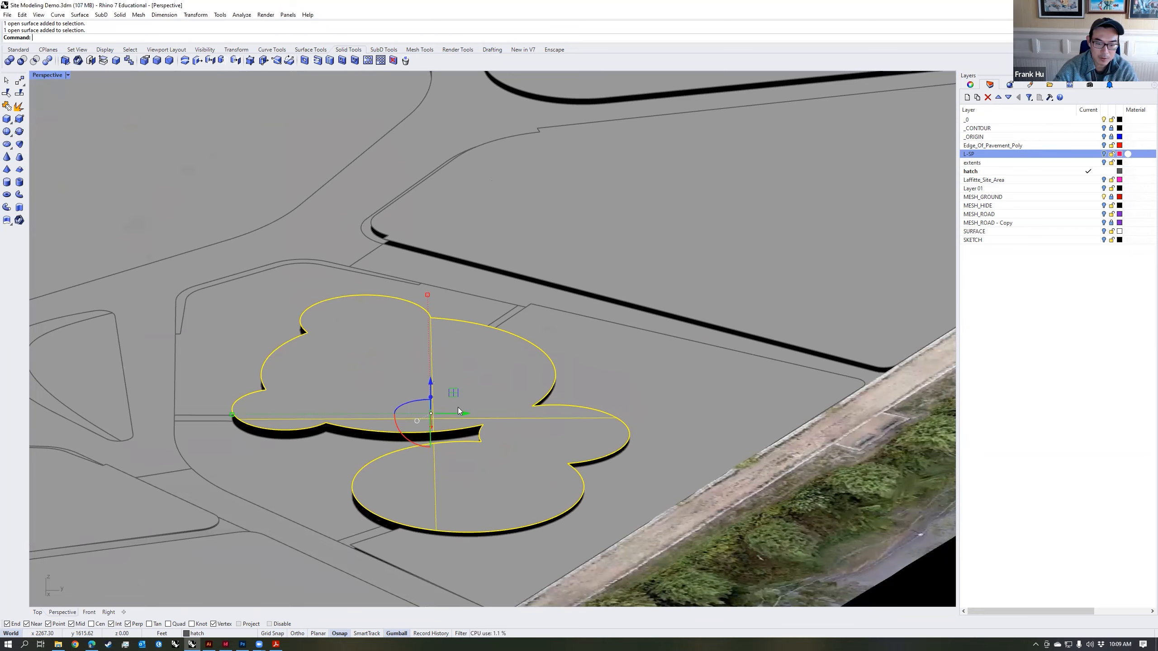
key(Escape)
Step: Duplicate the border of the lawn behind the cloud-shaped surface with DupBorder and replace the lawn with a PlanarSrf built from that border
scroll(504, 410, down, 2)
right_drag(504, 410, 717, 438)
click(424, 269)
scroll(717, 438, up, 2)
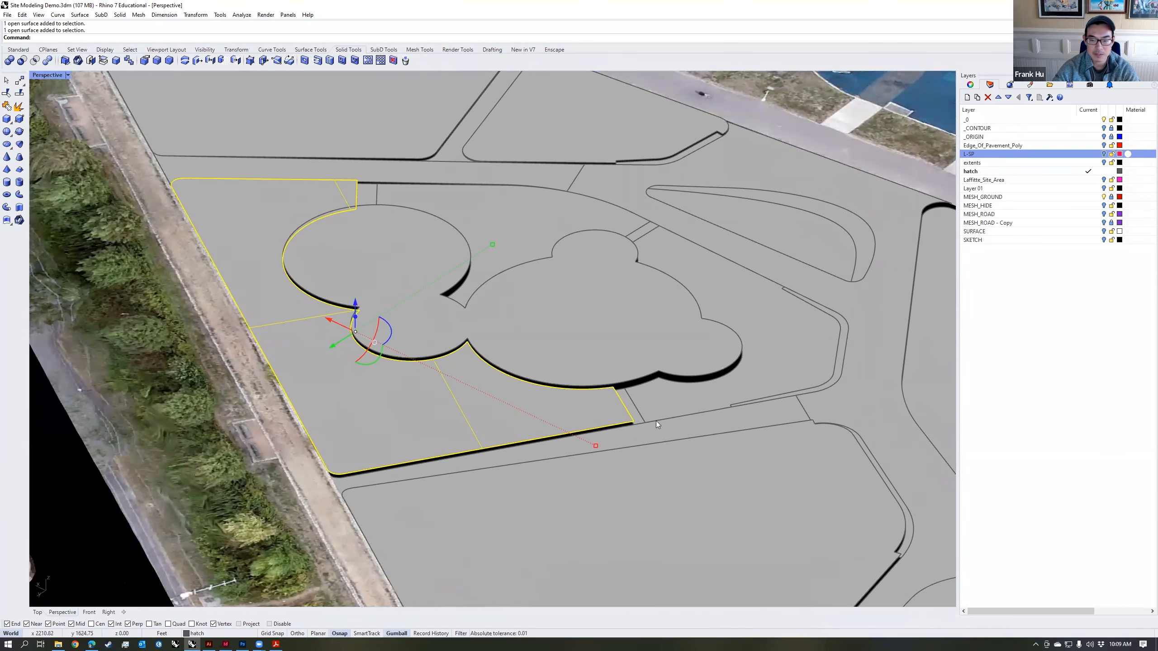
right_drag(506, 269, 555, 362)
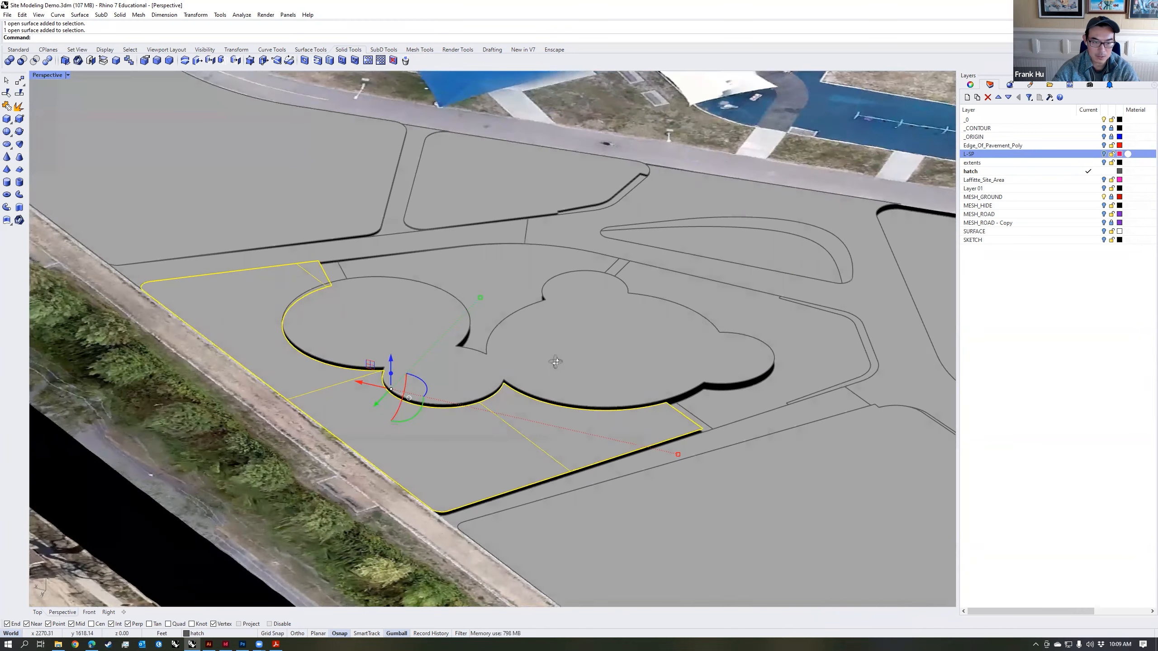
text(DupBorder)
key(Return)
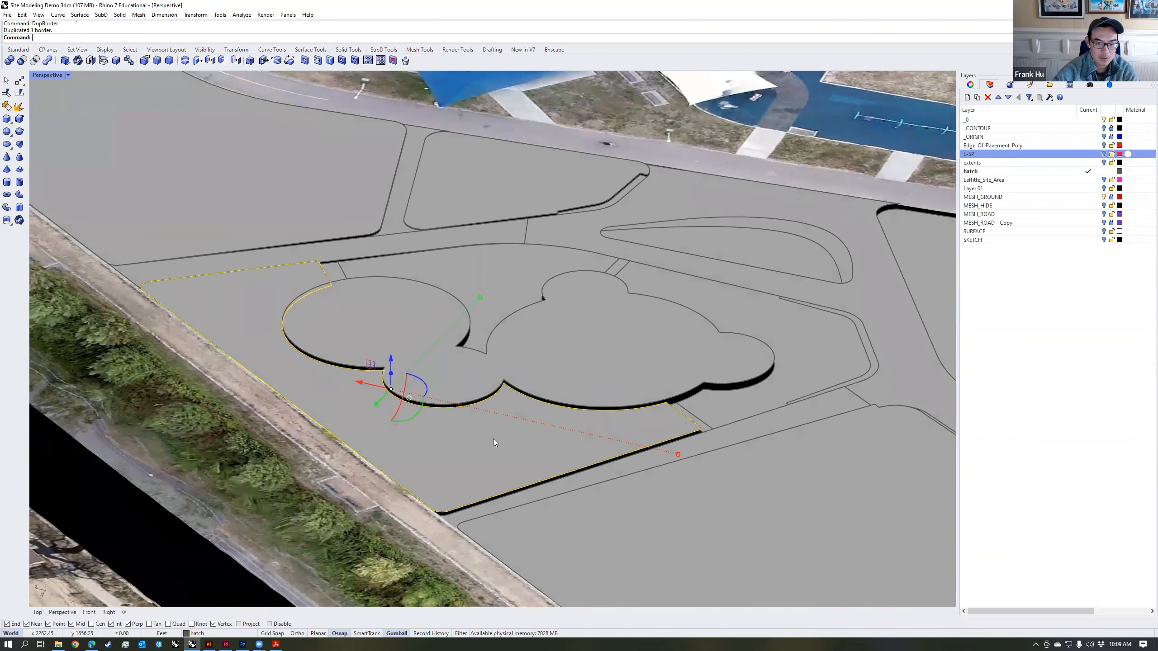
click(507, 446)
key(Delete)
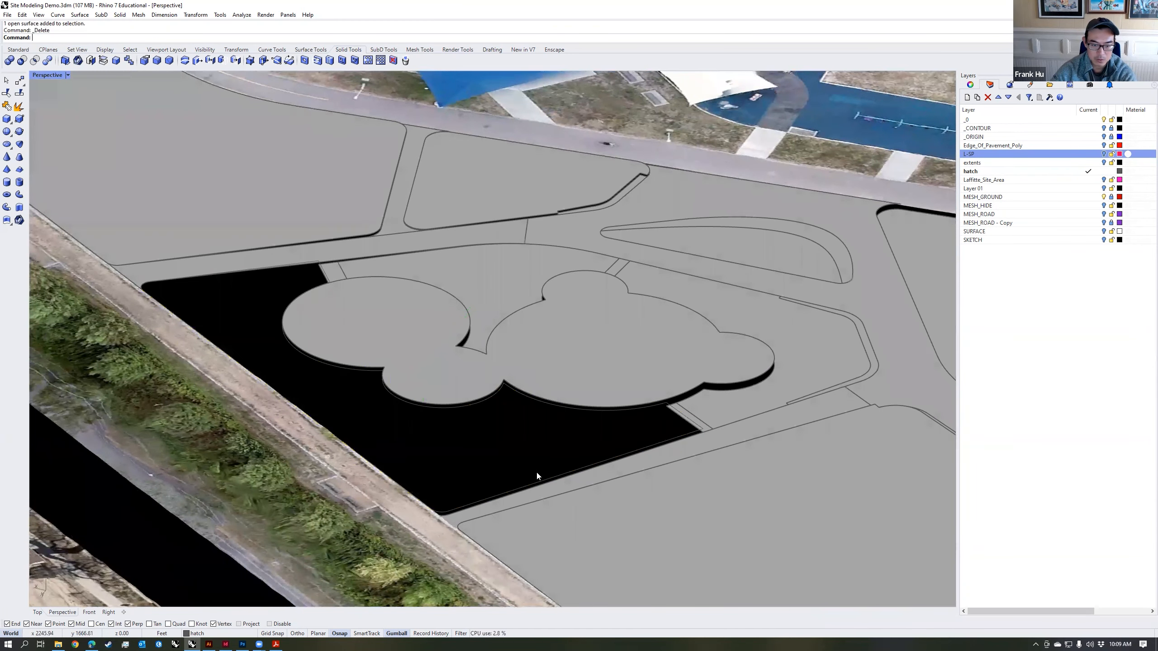
click(549, 483)
text(PlanarSrf)
key(Return)
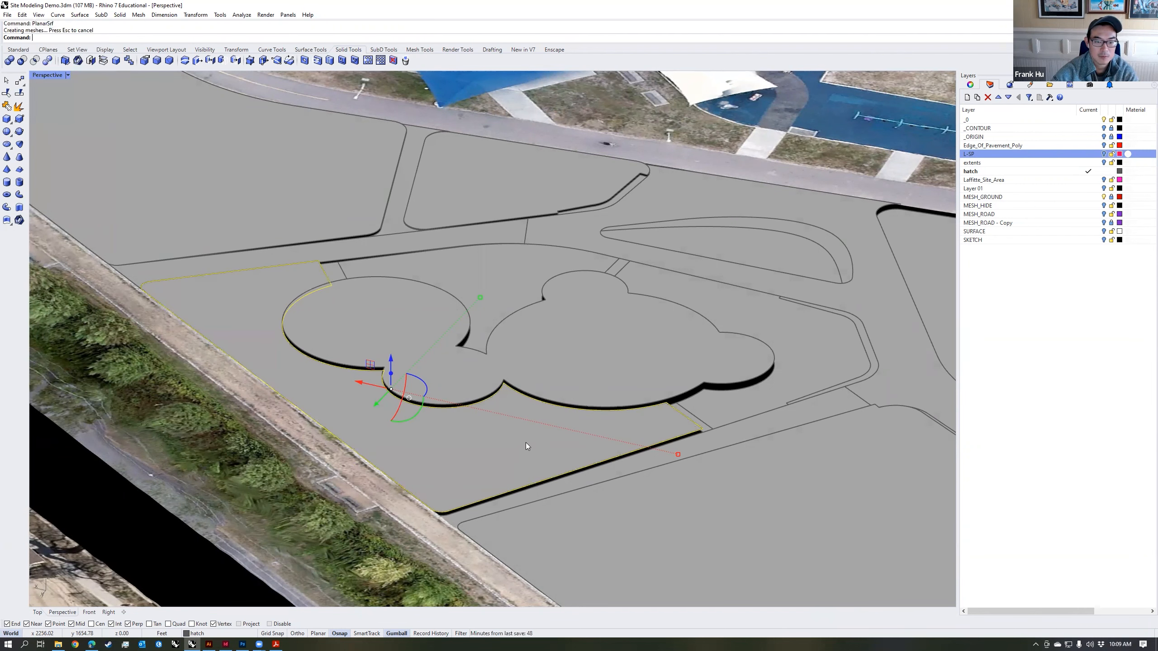
Step: Delete the lawn's duplicated border curve and turn on solid control points for its new planar surface
click(527, 432)
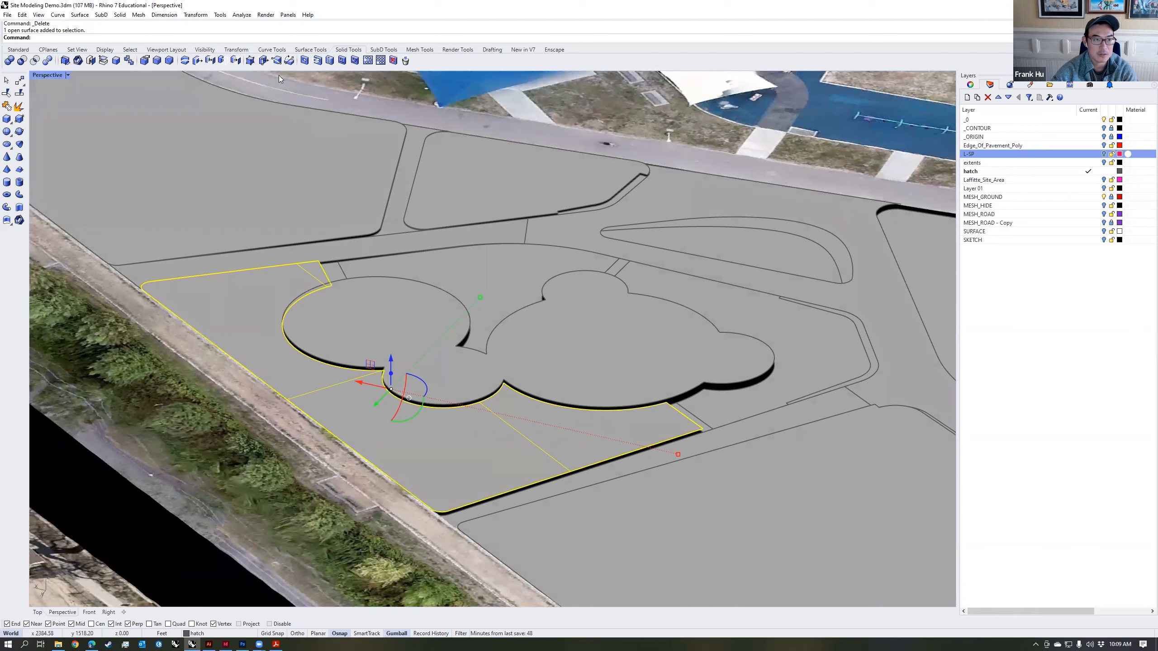
click(251, 60)
right_drag(469, 387, 521, 376)
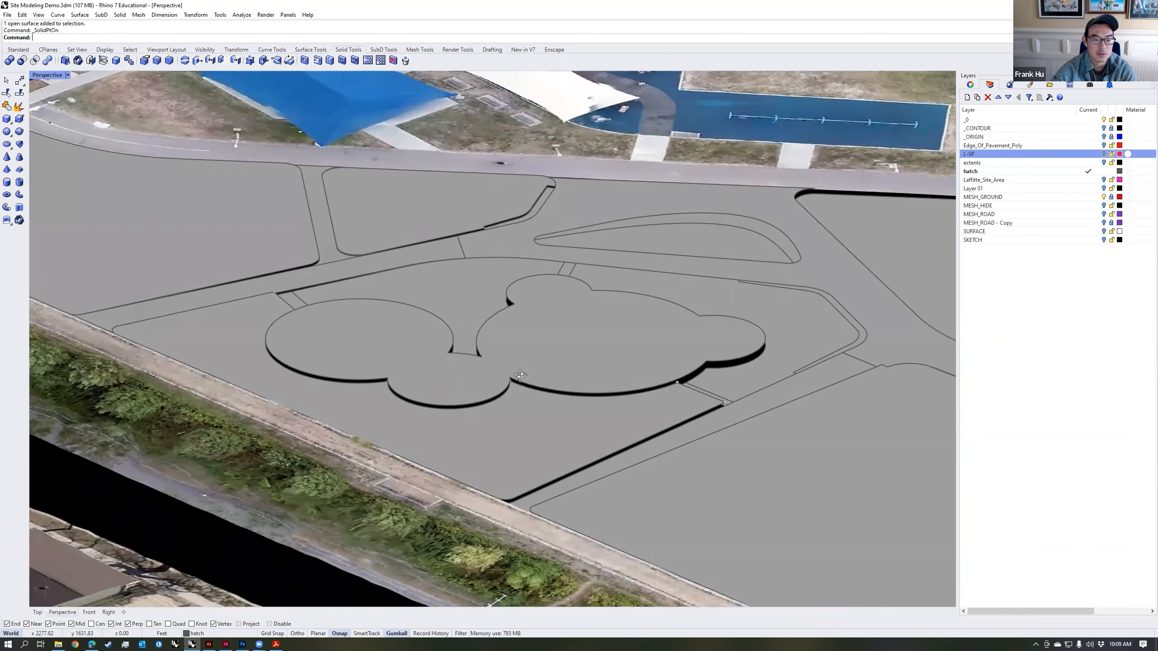
Step: Raise the lawn's inner cusp points vertically to the edge of the cloud-shaped surface
scroll(515, 374, up, 10)
click(508, 370)
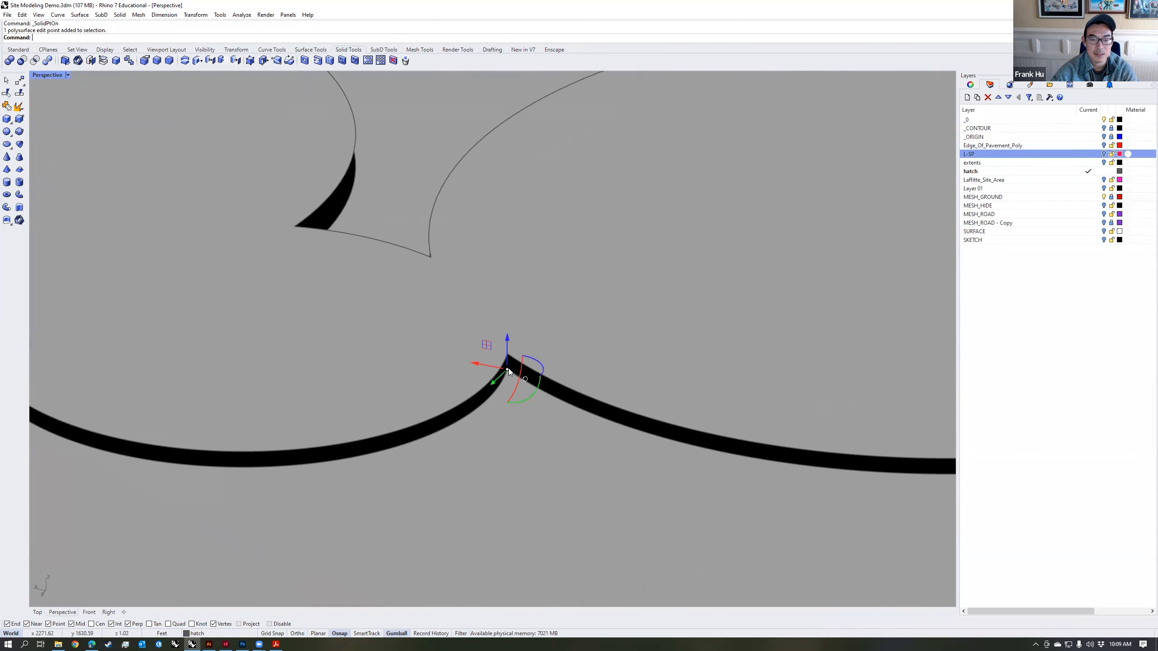
ctrl+drag(504, 373, 509, 354)
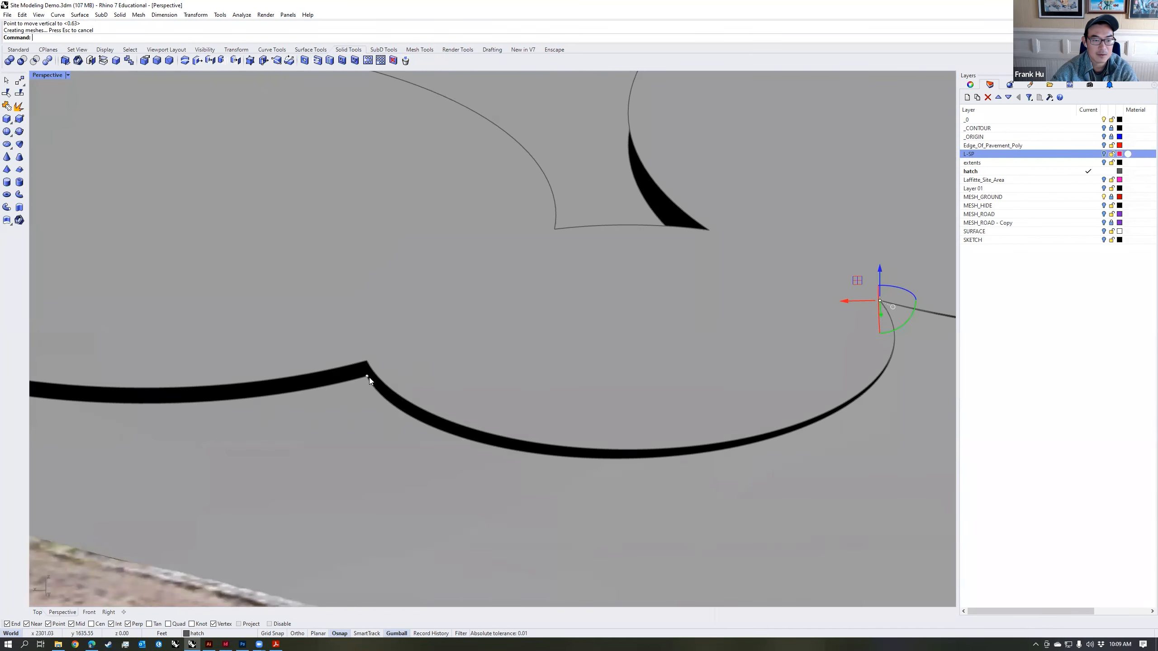
click(368, 375)
ctrl+drag(368, 375, 368, 361)
Step: Move the lawn's corner points beside the small link path vertically to the cloud-shaped surface's edge and the main path's edge
scroll(365, 382, down, 2)
scroll(365, 382, down, 2)
text(m)
key(Return)
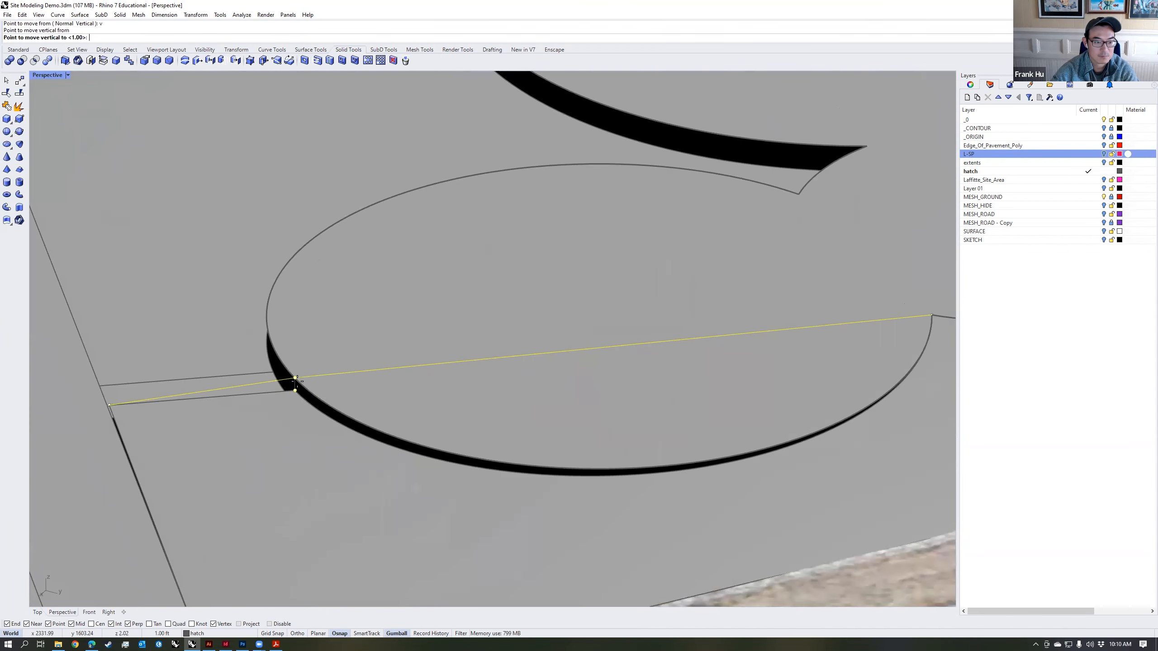
scroll(229, 418, up, 5)
click(366, 415)
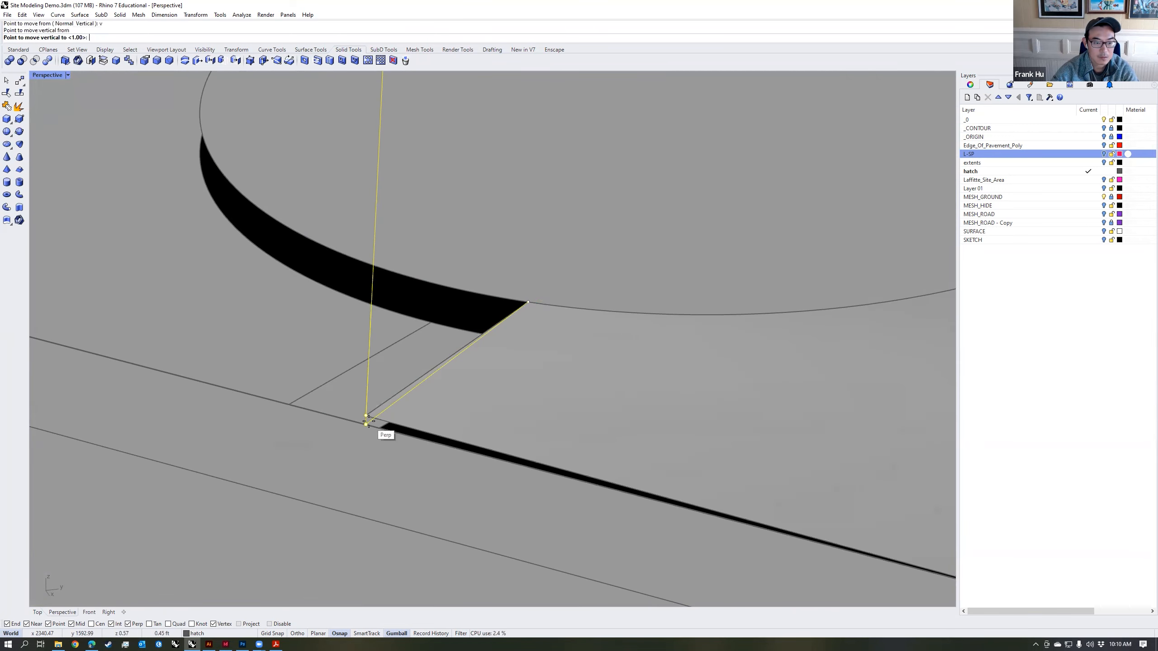
click(367, 419)
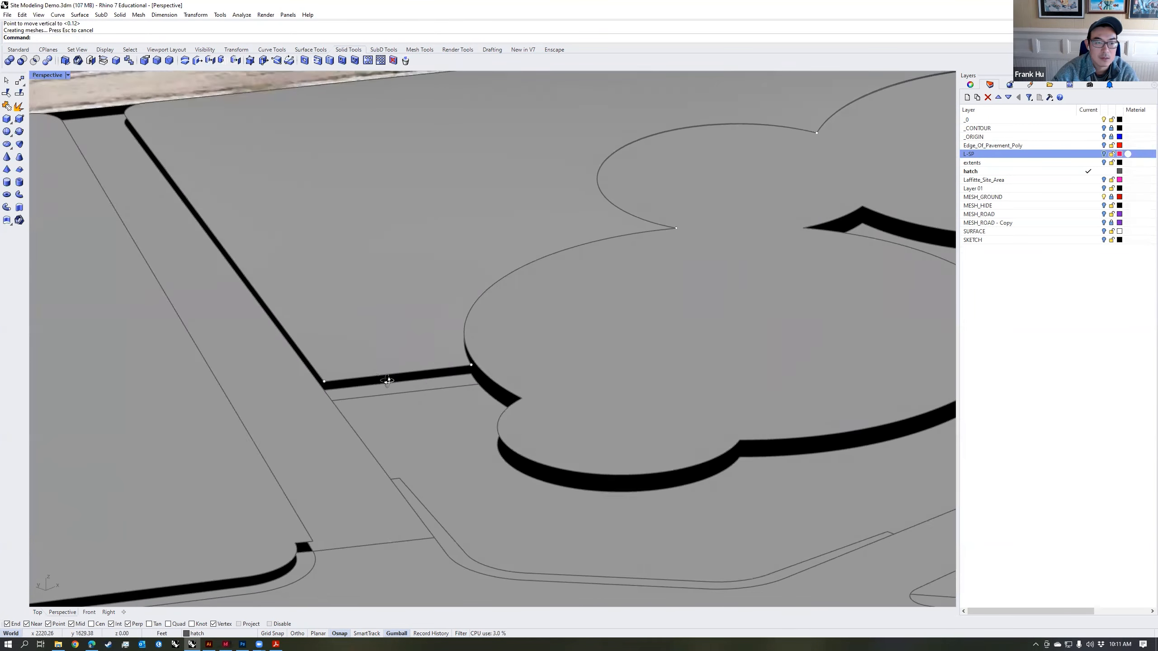
scroll(346, 389, down, 1)
Step: Select the straight path between the lawns and draw a polyline along its centre from the main path end to the gravel strip
click(353, 378)
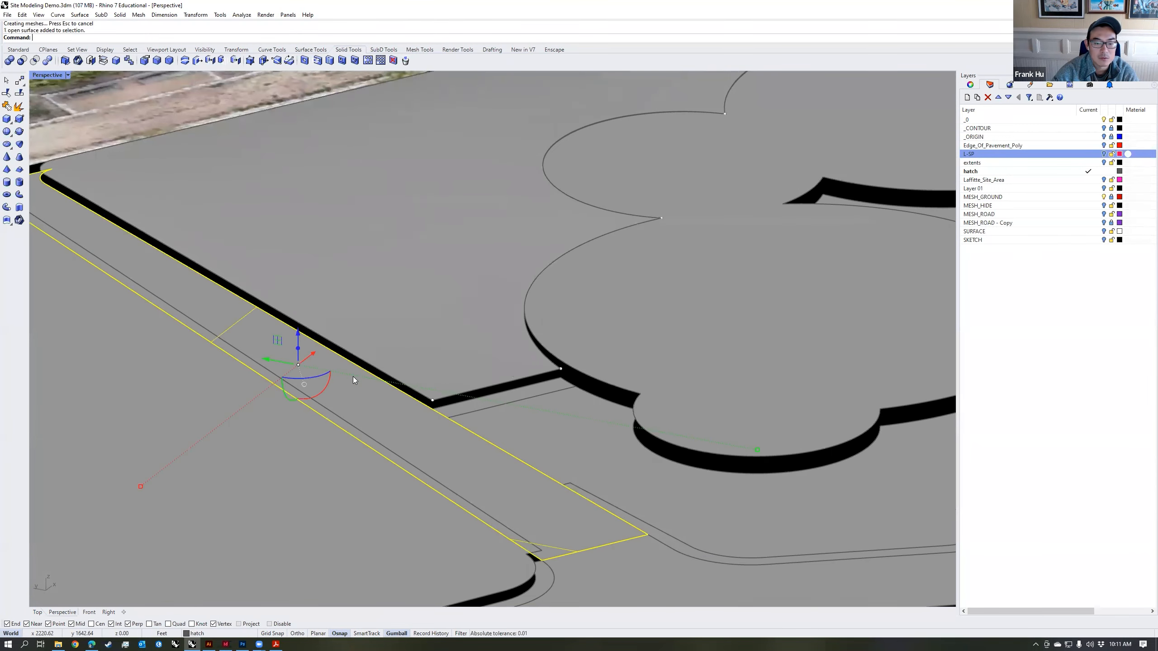
scroll(356, 379, down, 5)
right_drag(407, 379, 441, 357)
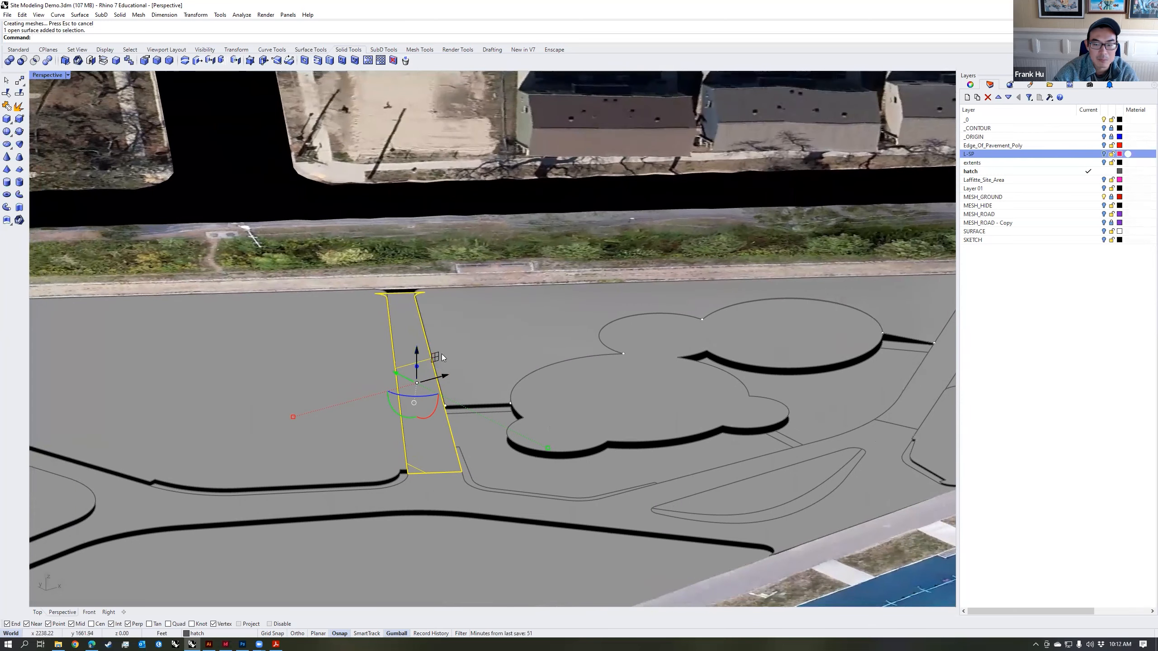
click(18, 50)
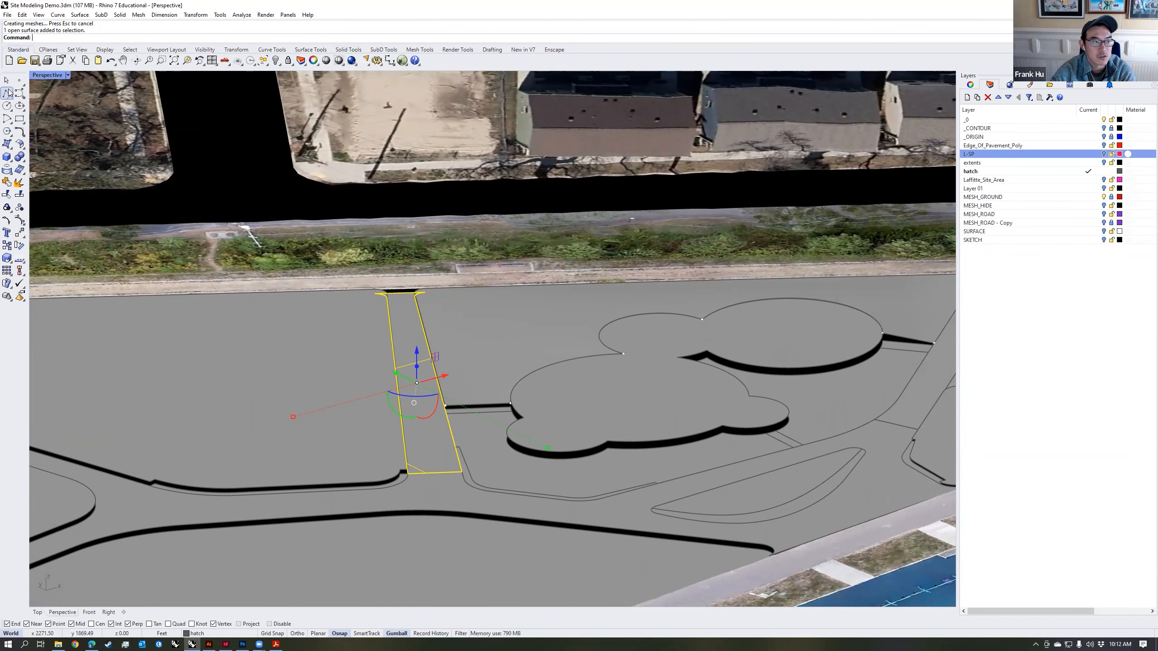
click(7, 95)
click(424, 472)
click(402, 294)
key(Return)
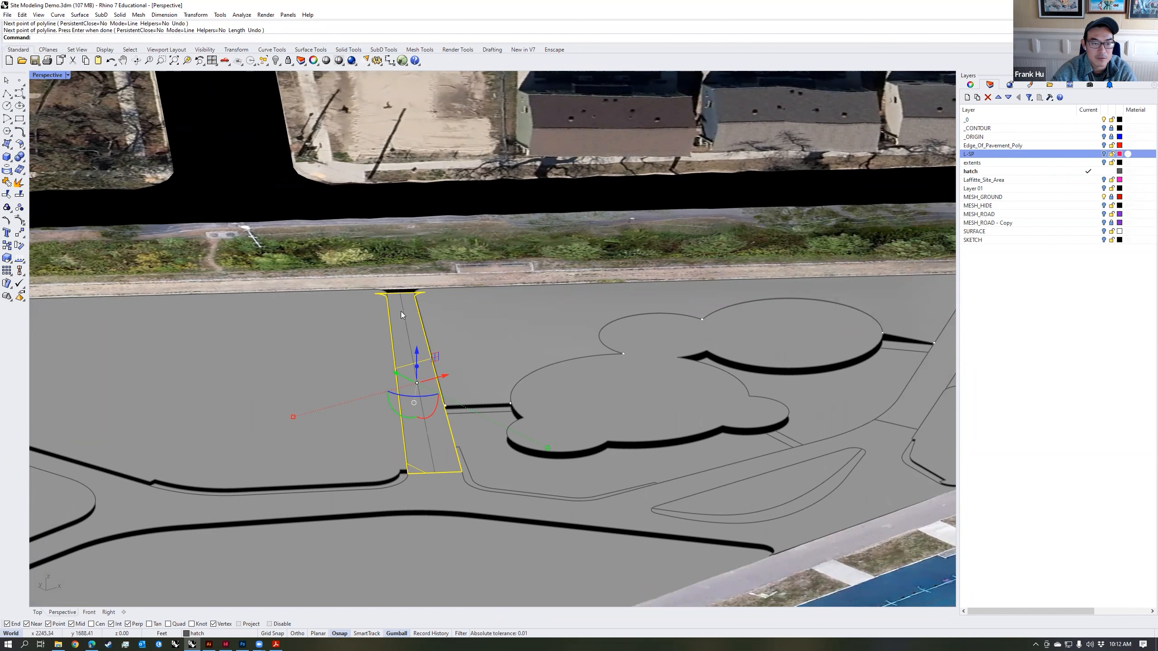
Step: Apply CageEdit to the straight path's surface, using the centre line as the control object
click(407, 245)
right_drag(415, 277, 411, 294)
text(CageEdit)
key(Return)
click(409, 296)
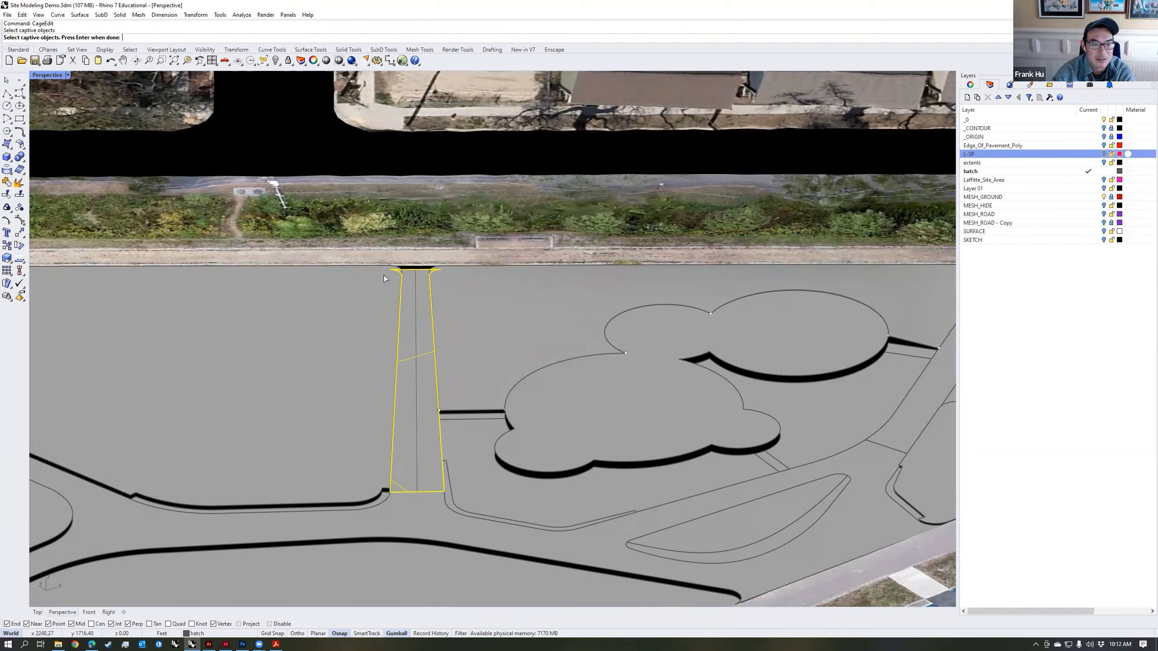
key(Return)
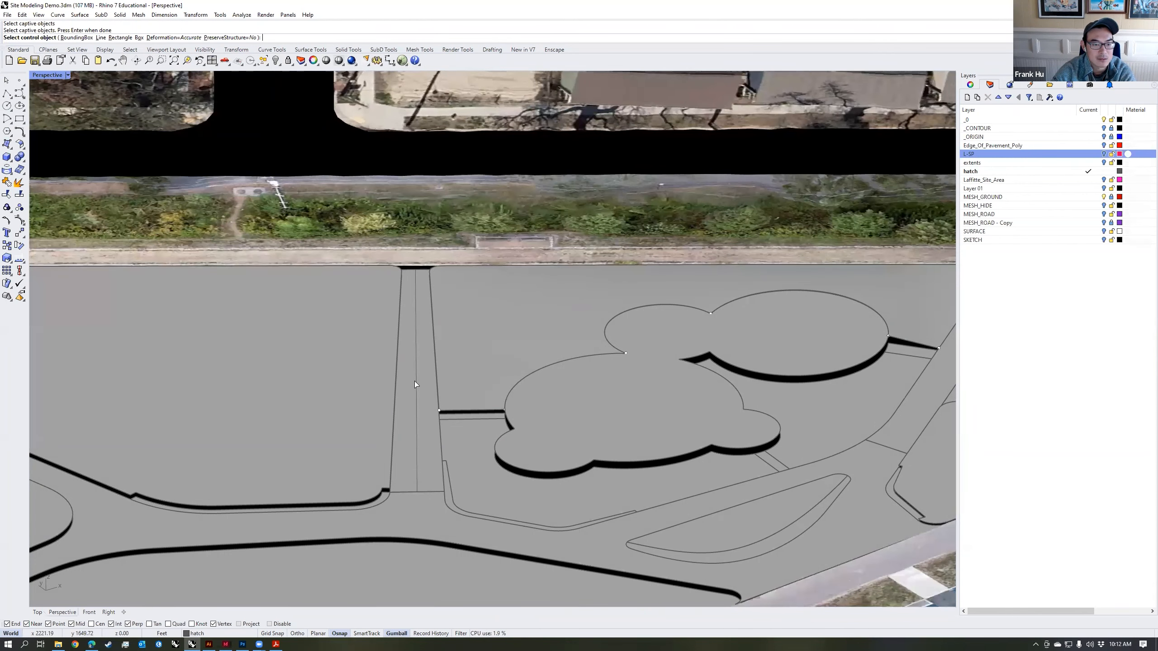
click(414, 381)
key(Return)
Step: Try to raise the cage control point at the straight path's gravel-strip end
click(417, 269)
drag(416, 241, 420, 209)
key(ctrl+z)
Step: Move the cage control point at the gravel-strip end vertically up to the strip's edge, sloping the straight path
scroll(433, 279, up, 5)
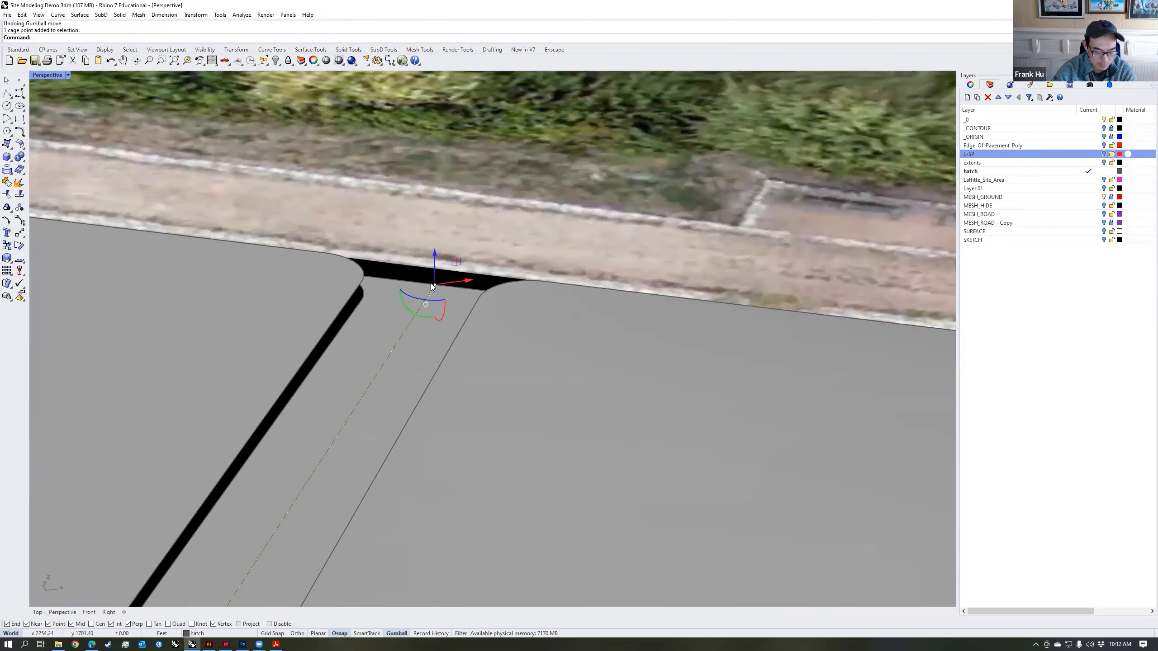
key(Return)
text(ve from ( Normal  Vertical ): v)
key(Return)
click(435, 284)
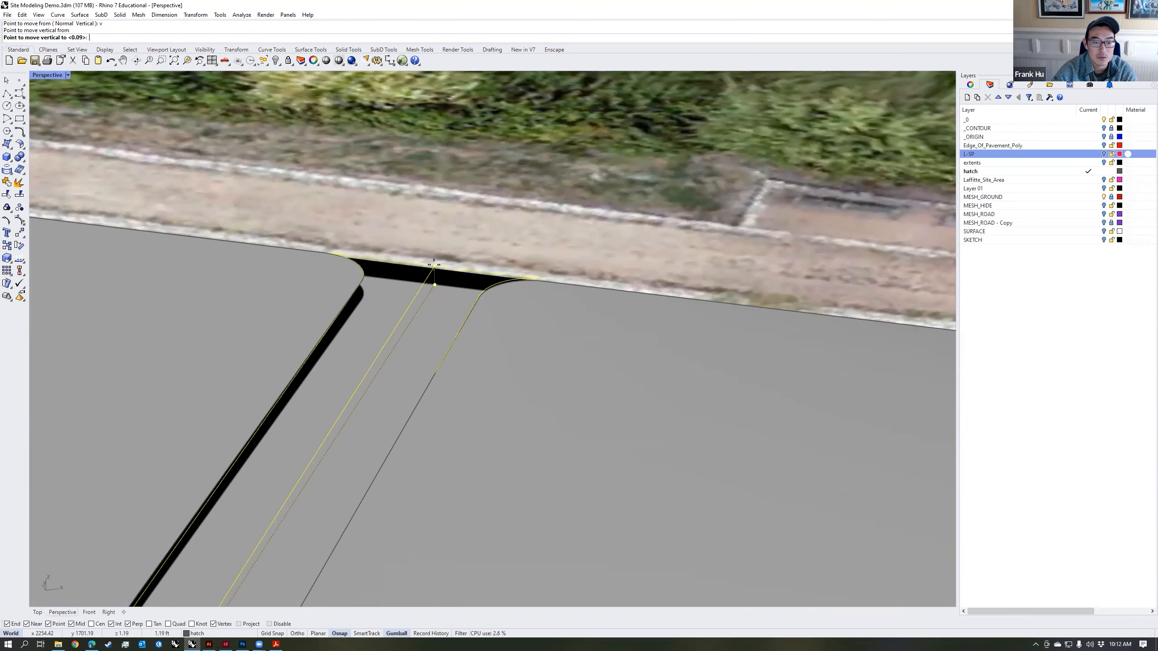
click(434, 255)
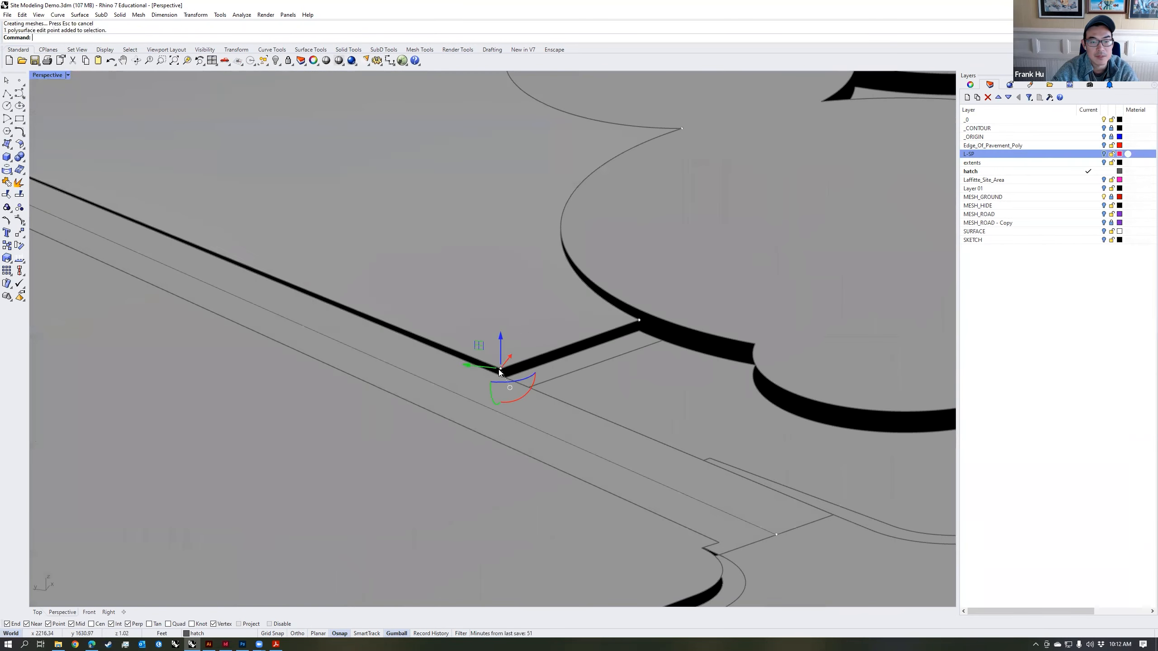
Step: Move the lawn's two corner points beside the link path at the straight path vertically to match the neighbouring edges
key(Return)
text(v)
key(Return)
click(501, 369)
click(506, 377)
click(639, 321)
key(Return)
text(v)
key(Return)
click(639, 320)
click(640, 331)
scroll(645, 329, down, 12)
key(Escape)
Step: Examine the reshaped lawn and how it meets the paths and the cloud-shaped surface from several angles
right_drag(660, 288, 656, 274)
scroll(528, 312, down, 3)
click(529, 313)
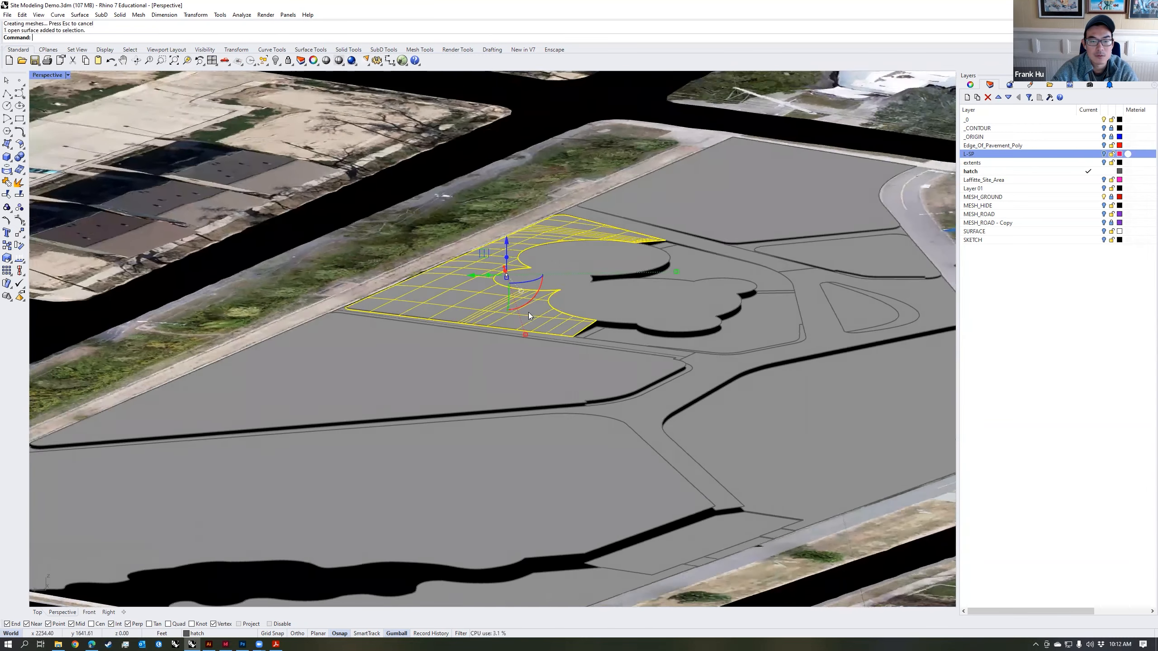
scroll(511, 320, up, 2)
right_drag(511, 321, 529, 340)
click(400, 215)
mouse_move(547, 285)
right_down()
mouse_move(524, 278)
mouse_move(533, 288)
right_up()
right_drag(748, 239, 567, 337)
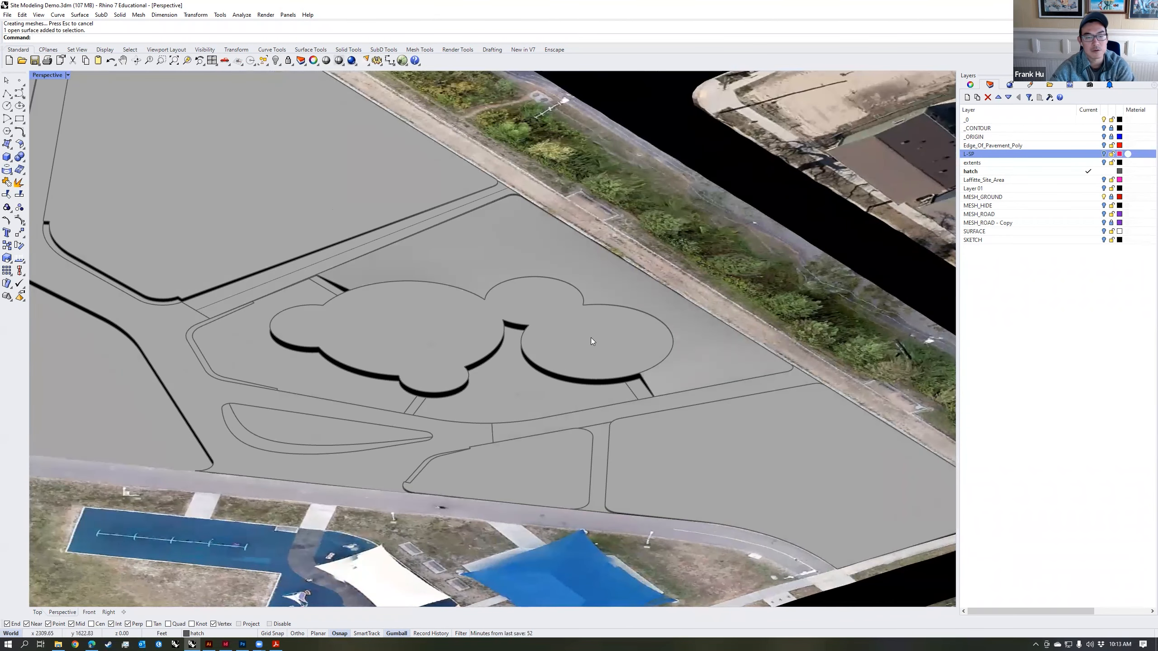
scroll(403, 355, up, 5)
Step: Contour the short link path beside the plaza's round lobe from its lower end's midpoint, vertically, at 0.5 ft spacing
click(403, 355)
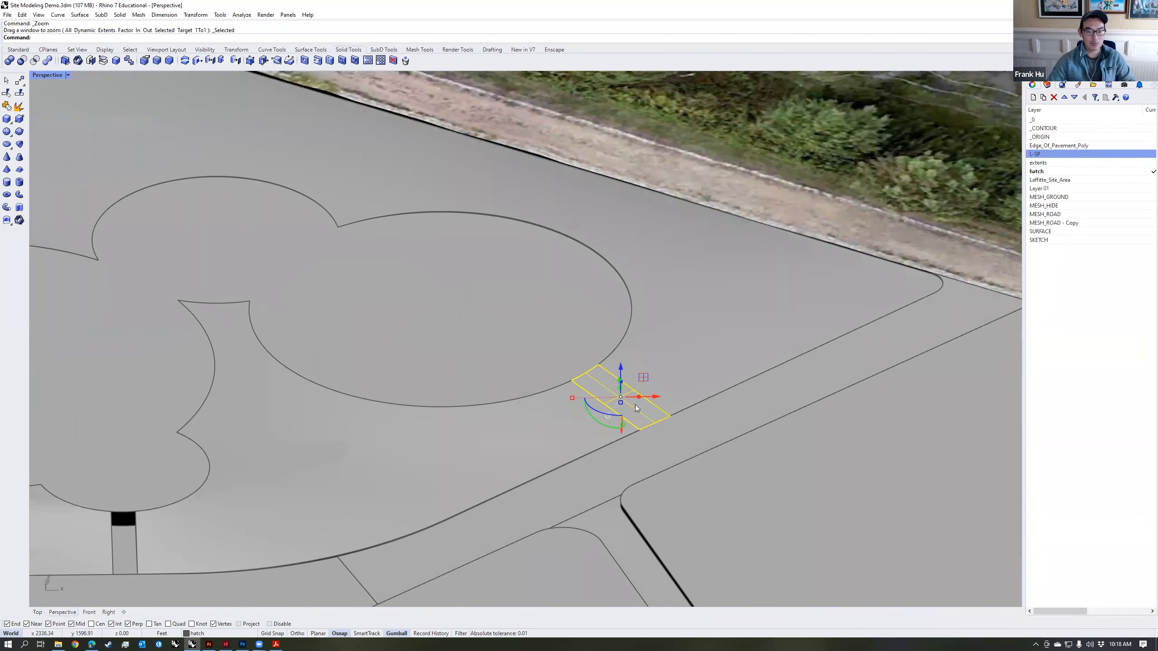
right_drag(635, 404, 739, 379)
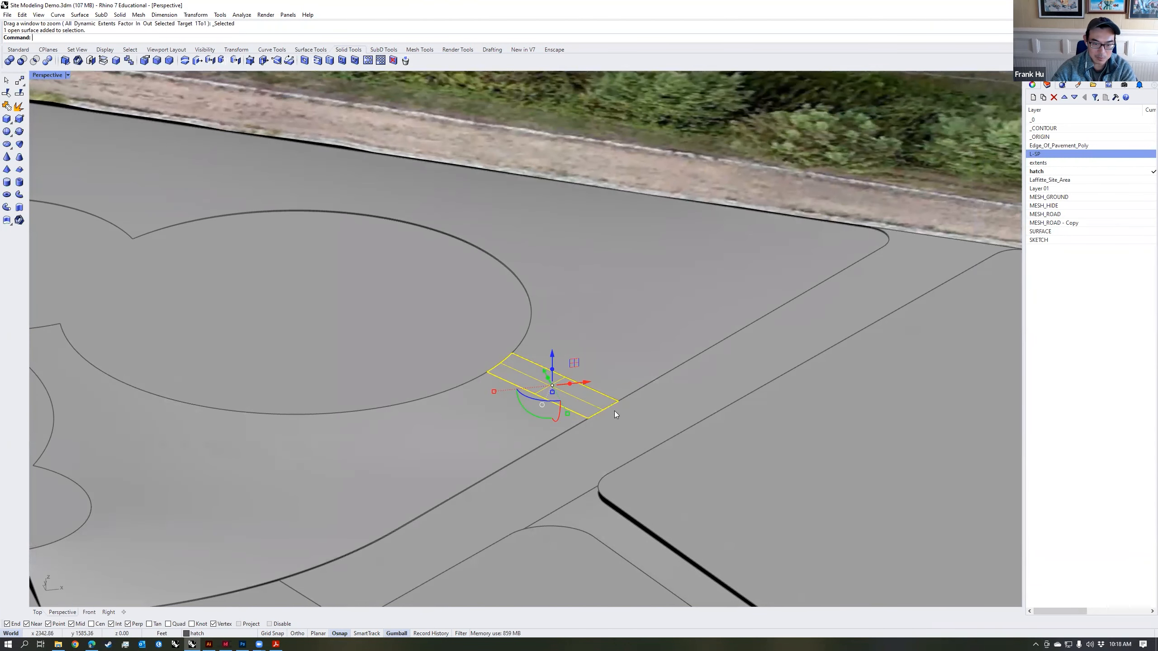
text(ntour)
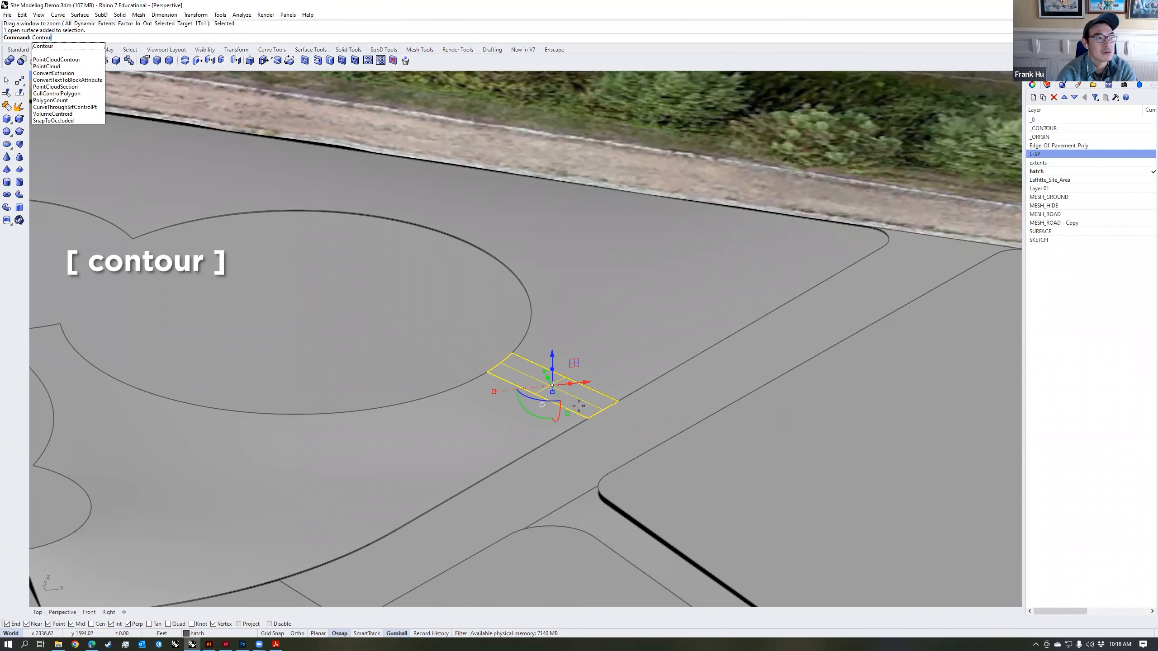
key(Return)
scroll(578, 406, up, 5)
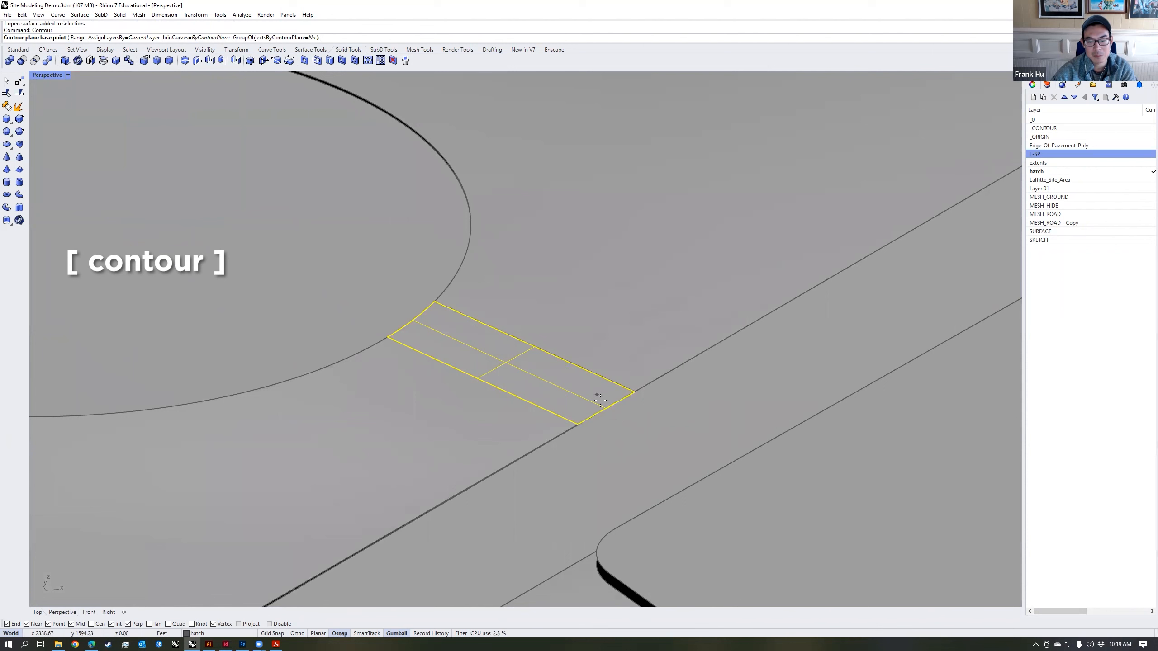
click(606, 410)
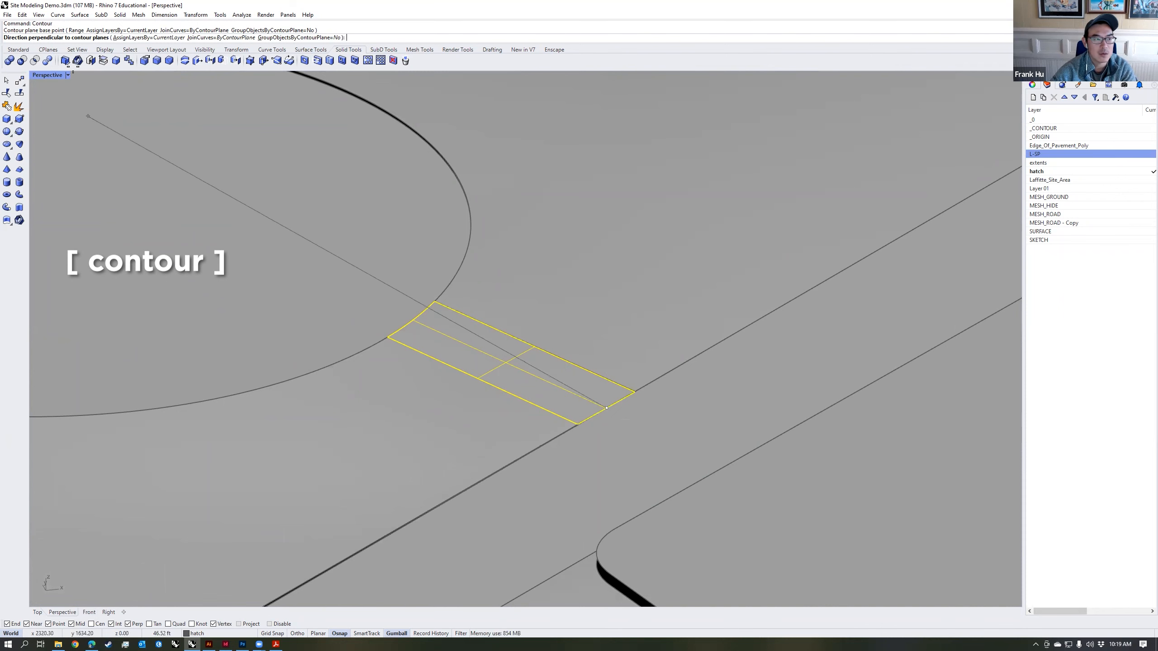
click(91, 611)
scroll(648, 302, down, 8)
right_drag(980, 319, 310, 325)
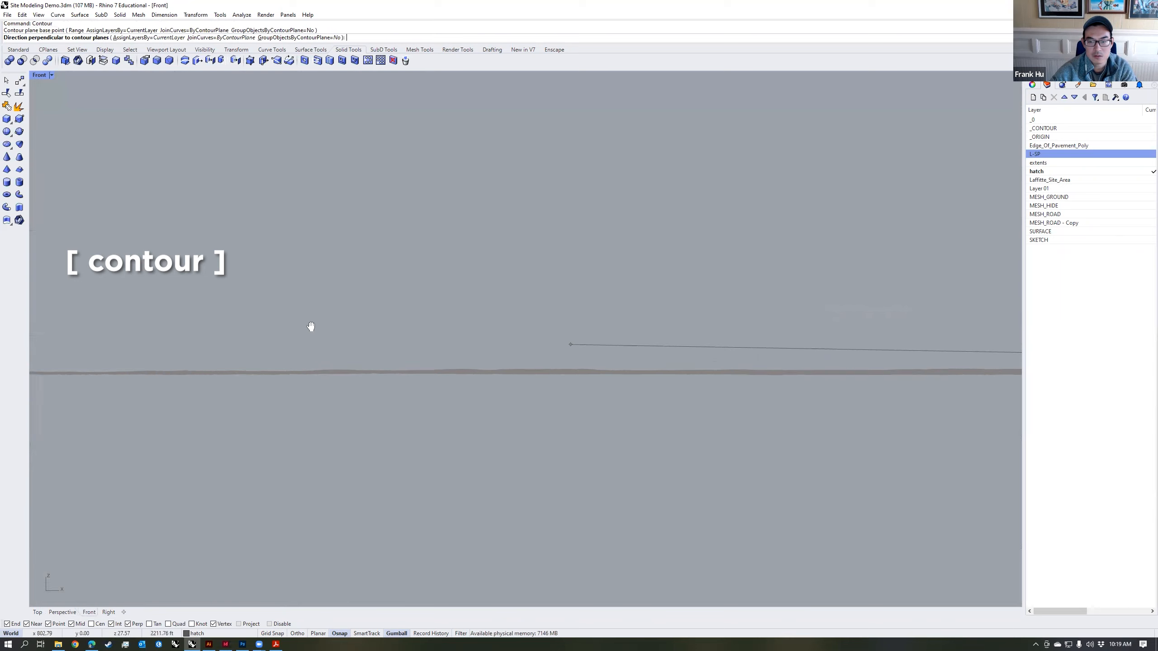
scroll(310, 326, down, 15)
right_drag(727, 312, 590, 329)
scroll(528, 333, up, 15)
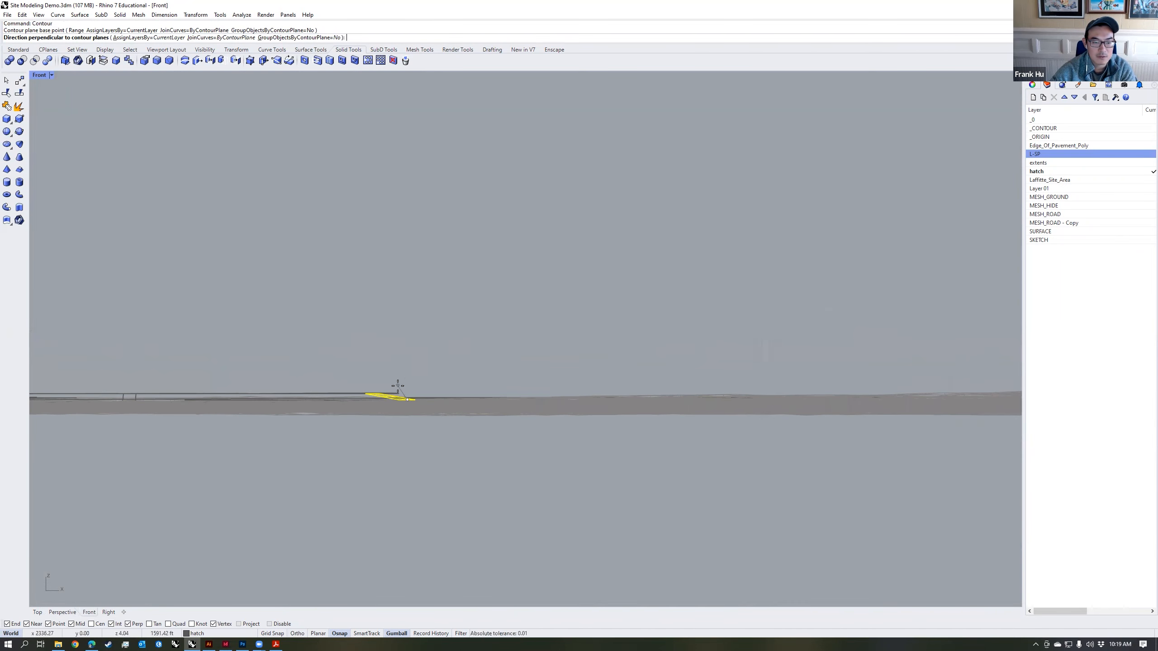
scroll(401, 392, up, 15)
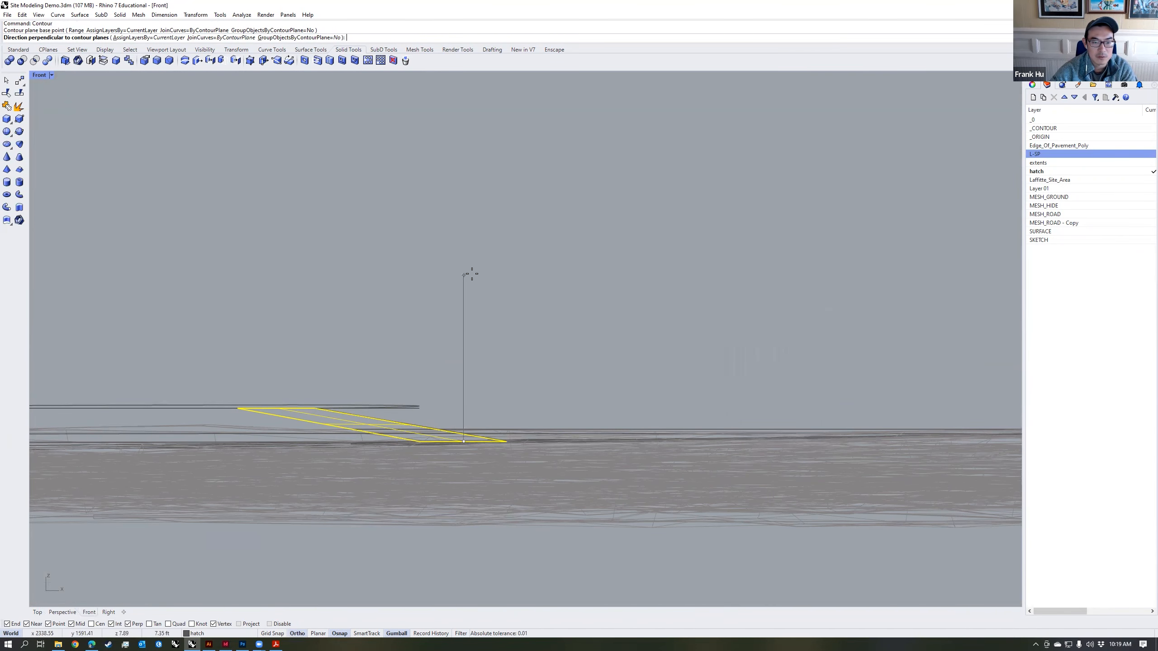
click(470, 257)
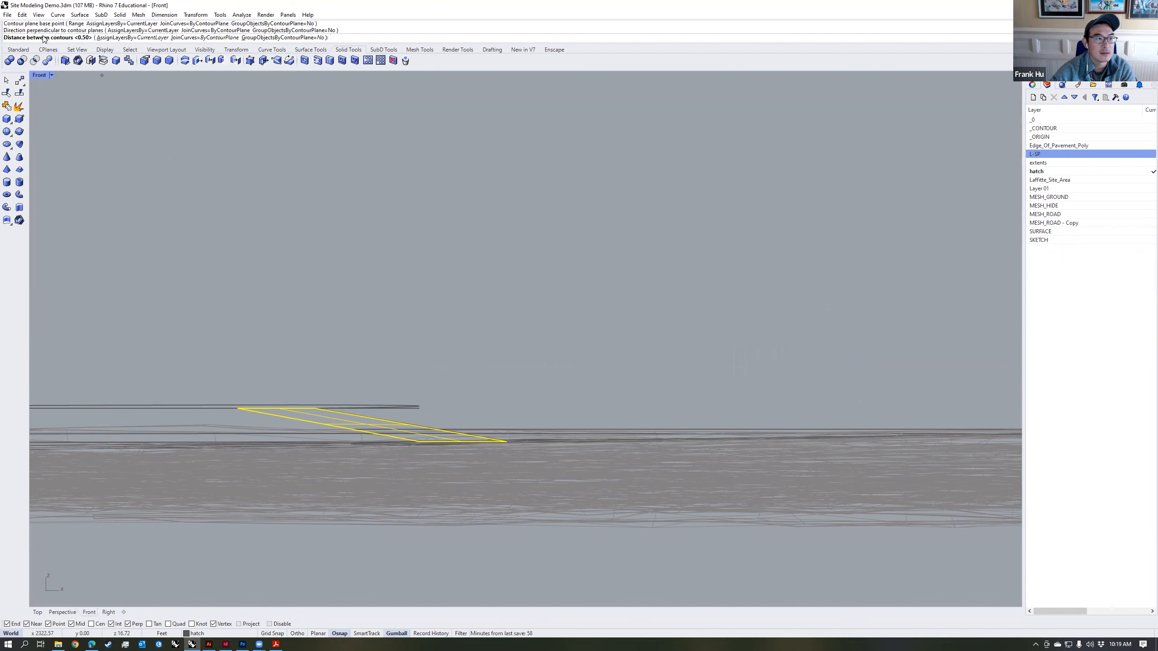
key(Return)
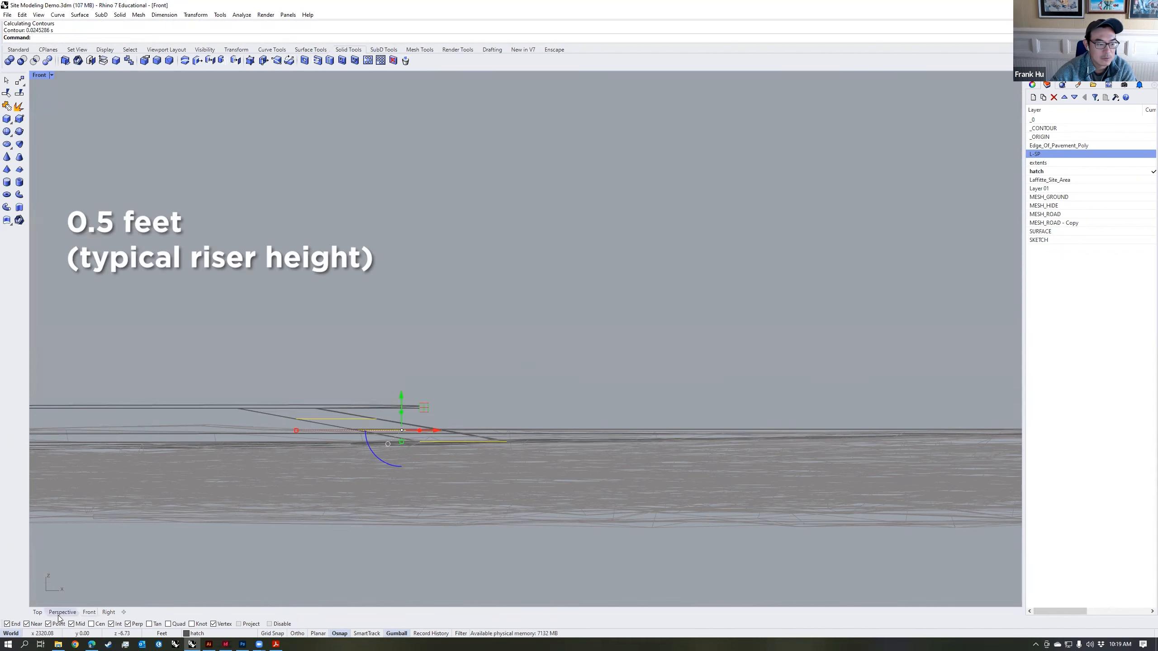
Step: Split the short link path surface into three tread pieces using its contour lines
click(61, 612)
mouse_move(577, 402)
right_down()
mouse_move(498, 414)
mouse_move(594, 396)
mouse_move(575, 396)
right_up()
key(Escape)
click(575, 395)
text(split)
key(Return)
click(551, 370)
click(472, 348)
key(Return)
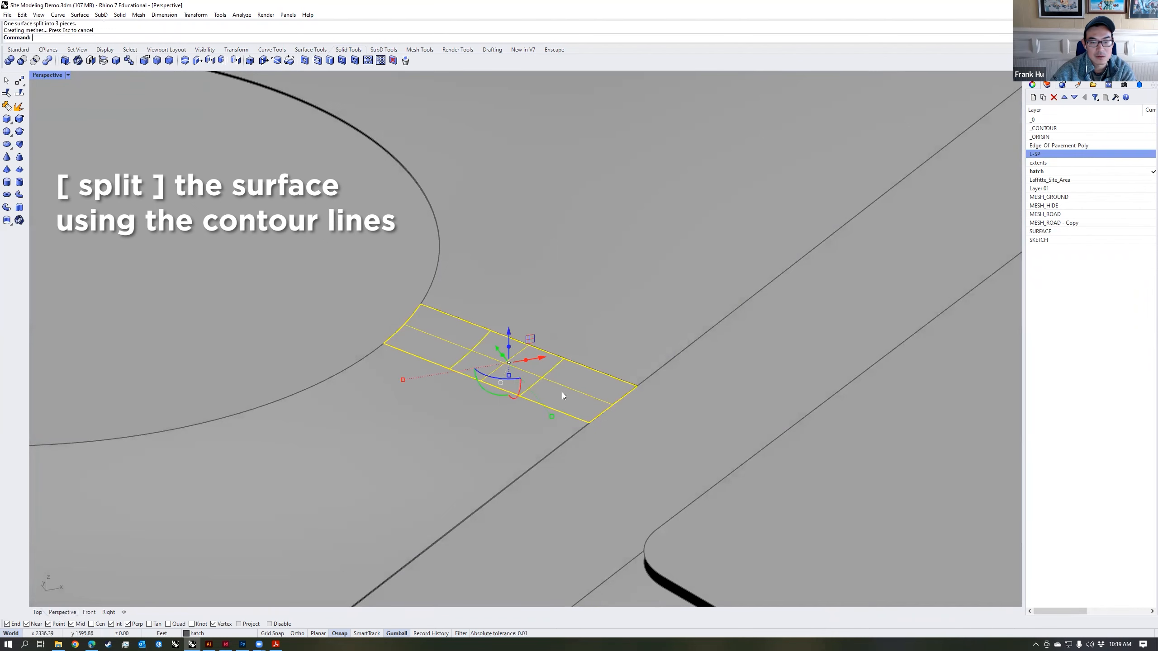
Step: Flatten the short link path's three pieces with SetPt, each at the elevation of its lower edge
click(561, 392)
right_drag(562, 392, 536, 381)
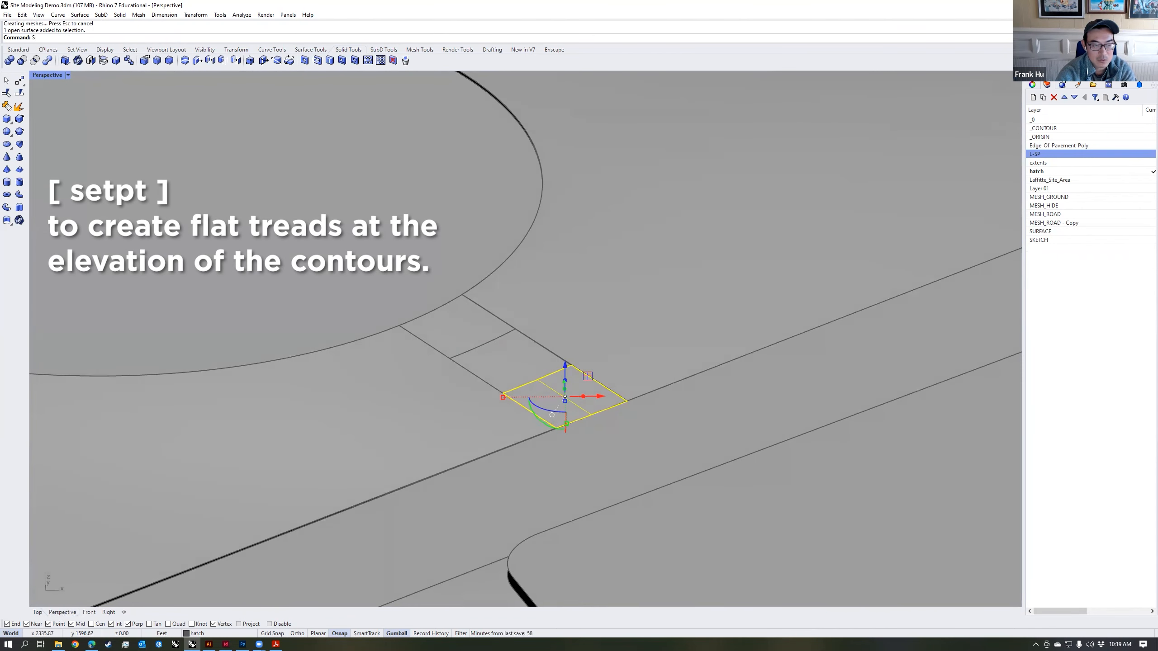
key(Return)
key(Return)
click(595, 412)
click(516, 363)
key(Return)
key(Return)
click(488, 341)
click(475, 333)
key(Return)
key(Return)
click(483, 344)
key(Escape)
Step: Extrude the three flat tread surfaces upward 0.5 ft as solid steps
right_drag(577, 421, 469, 398)
click(474, 398)
shift+click(534, 371)
shift+click(574, 341)
right_drag(576, 342, 585, 373)
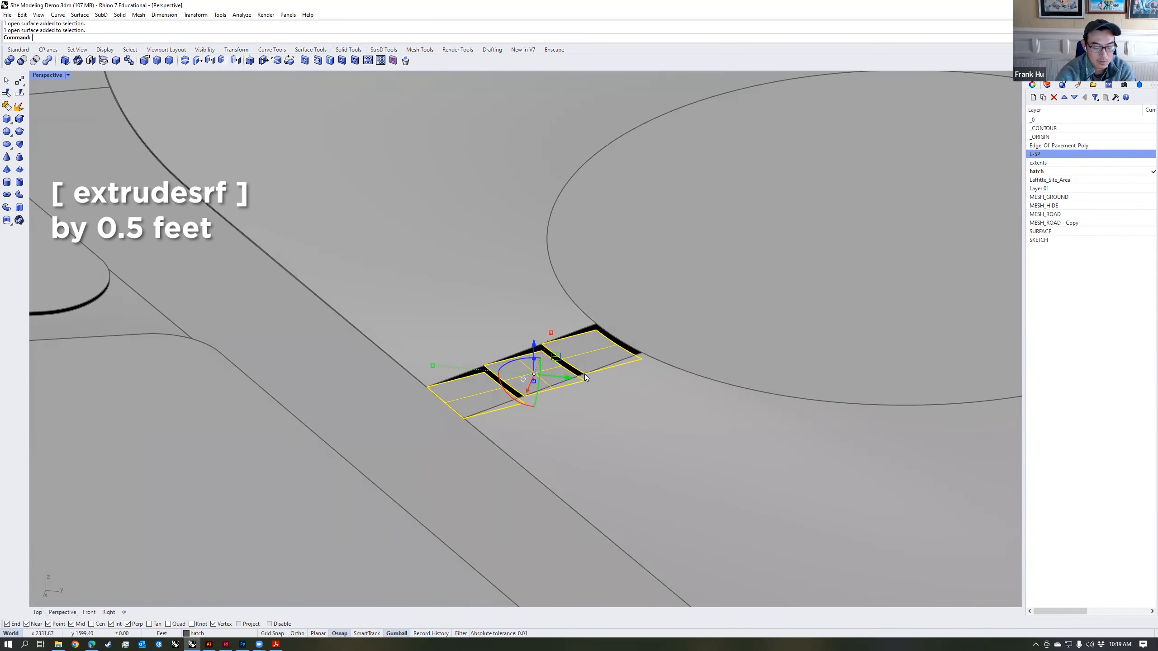
key(Return)
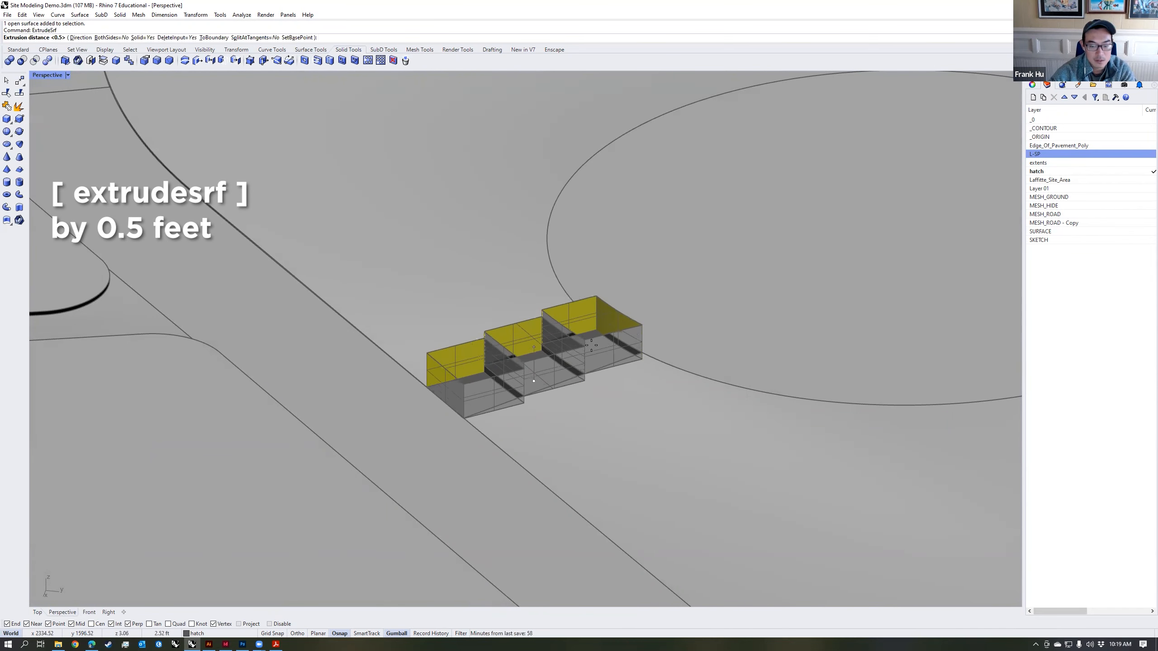
key(Return)
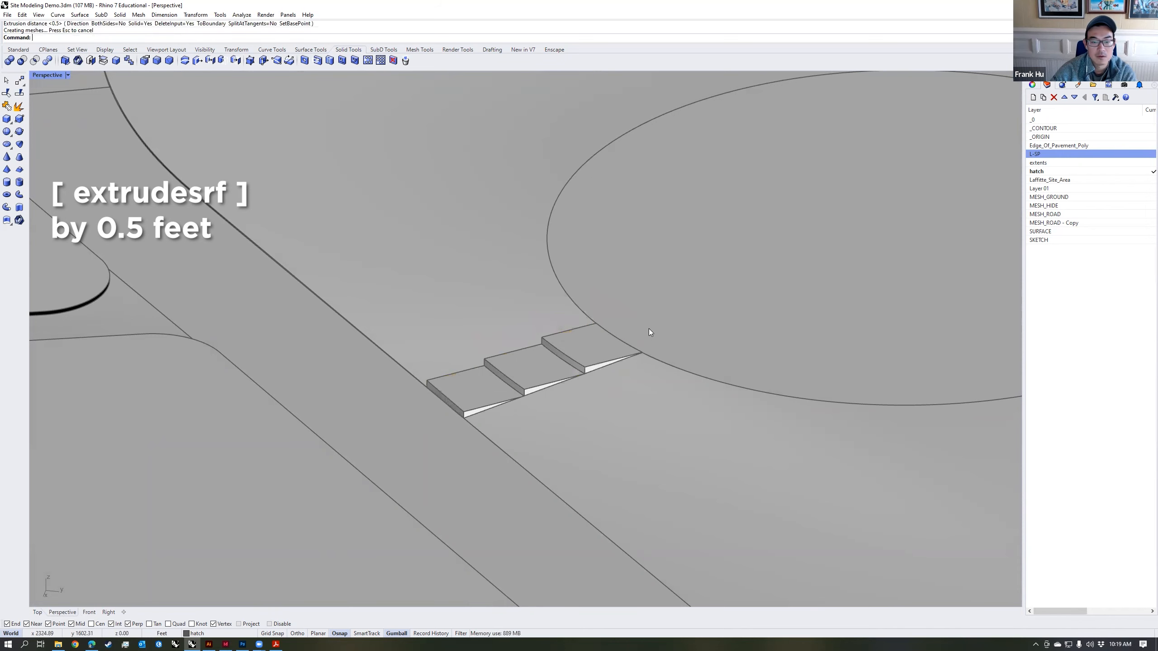
Step: Examine the new solid steps and how they meet the path, lawn and cloud-shaped plaza
scroll(652, 337, down, 5)
scroll(573, 380, up, 5)
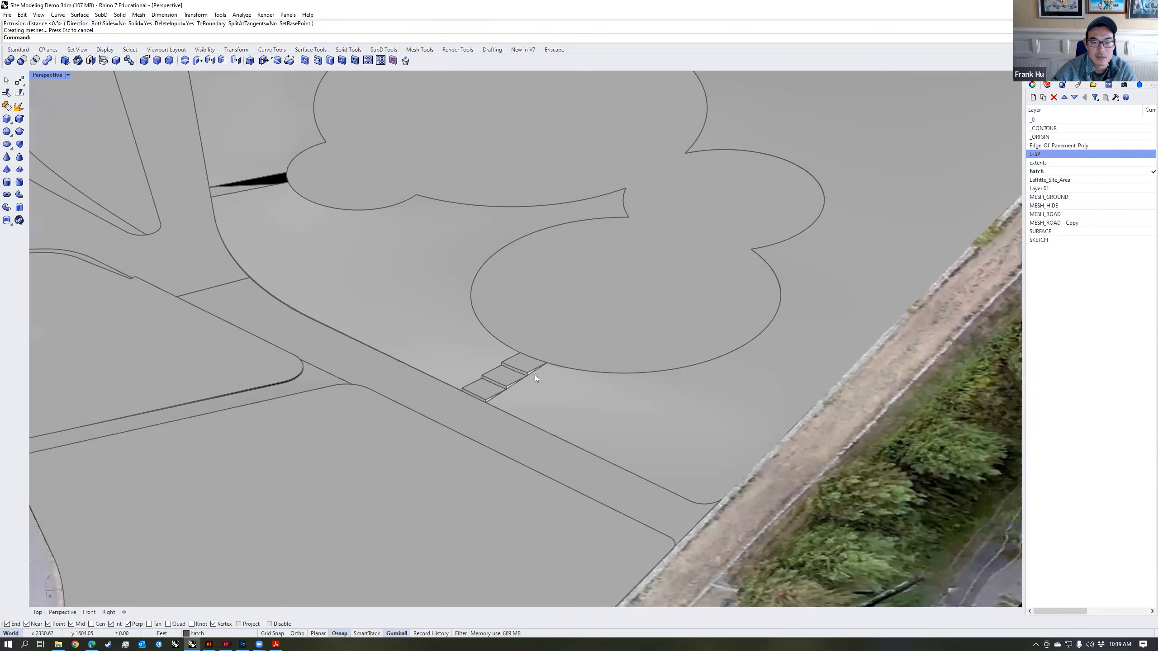
scroll(516, 386, up, 3)
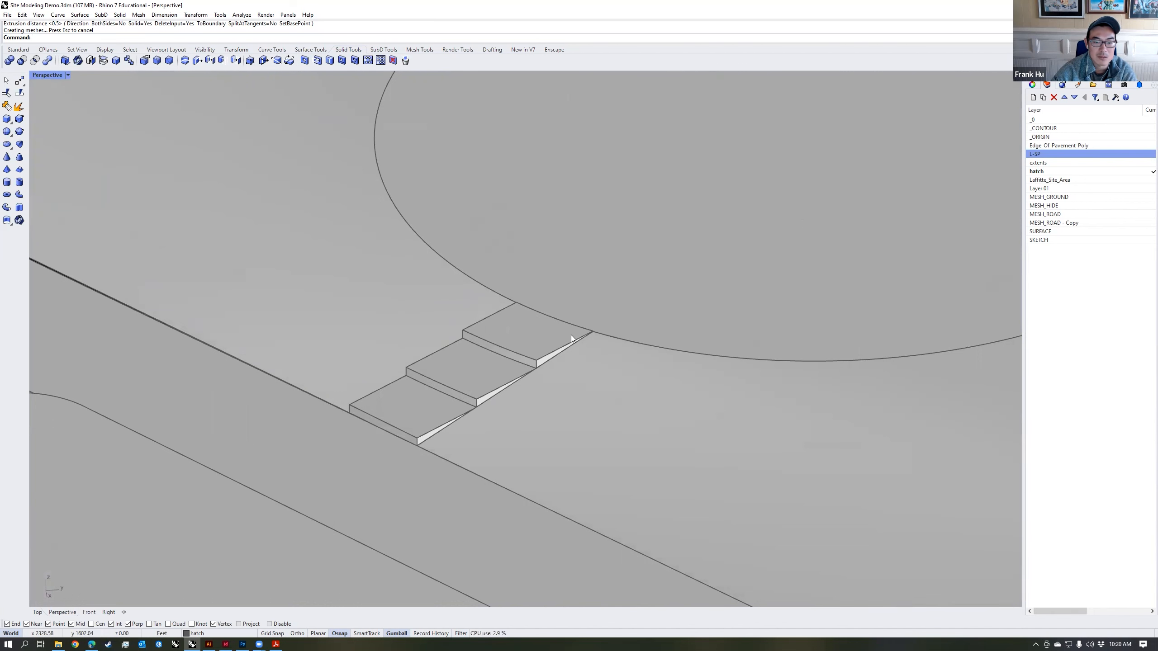
scroll(505, 381, down, 3)
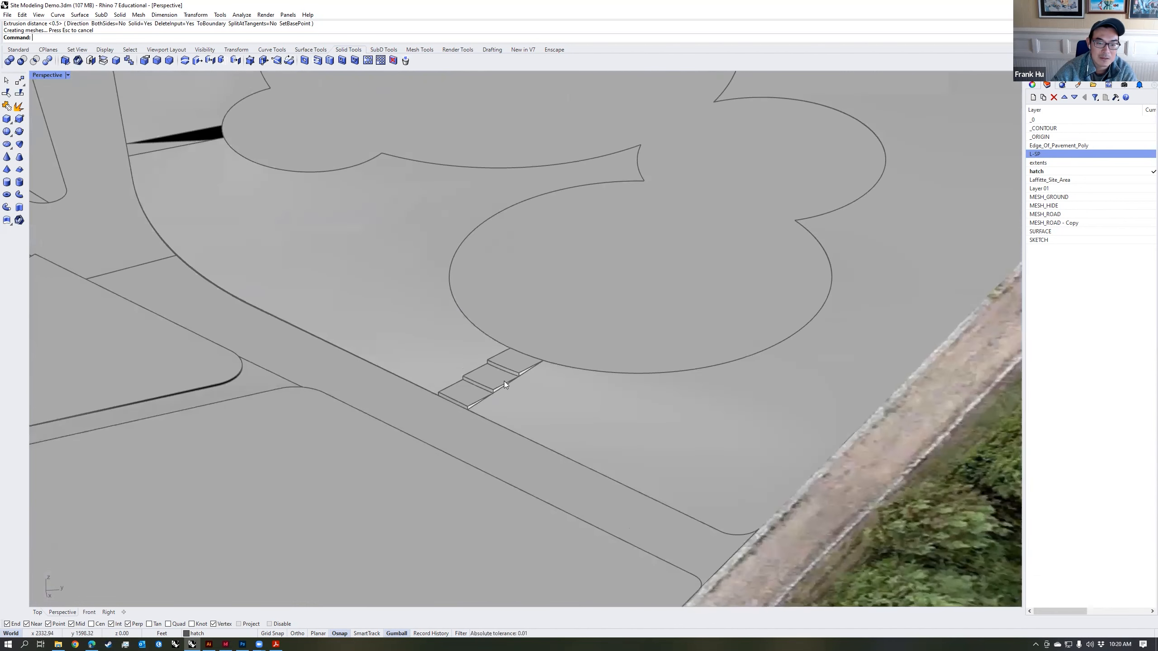
scroll(500, 380, up, 4)
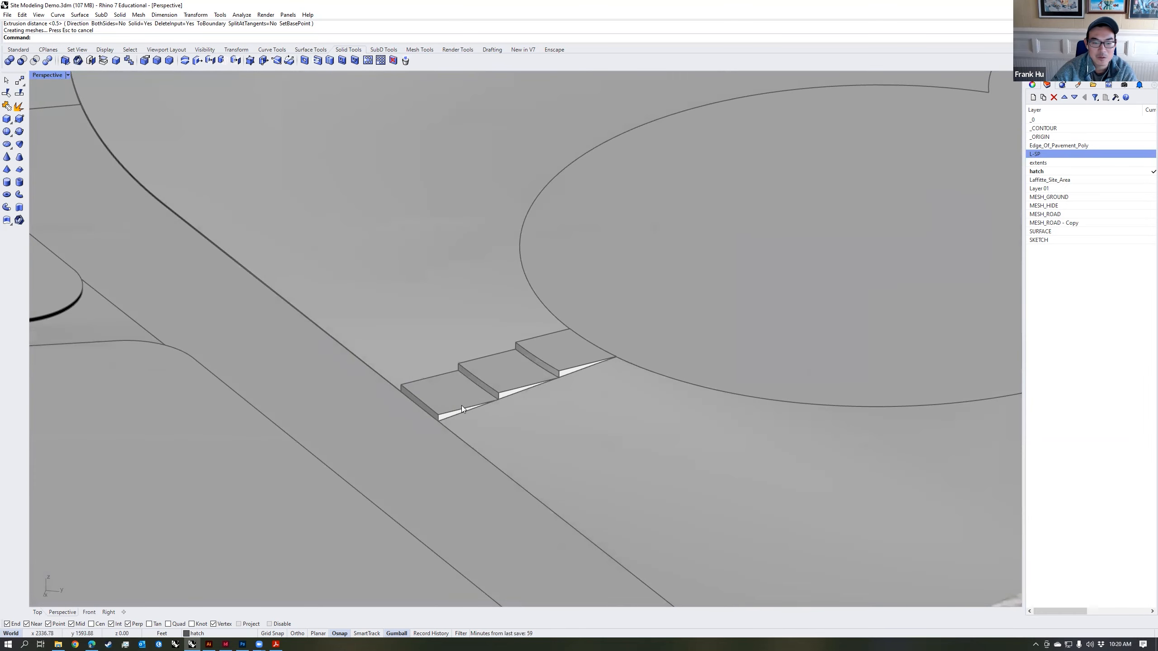
scroll(523, 391, down, 4)
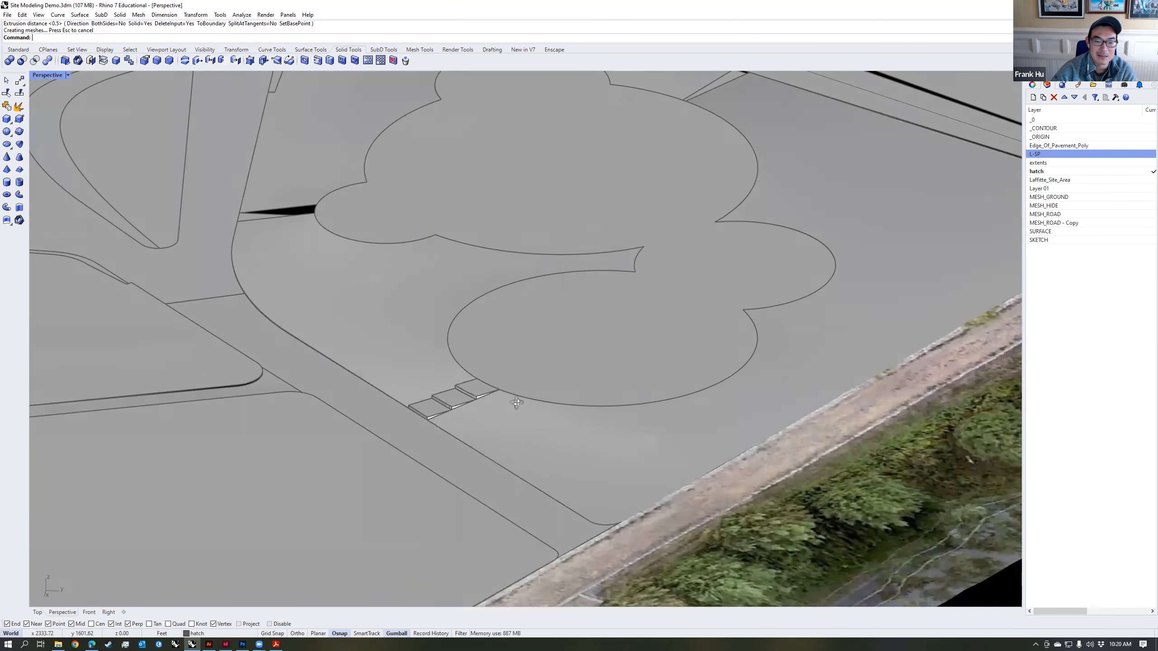
scroll(458, 407, up, 3)
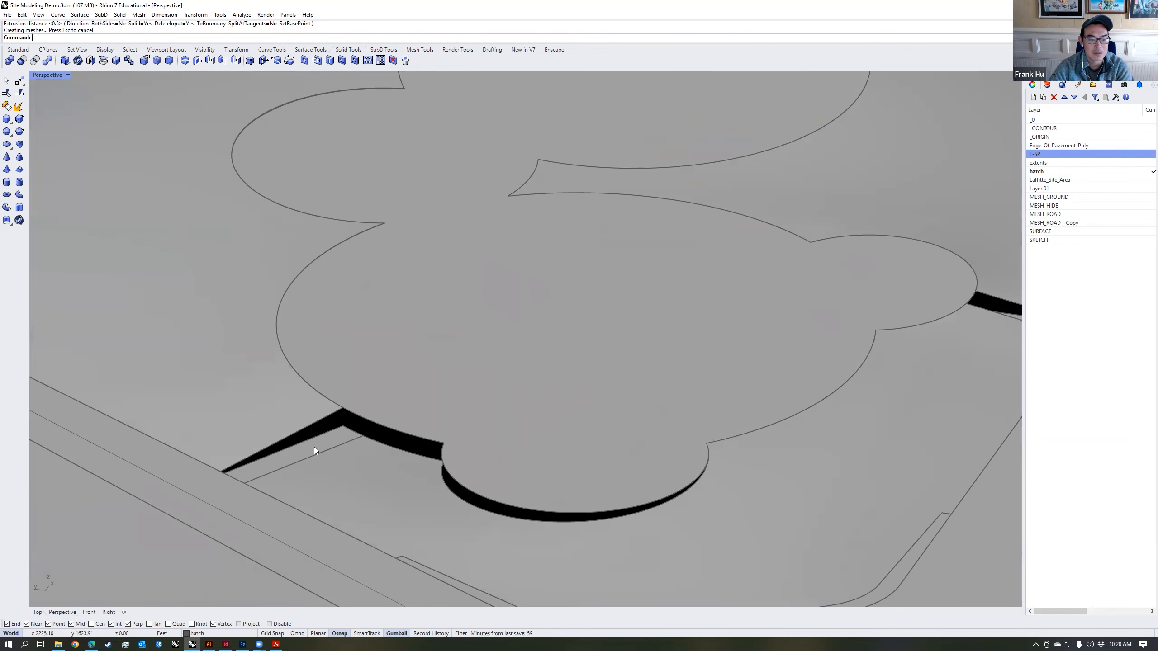
Step: Contour the longer link path on the plaza's opposite side from its lower end's midpoint, vertically, at 0.5 ft spacing
click(314, 448)
shift+right_drag(313, 464, 519, 408)
right_drag(164, 415, 273, 404)
text(COntour)
key(Return)
scroll(401, 449, up, 3)
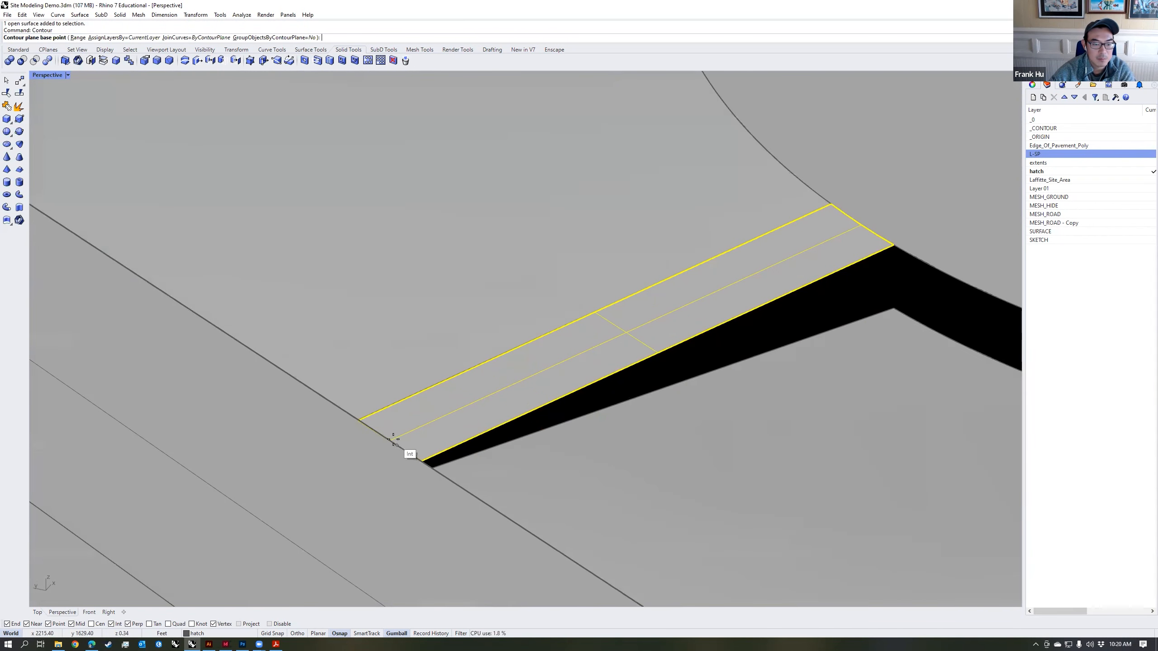
scroll(391, 440, up, 2)
click(388, 443)
key(ctrl+F2)
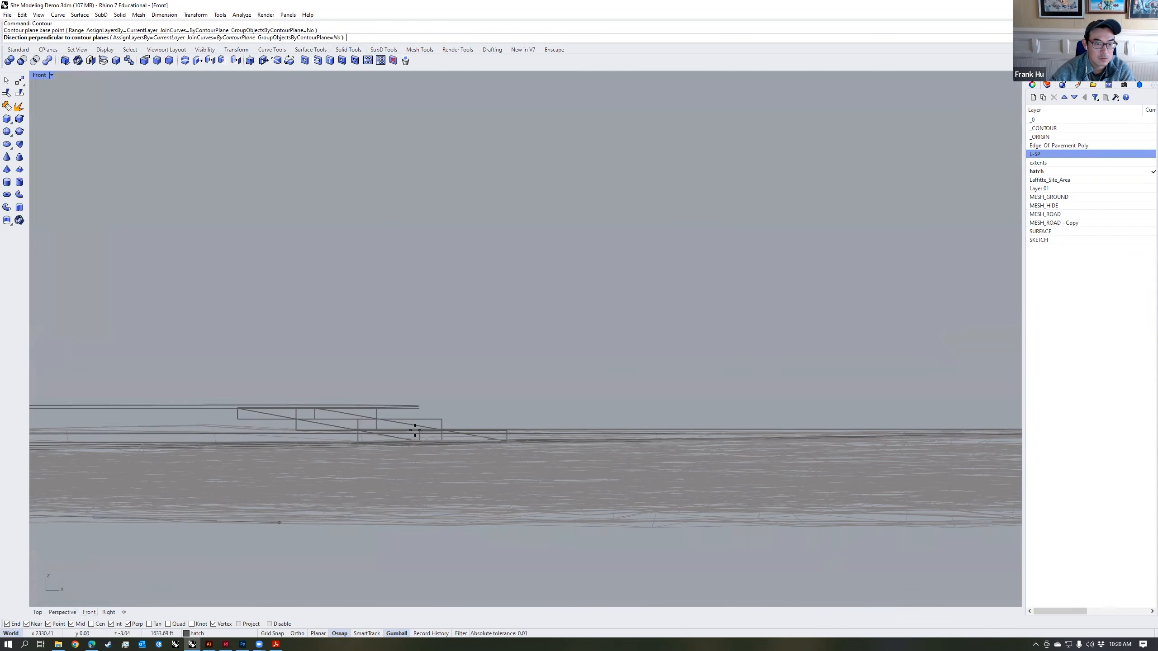
scroll(414, 431, down, 6)
right_drag(414, 430, 551, 403)
scroll(551, 403, up, 3)
click(551, 396)
key(Return)
click(63, 612)
Step: Split the longer link path surface into four tread pieces using its contour lines
key(Escape)
text(split)
key(Return)
click(482, 391)
key(Return)
click(452, 418)
key(Return)
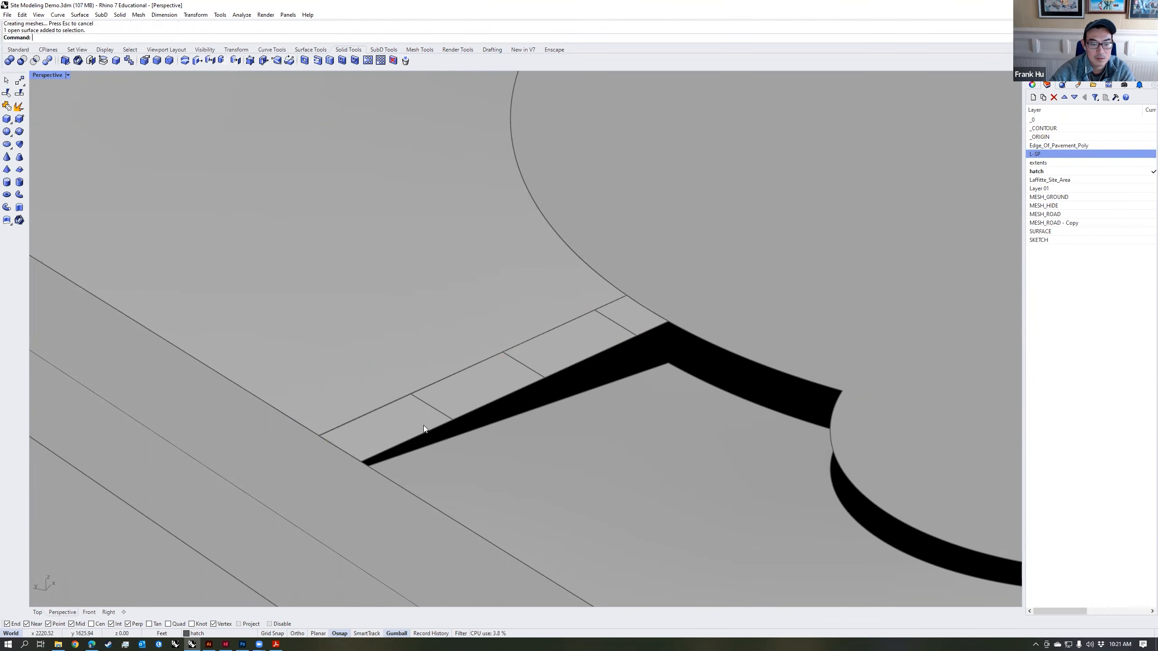
Step: Flatten the longer link path's four pieces with SetPt, each at the elevation of its lower edge
click(416, 433)
text(setpt)
key(Return)
key(Return)
click(361, 462)
click(478, 387)
key(Return)
key(Return)
click(453, 420)
click(552, 352)
key(Return)
Step: Extrude the longer link path's four flat treads upward 0.5 ft into solid steps
key(Return)
click(545, 378)
click(622, 327)
key(Return)
key(Return)
click(636, 336)
text(E)
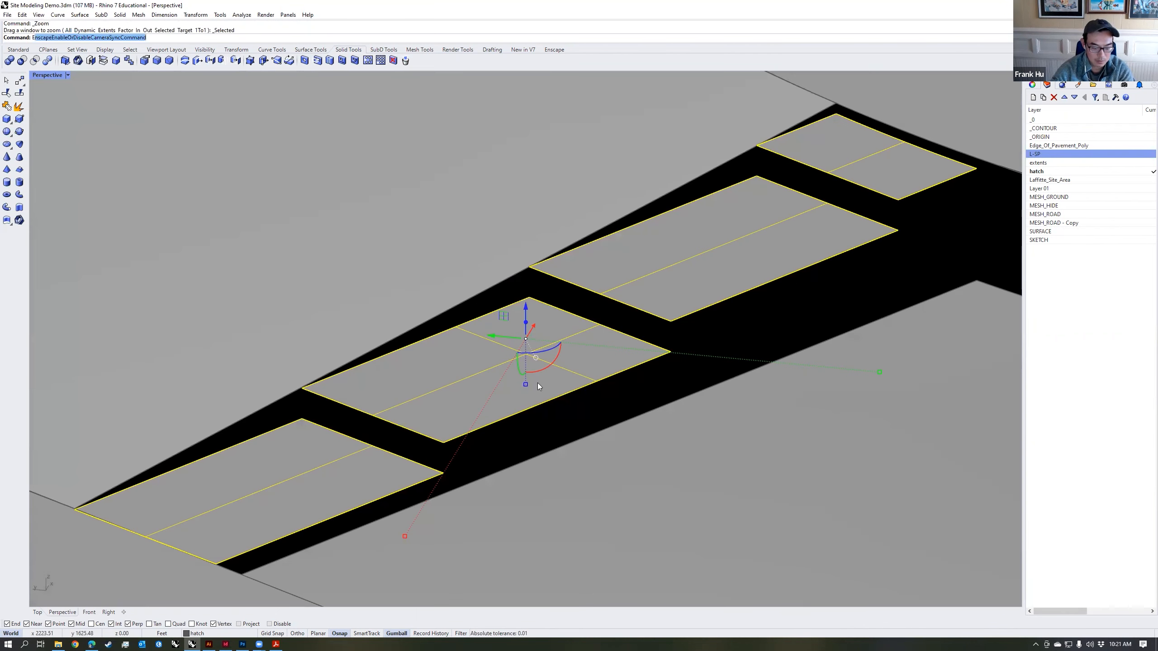
text(xtrudesrf)
key(Return)
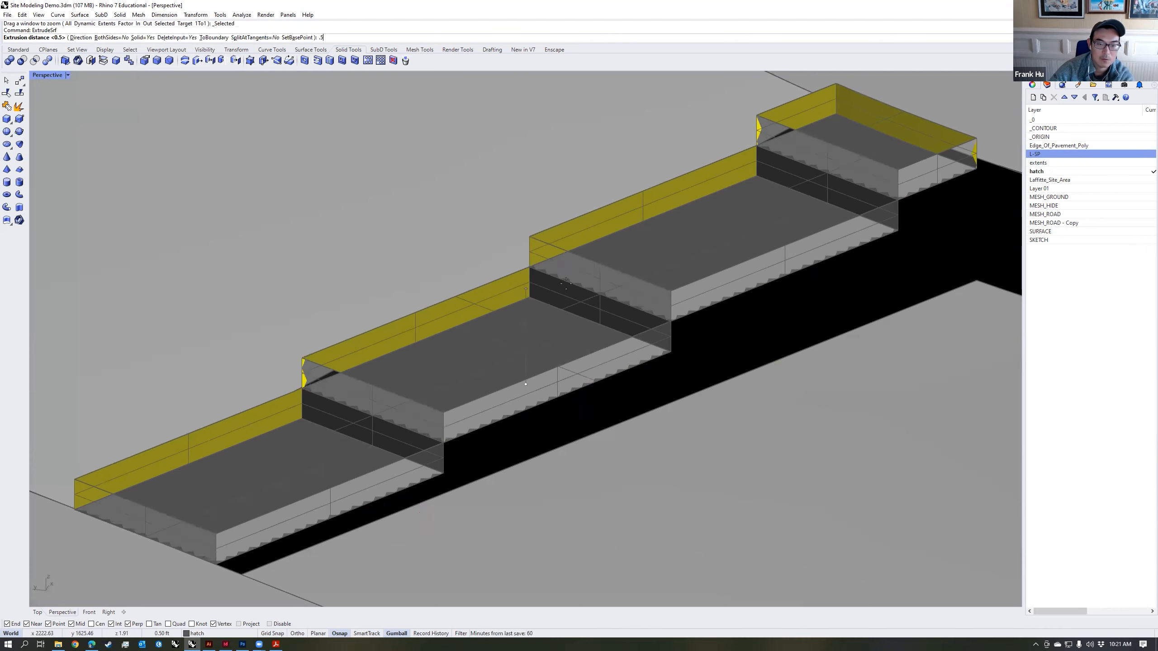
key(Return)
scroll(701, 339, down, 5)
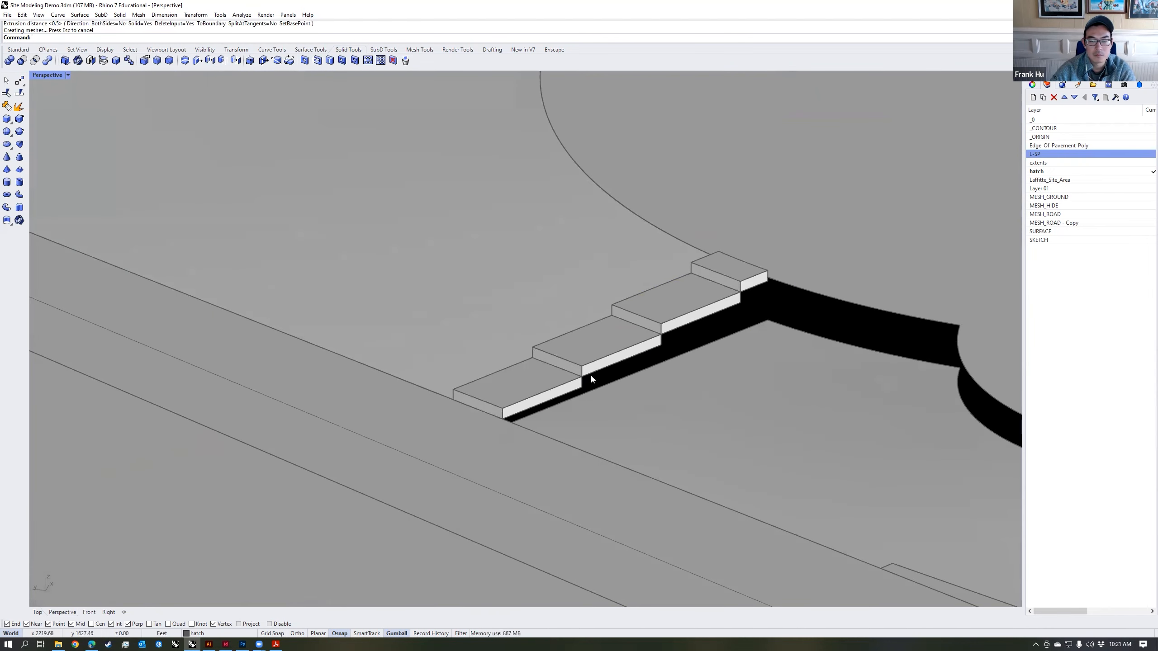
Step: Extrude the curved strip at the lawn corner by the path junction upward 1.5 ft as a solid seatwall
scroll(591, 379, down, 3)
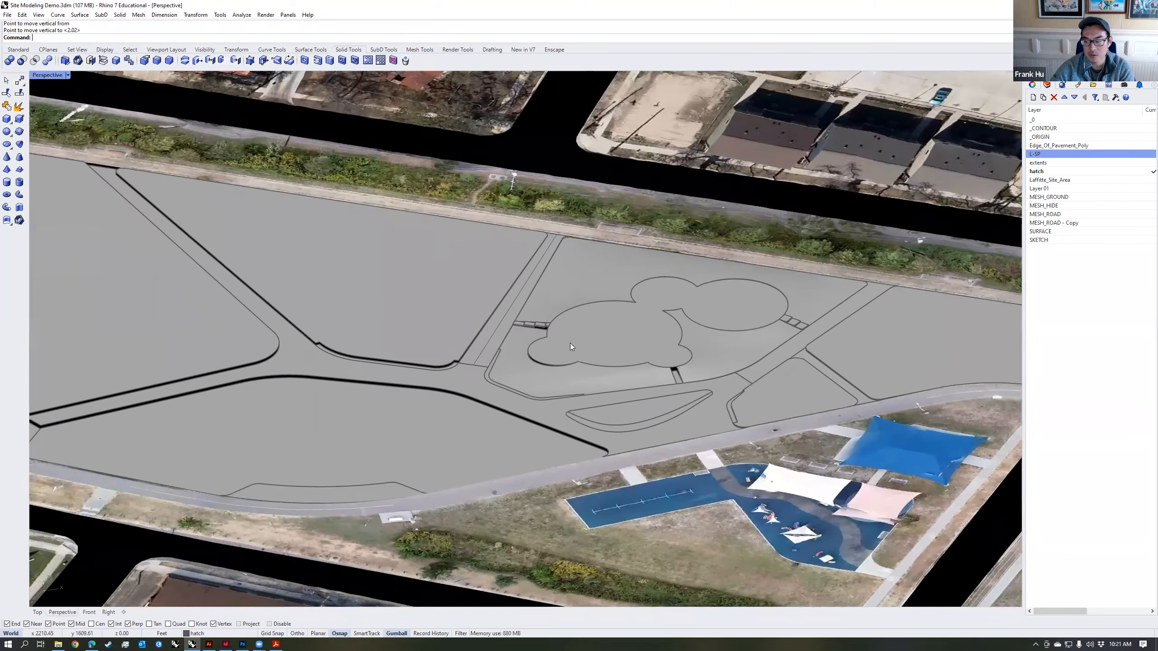
right_drag(570, 343, 498, 362)
scroll(499, 362, up, 2)
scroll(498, 366, down, 6)
scroll(498, 368, up, 6)
scroll(500, 370, up, 2)
scroll(501, 371, down, 6)
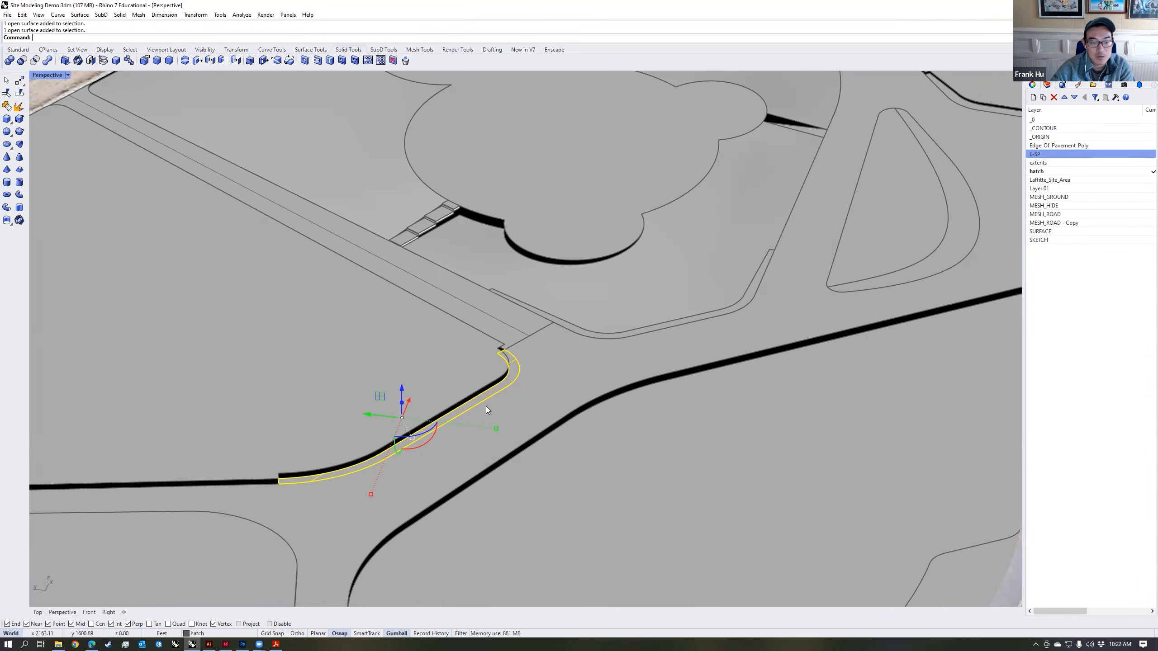
right_drag(486, 406, 458, 381)
scroll(511, 374, up, 9)
text(extrudesrf)
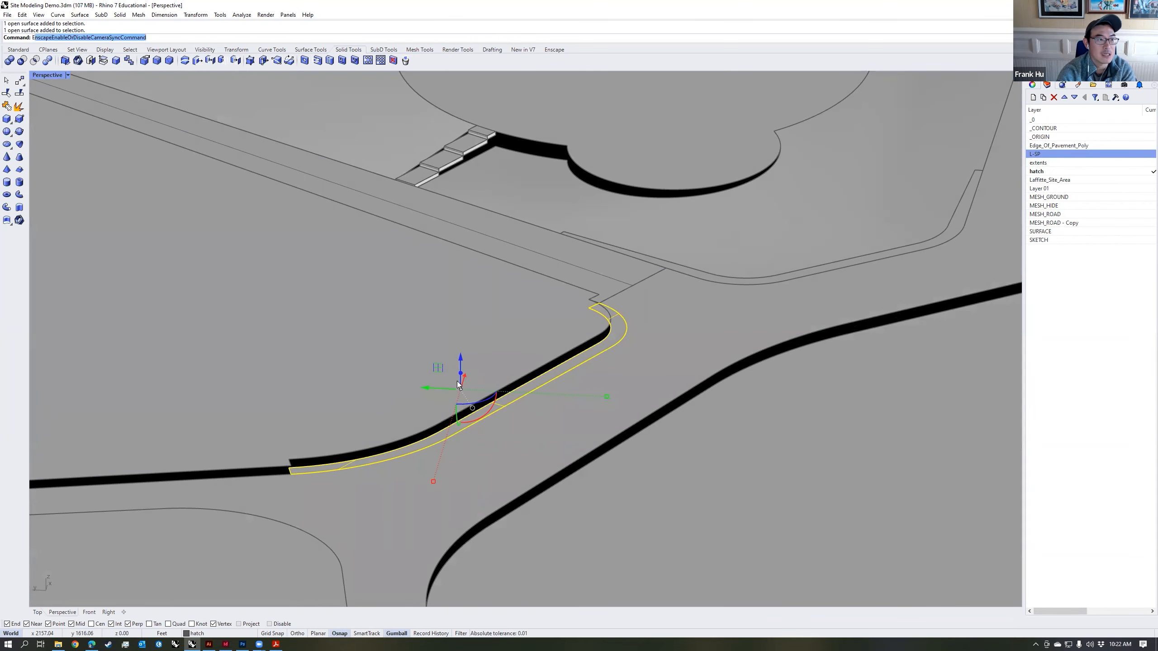
key(Return)
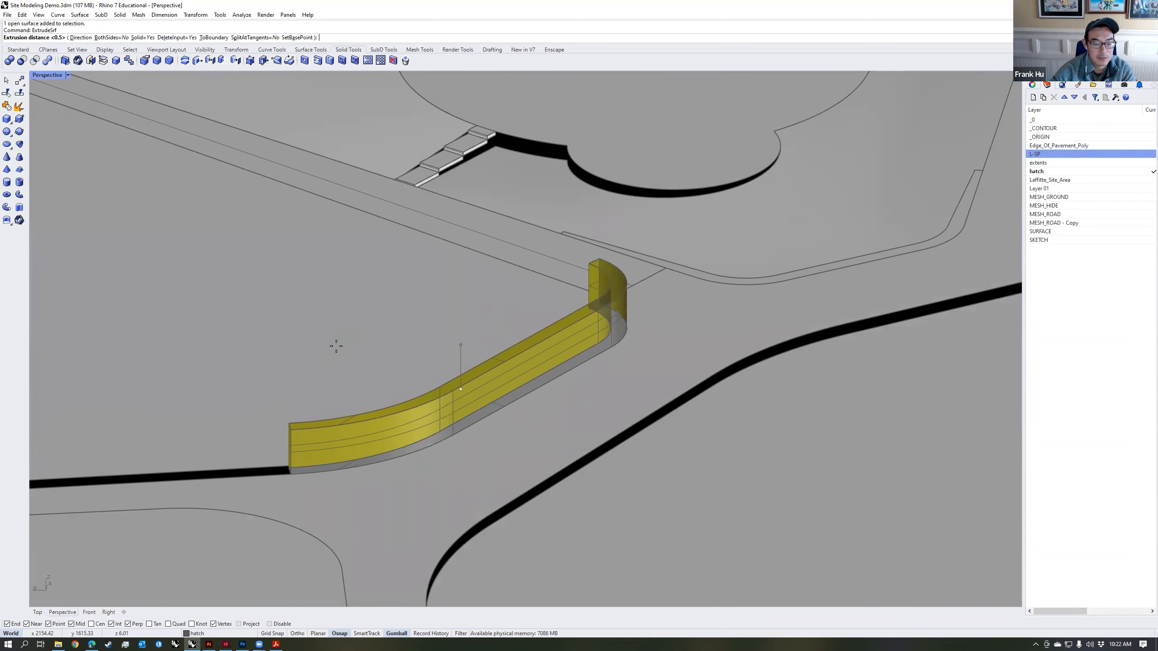
text(1.5)
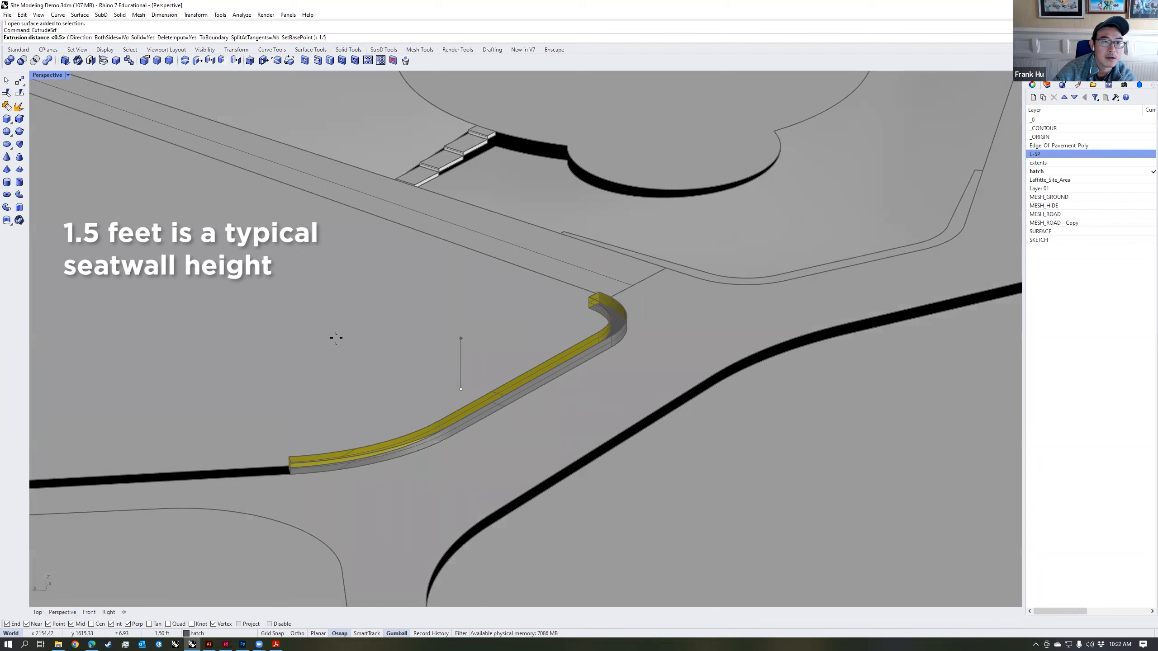
key(Return)
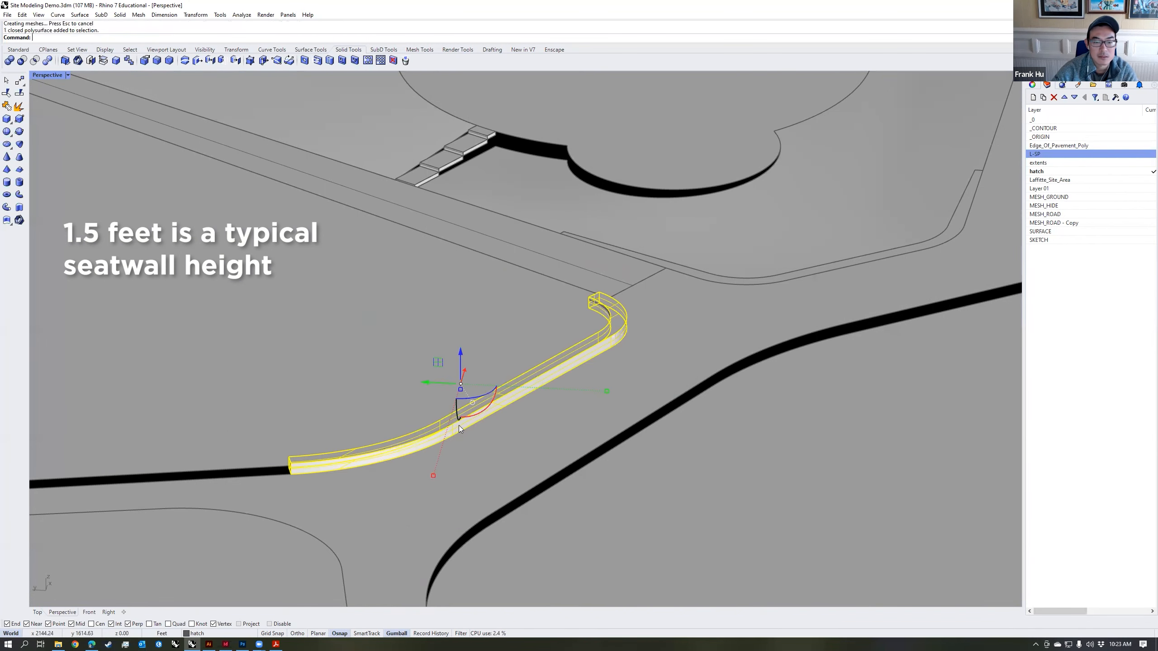
right_drag(578, 398, 611, 424)
key(Escape)
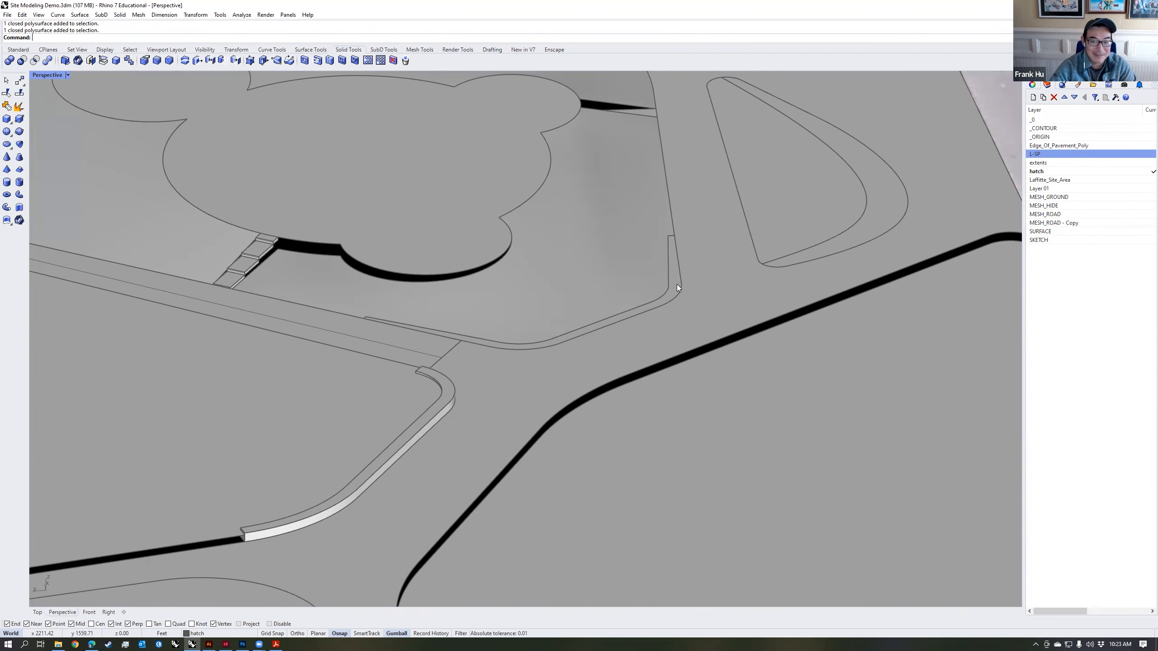
Step: Zoom to the bent wall strip around the plaza lawn's corner and isolate it with a new layer current
click(677, 284)
right_drag(655, 321, 570, 275)
text(zs)
key(Return)
scroll(526, 310, down, 4)
scroll(593, 297, down, 6)
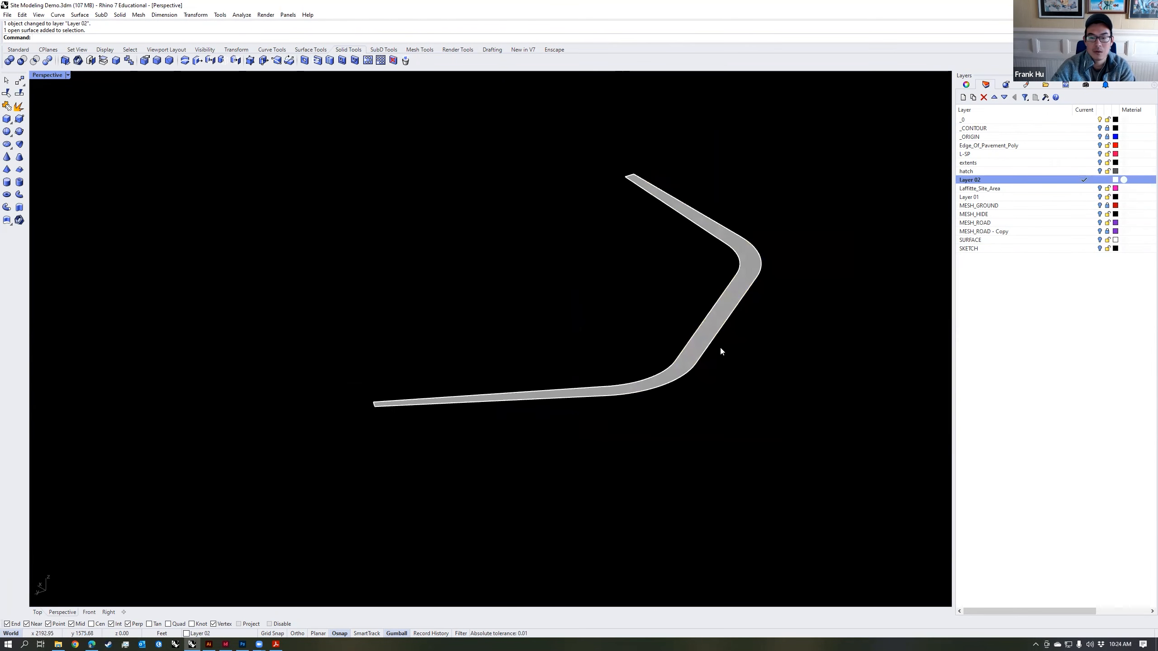
drag(753, 368, 694, 294)
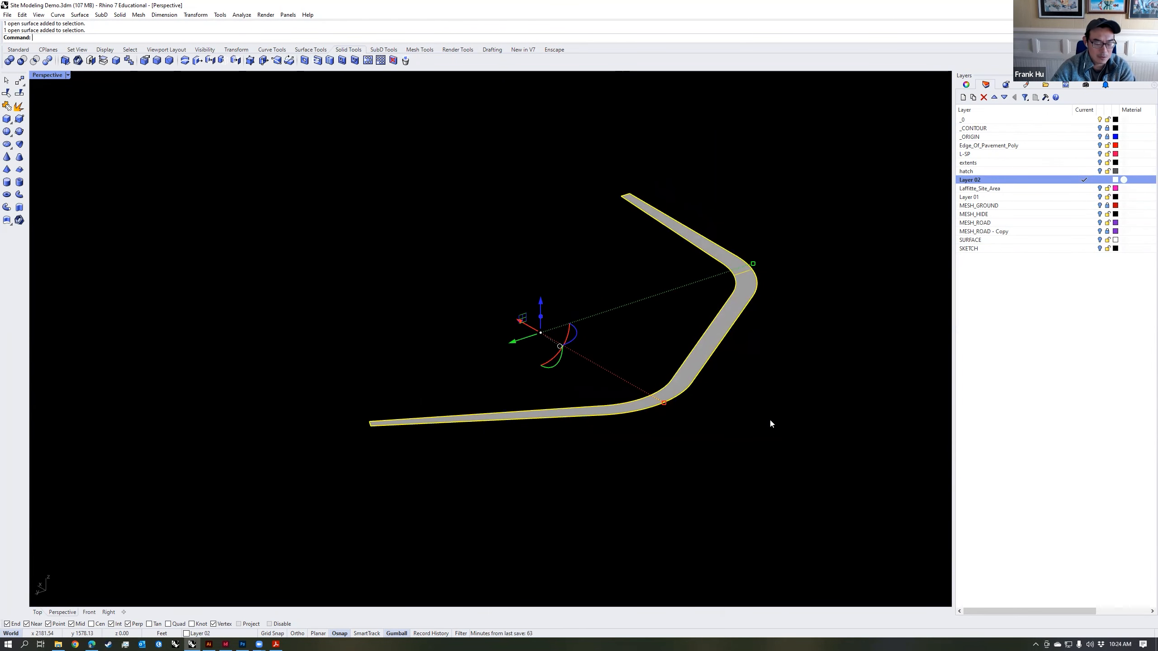
Step: Duplicate the isolated strip's edge as a curve on the current layer with DupEdge
text(Dup)
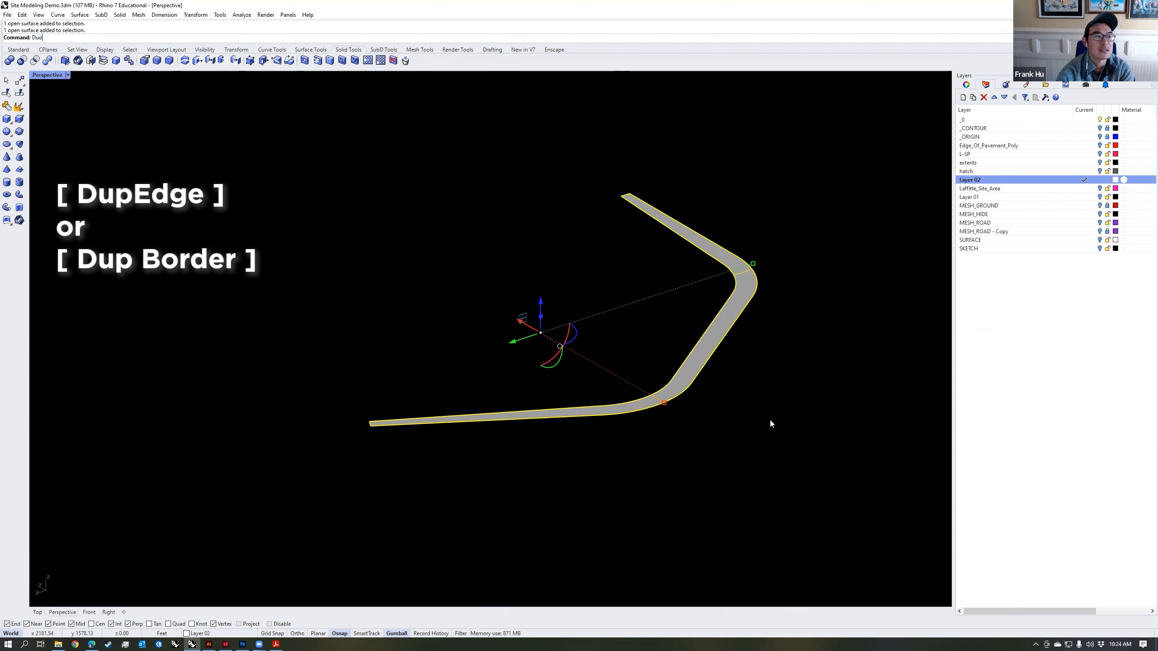
text(Edge)
key(Return)
click(657, 391)
key(Return)
click(724, 336)
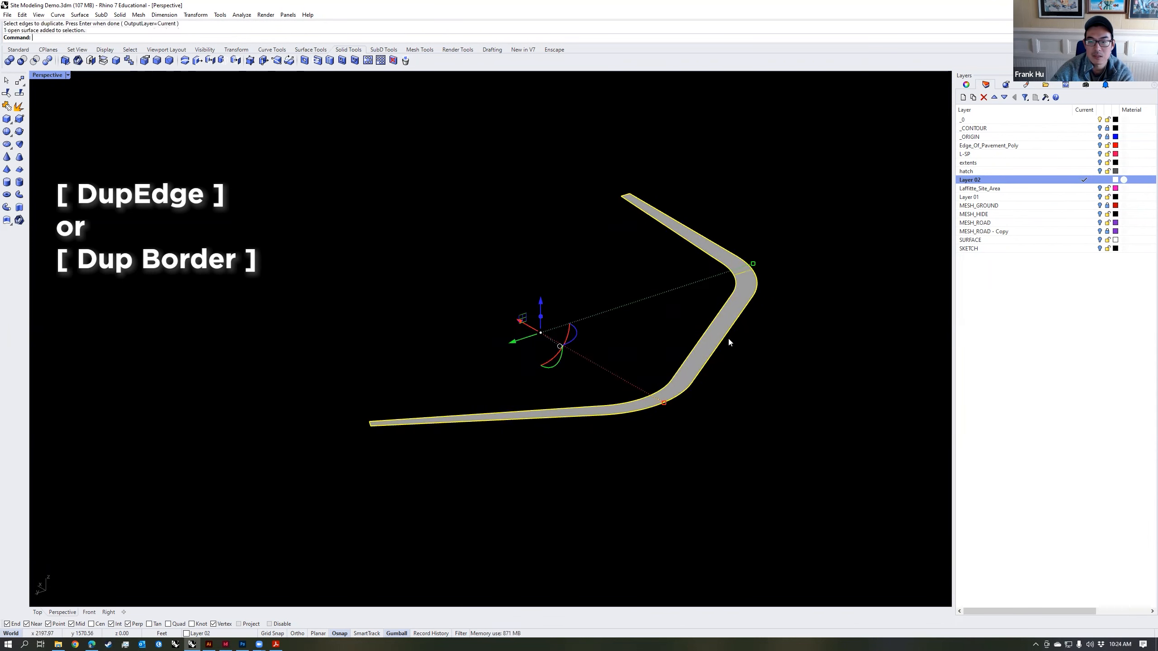
Step: Delete the strip surface so only its duplicated border remains, and explode the border curve into segments
key(Delete)
click(730, 328)
key(Escape)
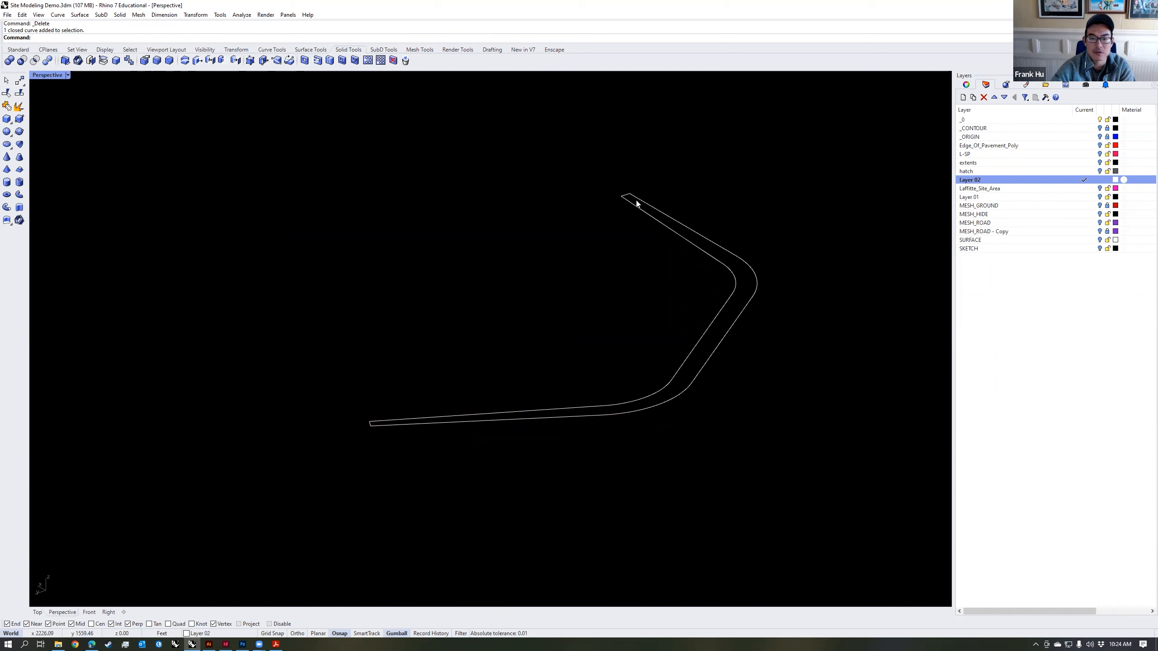
click(711, 315)
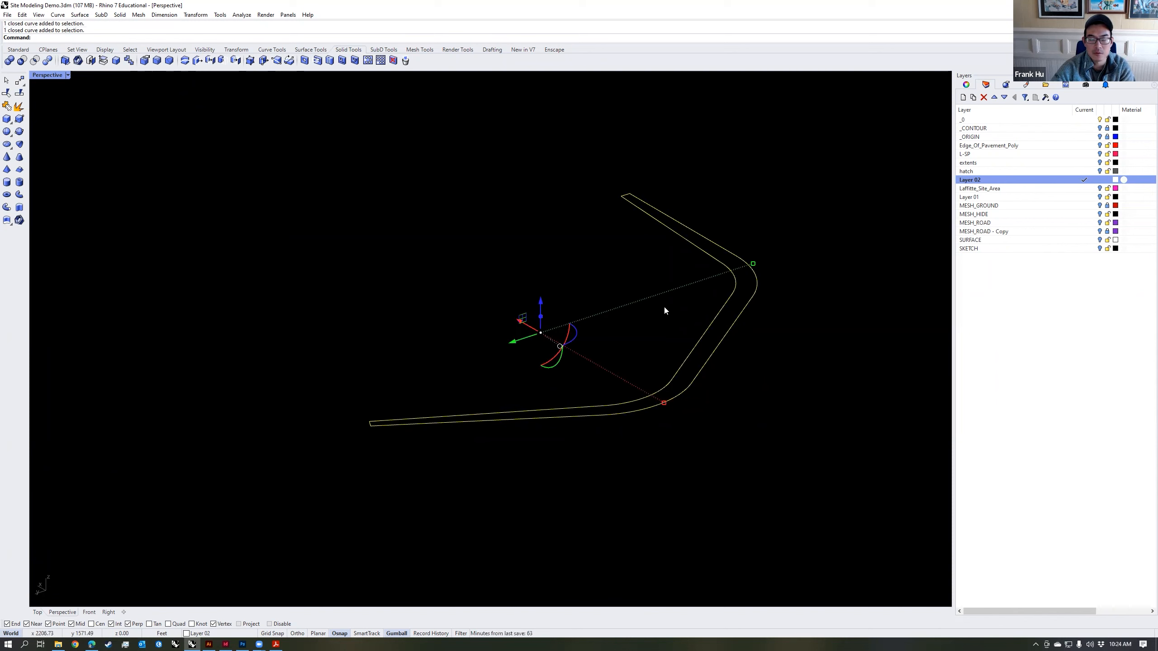
text(explode)
key(Return)
Step: Delete the two short end segments of the exploded border and join the remaining segments into two long rail curves
click(627, 196)
key(Delete)
click(375, 424)
click(413, 450)
key(Delete)
drag(799, 463, 292, 168)
key(Escape)
right_drag(771, 358, 733, 355)
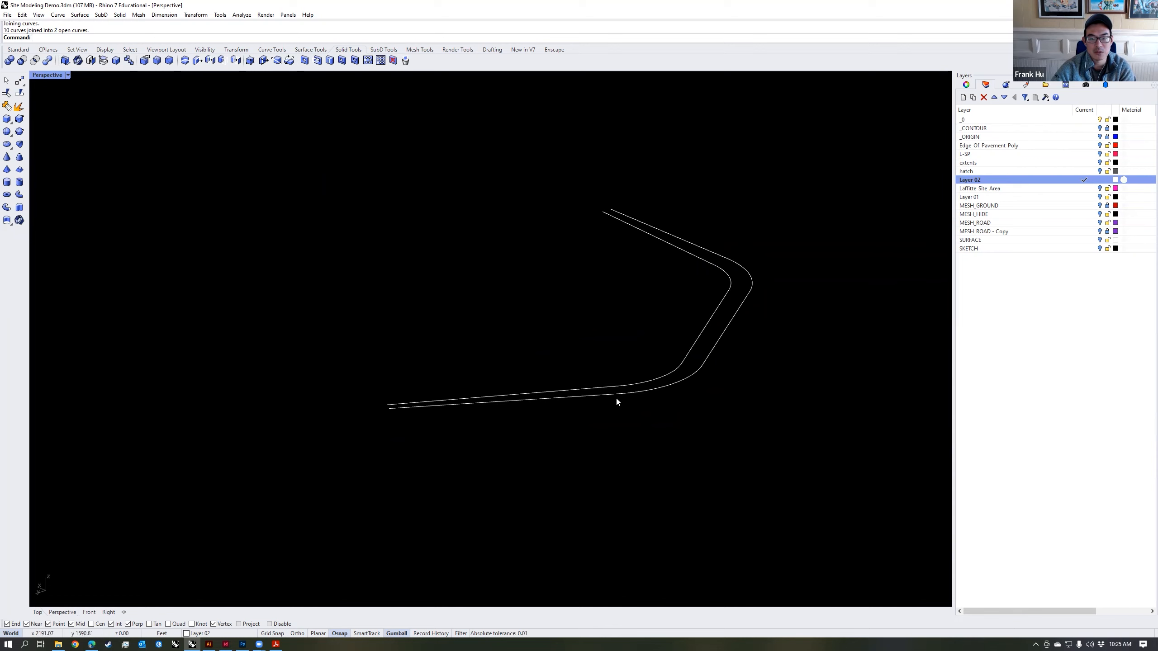
Step: Check the rail curves' location against the SKETCH underlay and return to a close view of the rails alone
click(1099, 250)
mouse_move(698, 278)
right_down()
mouse_move(701, 299)
mouse_move(622, 405)
right_up()
scroll(689, 312, down, 4)
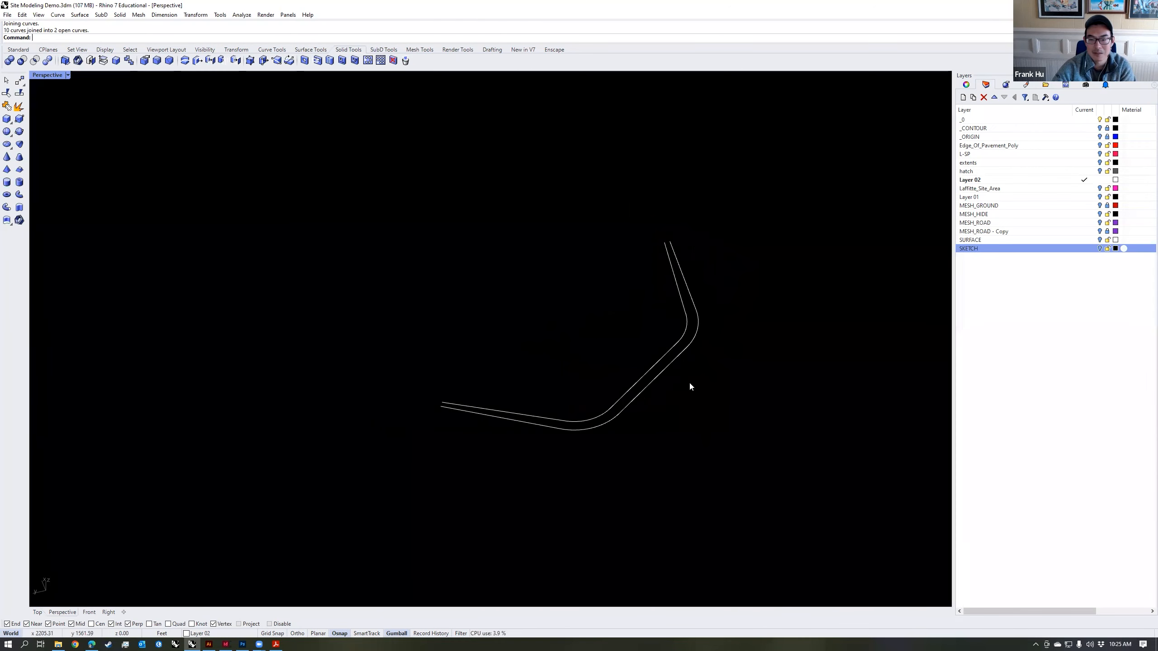
drag(690, 382, 626, 343)
text(zs)
key(Return)
key(Escape)
right_drag(690, 307, 762, 375)
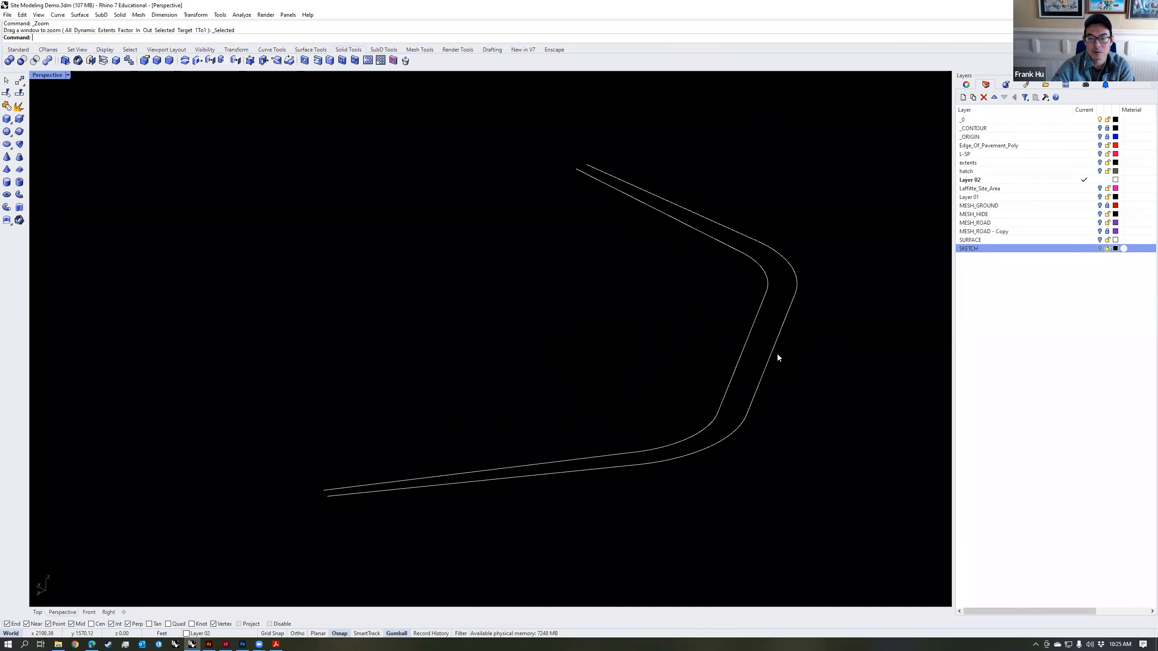
right_drag(770, 352, 760, 373)
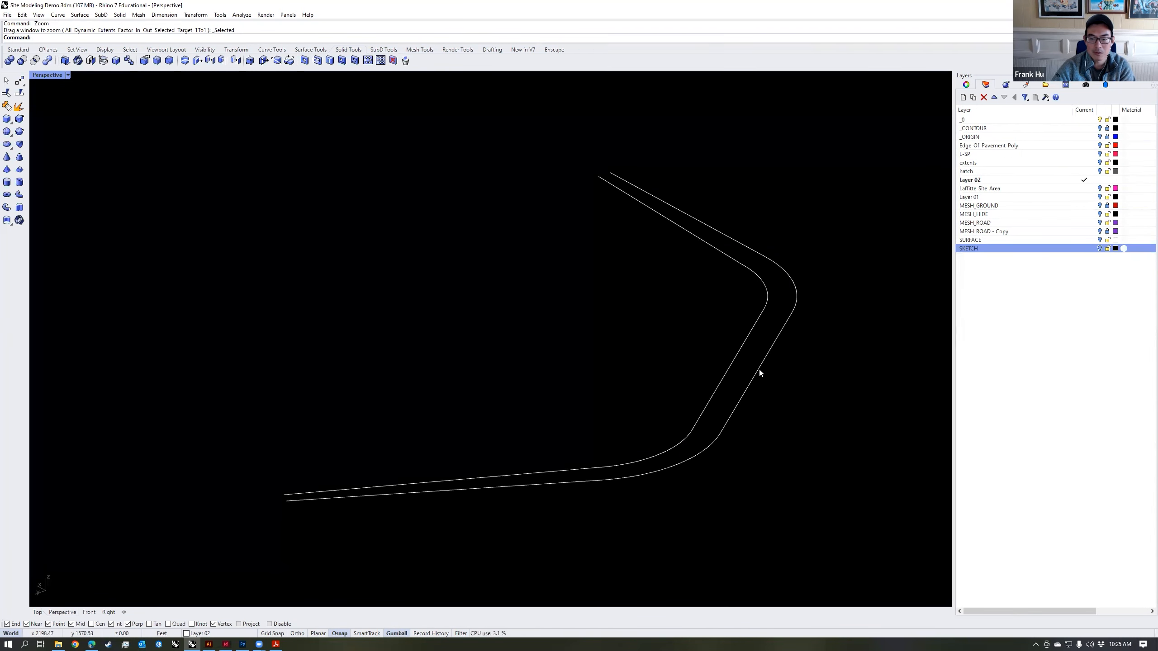
Step: Orient the CPlane perpendicular to the outer rail with the Curve option, placing its origin at the midpoint of the straight middle stretch
click(757, 374)
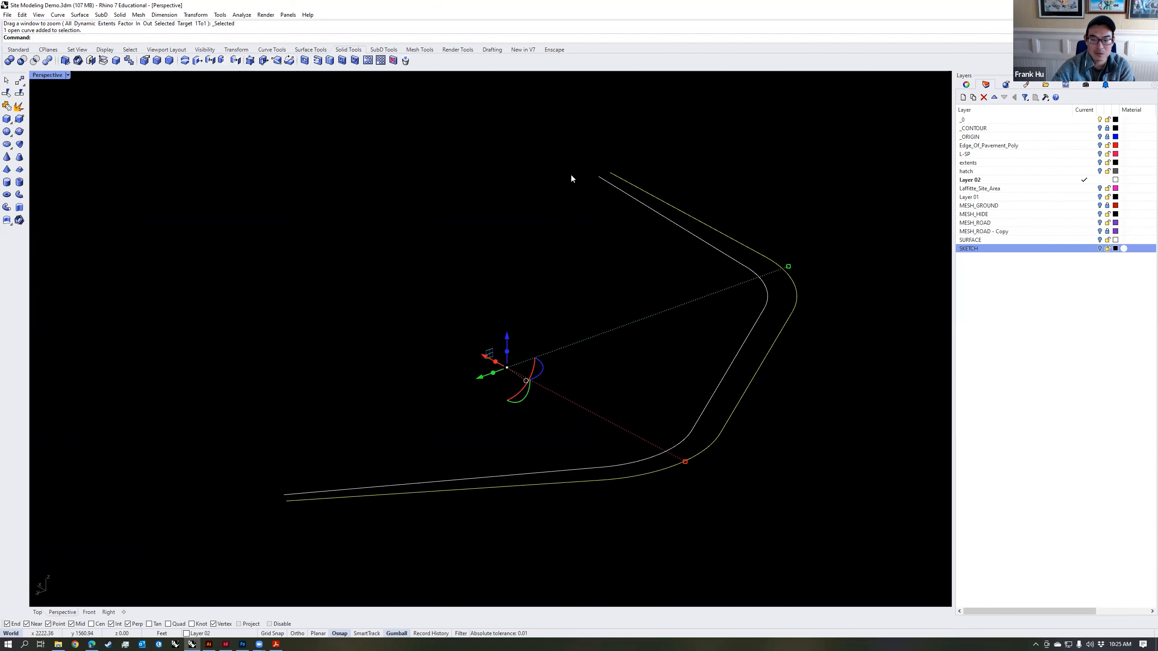
click(773, 394)
shift+right_drag(774, 394, 764, 390)
text(C)
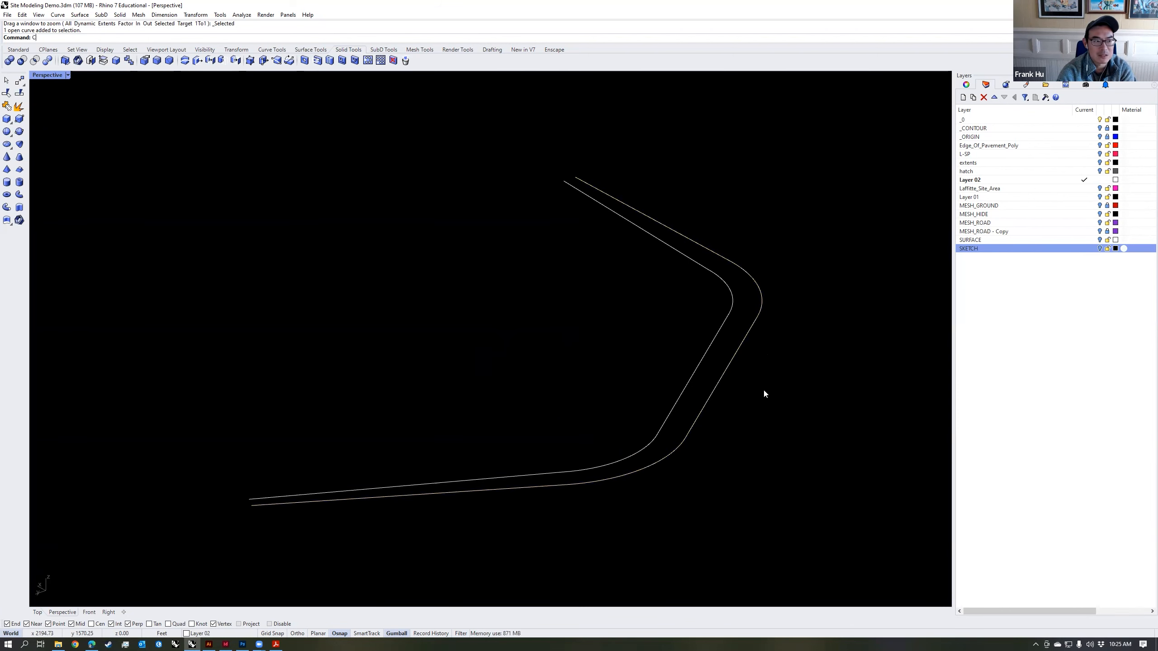
text(Plane)
key(Return)
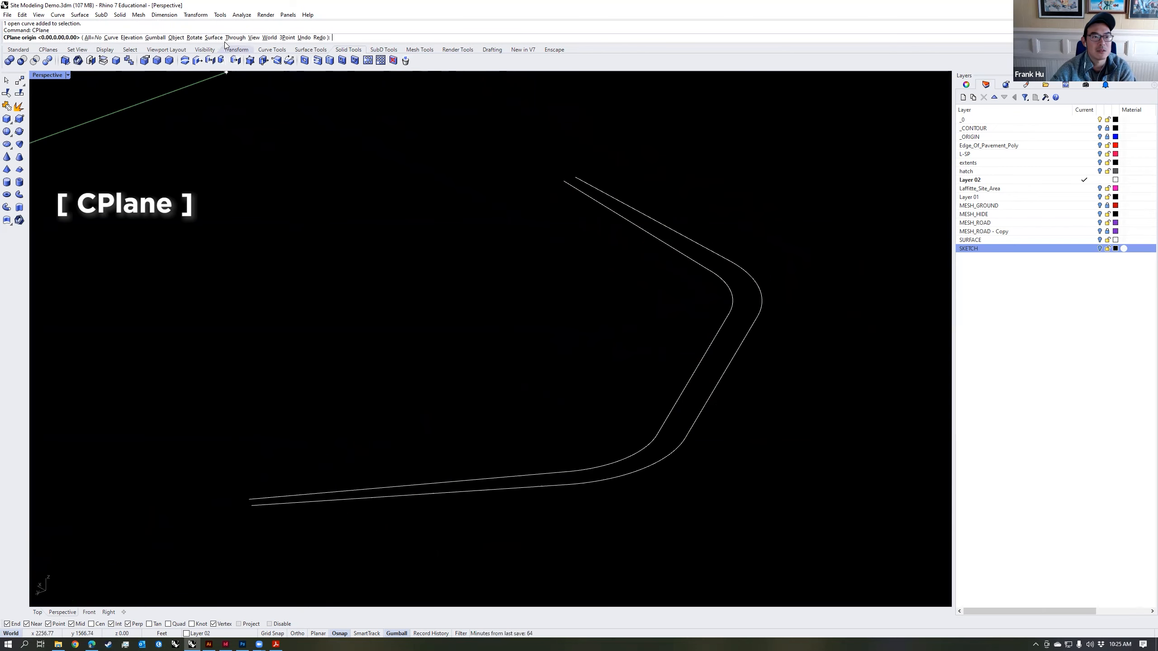
click(110, 38)
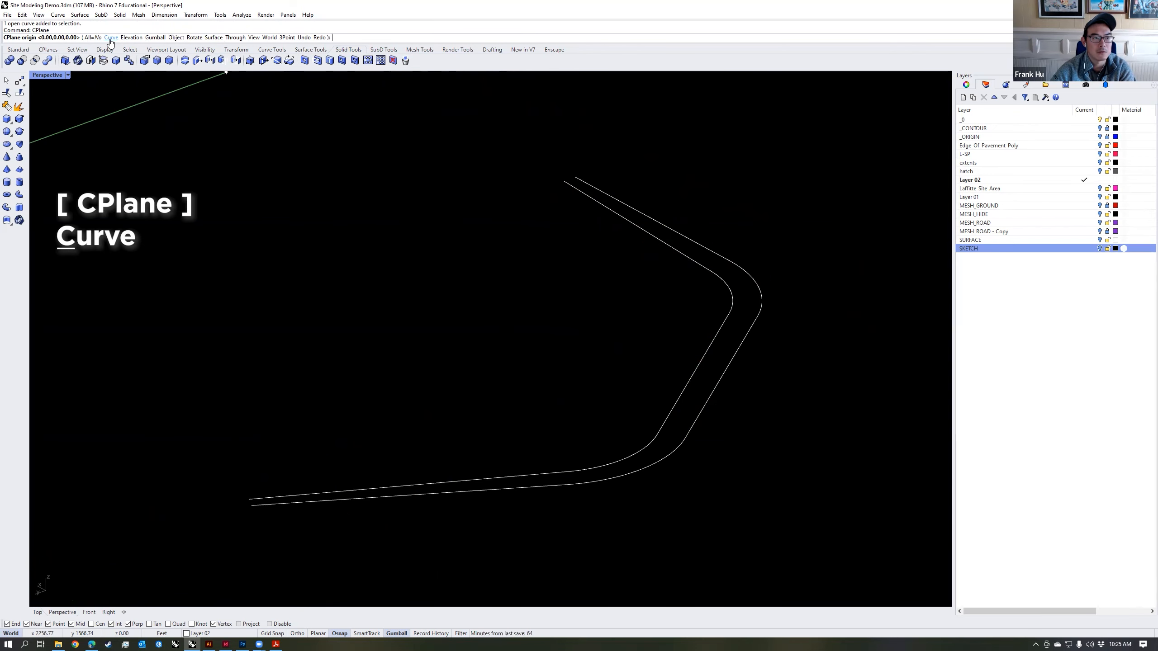
click(110, 38)
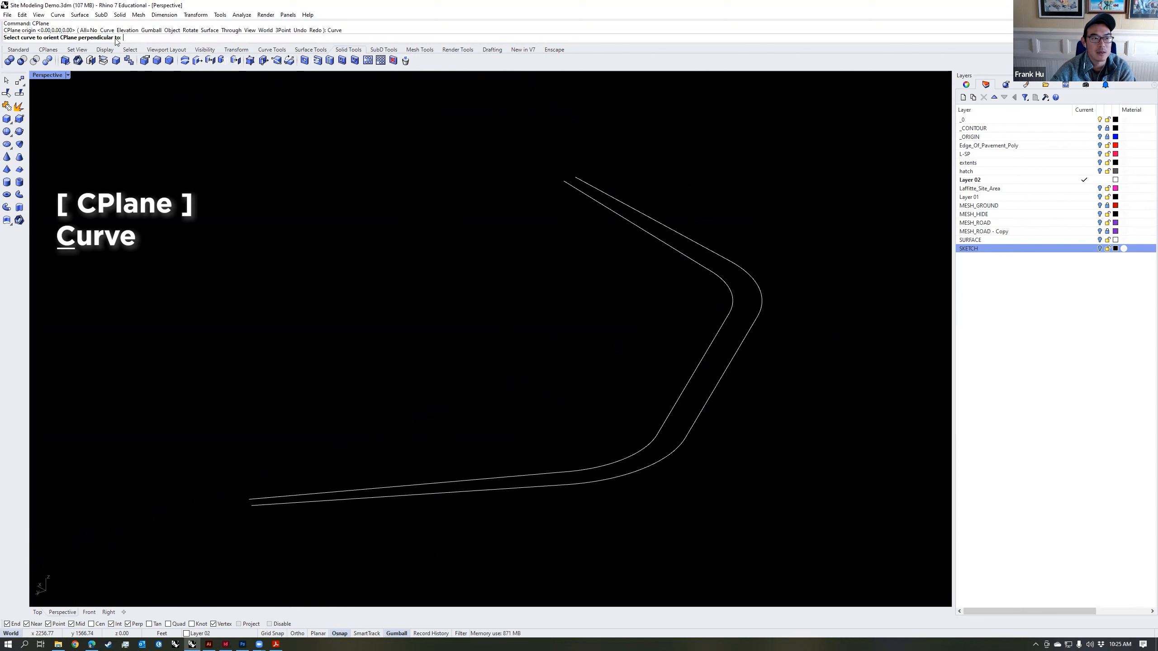
click(728, 369)
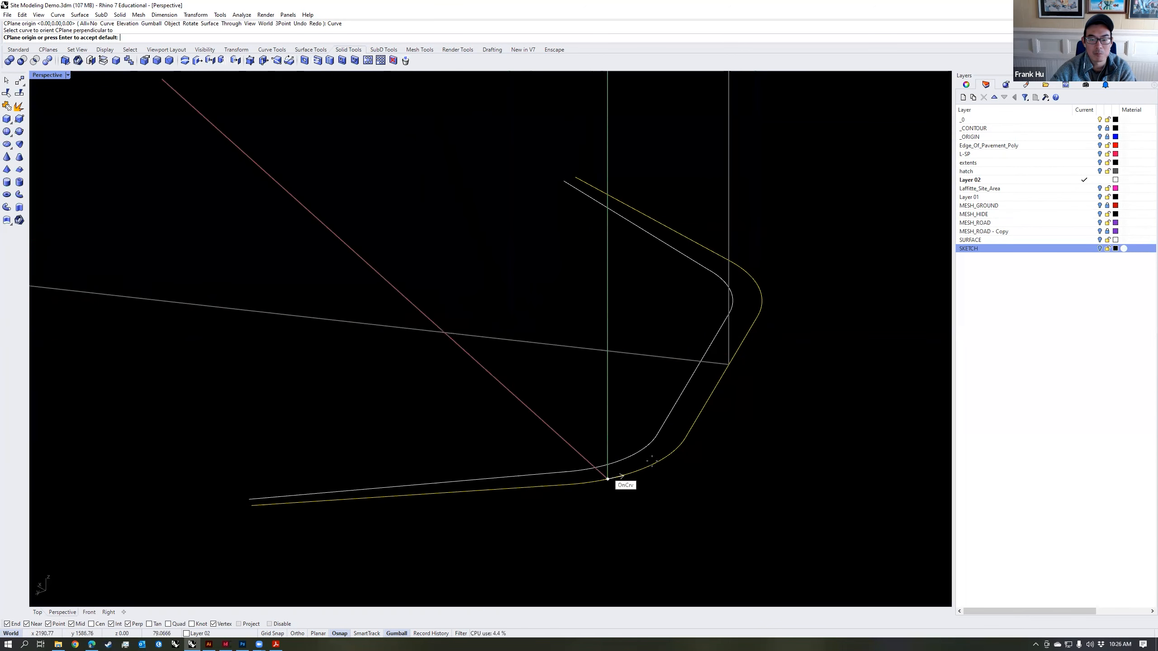
click(721, 382)
Step: Change the colour of Layer 02 to a pinkish red so the rails stand out from the grid
right_drag(725, 382, 737, 384)
scroll(737, 383, down, 10)
right_drag(649, 372, 730, 355)
scroll(624, 349, up, 12)
click(1116, 180)
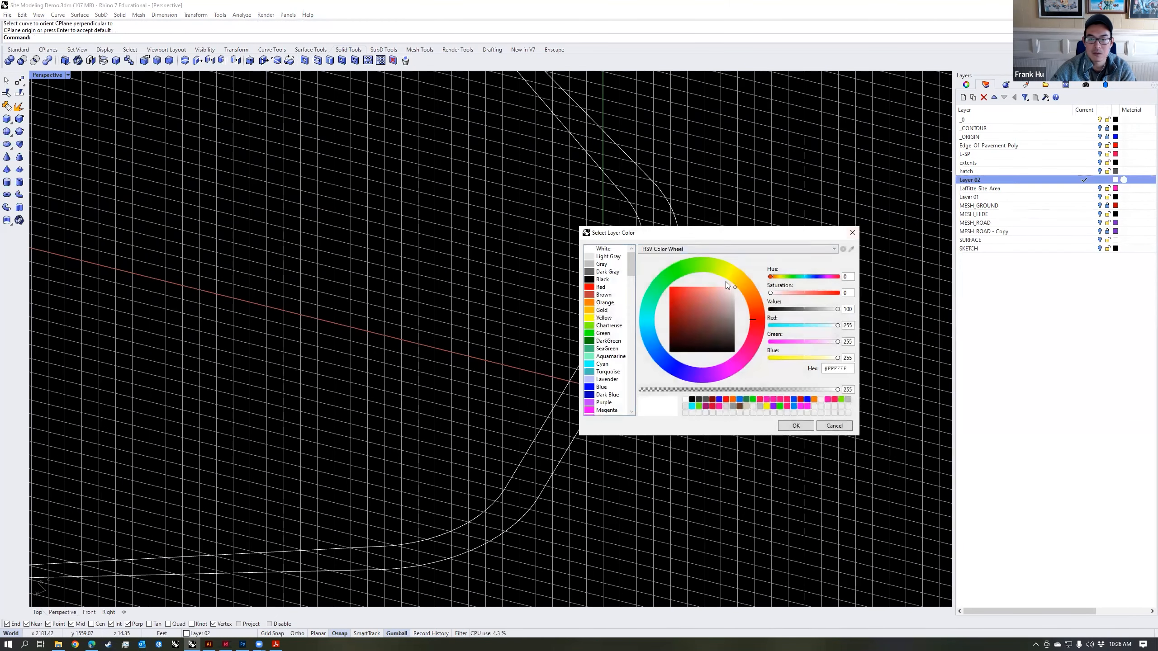
click(795, 428)
right_drag(661, 394, 661, 377)
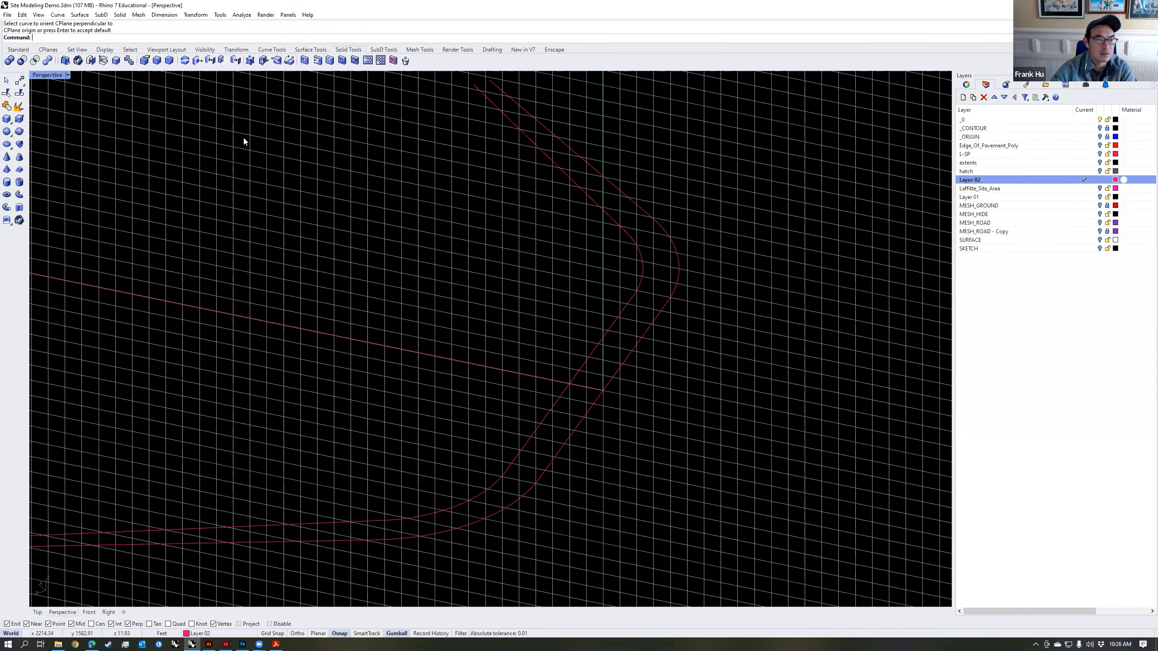
Step: Change the viewport background of the Copy of Shaded display mode to grey in the display options
click(67, 76)
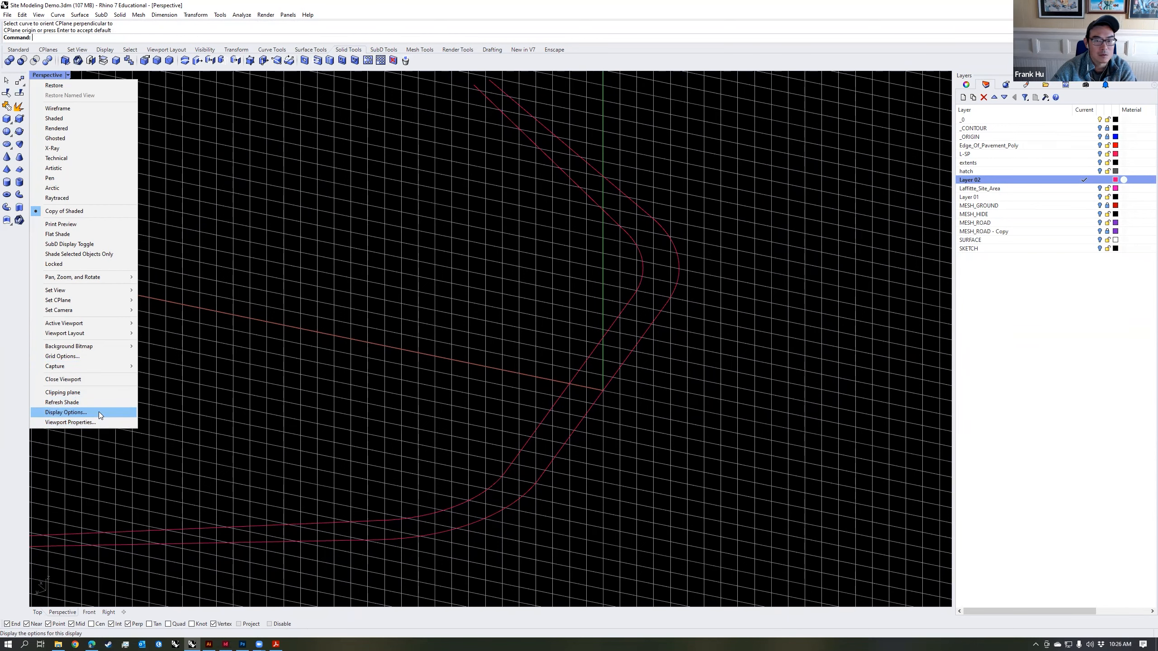
click(98, 412)
click(621, 234)
click(619, 242)
click(577, 463)
right_drag(638, 370, 687, 380)
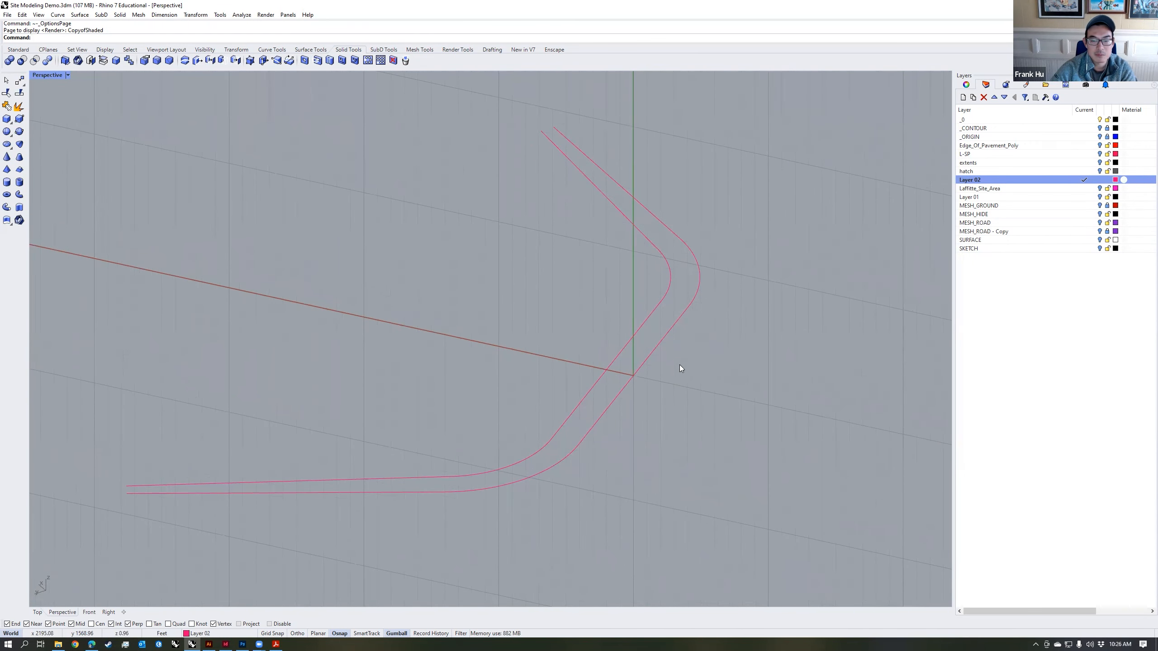
scroll(646, 380, up, 2)
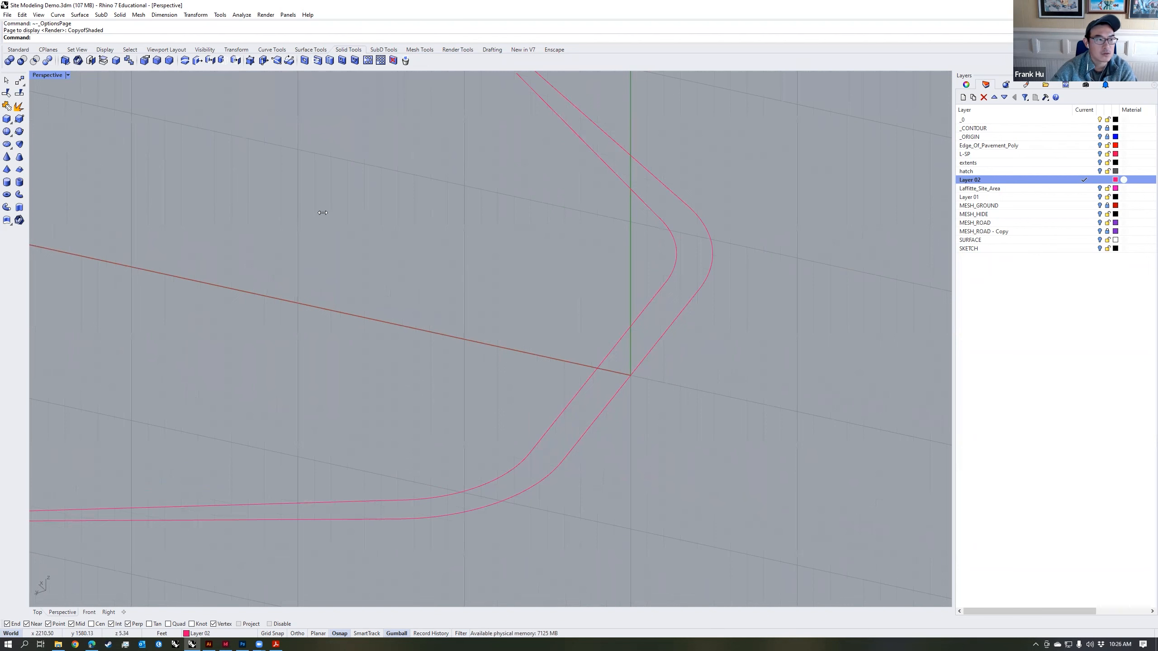
Step: Start a Polyline at the CPlane origin (0) and draw its first segment 1.5 ft straight up from the outer rail
click(18, 50)
click(7, 94)
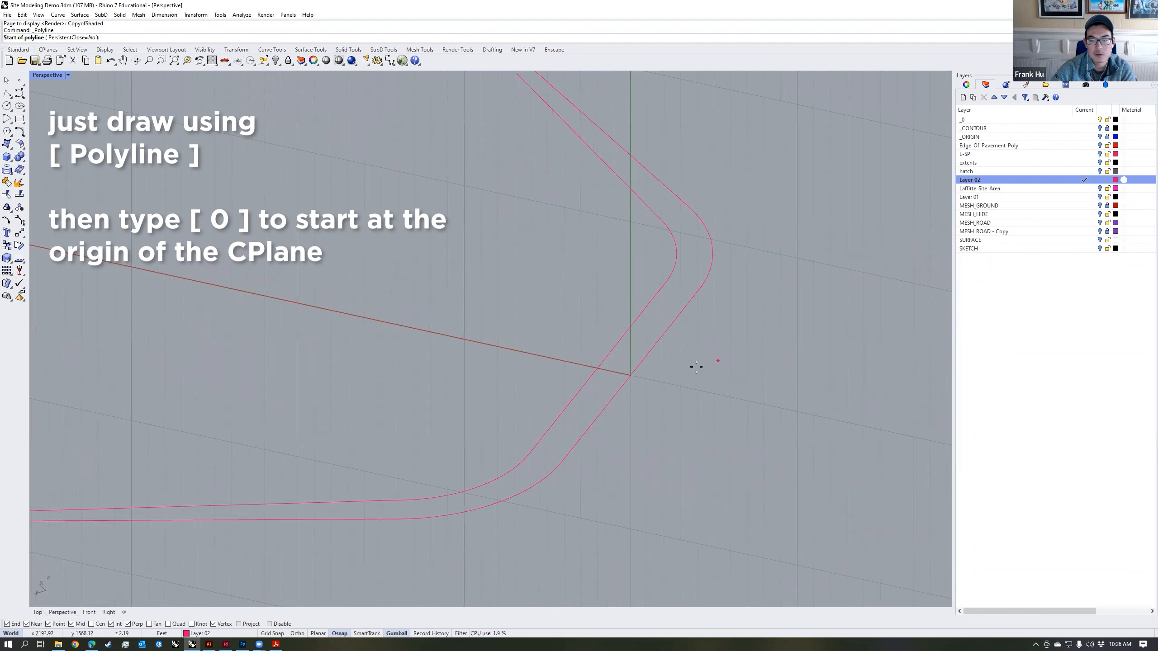
right_drag(633, 386, 624, 385)
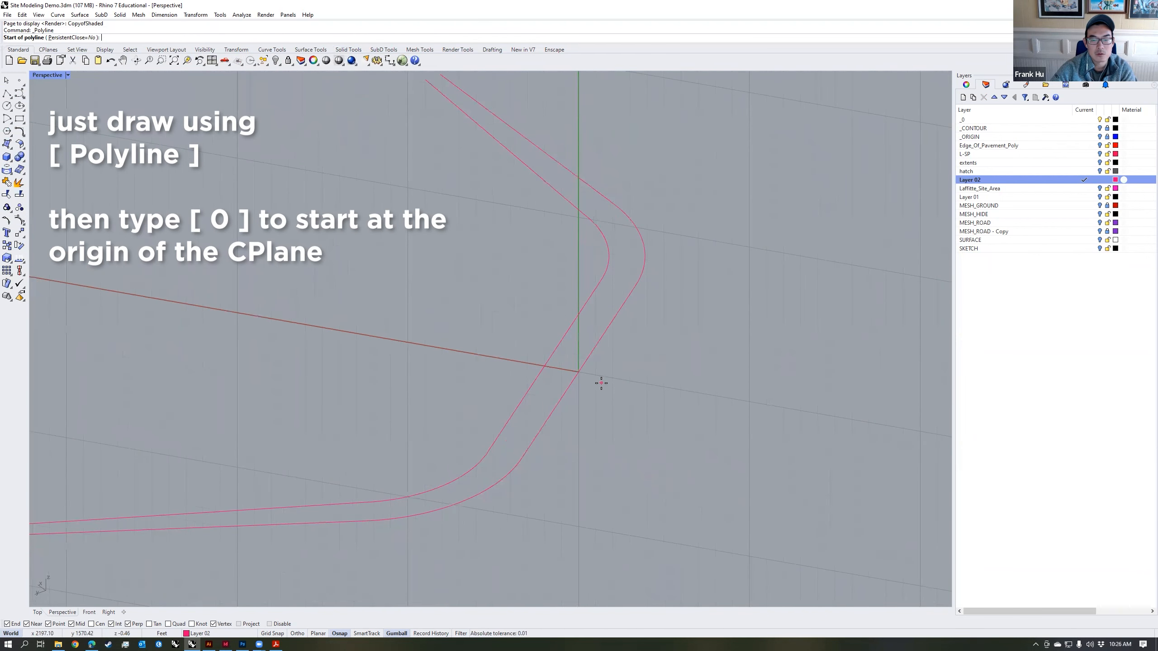
scroll(589, 371, up, 4)
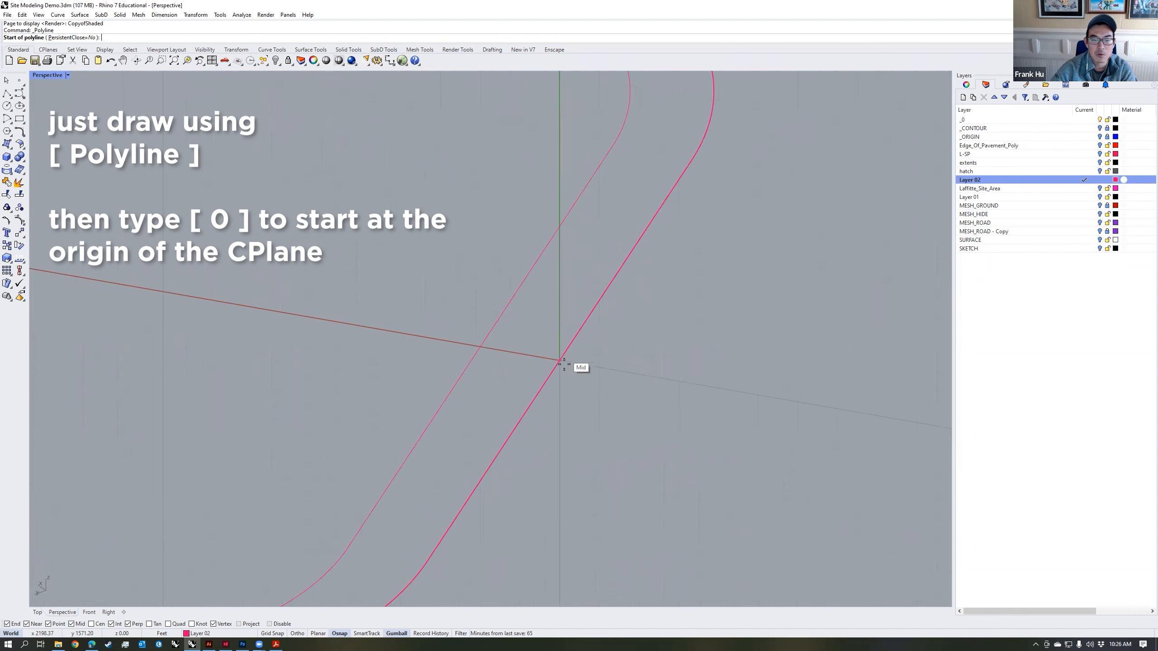
scroll(602, 365, down, 5)
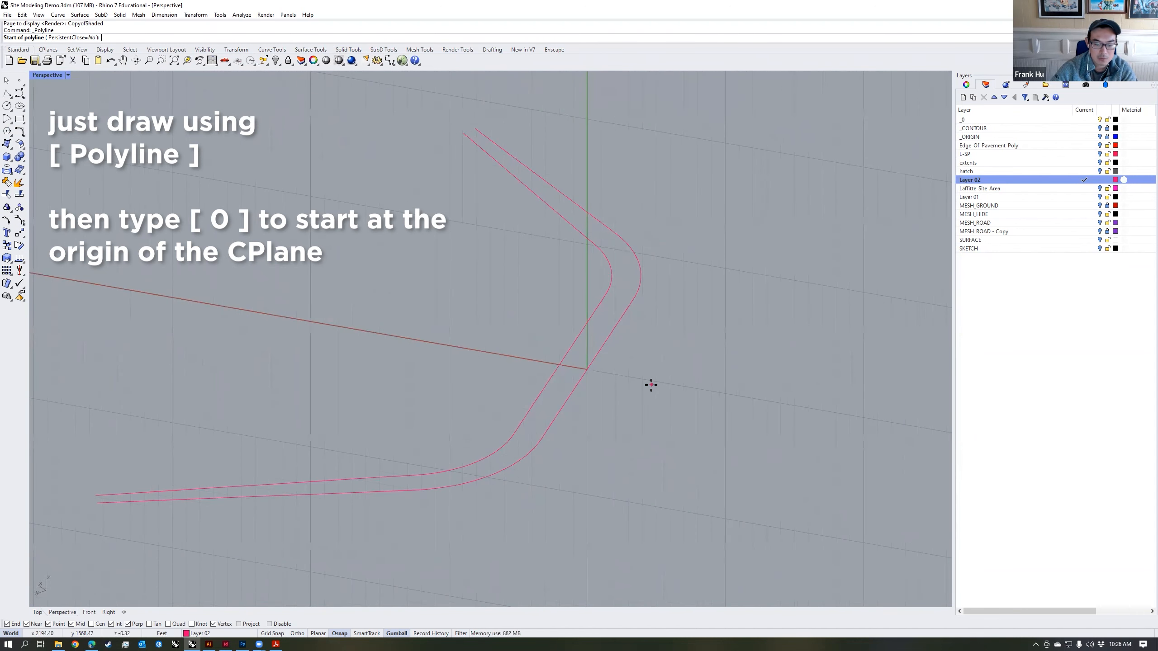
key(Return)
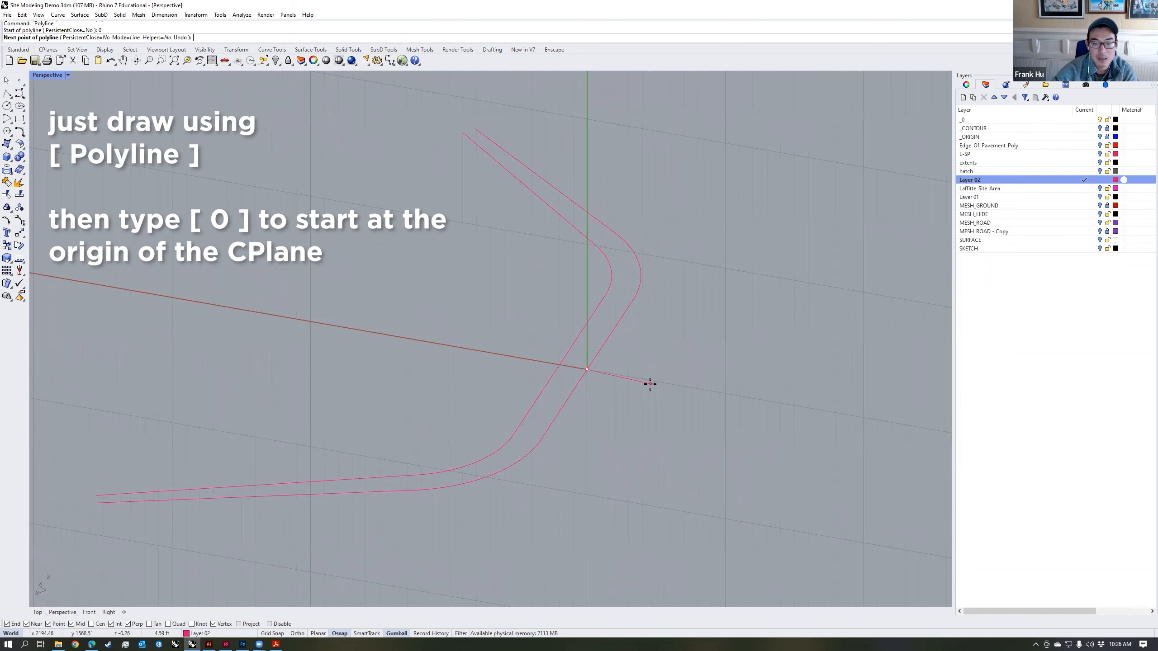
right_drag(611, 395, 590, 378)
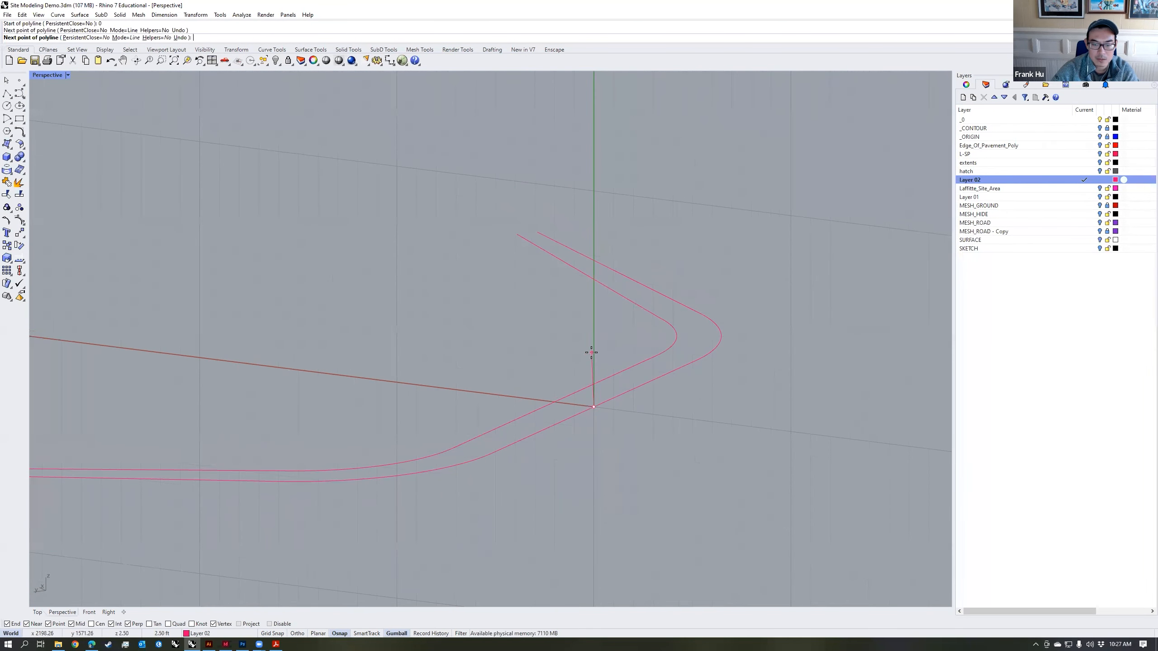
text(1.5)
key(Return)
click(590, 326)
Step: Complete the wall profile with a 2 ft top edge, a vertical side down to the inner rail and a closing base
right_drag(590, 327, 543, 355)
text(2)
key(Return)
click(528, 363)
click(555, 398)
click(594, 406)
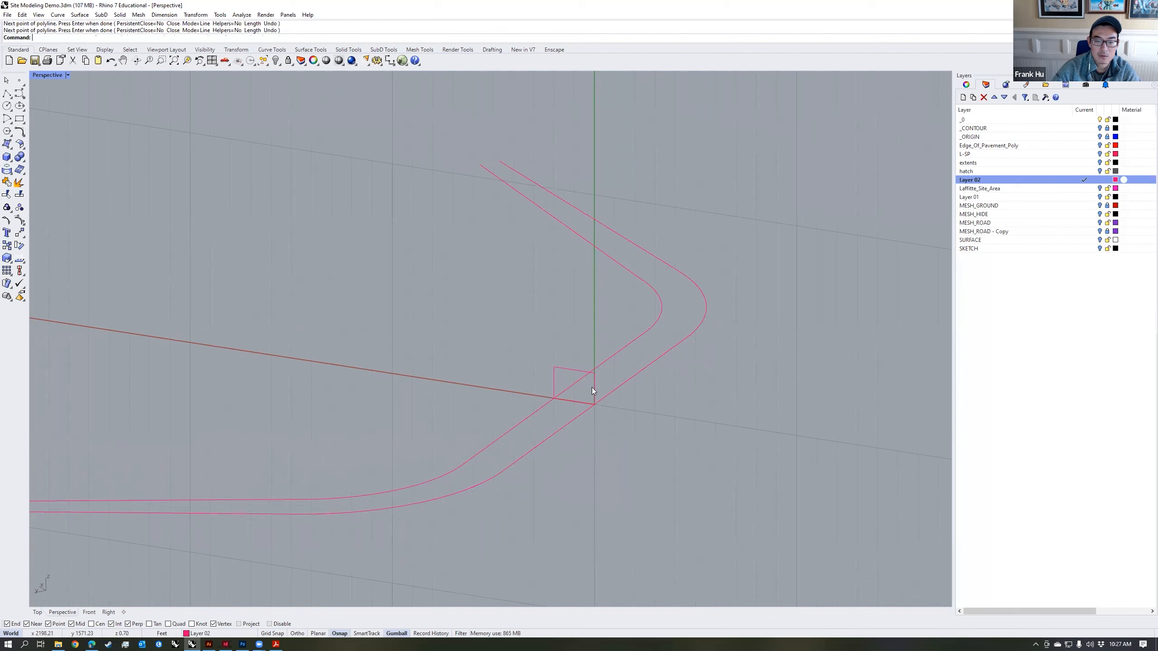
Step: Turn on the profile's control points with PointsOn and move both top corners outward so the sides slope
right_drag(643, 414, 590, 397)
scroll(525, 400, up, 10)
key(Return)
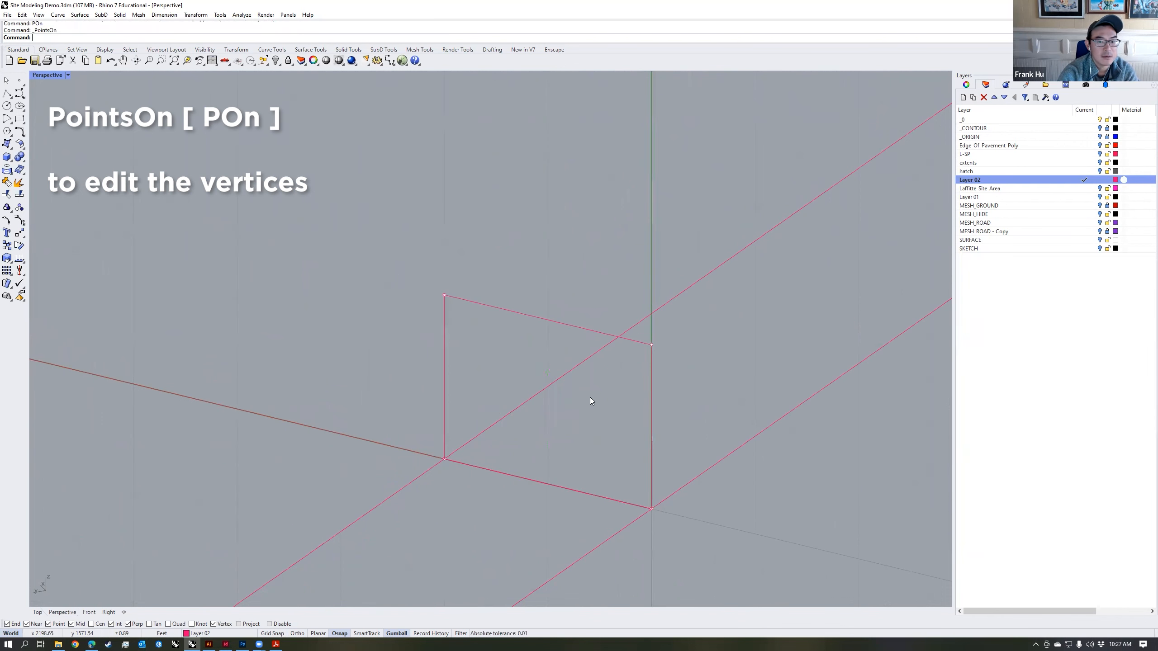
click(651, 344)
drag(631, 342, 657, 354)
scroll(677, 358, down, 3)
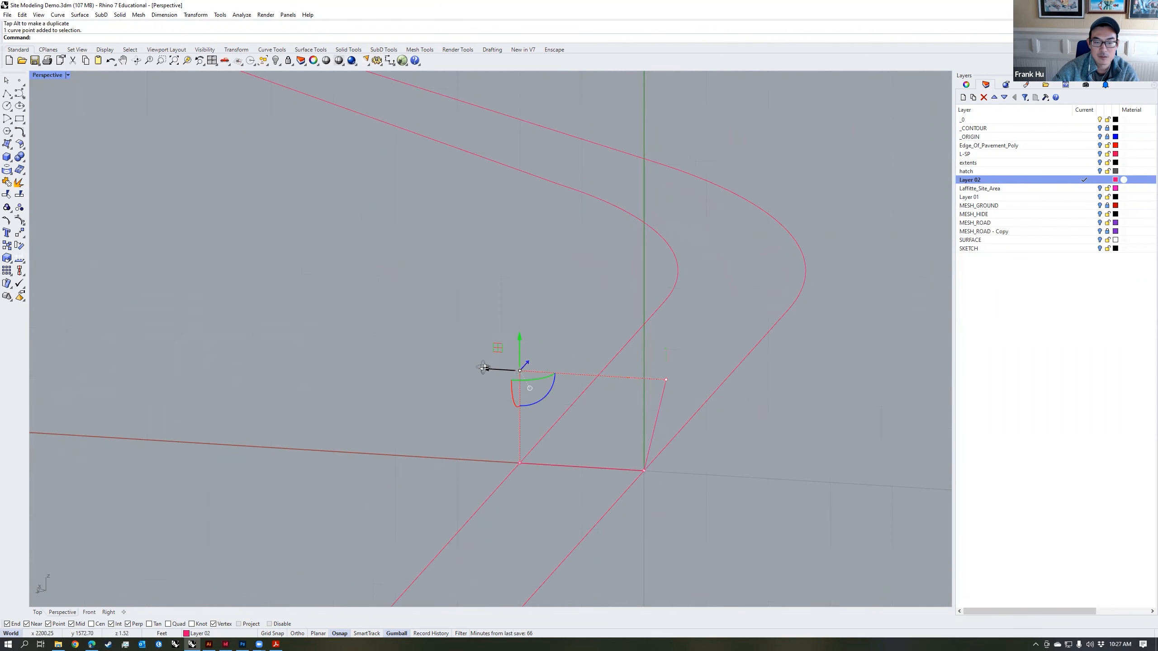
drag(482, 368, 480, 371)
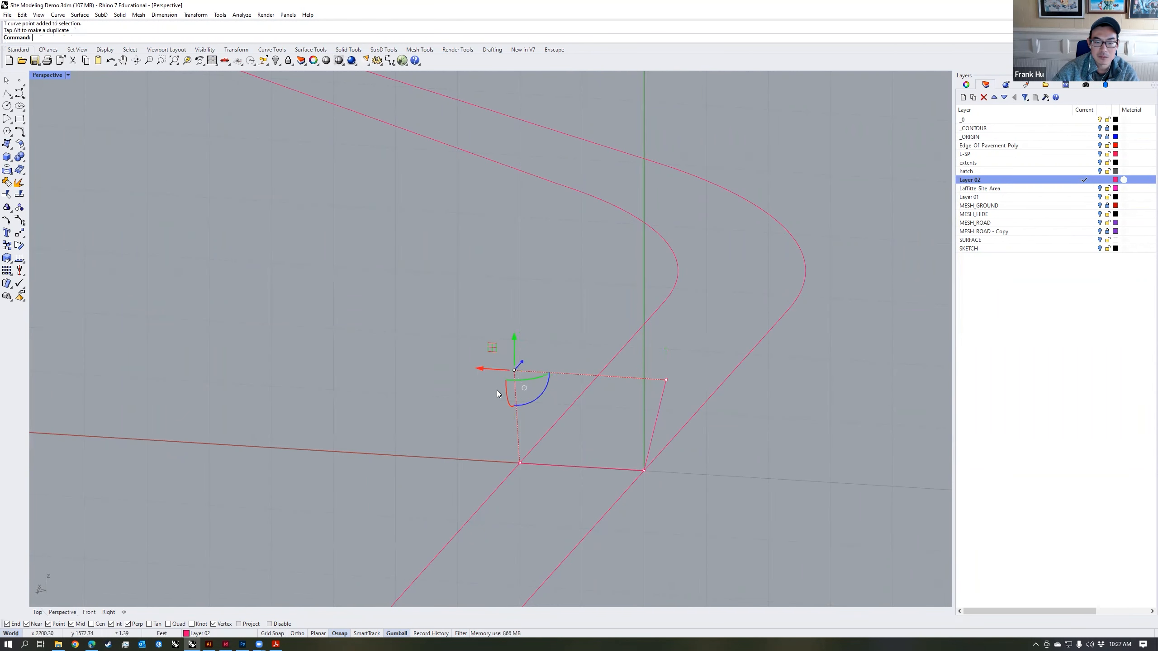
key(Escape)
Step: Draw a small rectangle with the Rectangle tool across the profile's outer bottom corner
scroll(645, 462, up, 3)
click(662, 418)
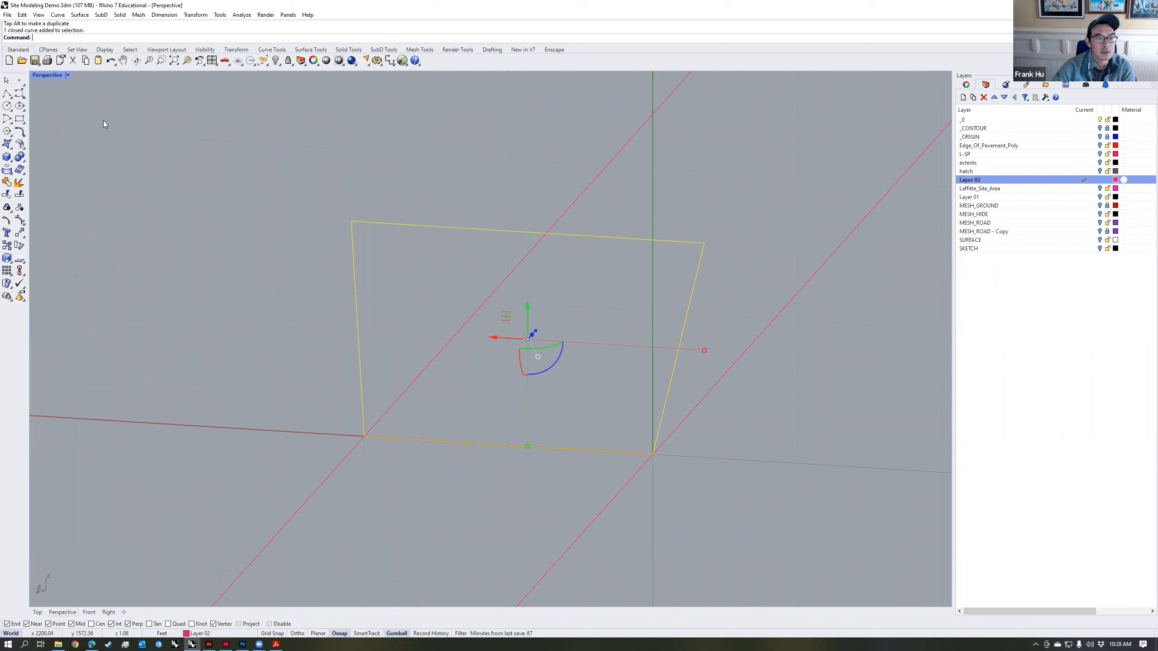
click(631, 452)
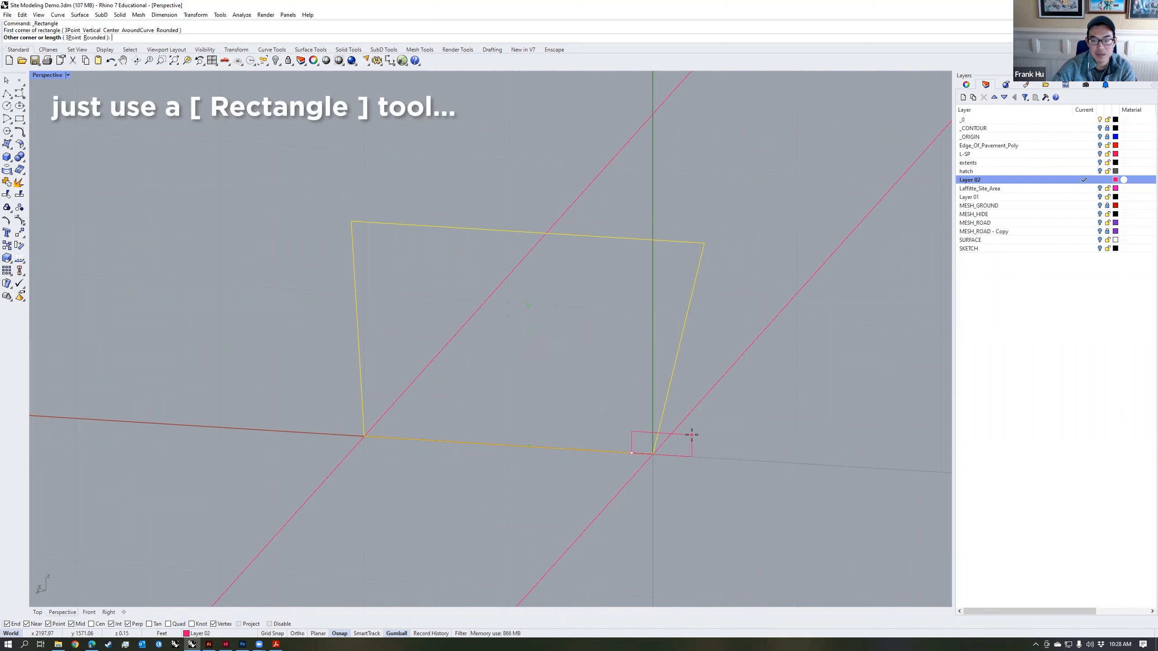
click(705, 435)
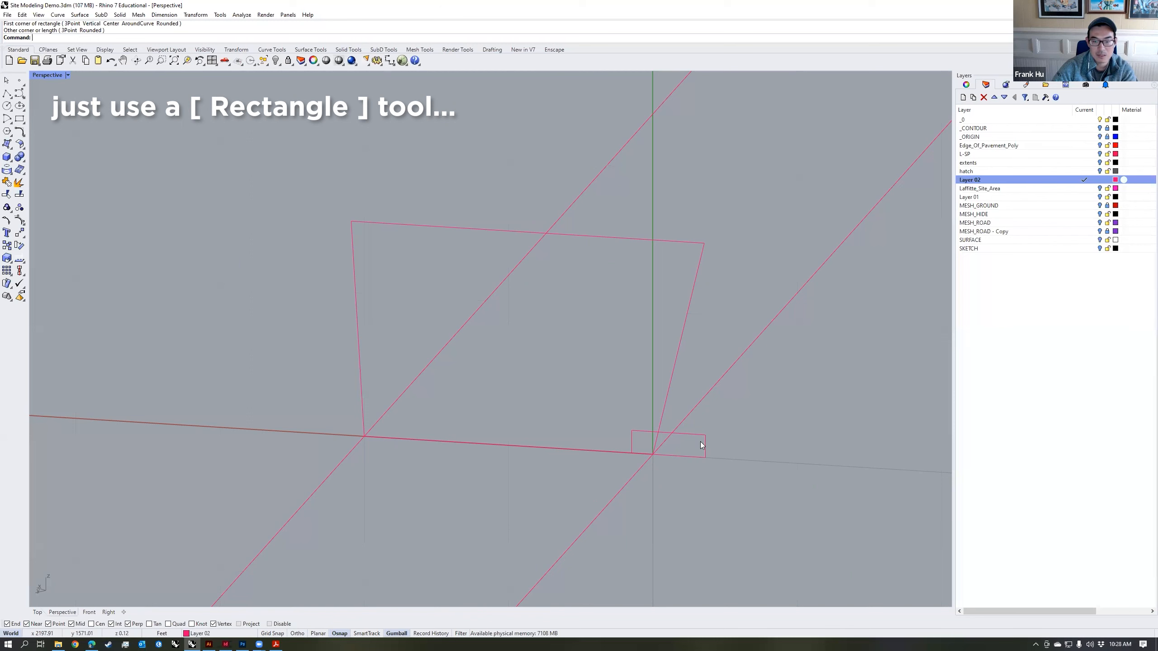
Step: Trim the rectangle and profile against each other to cut a toe notch, and join them into one closed curve
click(686, 434)
shift+click(668, 391)
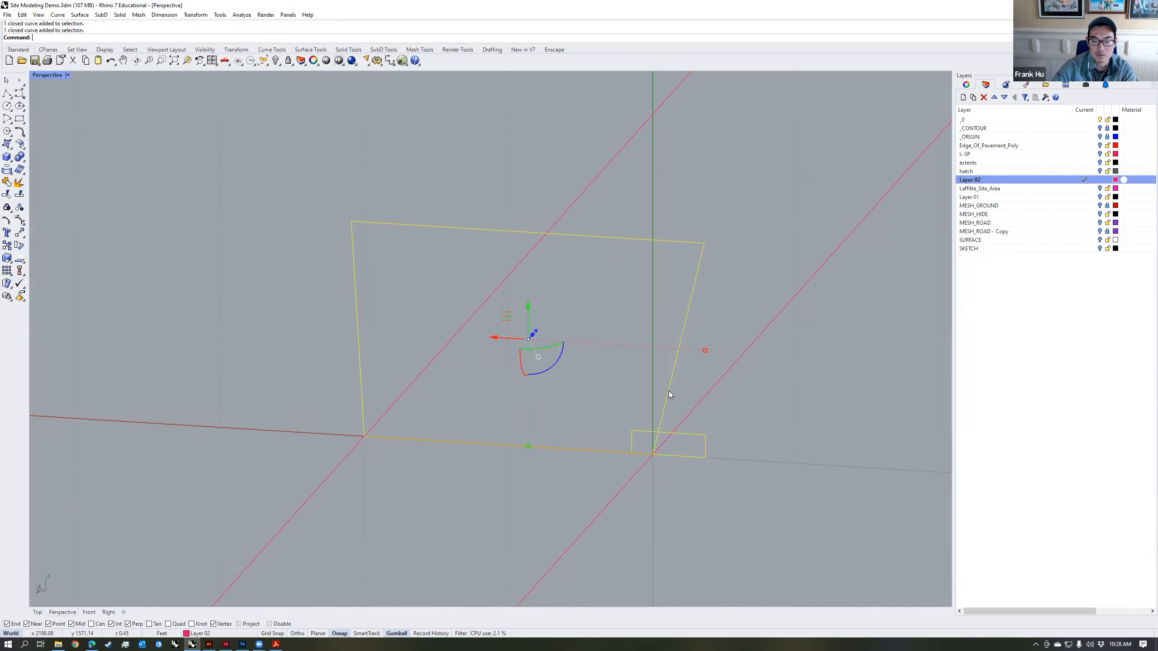
key(ctrl+t)
click(656, 442)
click(691, 457)
key(Return)
scroll(690, 455, down, 3)
key(ctrl+j)
click(689, 423)
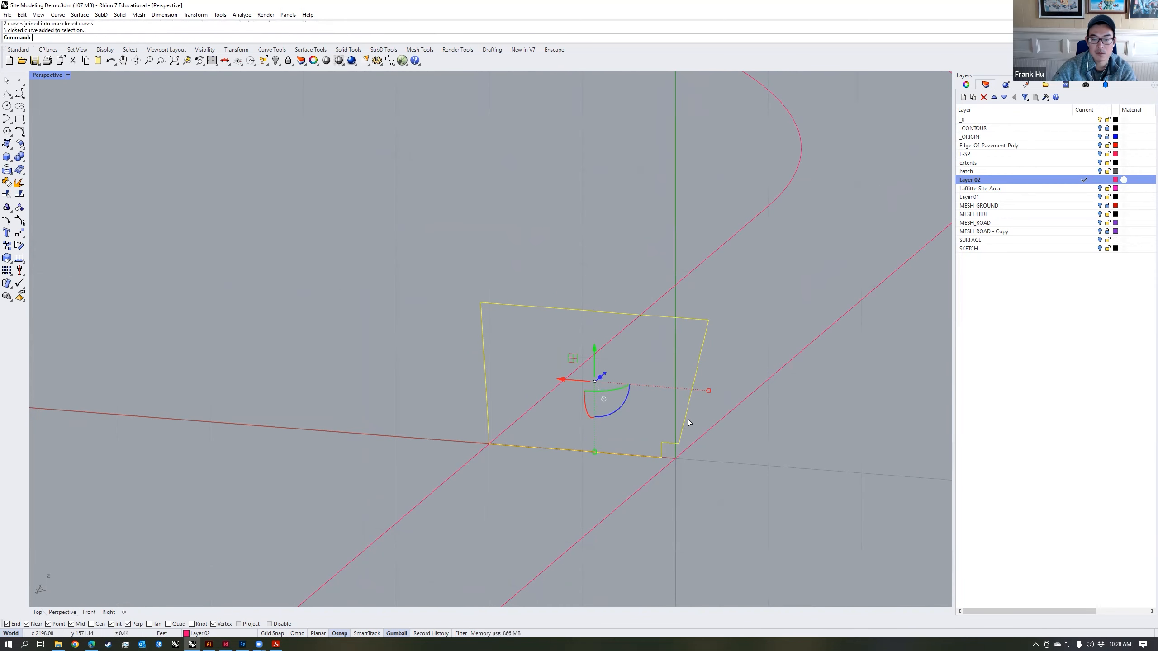
Step: Start Fillet for the wall profile's corners and set its radius to 1 inch
right_drag(705, 406, 737, 350)
key(Escape)
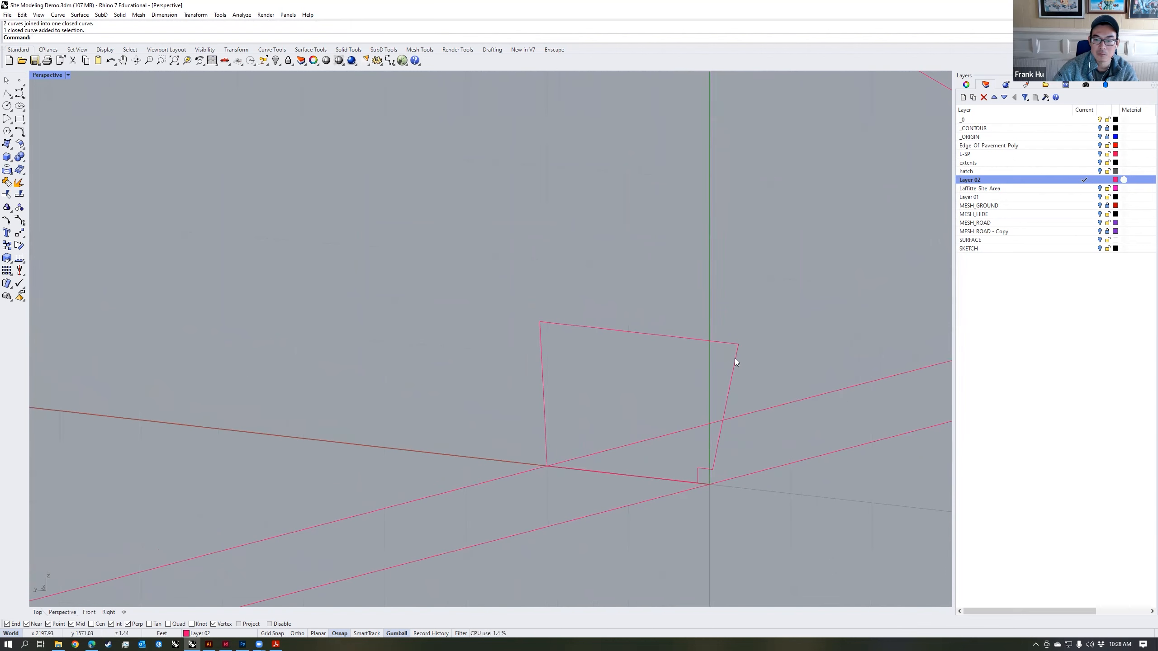
scroll(745, 351, up, 2)
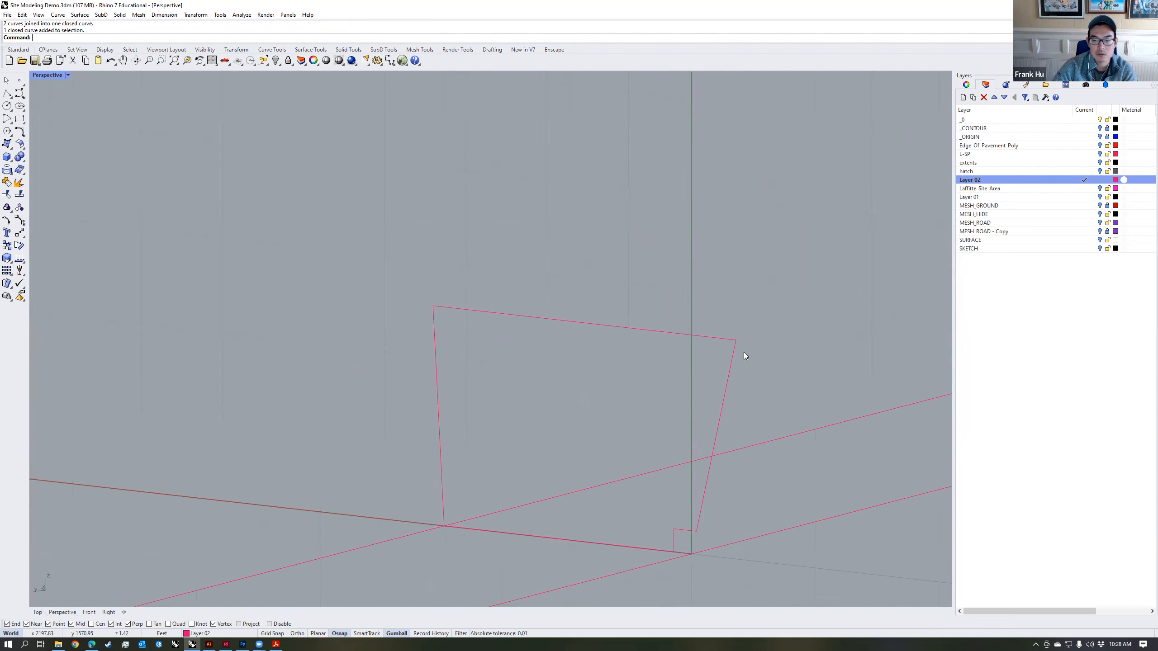
text(fillet)
key(Return)
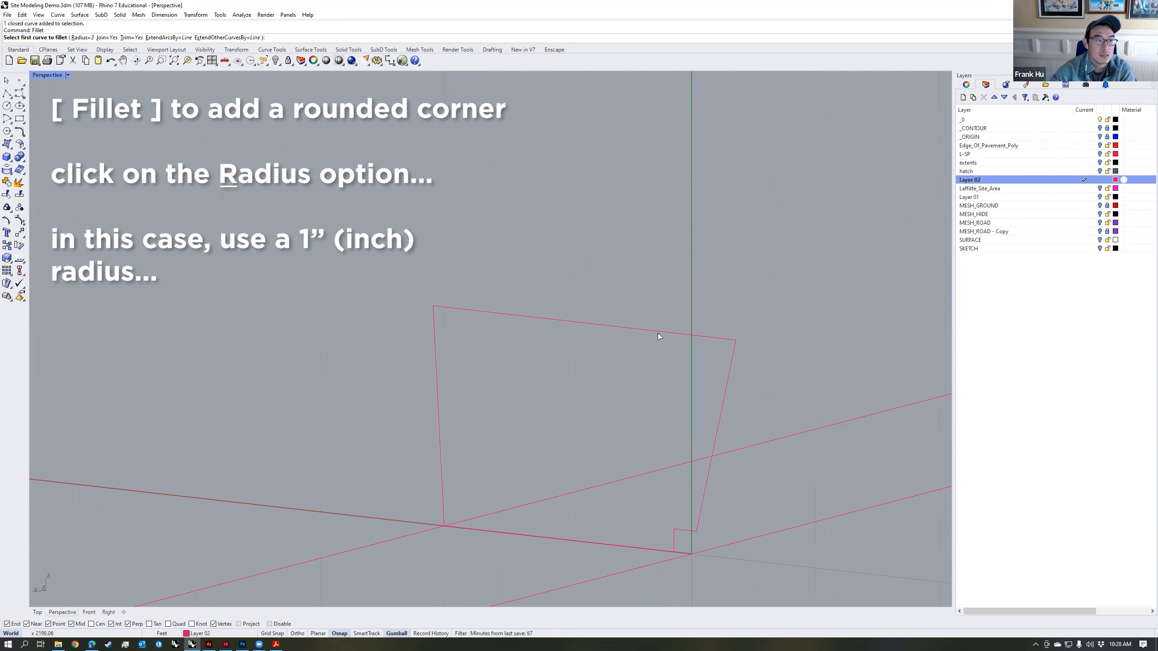
click(82, 37)
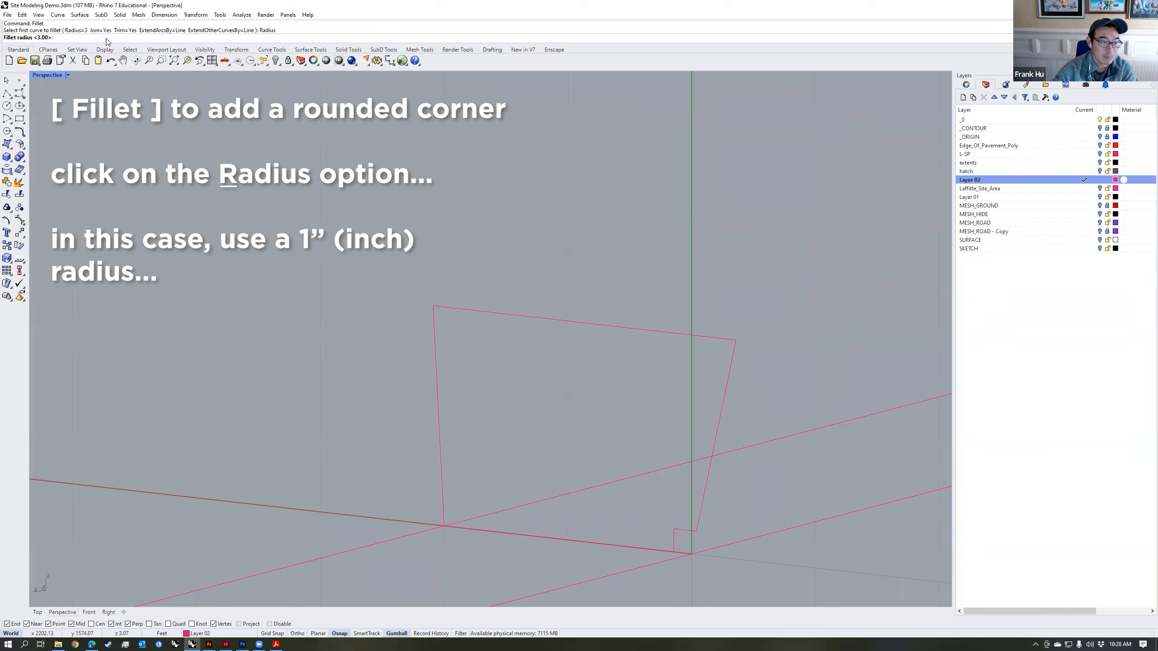
text(1")
key(Return)
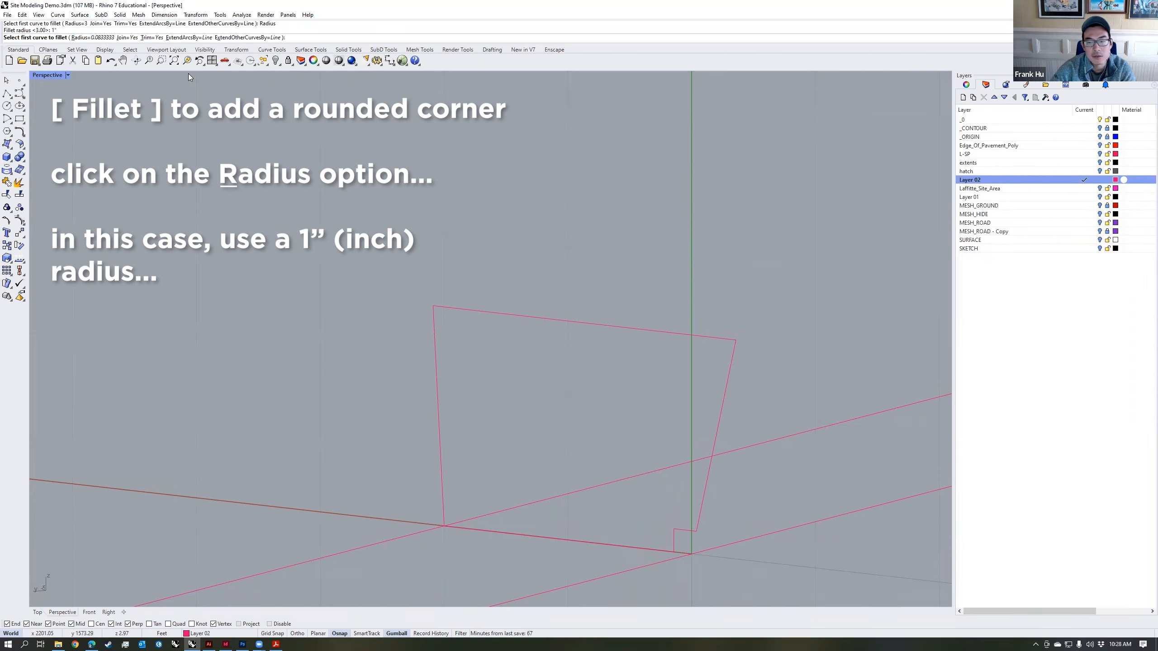
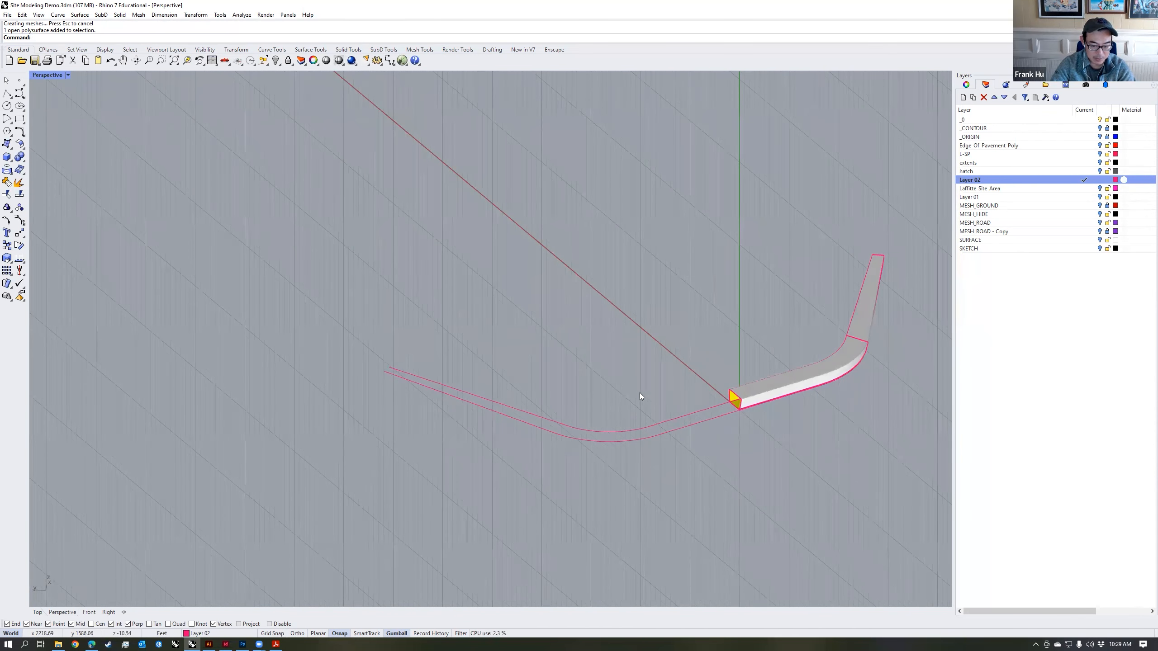
Step: Sweep the wall profile with Sweep2 along the two remaining rail curves to build the seatwall's unbuilt half
text(Sweep2)
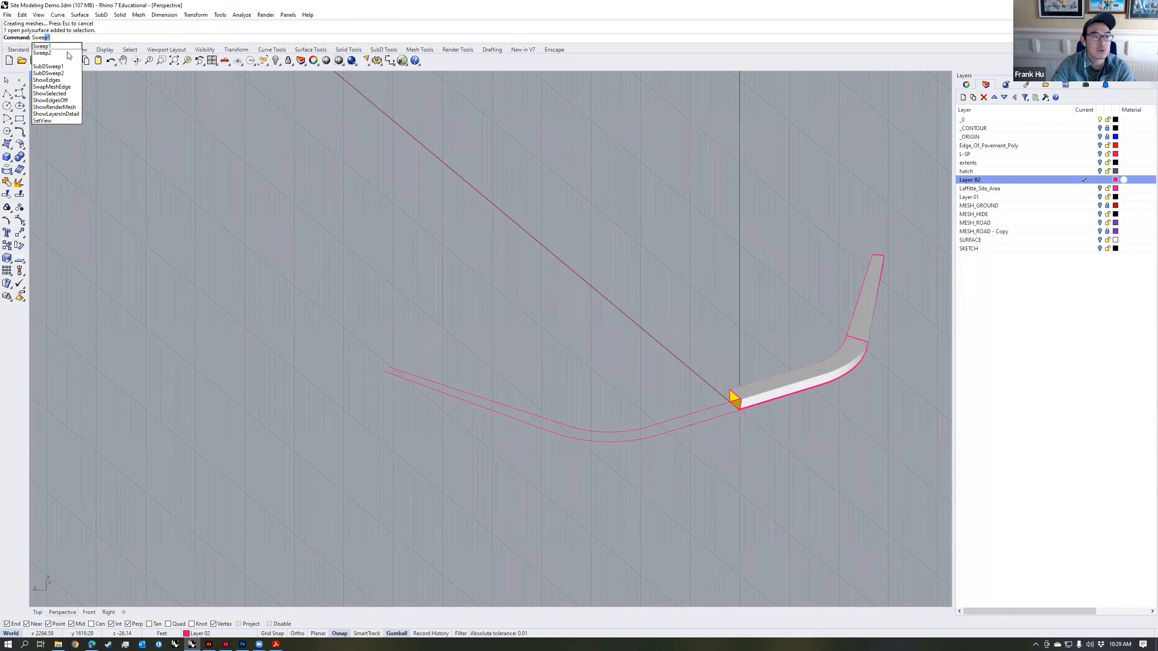
key(Return)
scroll(727, 409, up, 6)
click(722, 399)
click(739, 414)
click(745, 389)
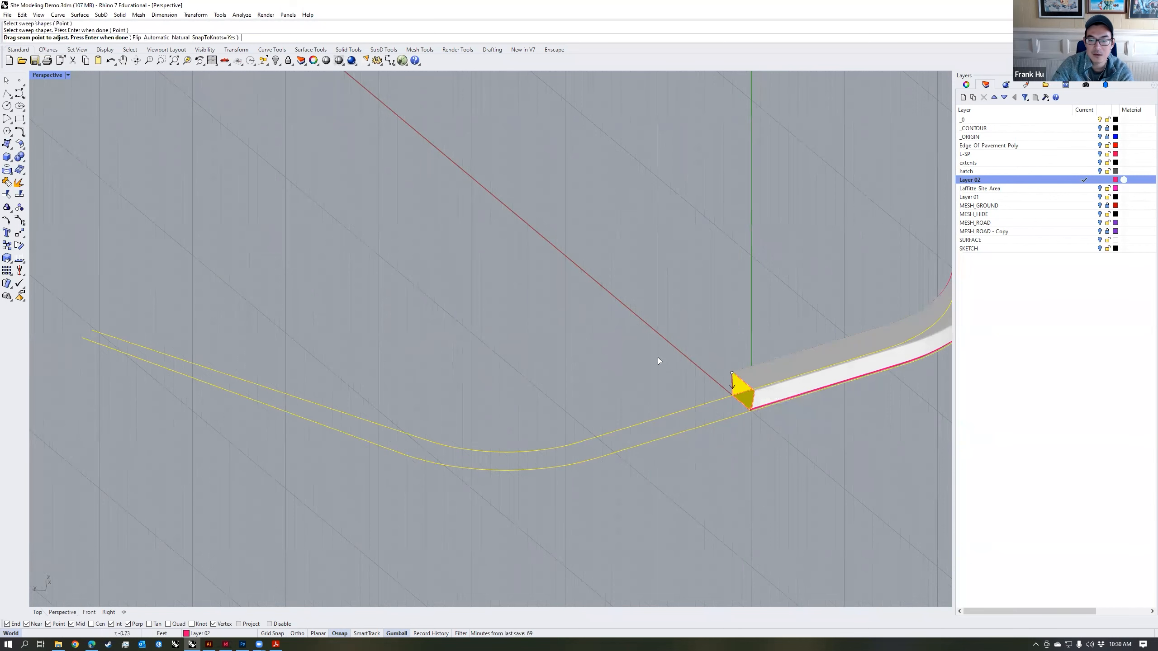
key(Return)
key(Return)
Step: Join the two swept seatwall halves and close the open ends with Cap
key(Return)
click(717, 389)
shift+click(783, 370)
text(J)
key(Return)
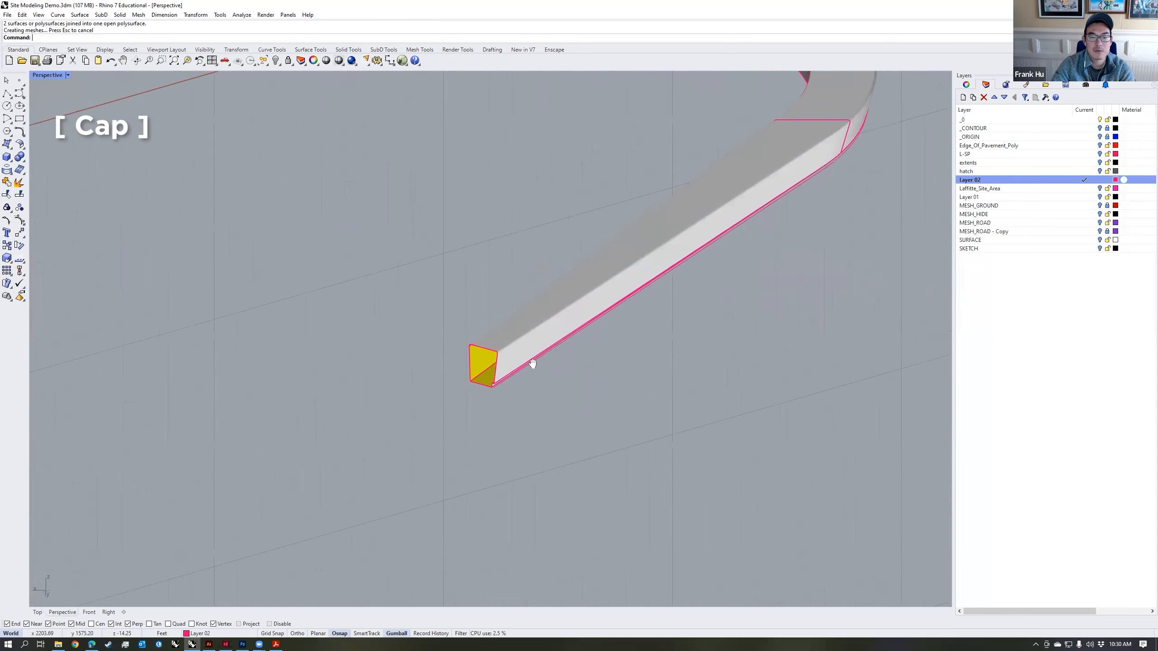
key(Return)
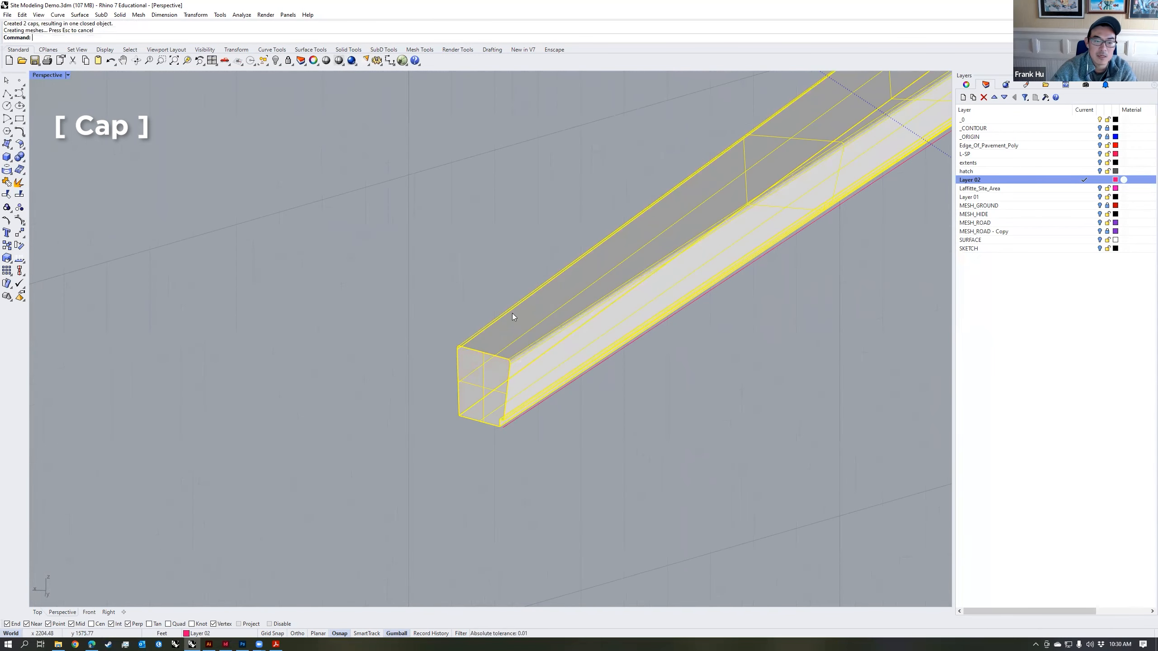
scroll(666, 369, down, 14)
Step: Reset the construction plane to World Top with CPlane
click(686, 395)
right_drag(686, 396, 644, 397)
right_drag(793, 306, 757, 215)
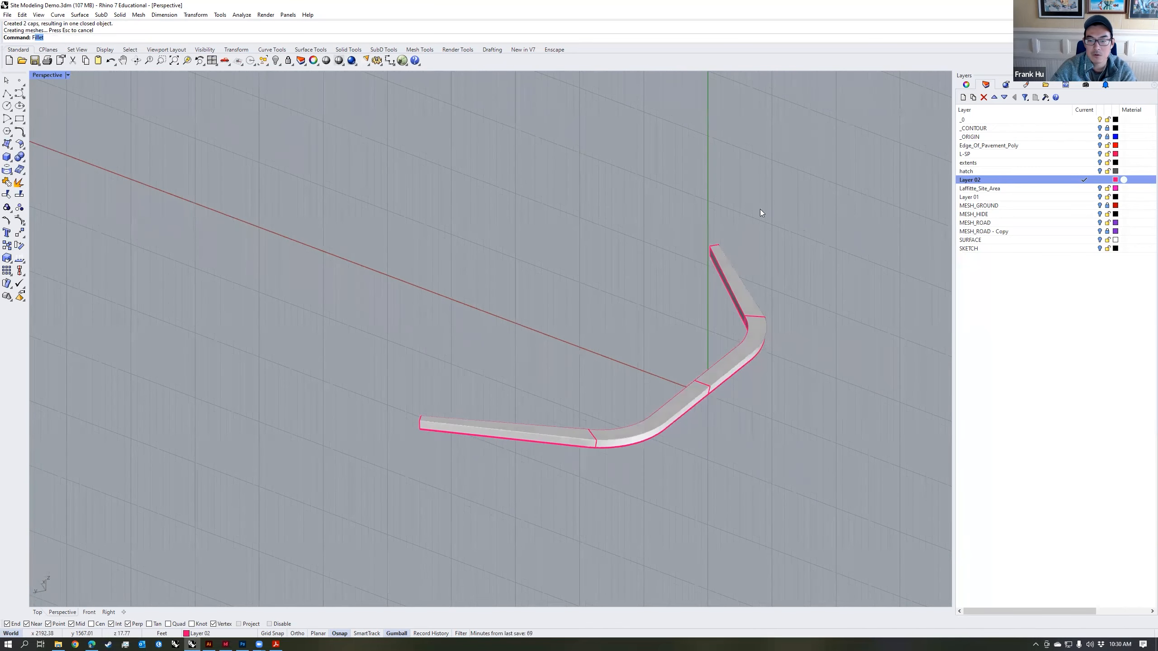
right_drag(729, 278, 693, 323)
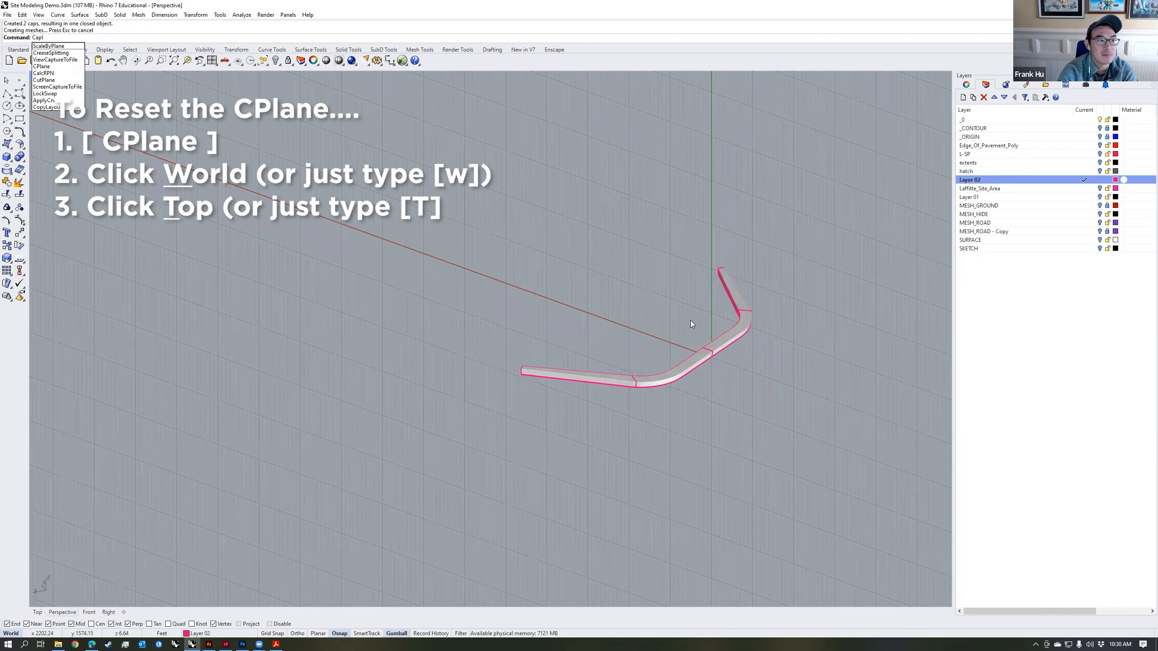
key(Return)
click(289, 38)
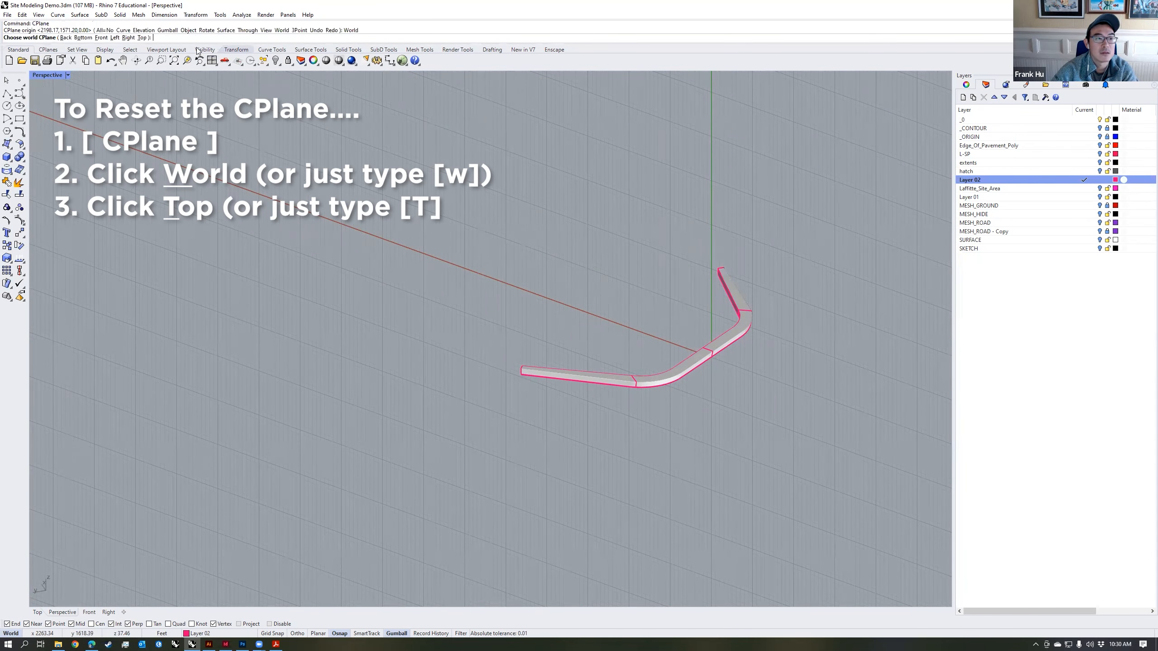
click(142, 38)
scroll(538, 356, down, 15)
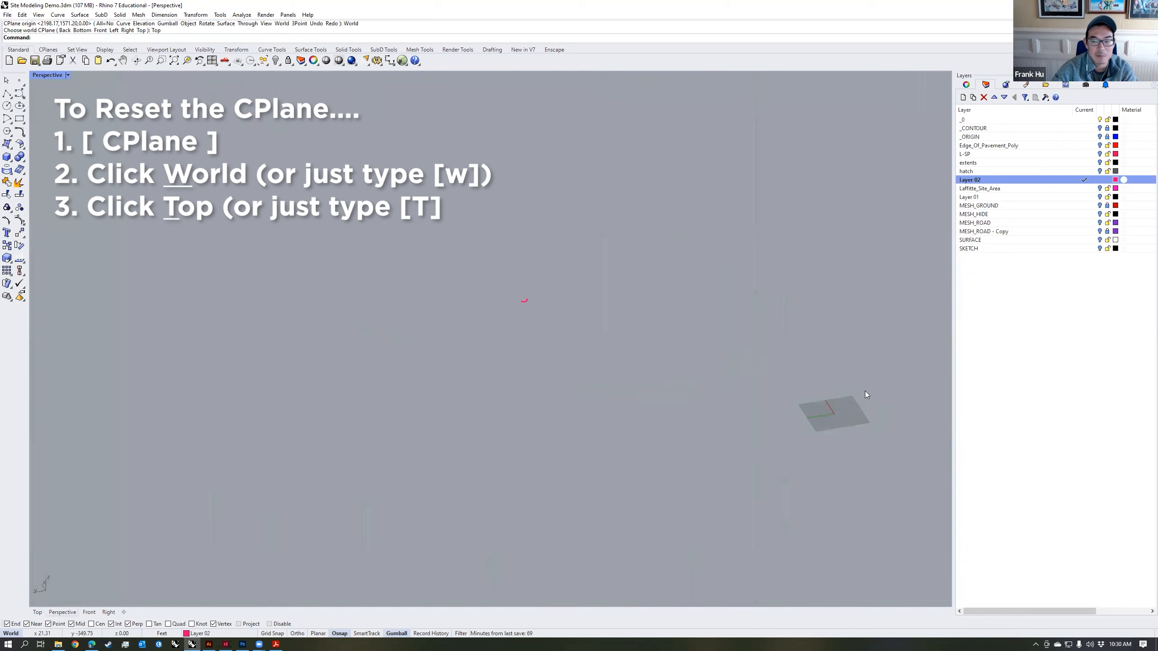
Step: Turn on the hatch, MESH_GROUND and MESH_ROAD layers to show the seatwall in its site context
scroll(525, 302, up, 20)
shift+right_drag(631, 332, 734, 370)
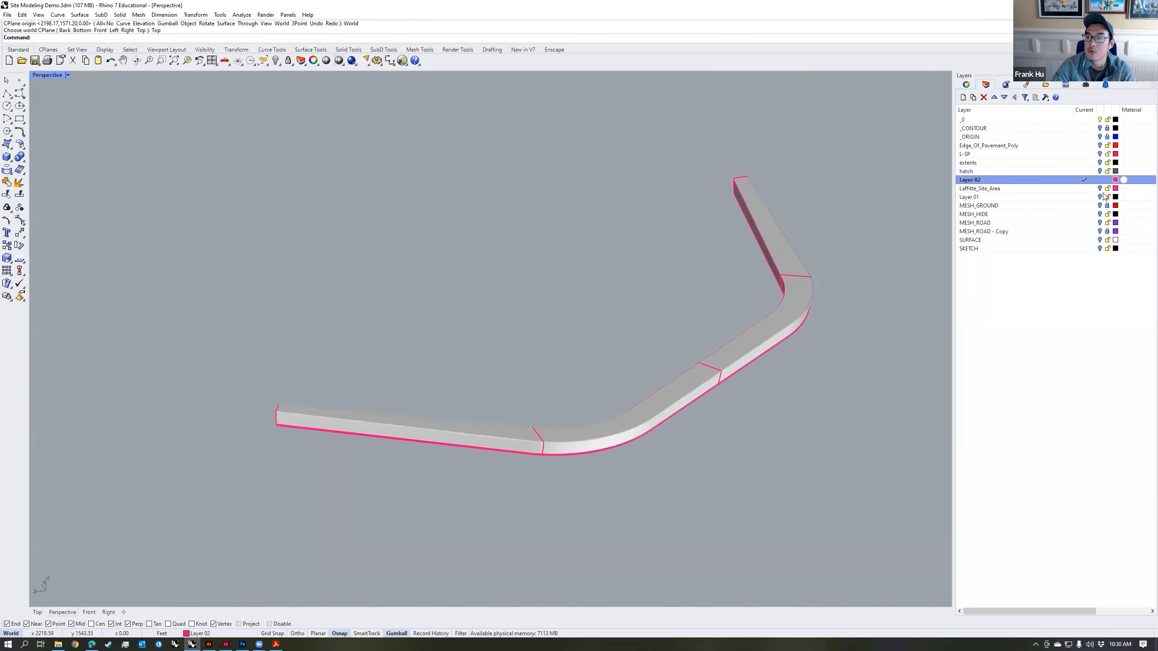
click(1099, 172)
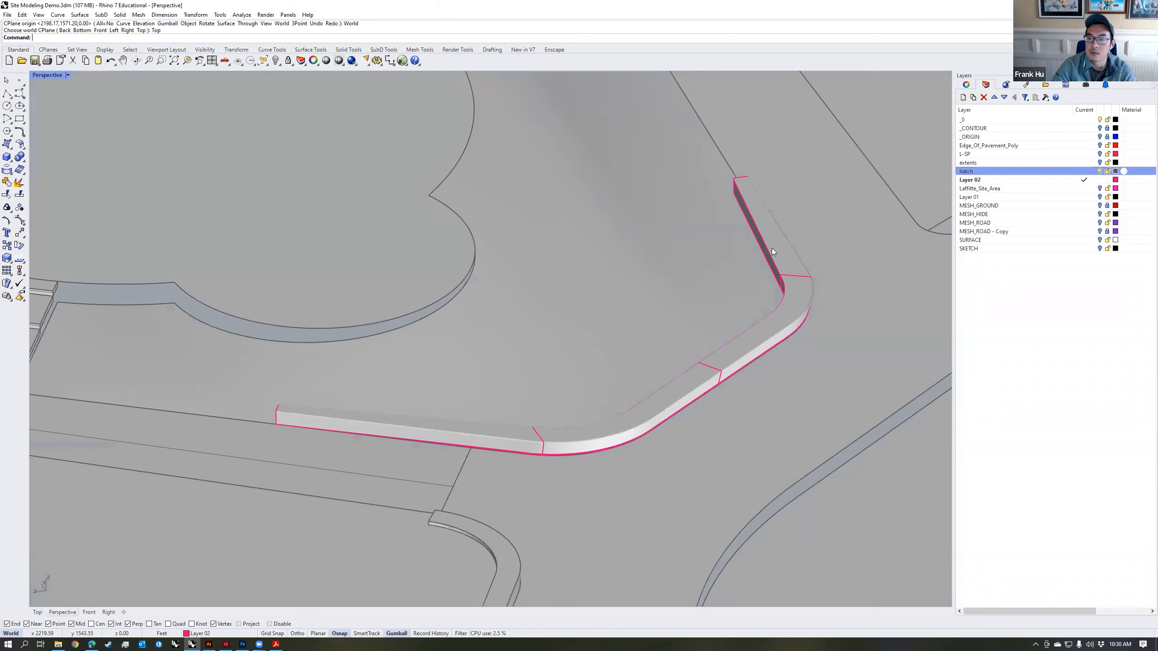
scroll(752, 249, down, 8)
right_drag(760, 248, 747, 239)
click(1099, 205)
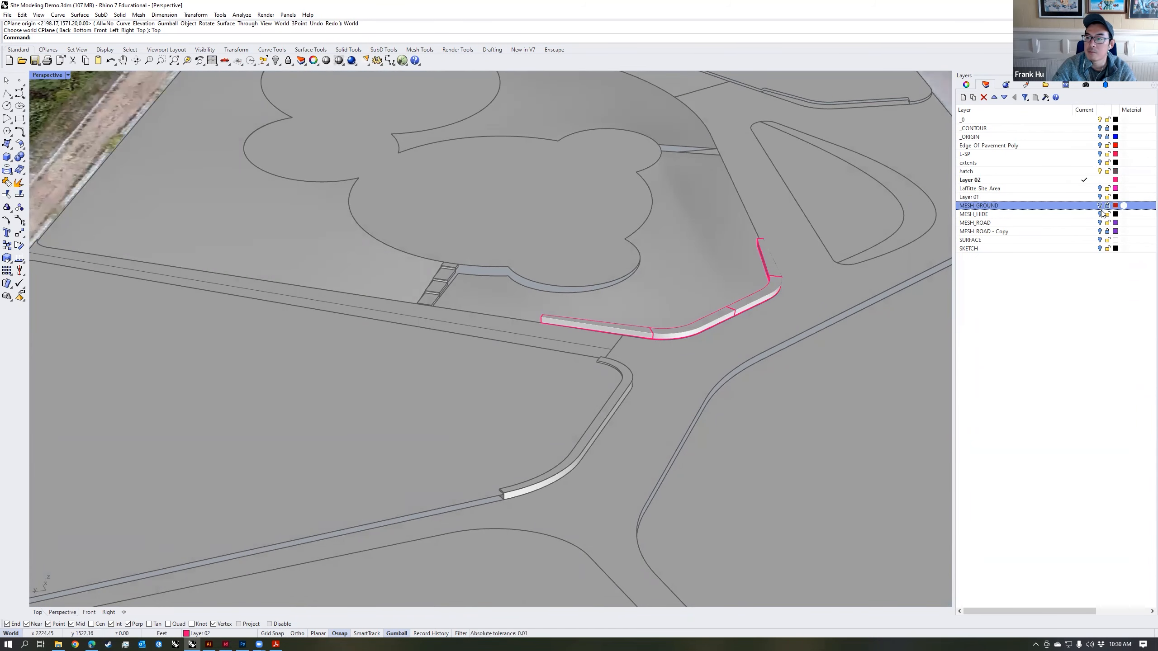
click(1099, 224)
scroll(720, 304, down, 10)
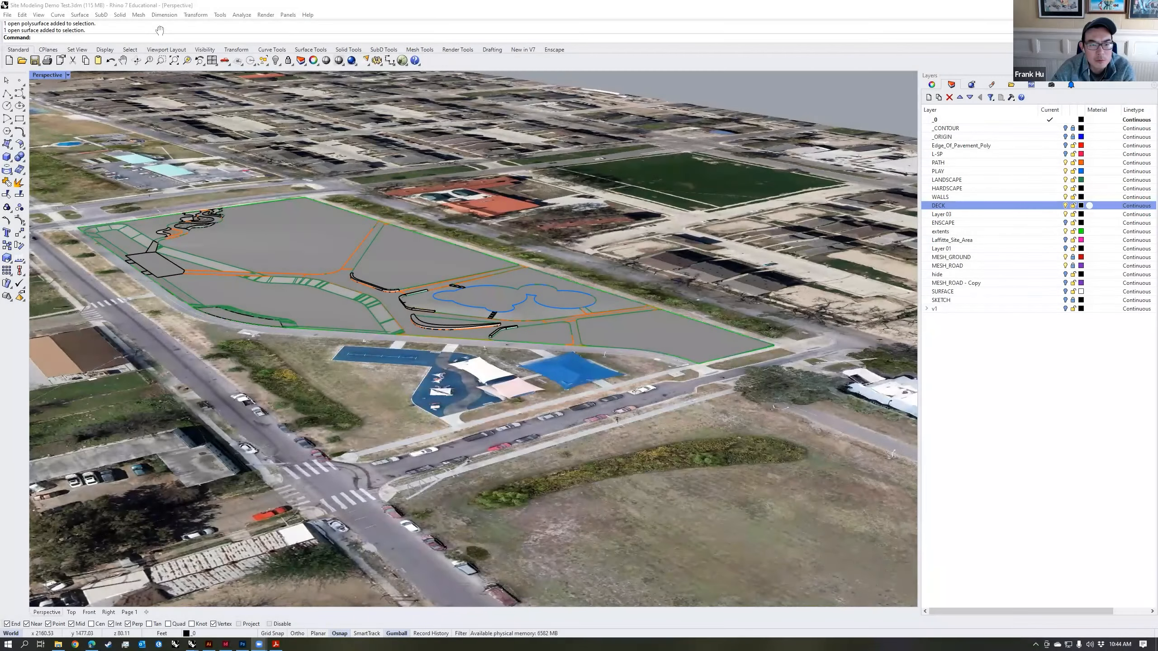
Step: In the Site Modeling Demo Test model, hide the MESH_GROUND and MESH_ROAD layers
right_drag(593, 273, 536, 376)
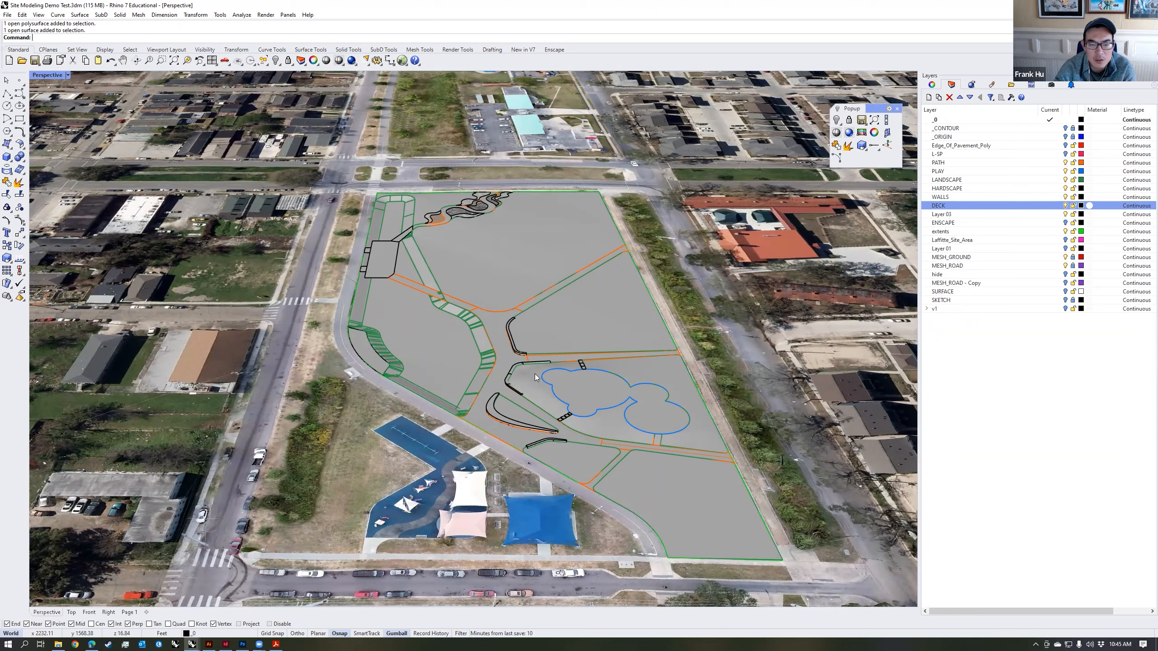
right_drag(535, 374, 522, 290)
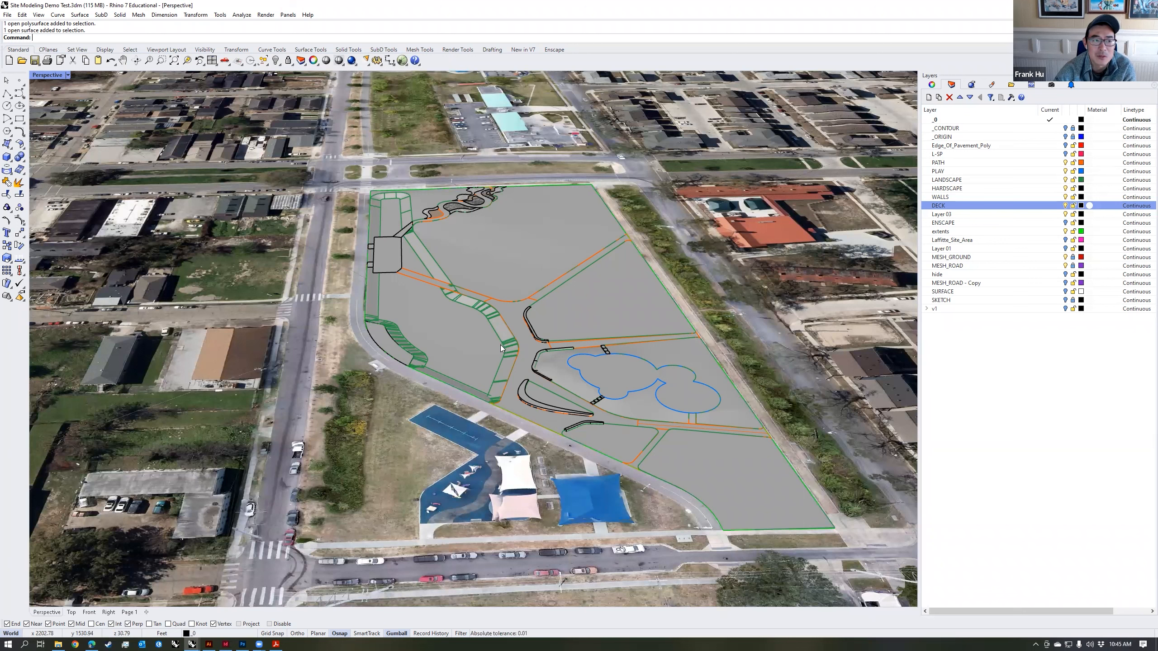
mouse_move(617, 310)
right_down()
mouse_move(639, 309)
mouse_move(631, 319)
right_up()
right_drag(523, 256, 631, 304)
click(1064, 265)
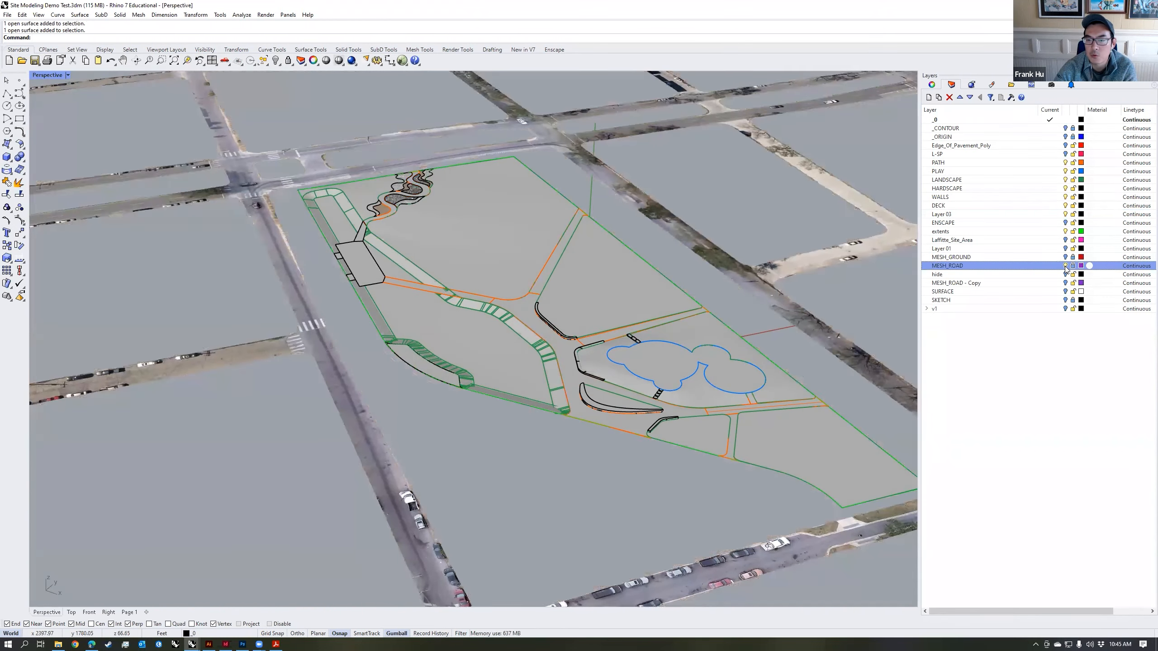
shift+right_drag(709, 312, 684, 313)
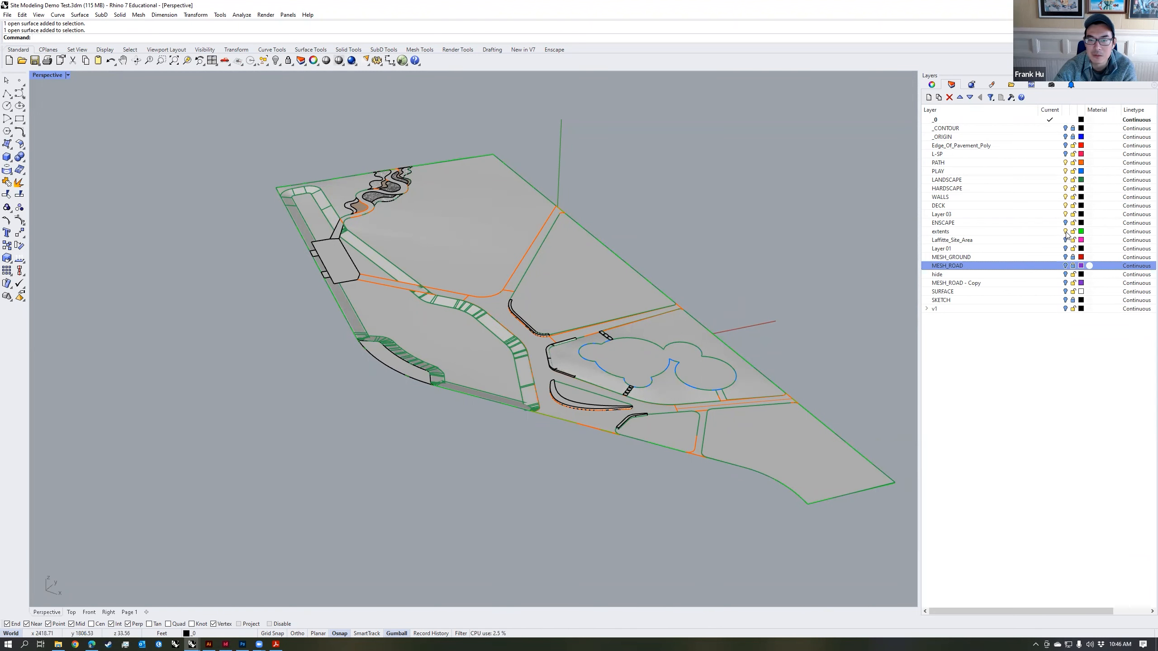
Step: Turn off the extents layer and all design layers from PATH through Layer 03
click(1065, 231)
click(1021, 163)
shift+click(1066, 214)
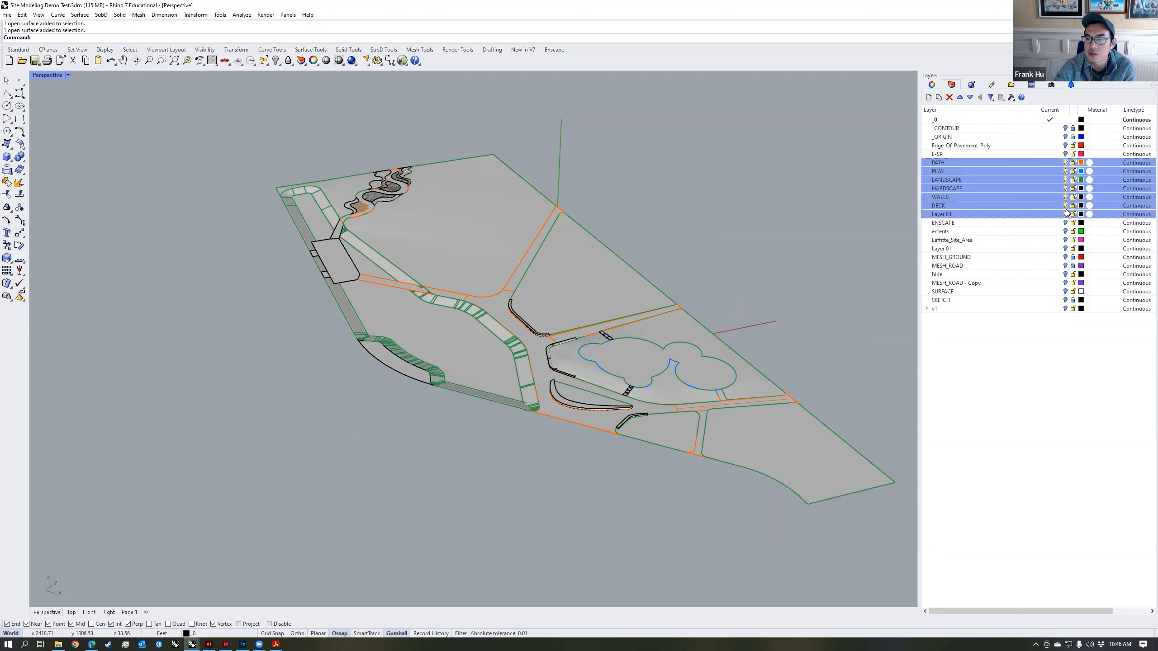
click(1065, 214)
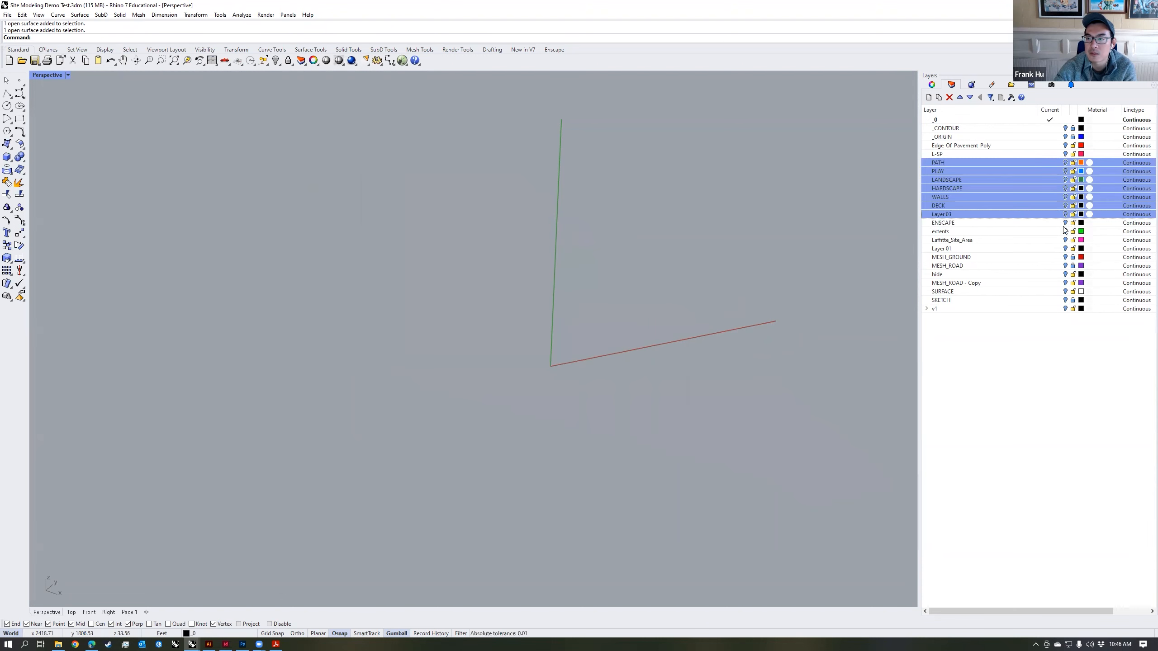
Step: Show the PATH layer, briefly check the PLAY, LANDSCAPE, HARDSCAPE, WALLS and DECK layers, and leave only PATH on
click(1065, 162)
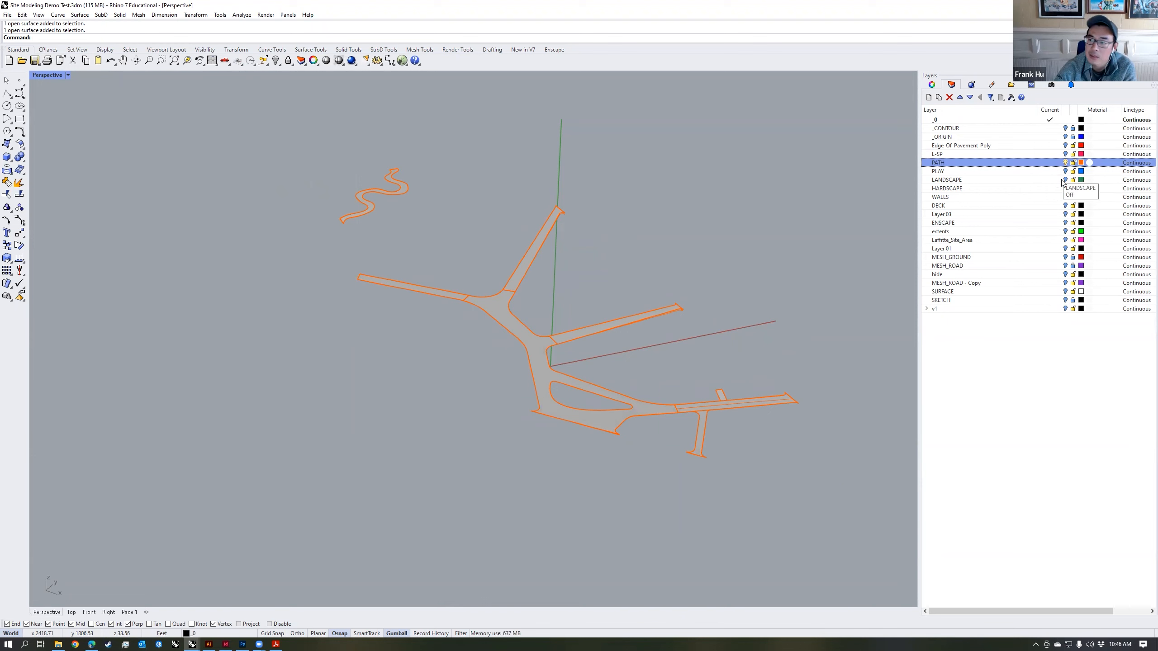
click(1065, 172)
click(1064, 180)
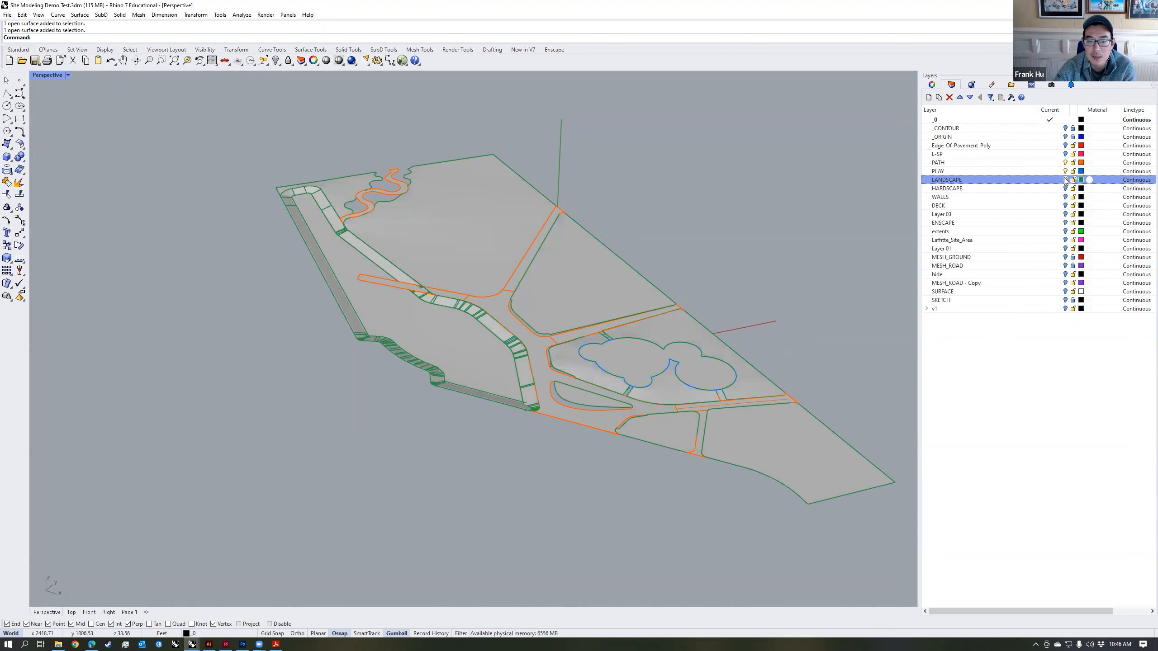
click(1065, 180)
click(1065, 188)
click(1065, 188)
click(1065, 197)
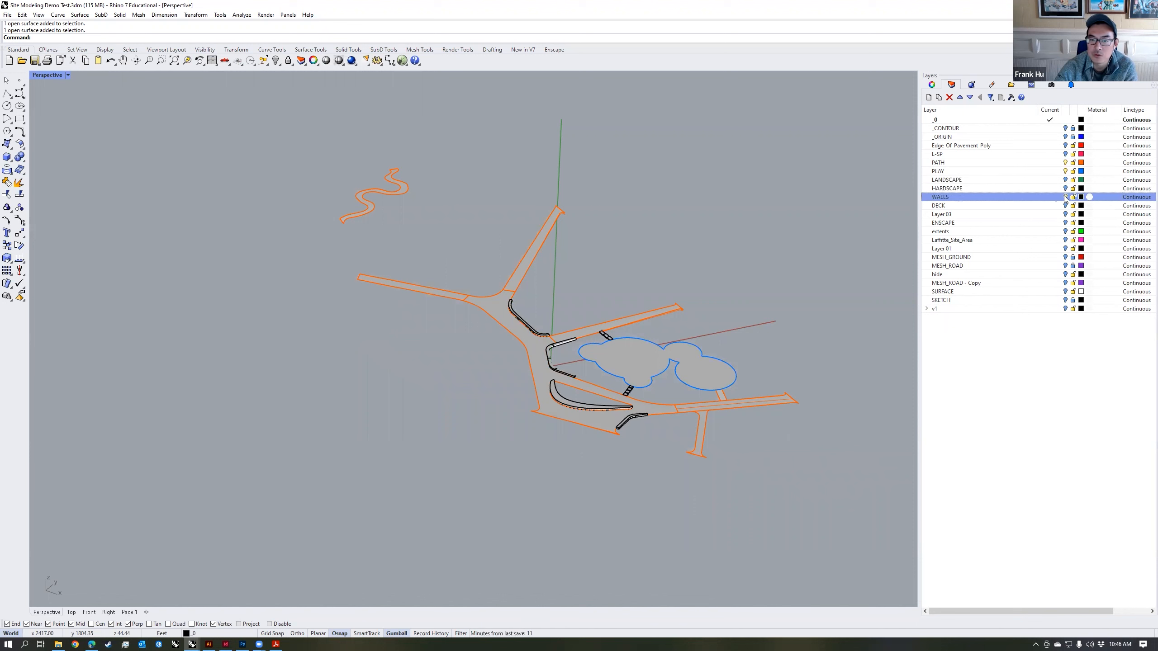
click(1064, 197)
click(1064, 206)
click(1065, 206)
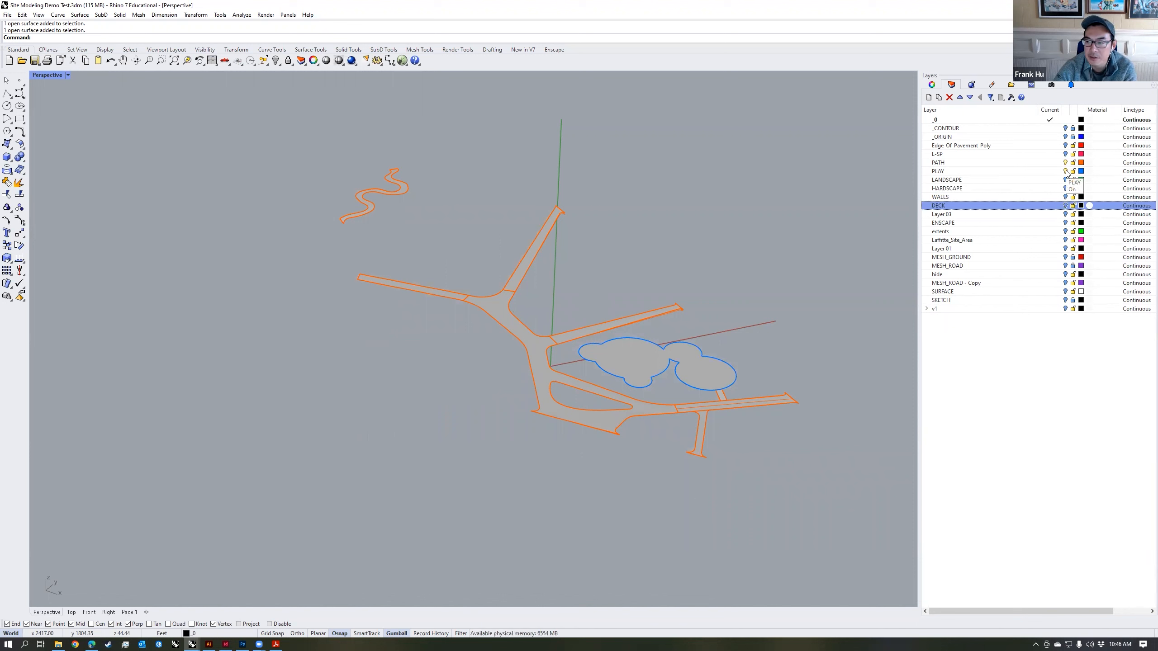
click(1066, 171)
Step: Open the PATH layer's material, change its type to Custom, and enlarge and move the dialog off the paths
click(1017, 162)
right_drag(592, 242, 667, 266)
text(/)
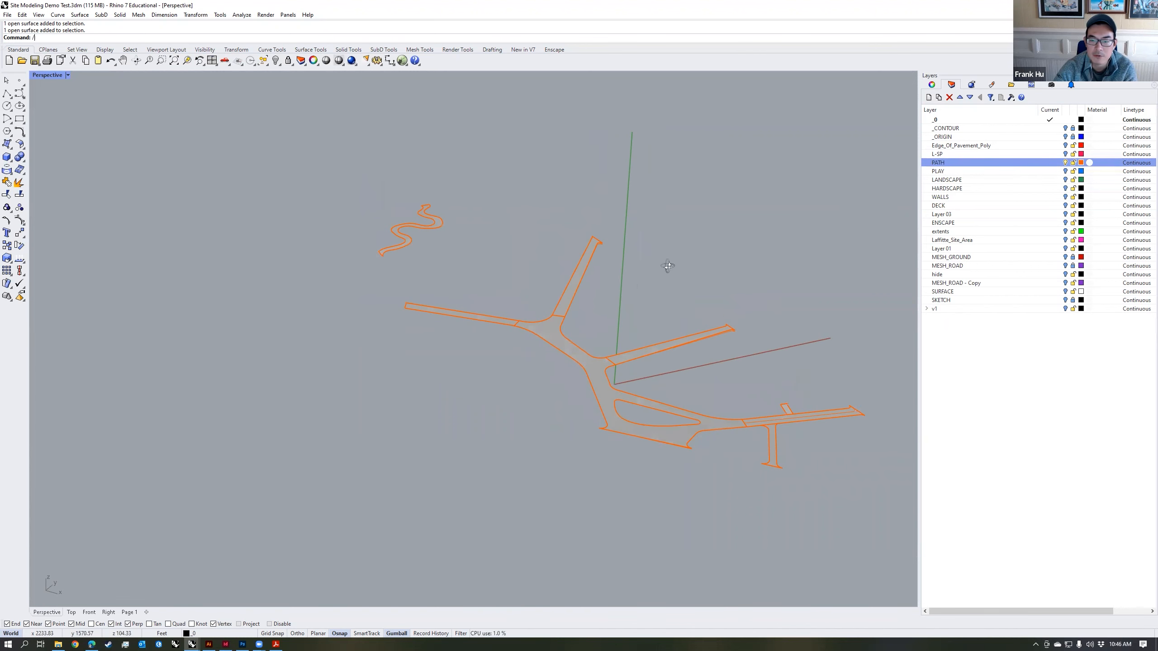
scroll(723, 379, up, 2)
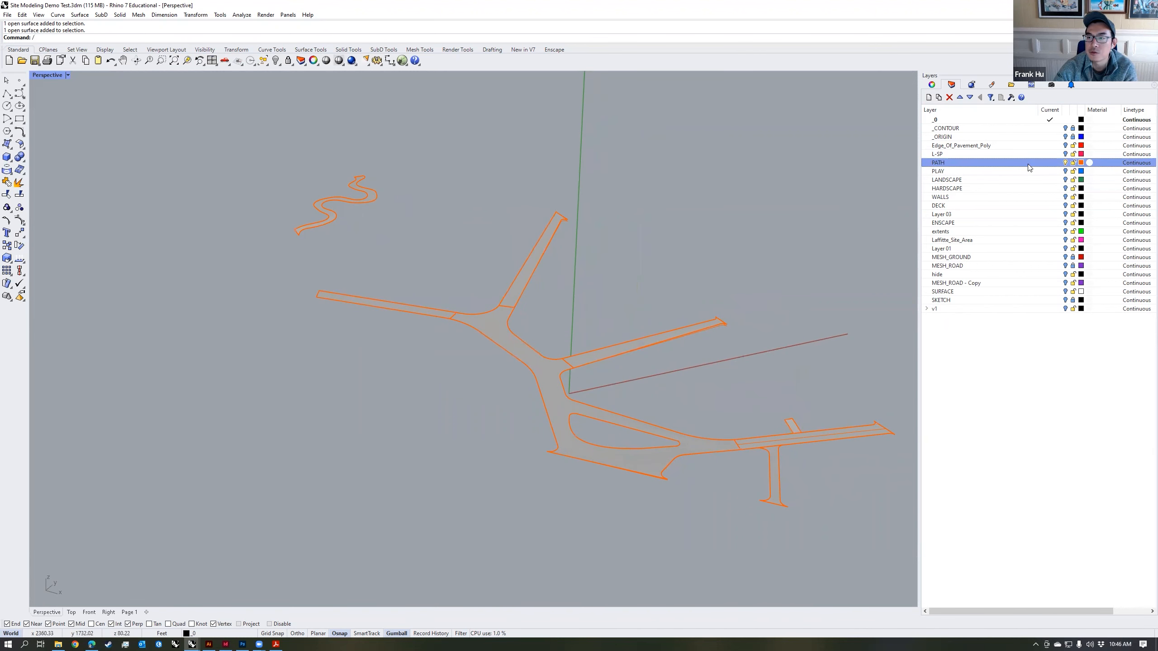
click(1089, 162)
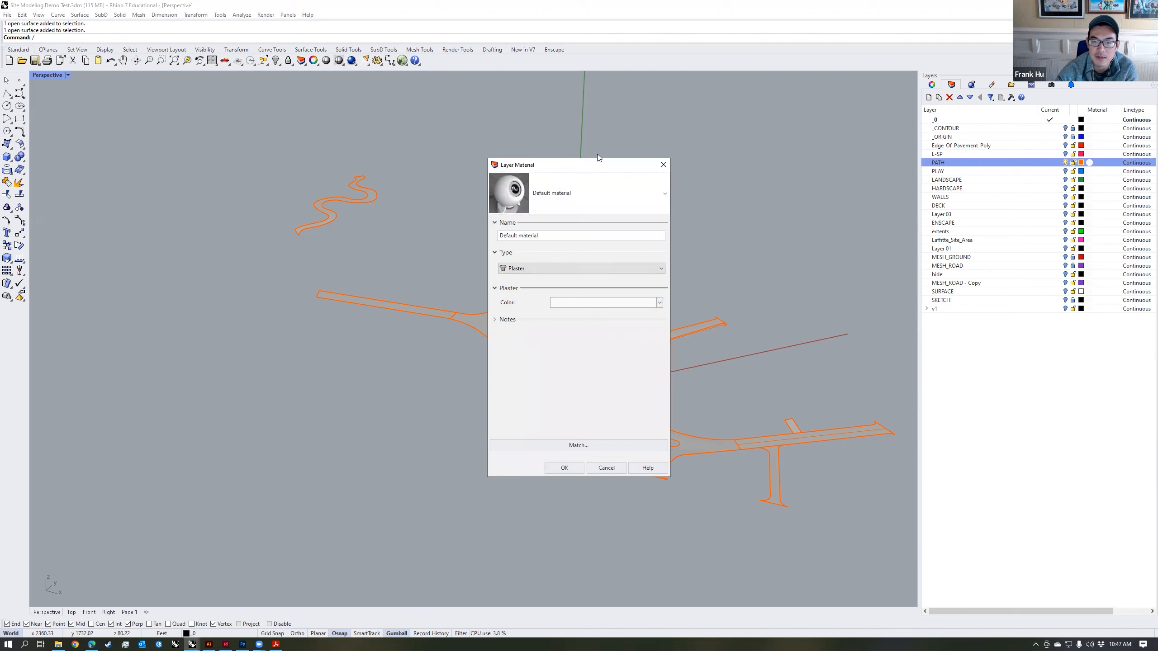
click(548, 238)
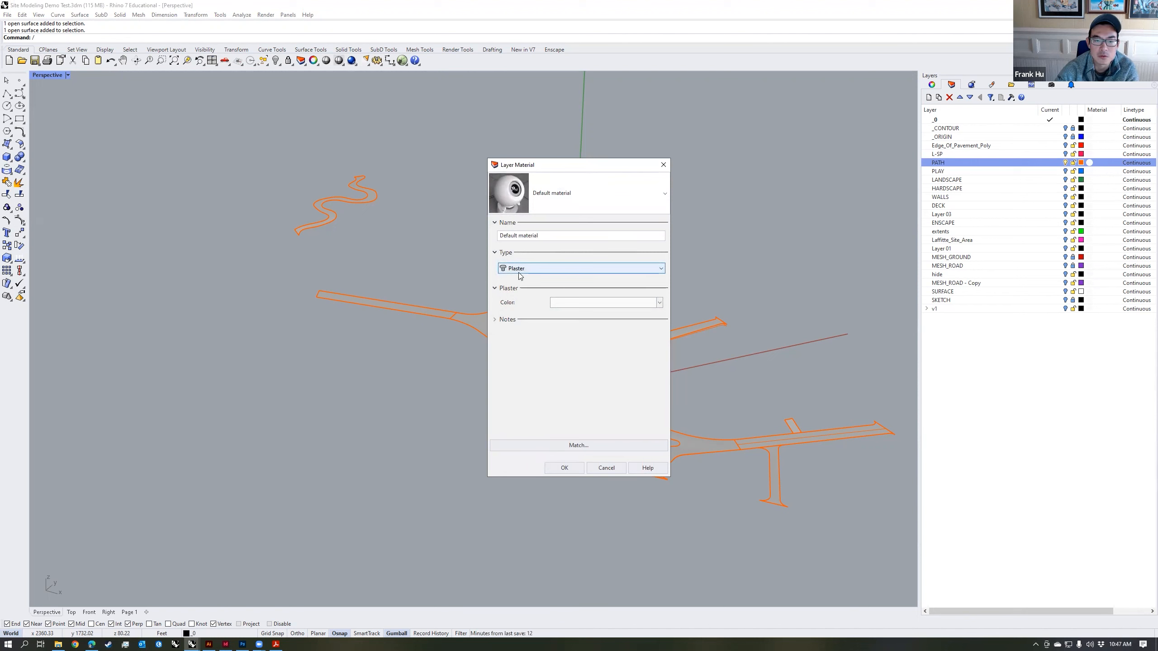
click(505, 271)
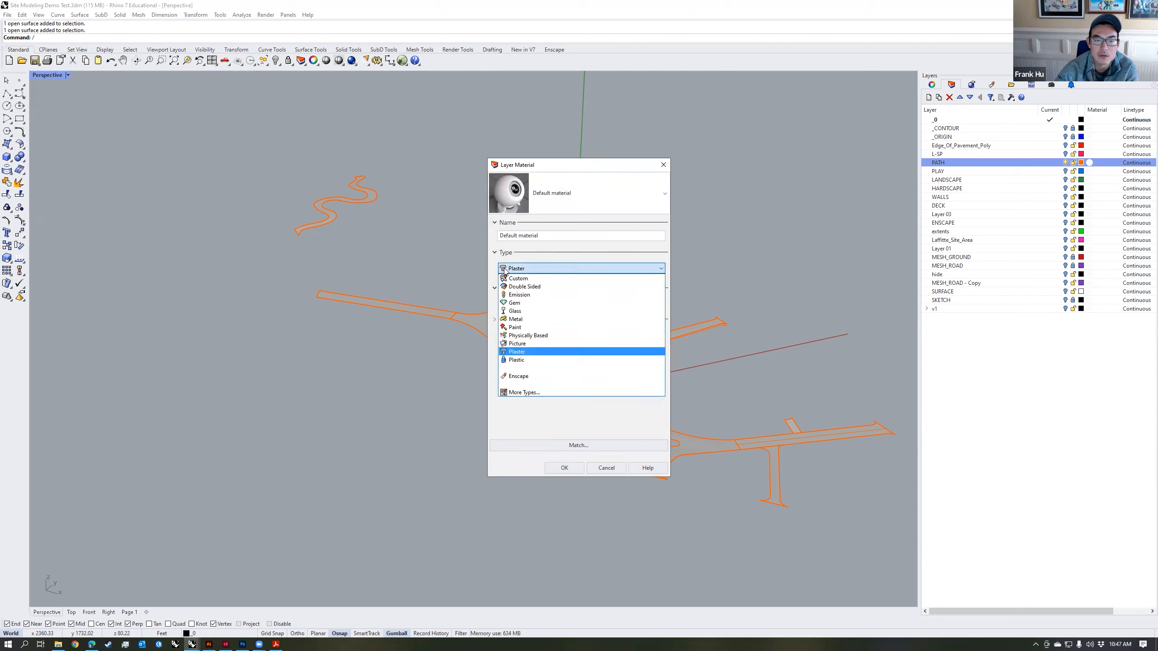
click(518, 278)
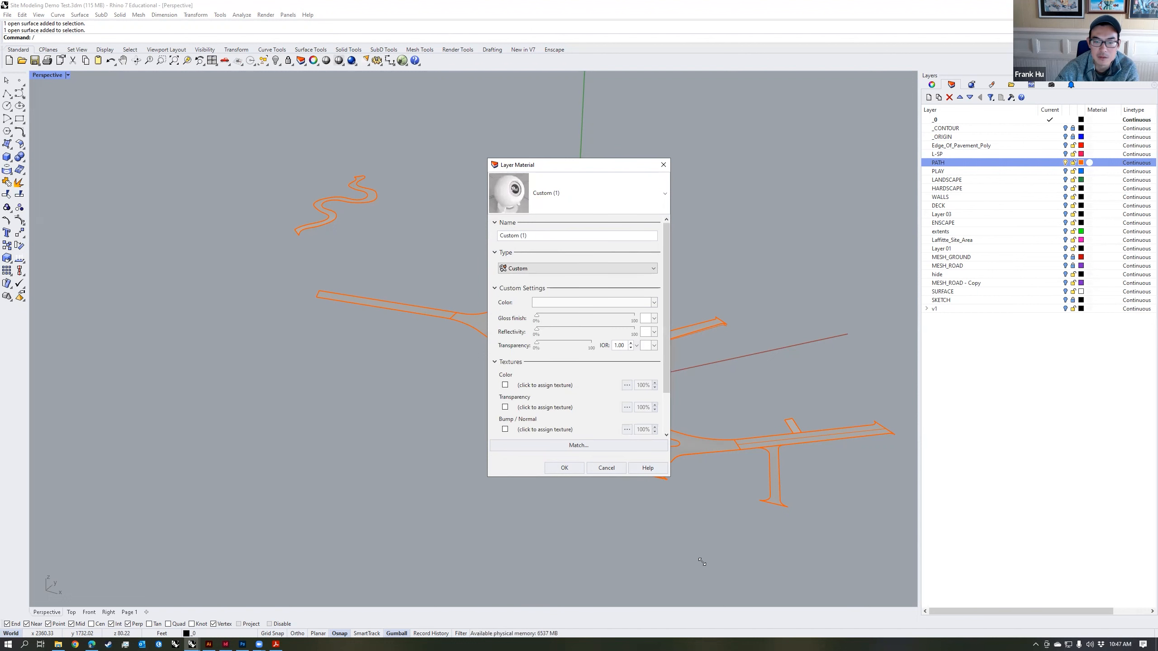
drag(702, 562, 702, 560)
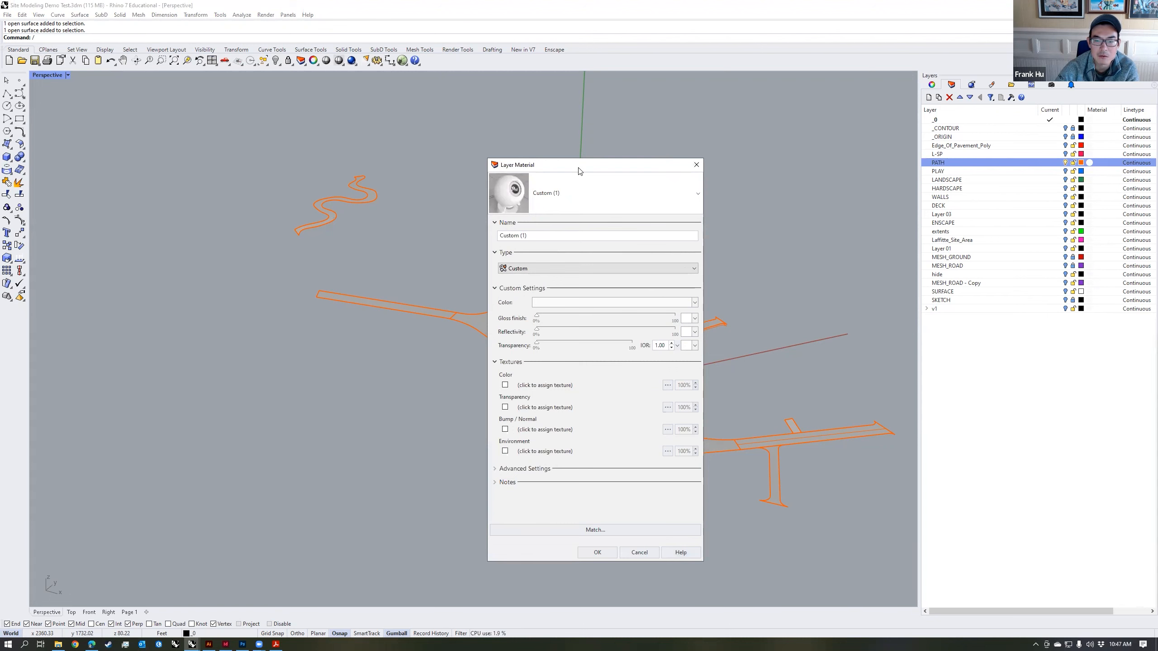
drag(578, 167, 746, 155)
Step: Name the PATH layer's material CONCRETE WALK
double_click(673, 222)
text(con)
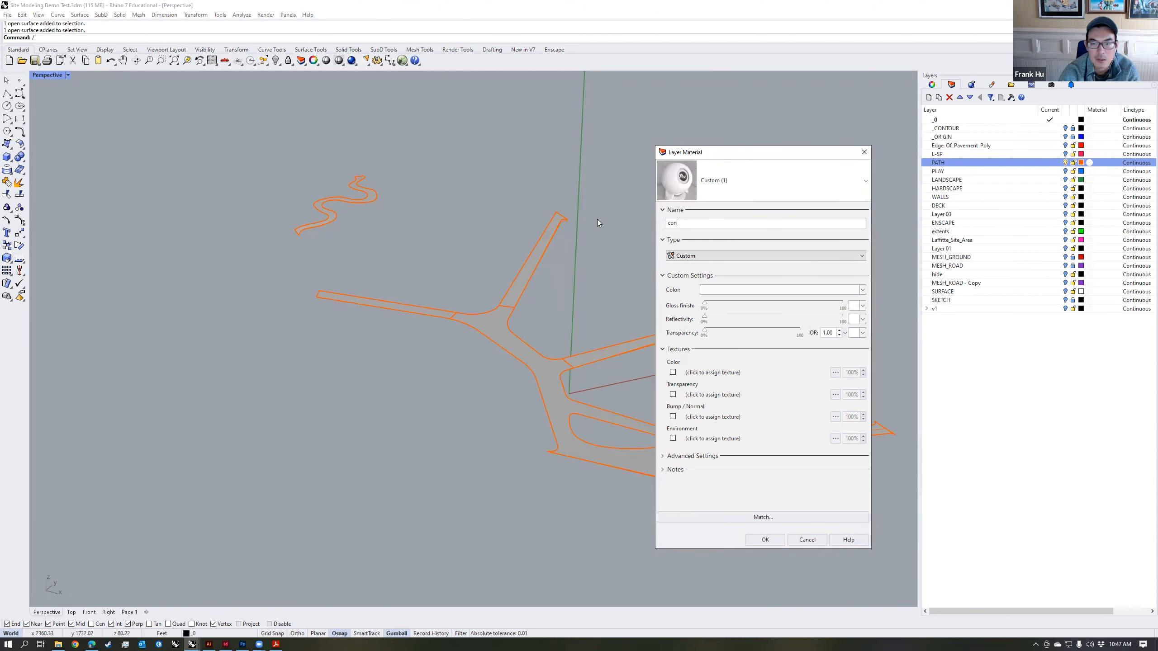
key(BackSpace)
key(BackSpace)
key(BackSpace)
key(Caps_Lock)
text(CONCRER)
key(BackSpace)
text(TE WALK)
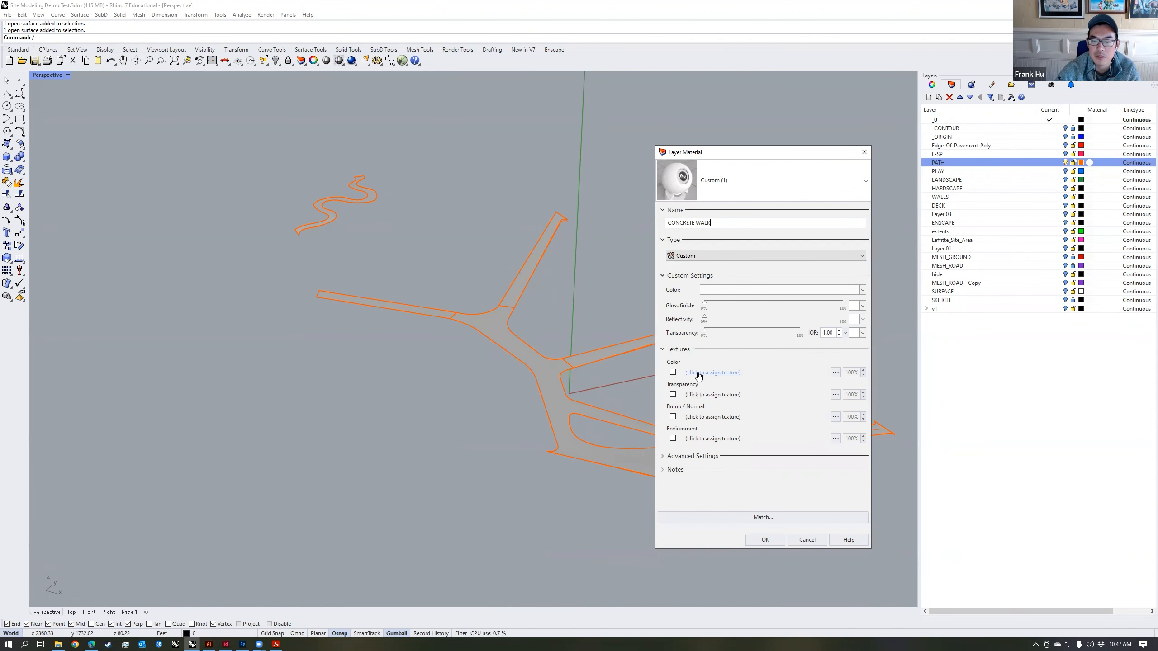
Step: Assign a light grey concrete image from the TEXTURES folder as the material's color texture, apply it, and check the path surface
click(836, 375)
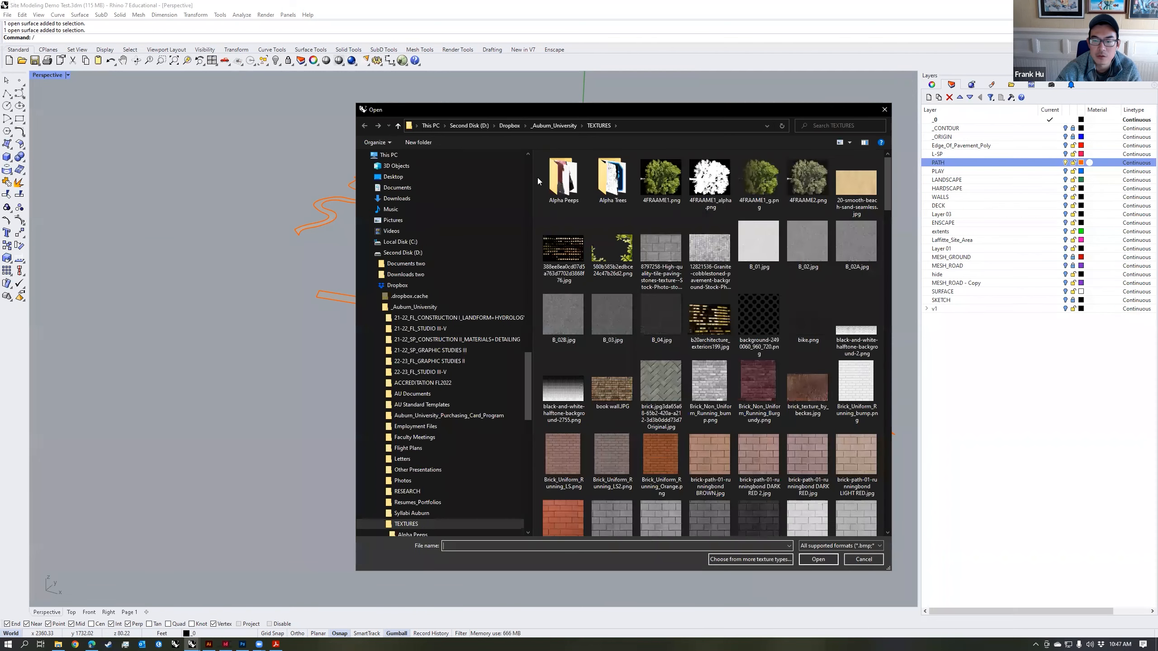
drag(886, 169, 893, 258)
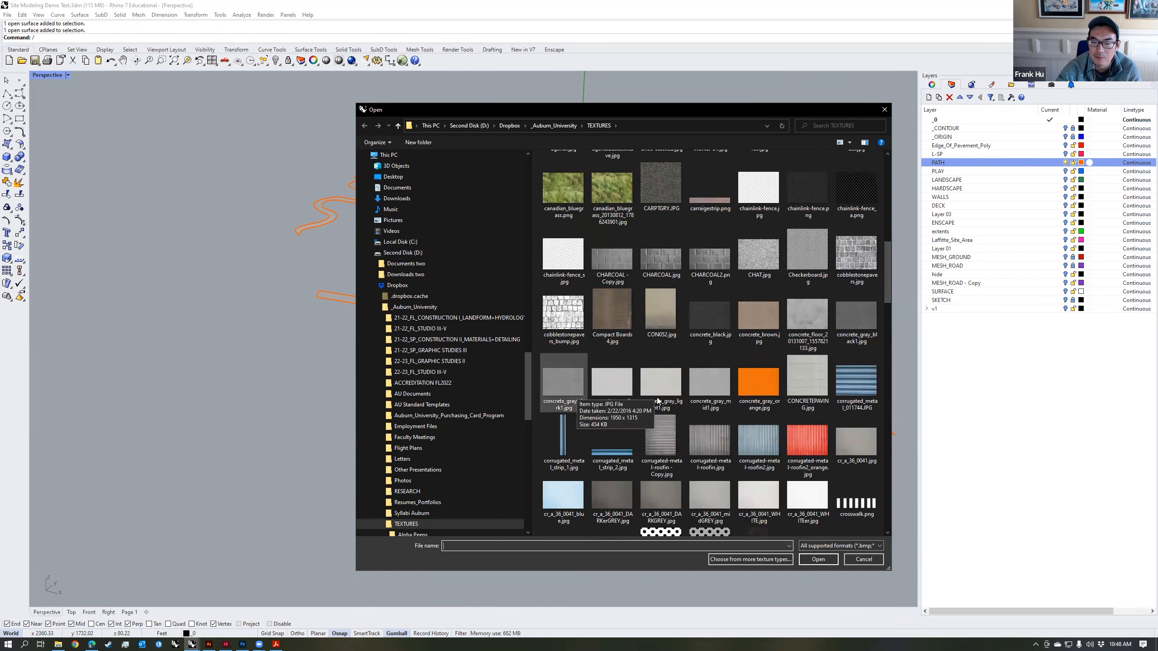
click(606, 396)
click(818, 559)
click(765, 540)
scroll(585, 428, up, 10)
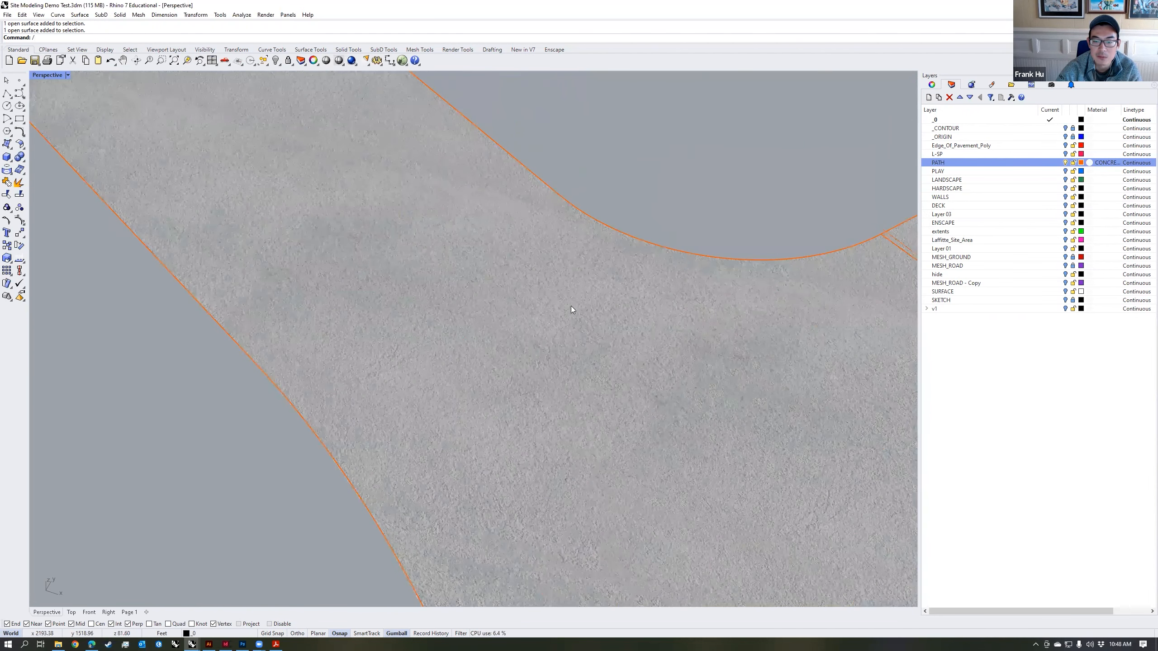
scroll(555, 283, down, 10)
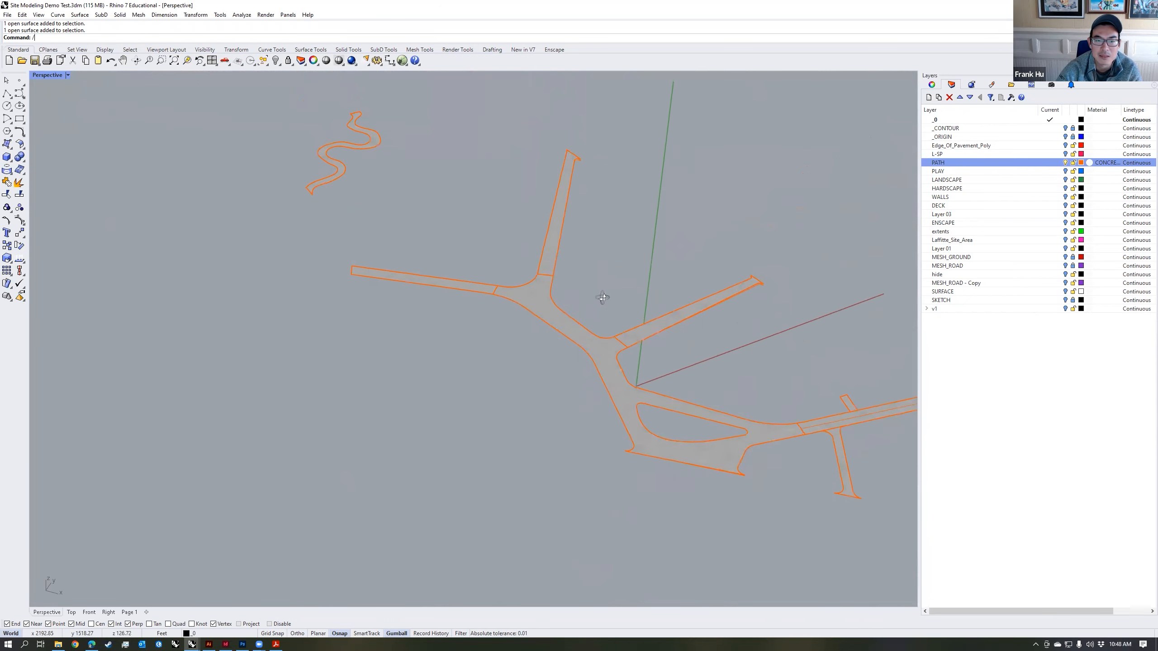
Step: Show the PLAY layer and give it a Custom play-surface material with a colorful geometric pattern as its color texture
right_drag(414, 159, 393, 136)
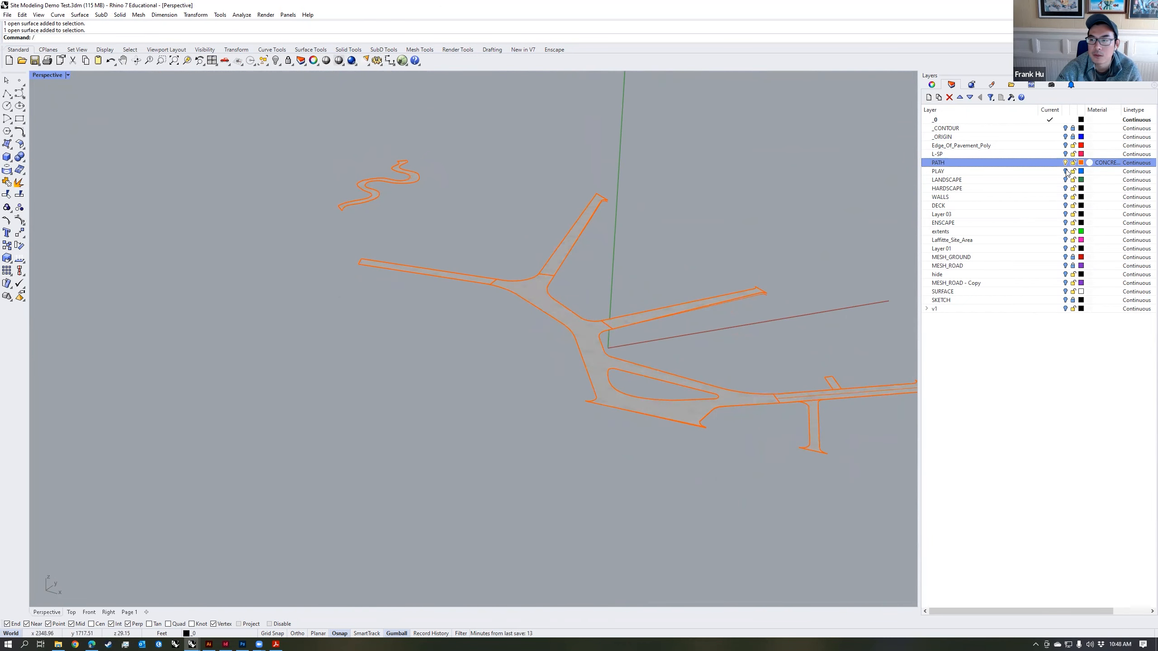
click(1065, 170)
shift+right_drag(834, 247, 782, 246)
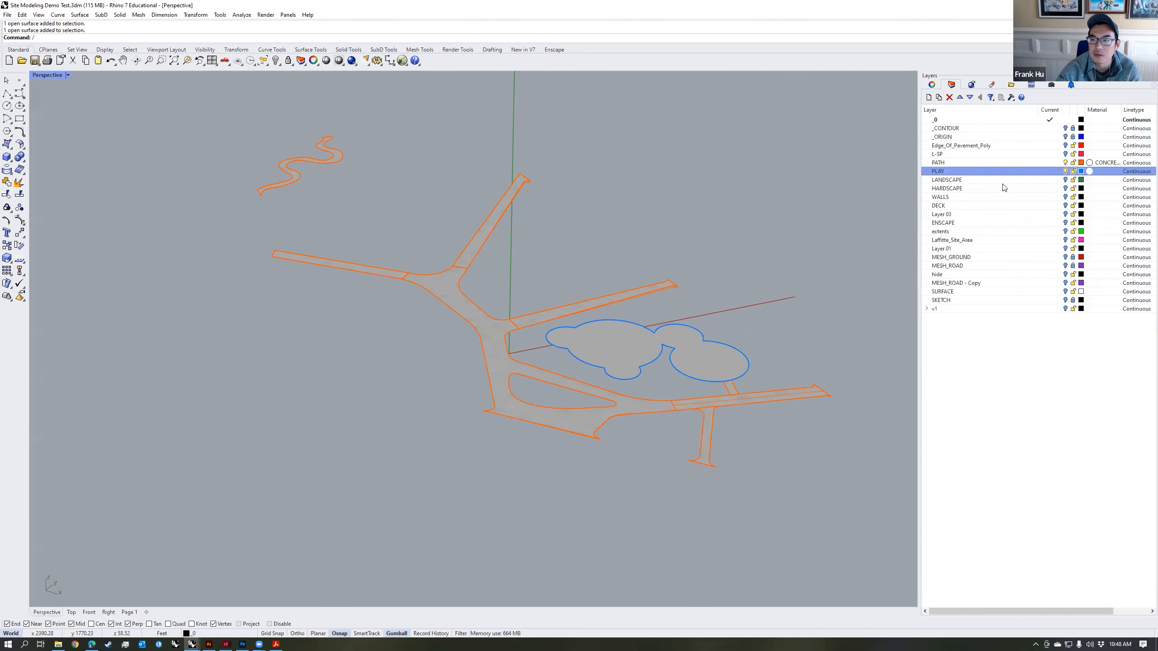
click(1090, 172)
text(PLAY SURFACE)
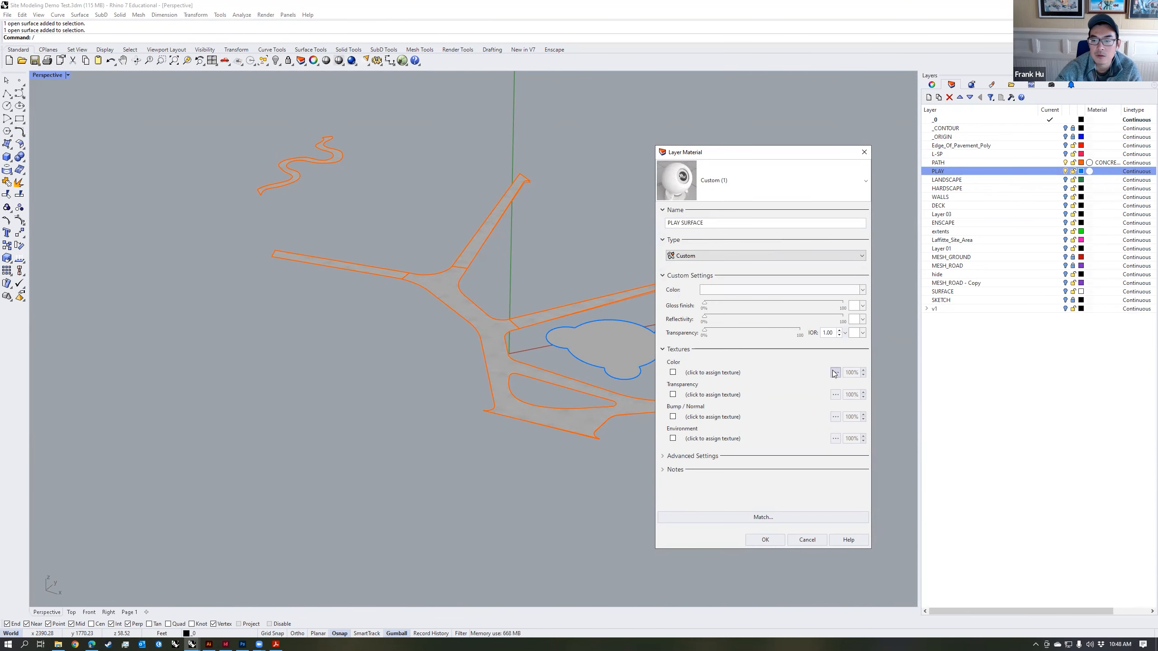
click(713, 372)
click(759, 387)
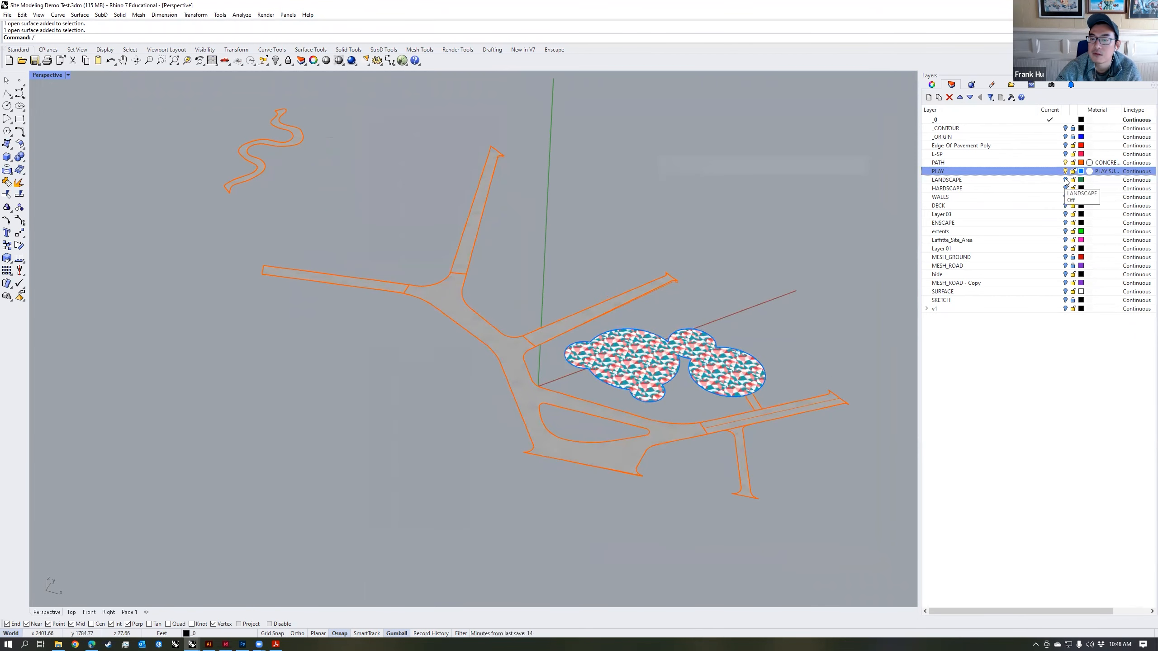
Step: Give the LANDSCAPE layer a Custom PLANTING material with a grass color texture, and the HARDSCAPE layer a Custom PAVING material with a grey paver texture
click(946, 180)
click(1090, 180)
text(PLANTING)
click(697, 257)
click(693, 269)
click(832, 372)
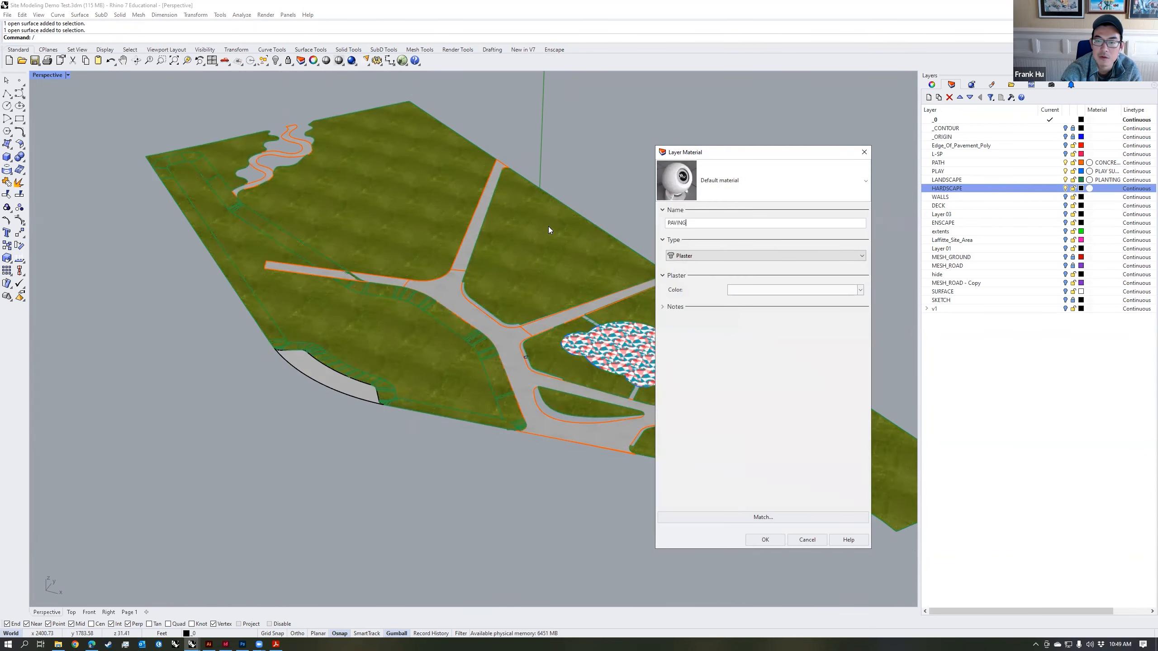
click(765, 256)
click(705, 283)
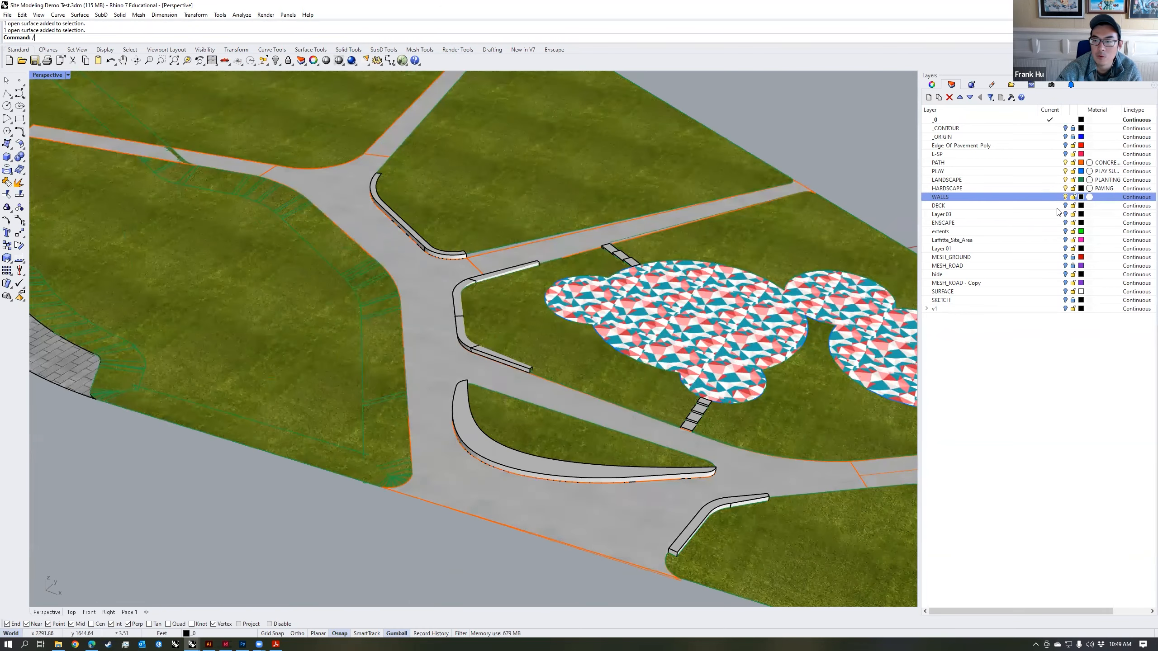
Step: Give the WALLS layer a Custom material named CONCRETE WALLS with the image B_02.jpg as its color texture
click(1089, 197)
text(CONCRETE WALLS)
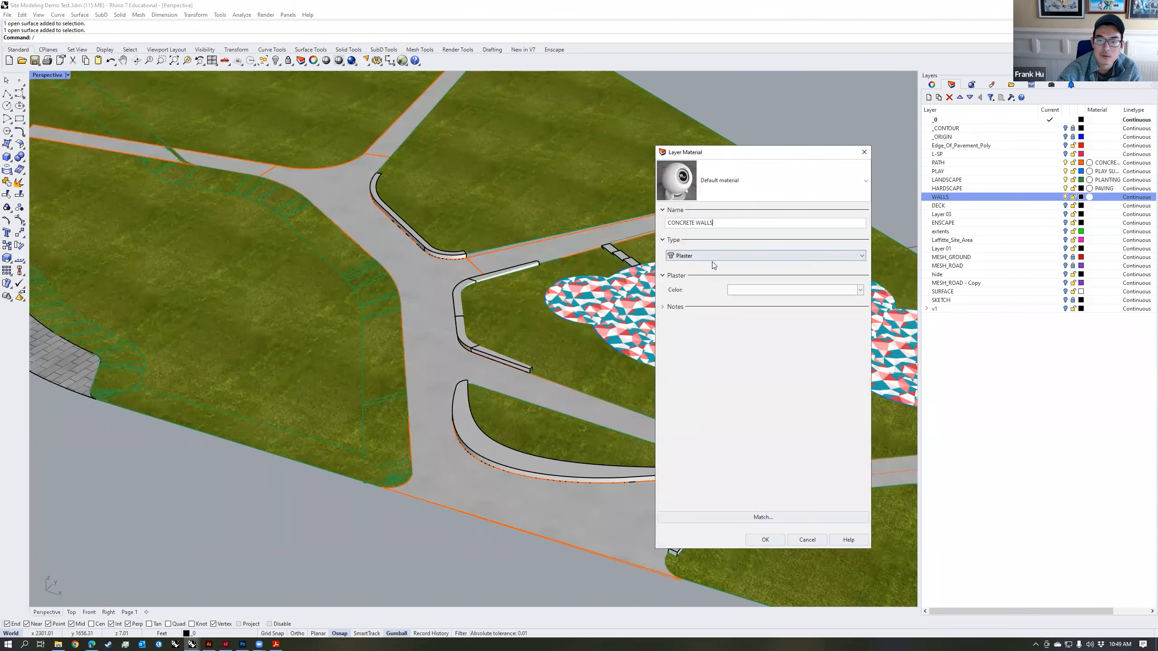
click(712, 258)
click(713, 266)
click(835, 372)
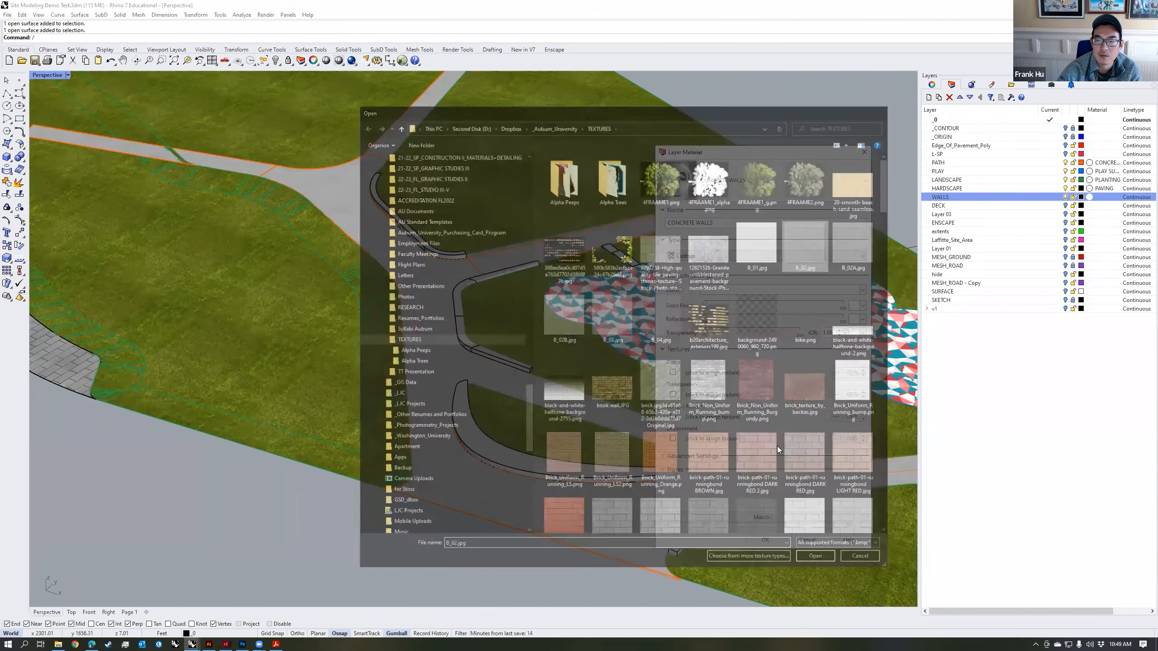
click(765, 539)
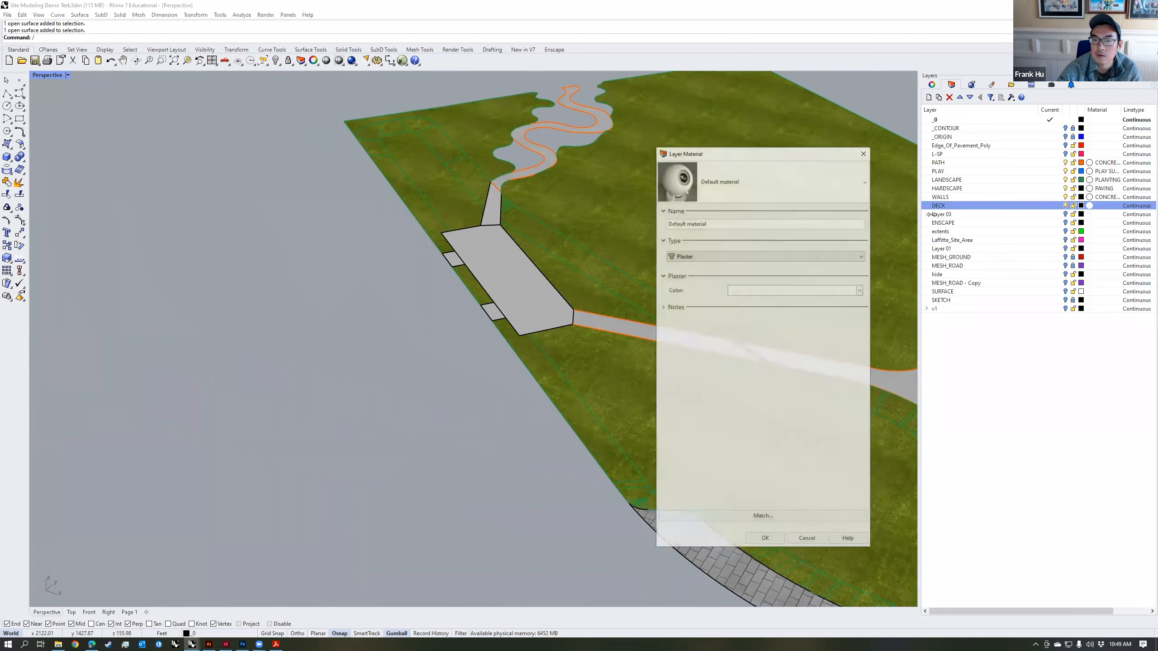
Step: Give the DECK layer a Custom material named WOOD DECKING with a warm brown wood image as its color texture
text(KING)
click(765, 257)
click(765, 266)
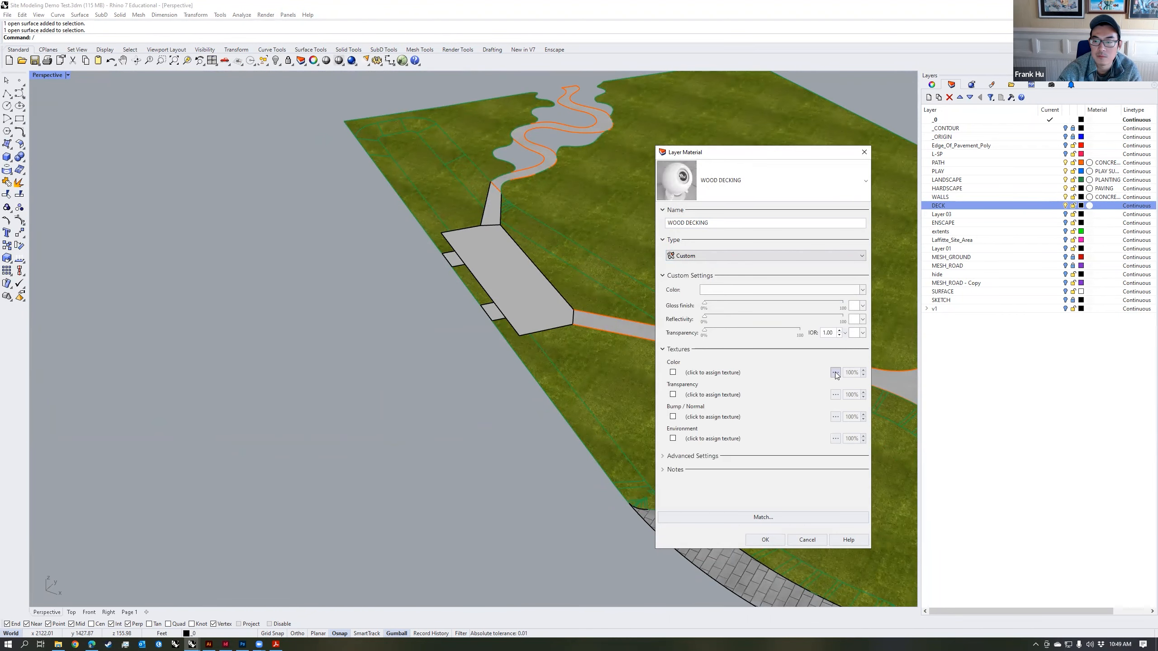
click(835, 372)
double_click(710, 499)
click(764, 541)
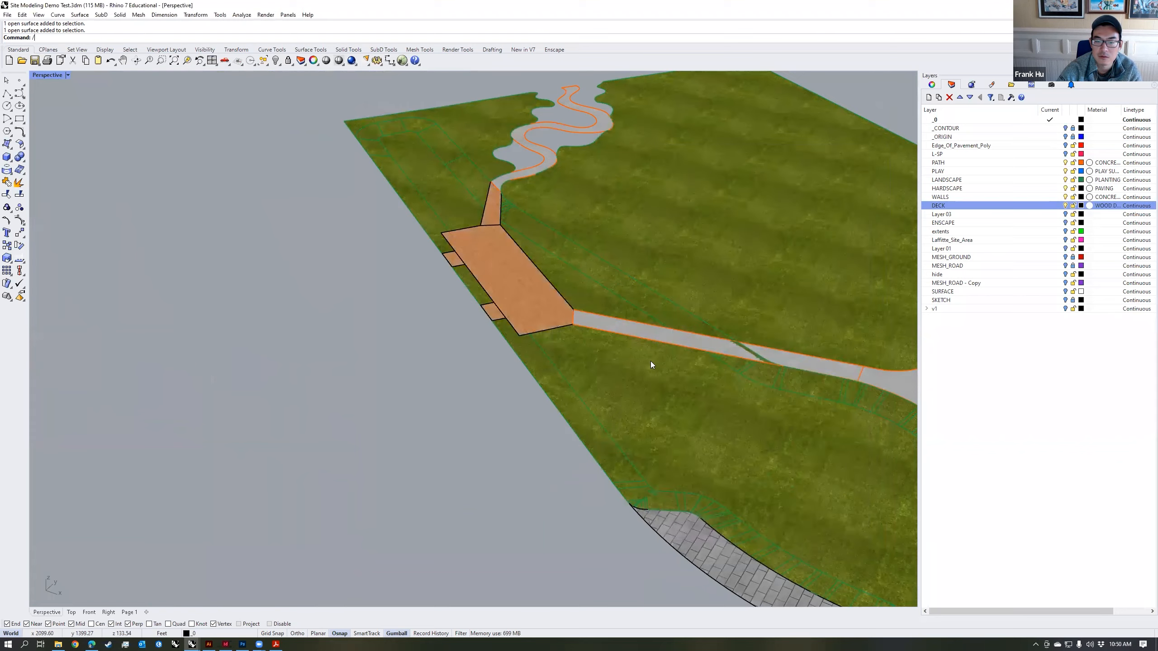
Step: Review the textured park model from several views and examine the paver pattern's scale and direction on the curved hardscape area
shift+right_drag(670, 358, 459, 308)
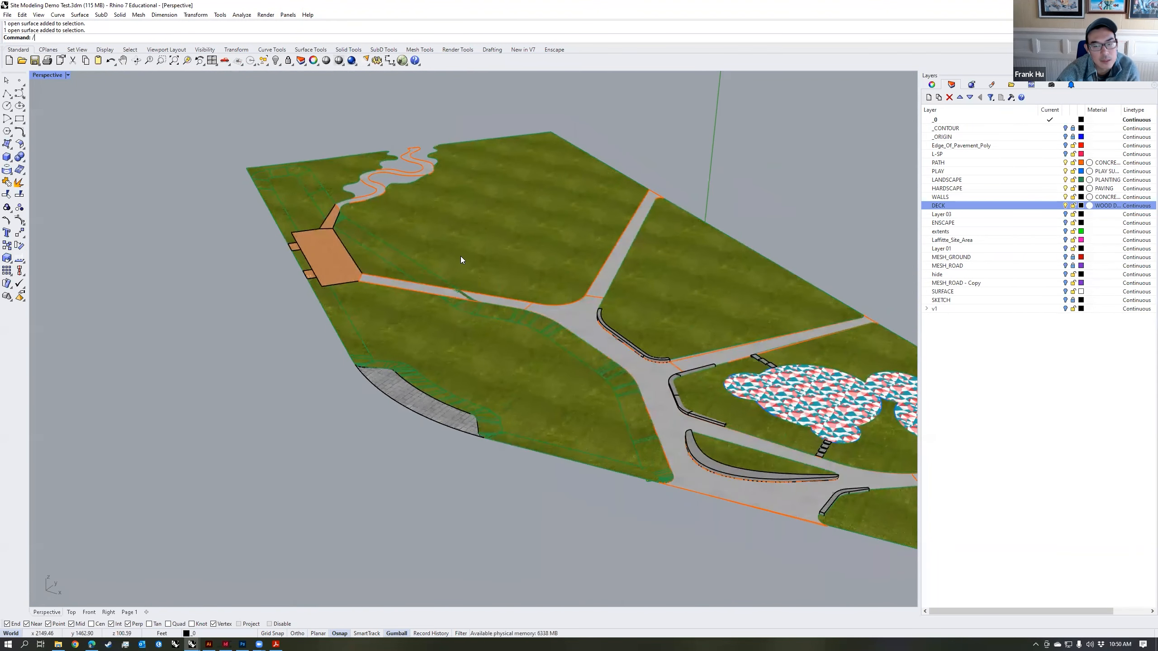
scroll(503, 288, down, 5)
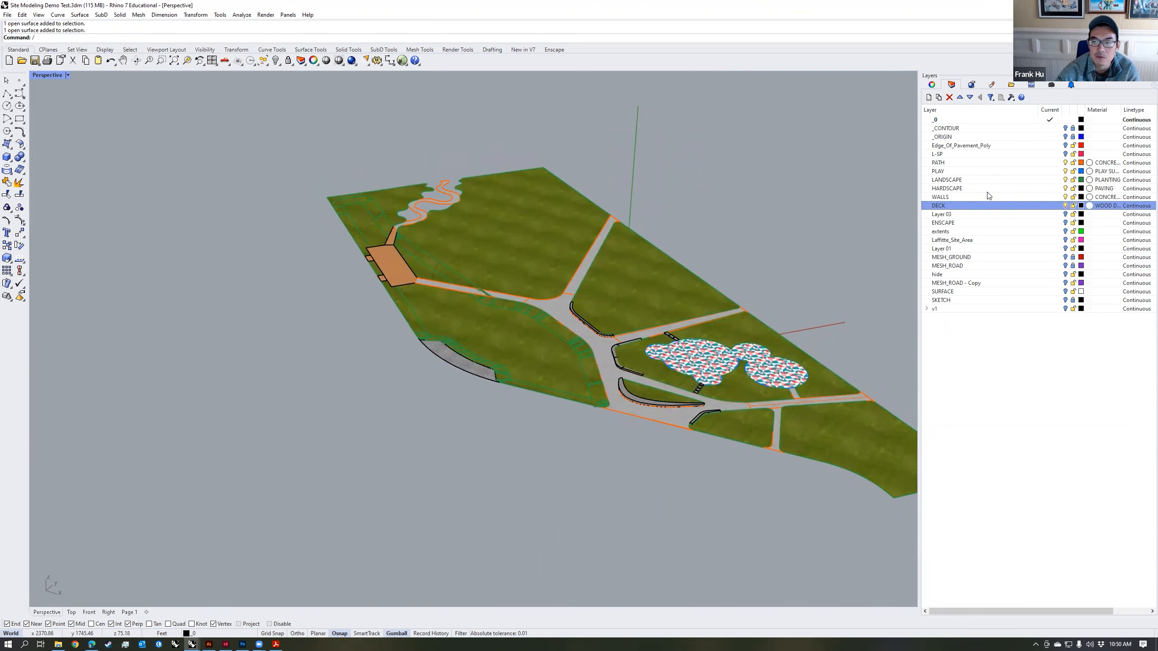
scroll(667, 364, up, 8)
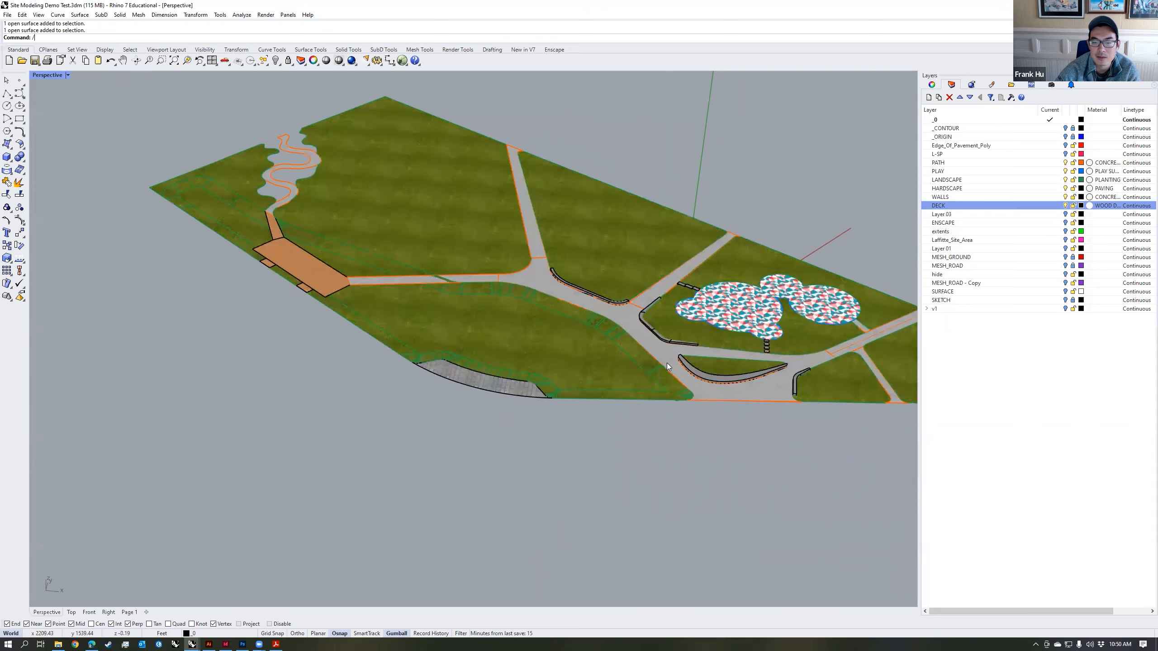
scroll(751, 327, down, 7)
right_drag(751, 328, 751, 335)
scroll(588, 361, down, 2)
right_drag(588, 360, 638, 360)
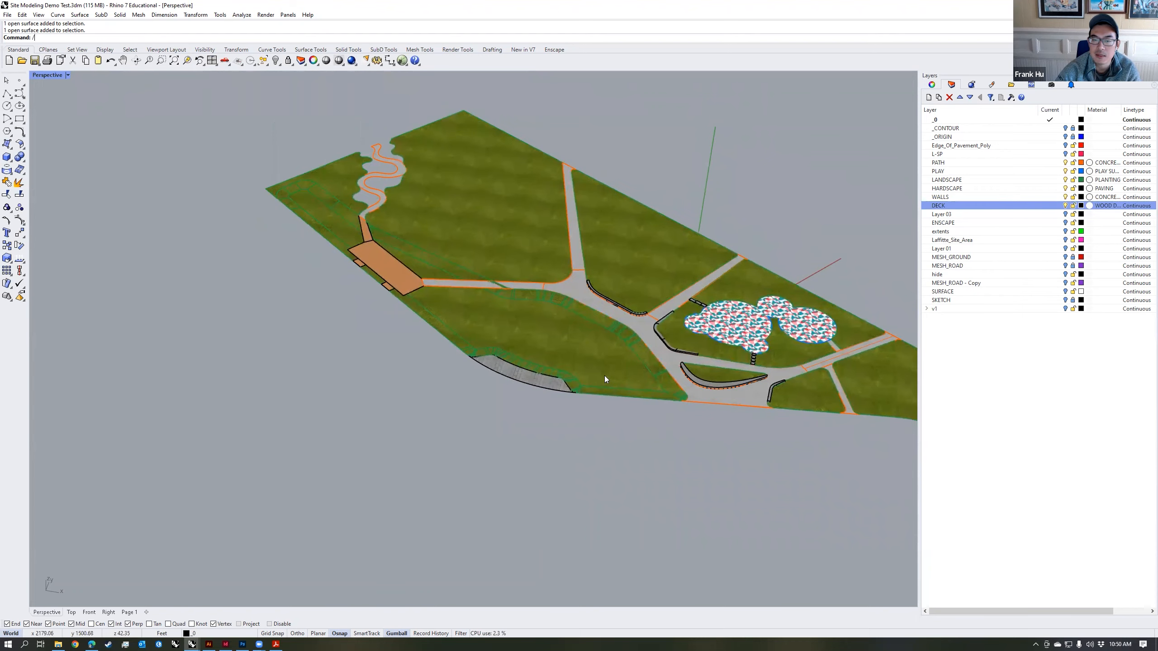
scroll(507, 400, up, 10)
click(499, 410)
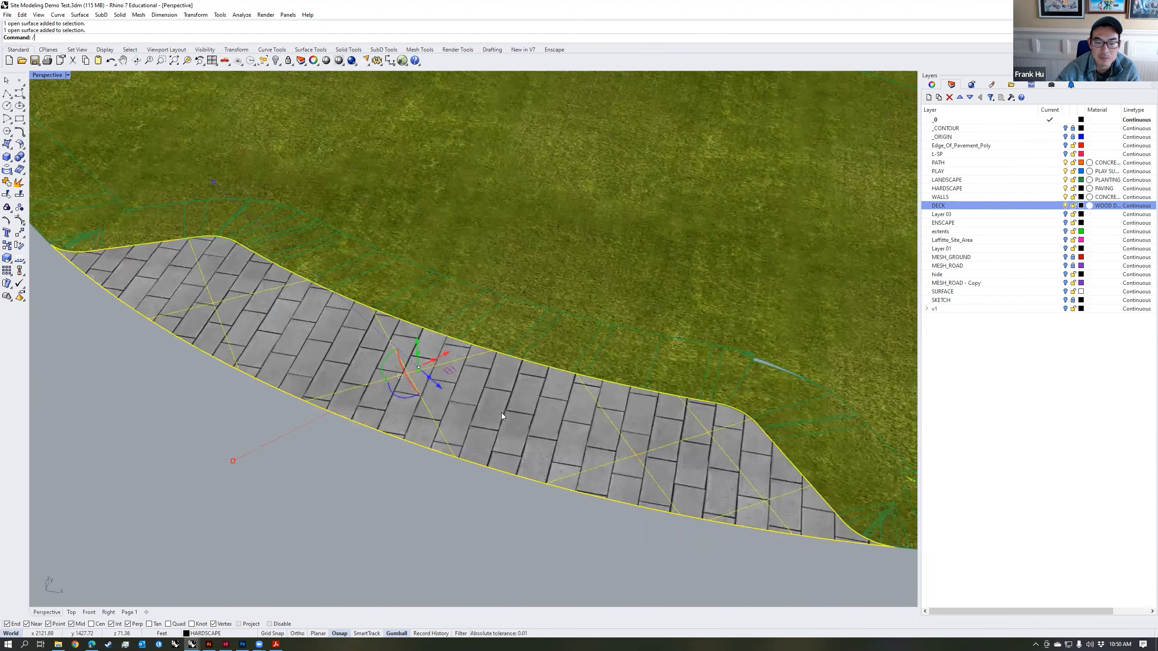
scroll(564, 417, down, 10)
scroll(582, 413, up, 4)
scroll(582, 413, up, 2)
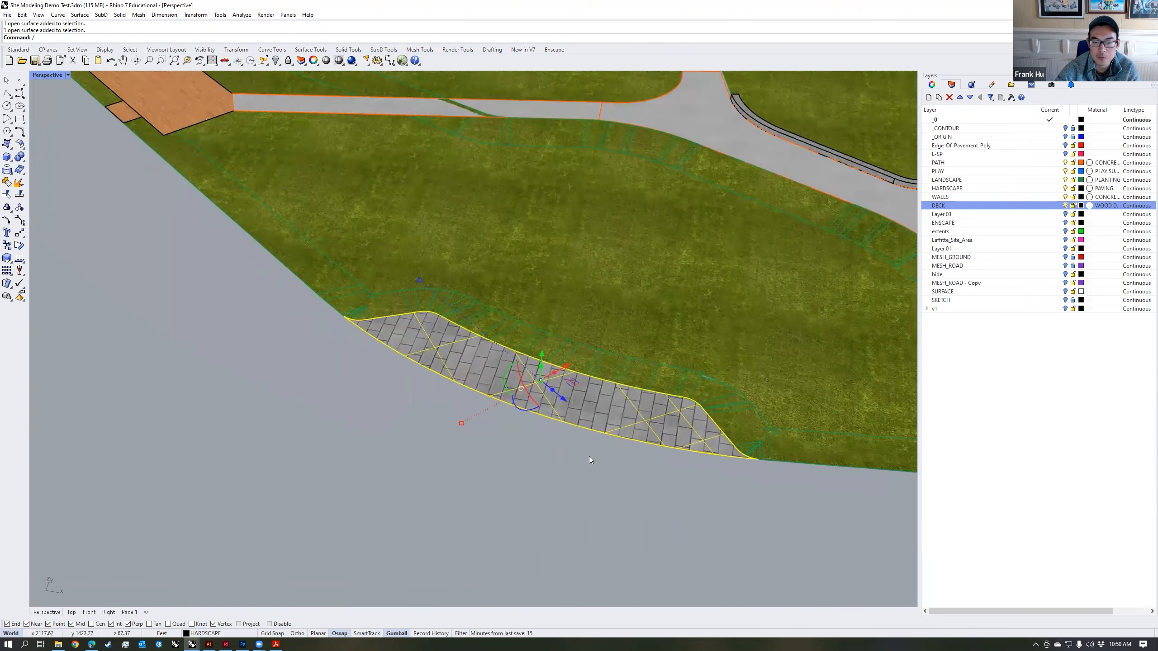
key(Escape)
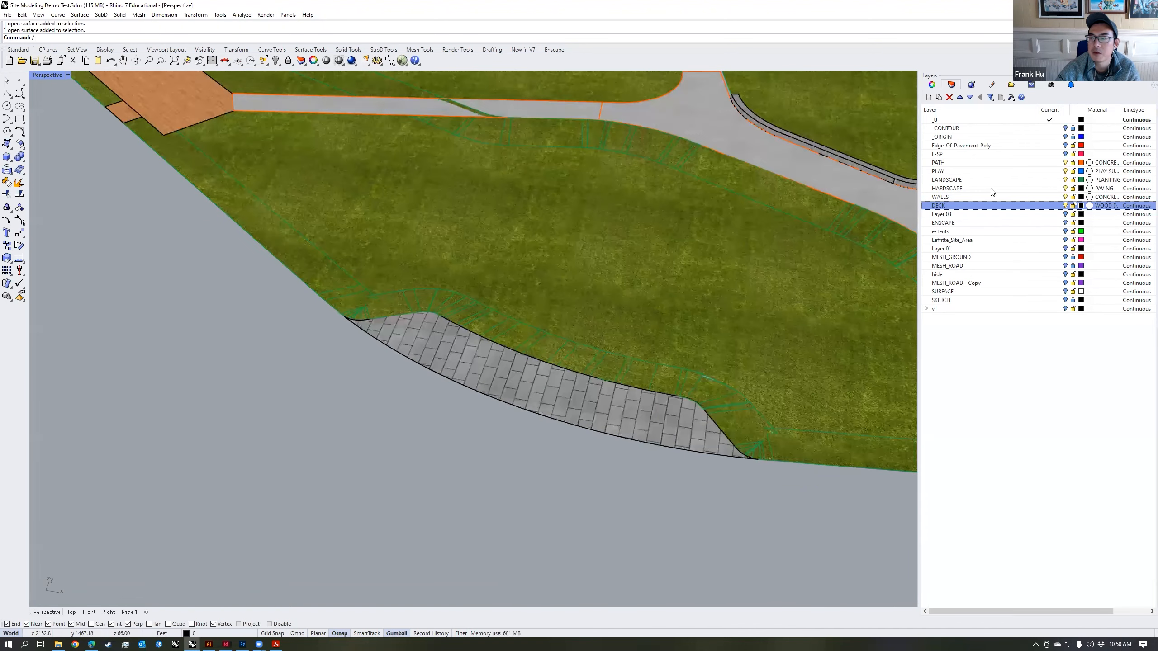
Step: Select all objects on the HARDSCAPE layer and open their texture mapping properties
right_click(992, 189)
click(1048, 327)
scroll(703, 322, down, 5)
scroll(704, 322, down, 4)
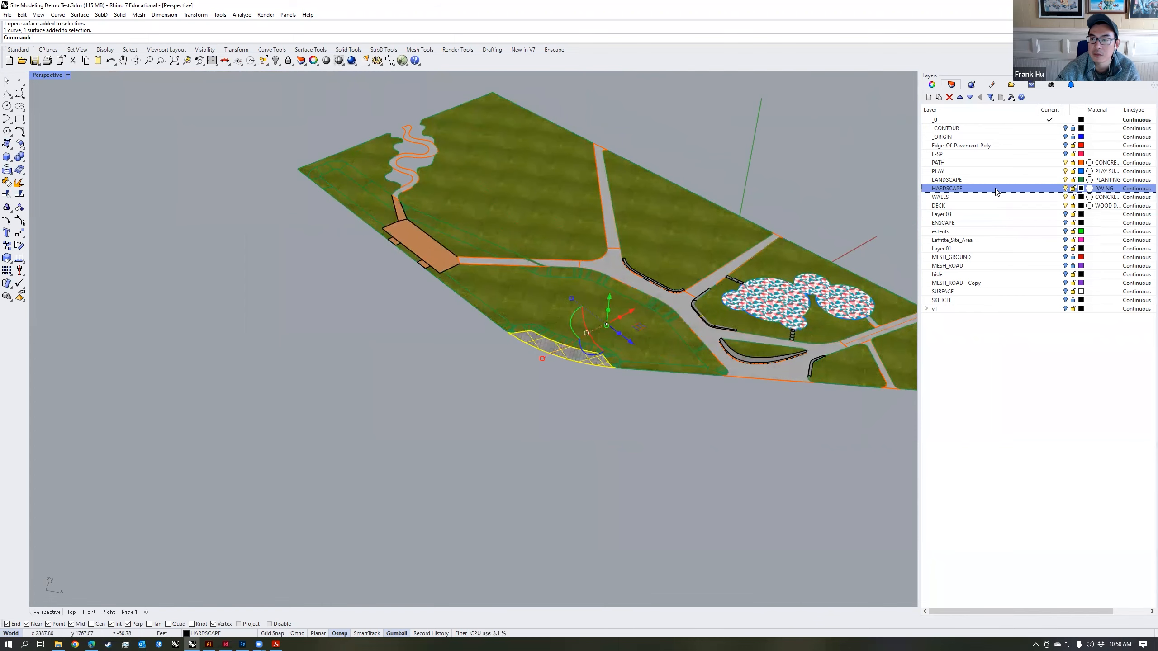
scroll(572, 353, up, 5)
click(931, 85)
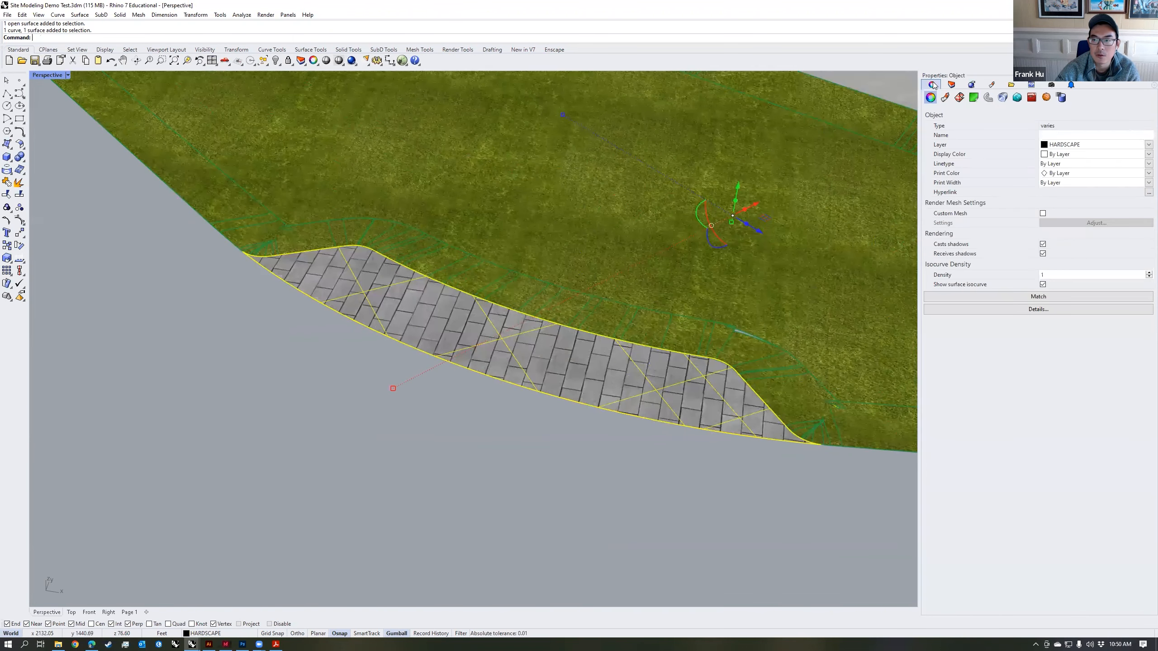
click(959, 97)
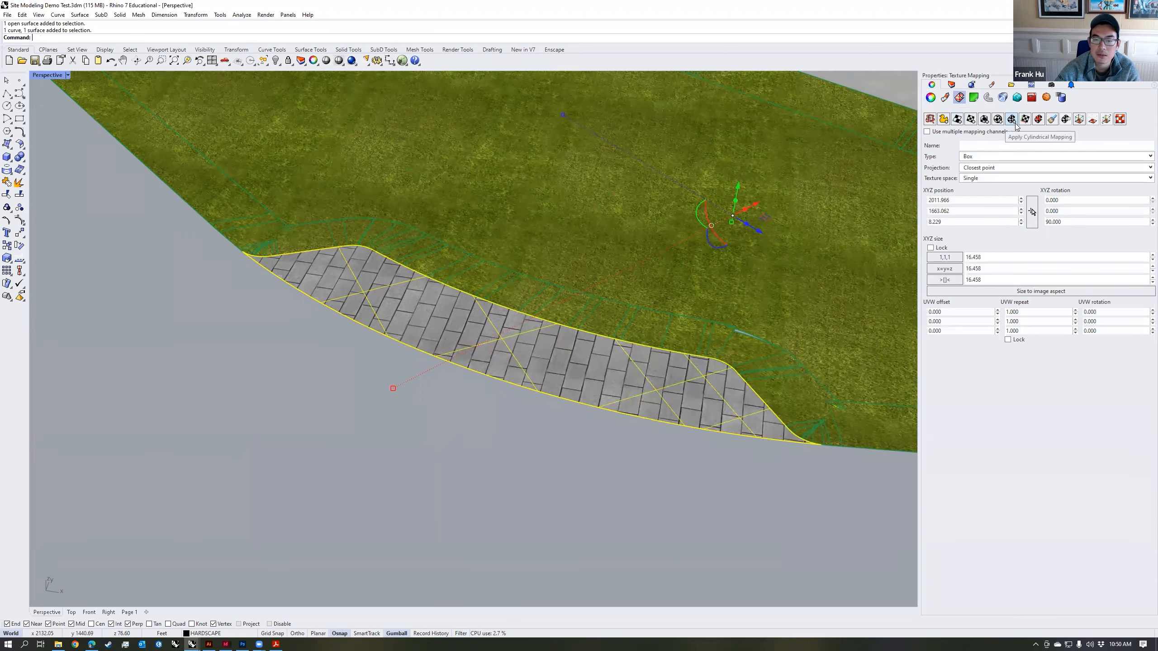
Step: Apply planar UV texture mapping to the hardscape paving, using a square plane about 11 feet wide drawn beside it, and inspect the pavers
click(971, 120)
click(441, 485)
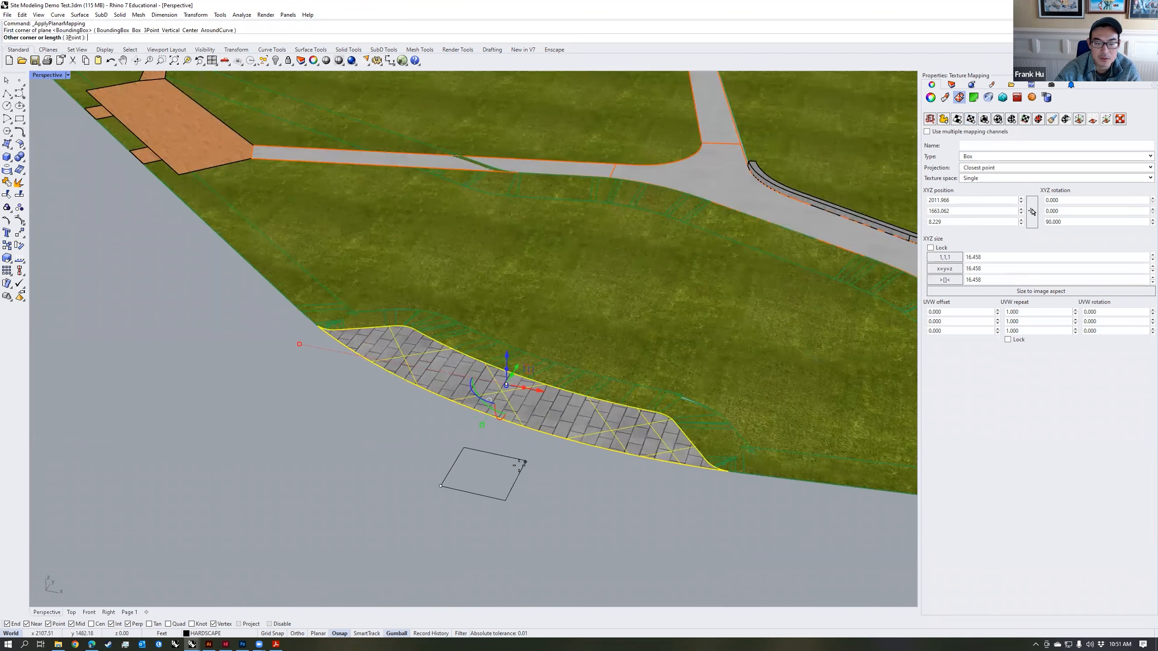
click(522, 463)
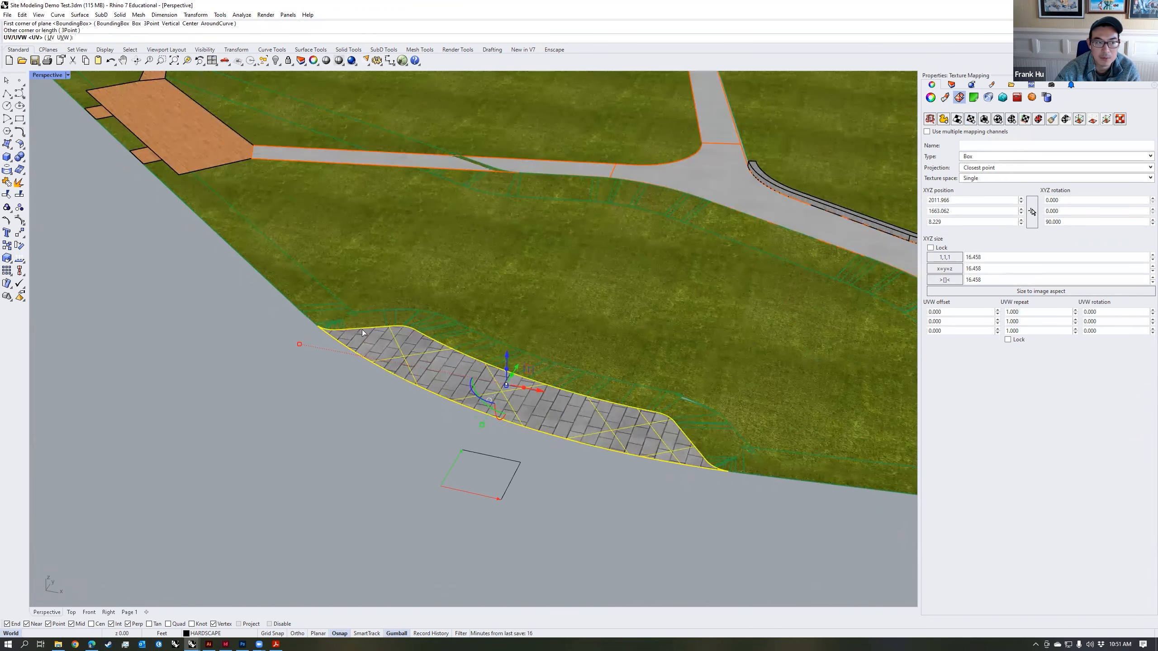
click(50, 37)
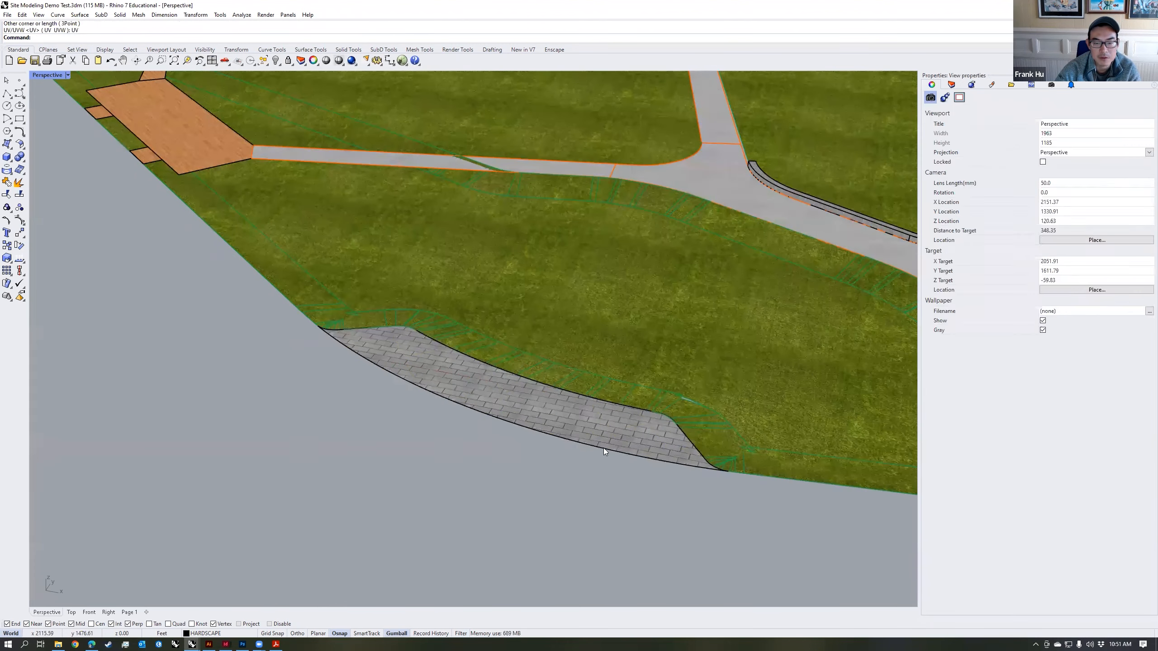
right_drag(543, 463, 472, 486)
text(zs)
key(Return)
key(Escape)
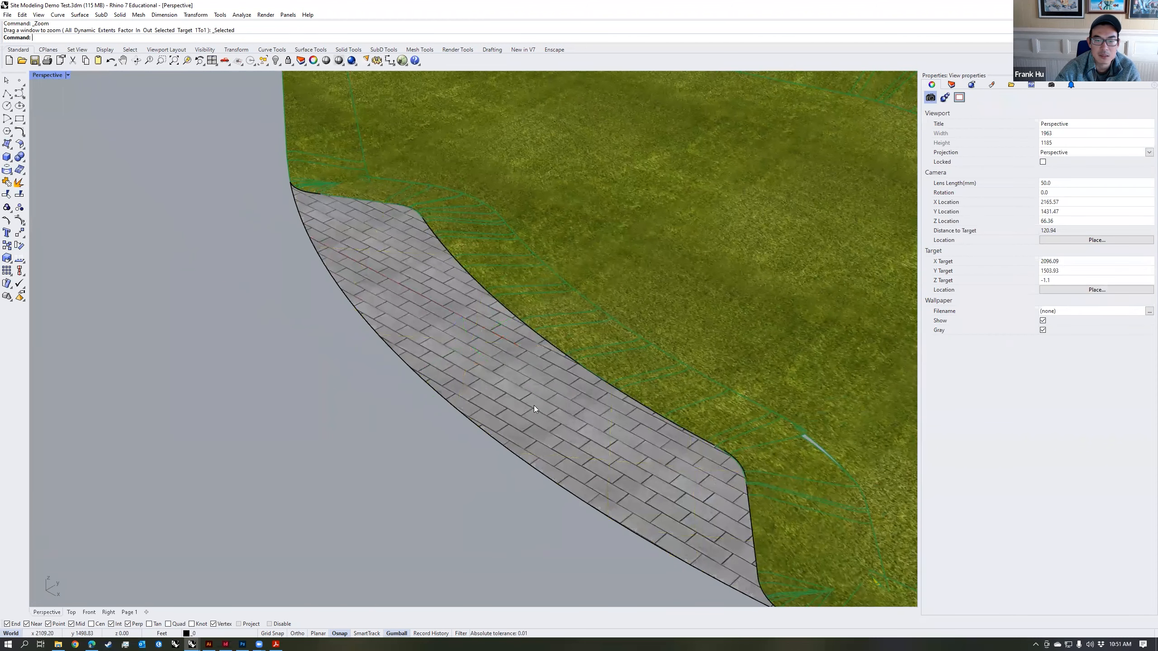
Step: Show the mapping widget for the paving surface and move its mapping plane onto the middle of the pavers
click(536, 400)
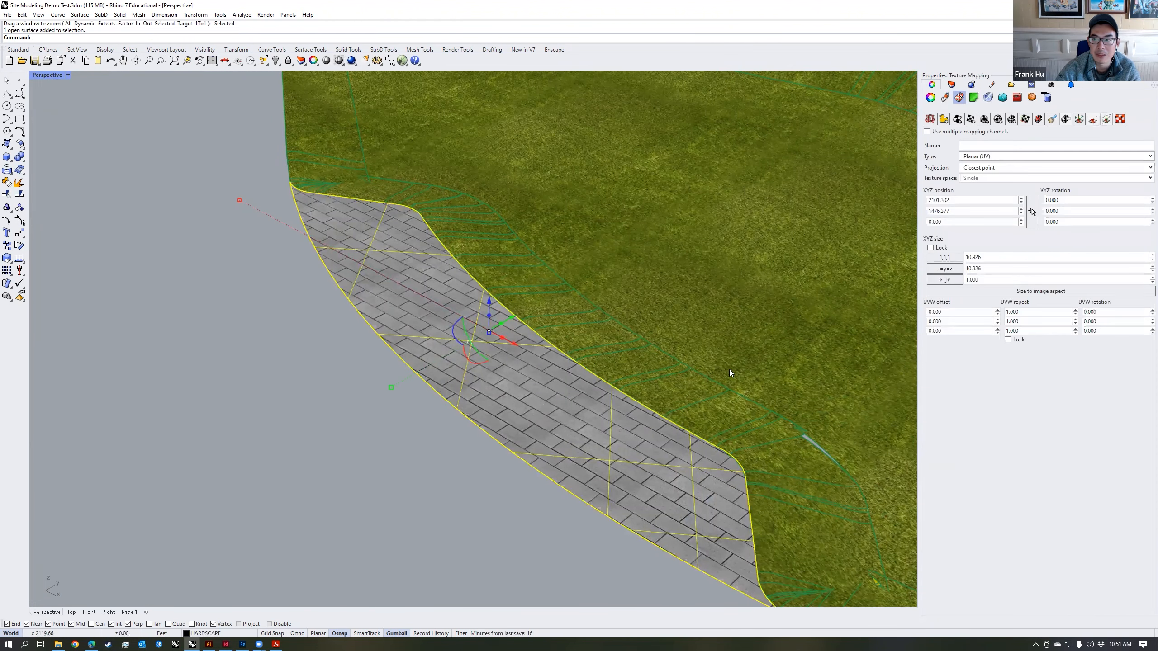
click(1079, 120)
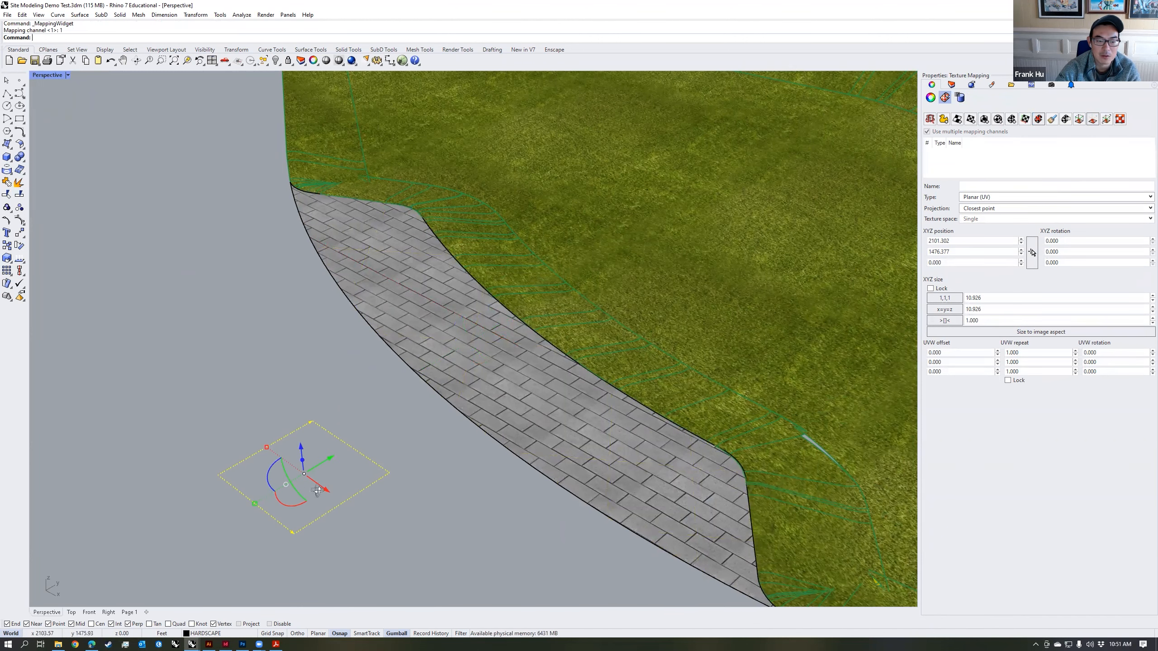
scroll(324, 497, up, 3)
drag(355, 509, 421, 478)
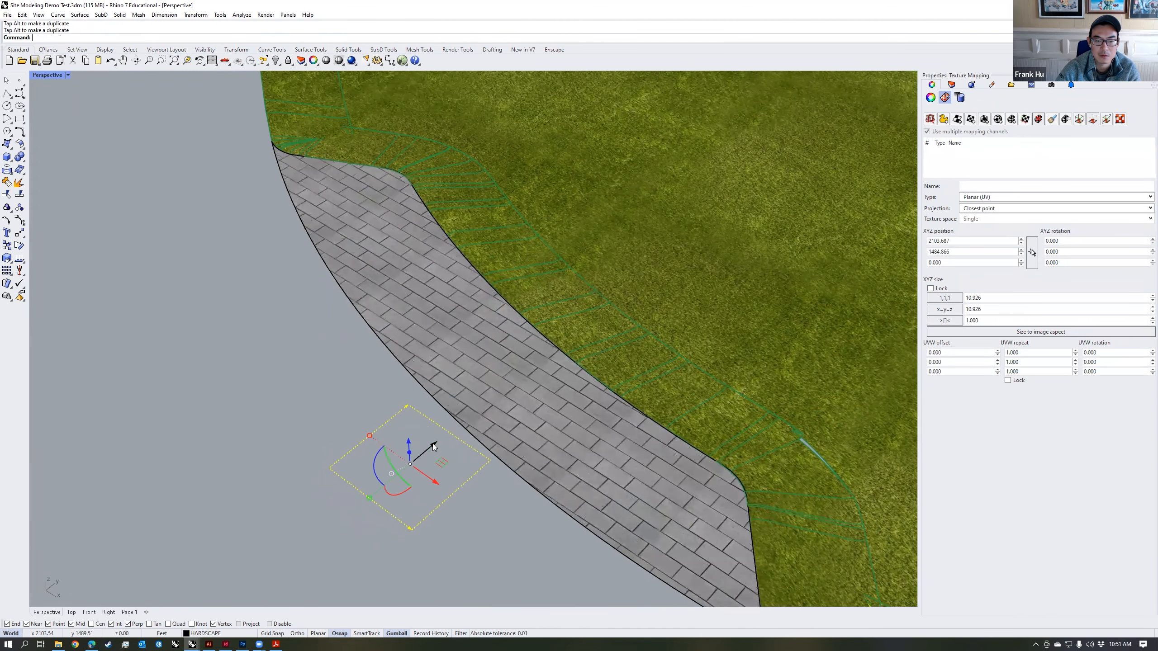
drag(433, 447, 533, 378)
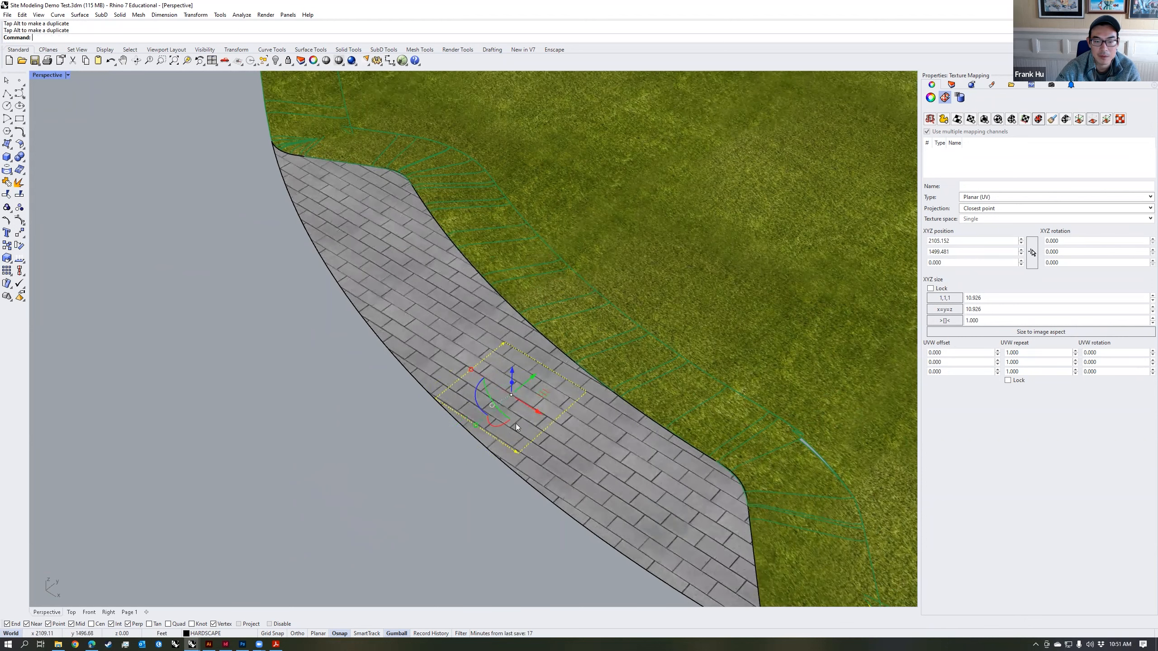
Step: Scale the paving's mapping plane down to about 4.8 feet and rotate it to about 12 degrees to suit the paved area
drag(475, 425, 496, 409)
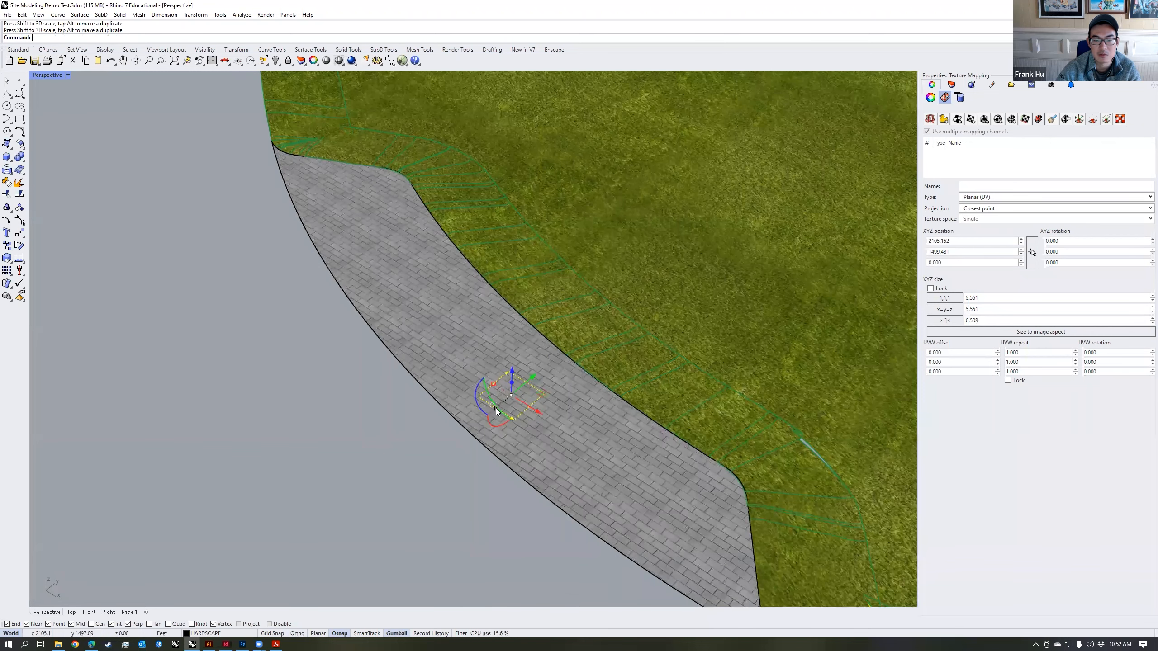
right_drag(524, 435, 500, 407)
drag(499, 407, 543, 412)
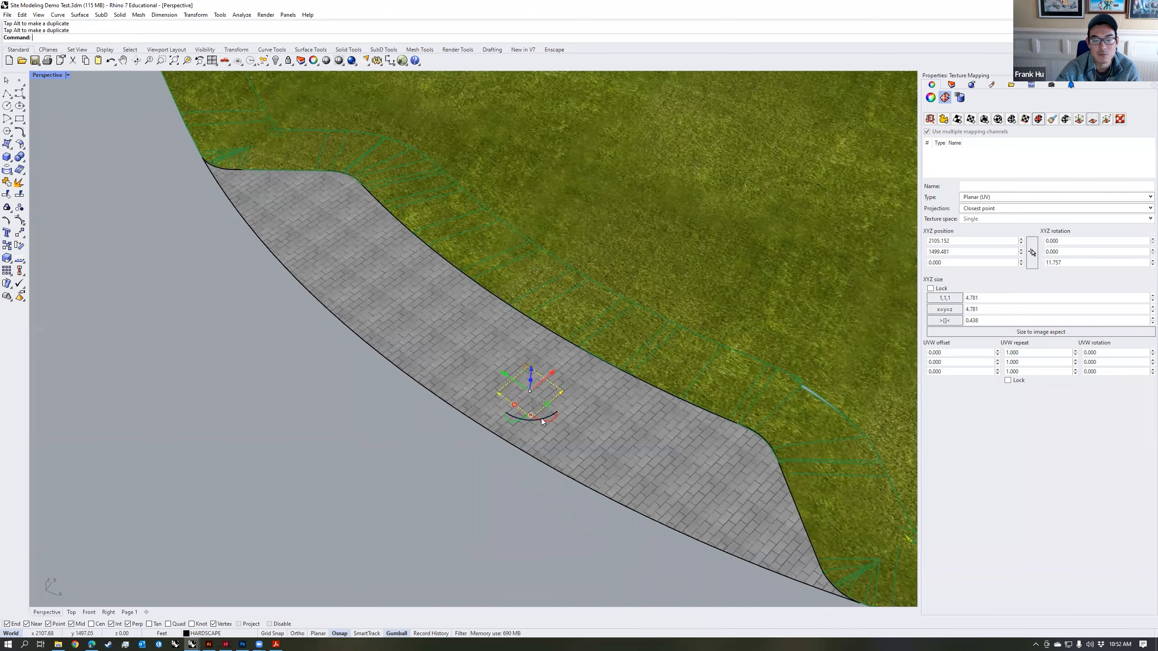
right_drag(497, 482, 436, 401)
right_drag(588, 378, 567, 411)
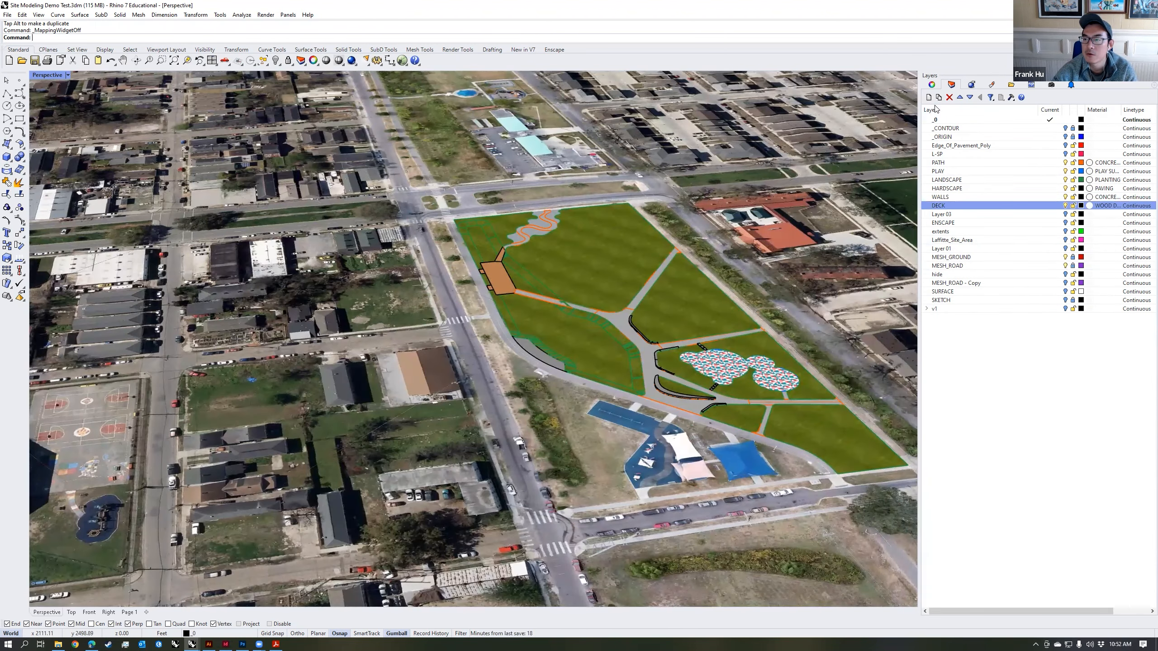
Step: Create a new layer named ENSCAPE 2 and make it the current layer
click(928, 98)
key(Caps_Lock)
text(ENSCAPE 2)
key(Return)
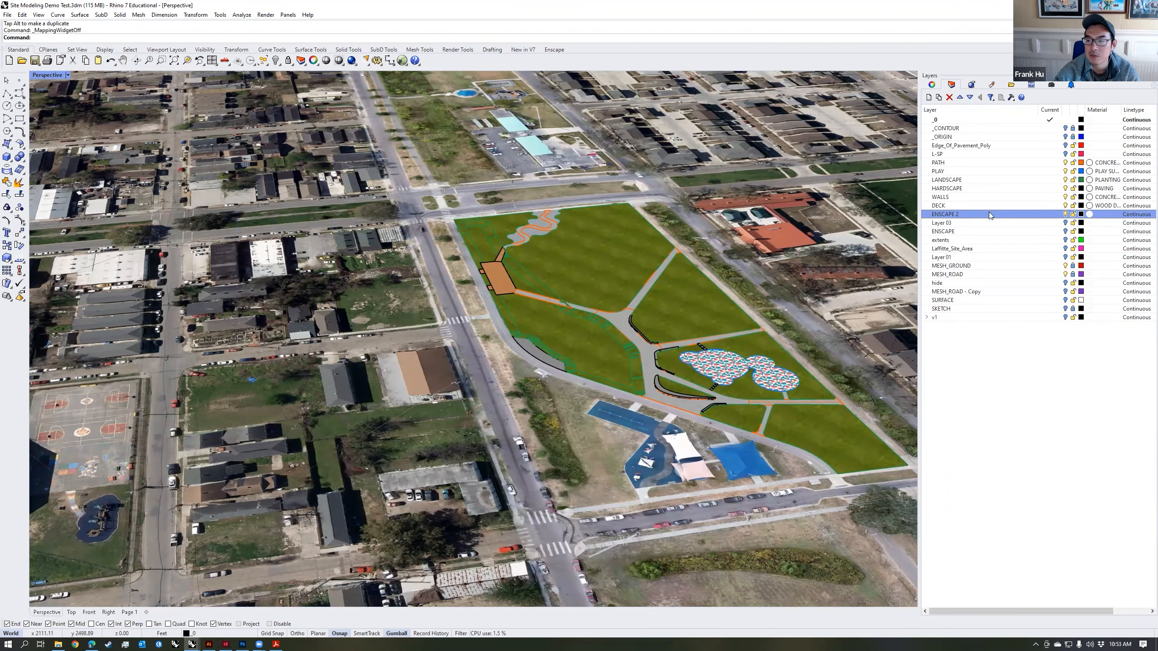
double_click(991, 217)
Step: Open the Enscape Asset Library, move its window aside, and bring the park's plaza and play area into view next to it
right_drag(633, 253, 588, 244)
click(557, 49)
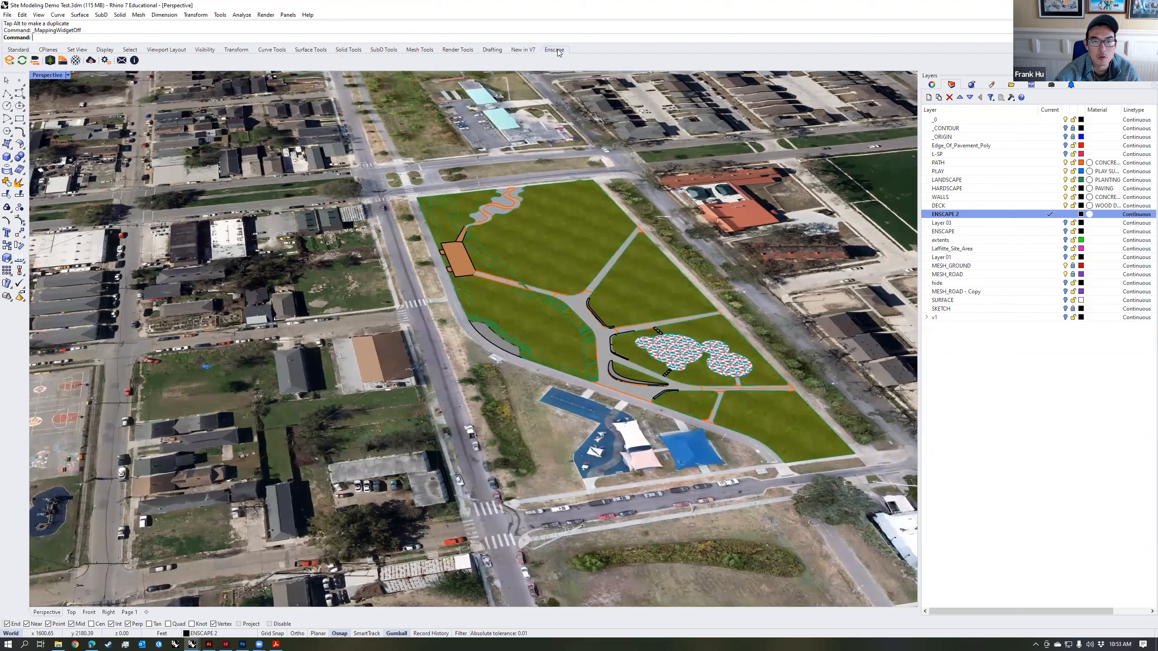
click(51, 63)
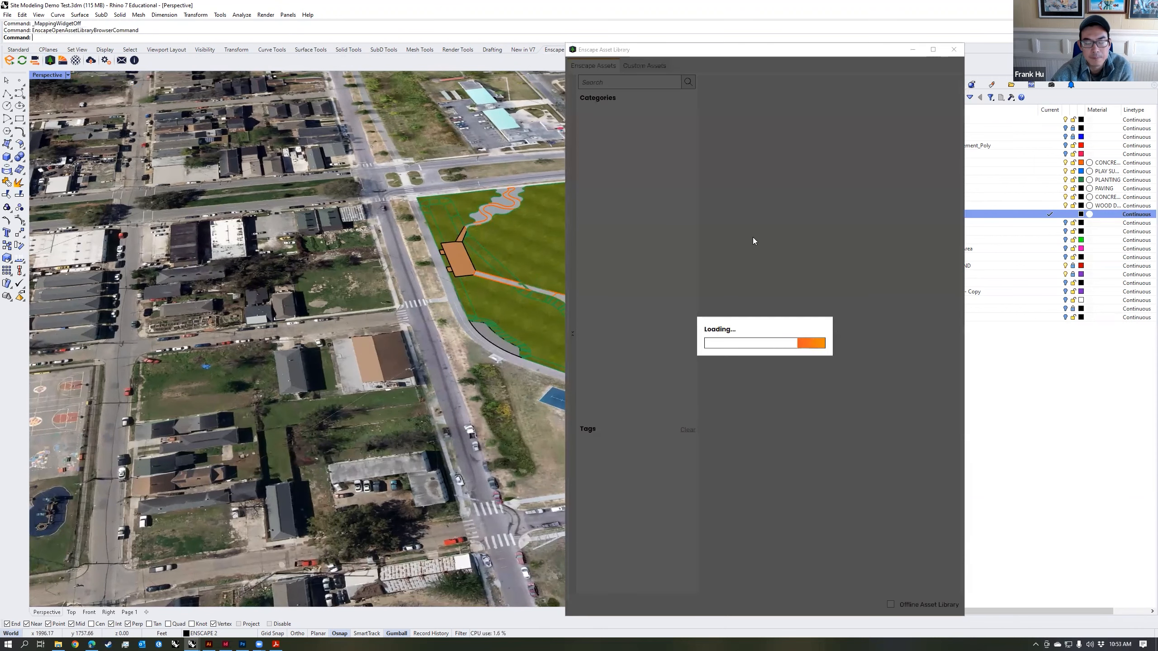
drag(747, 49, 864, 42)
shift+right_drag(574, 344, 259, 242)
scroll(260, 243, up, 2)
scroll(260, 241, up, 1)
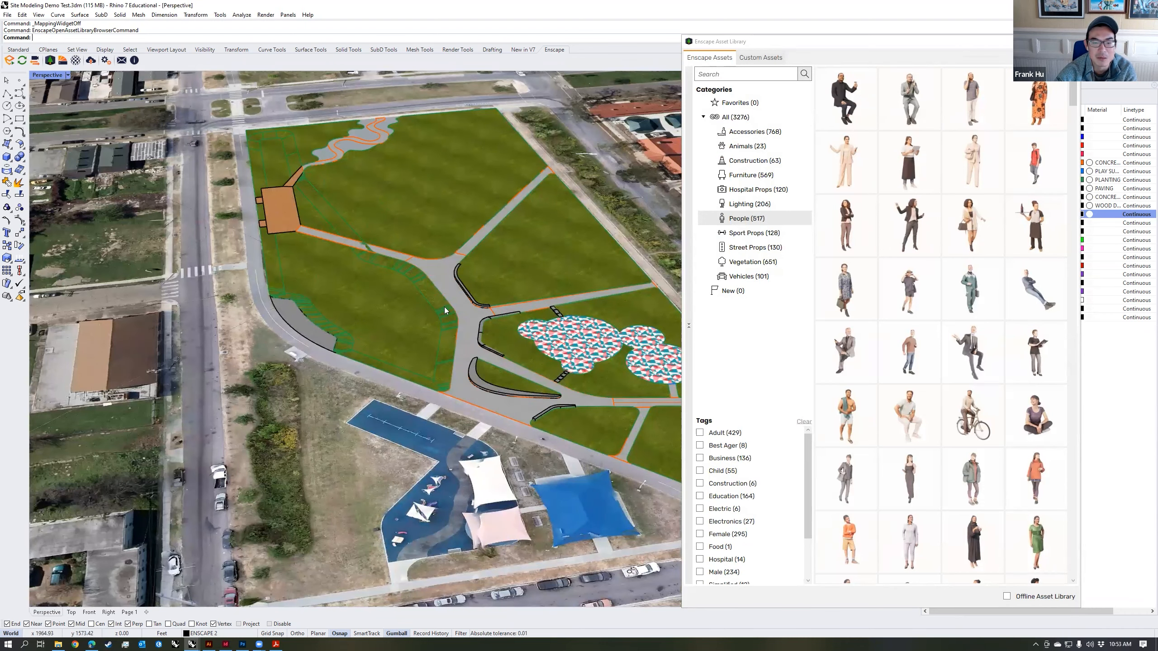
scroll(444, 307, down, 2)
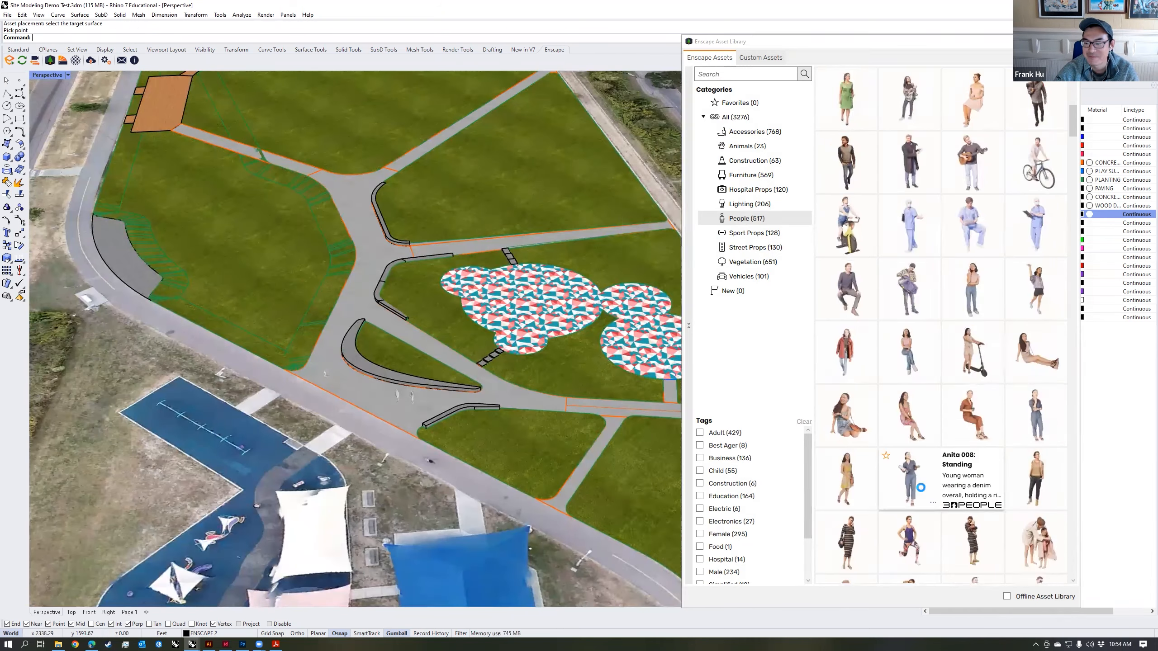
Step: Place people from the People category on the park's paving, including one asset on the path through the lawns near the blue shade canopy
click(914, 484)
click(344, 314)
scroll(359, 302, up, 4)
right_drag(359, 302, 576, 450)
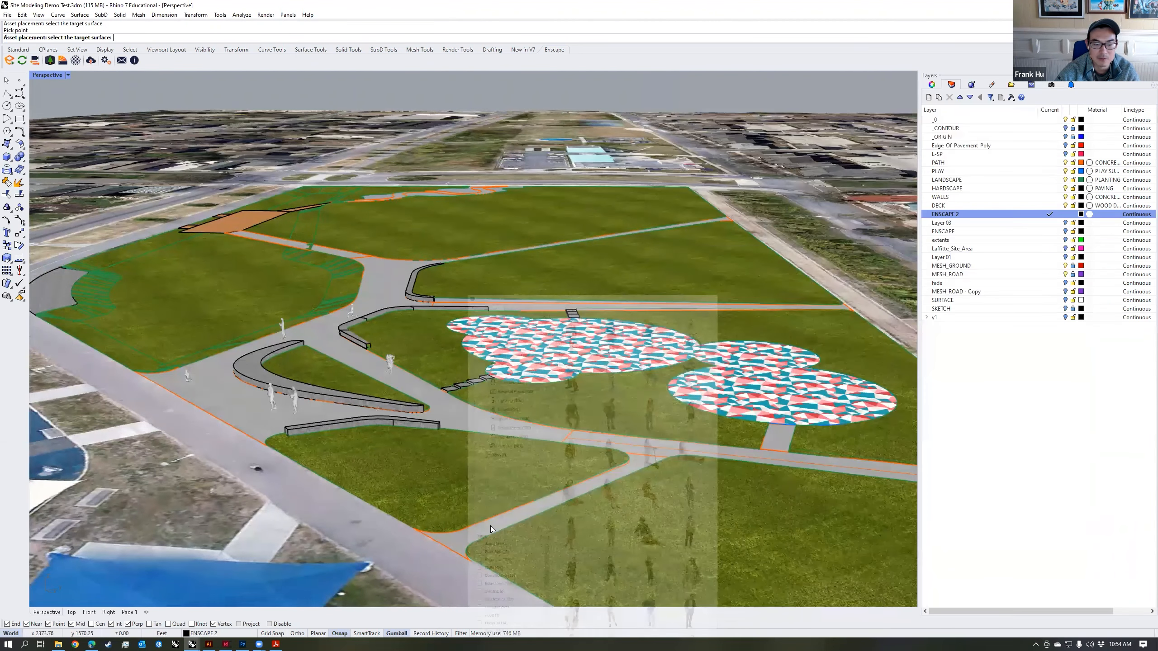
click(460, 536)
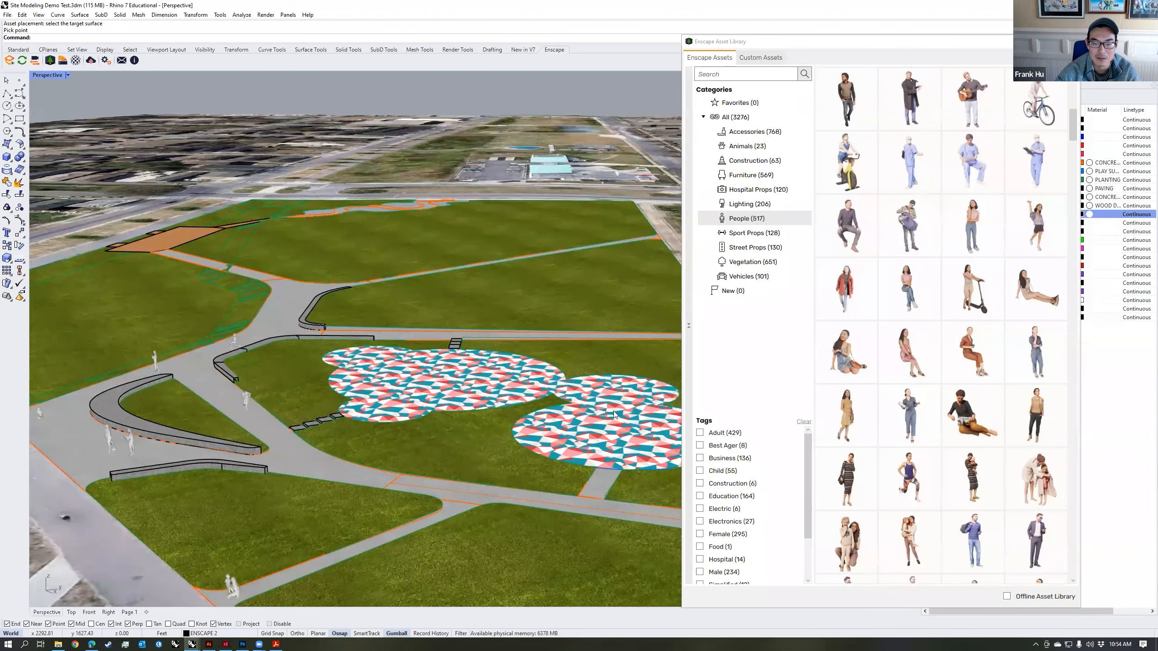
Step: Place two more assets from further down the People category on the round end of the patterned play surface
mouse_move(873, 484)
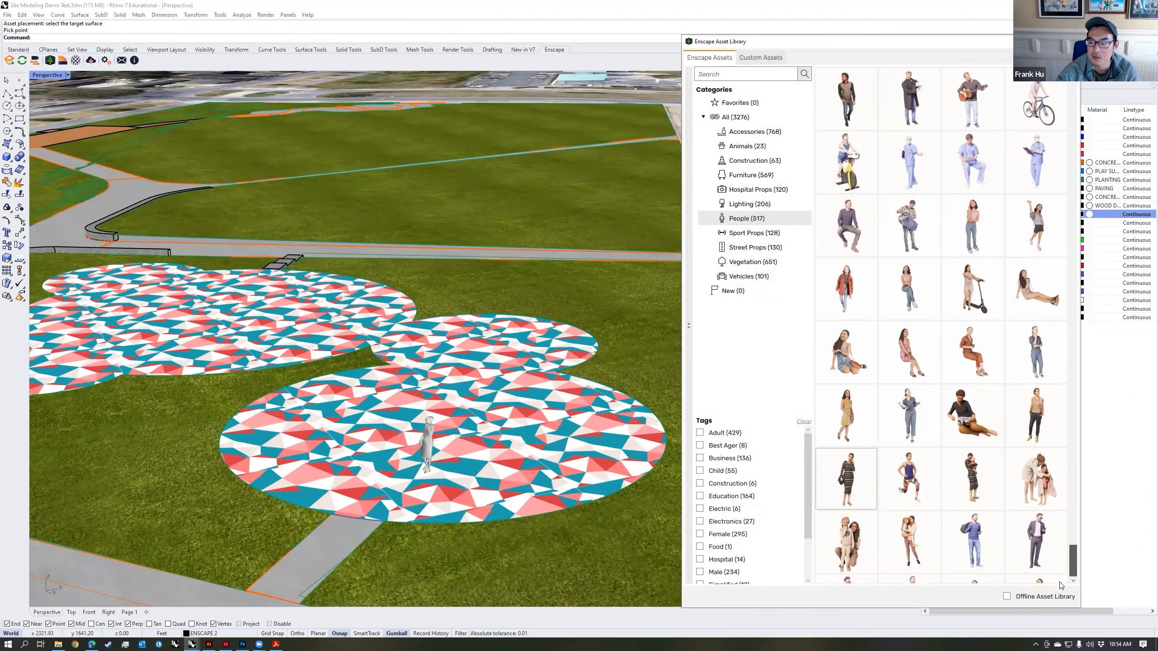
drag(1059, 585, 1066, 529)
click(847, 349)
click(538, 428)
click(907, 354)
click(612, 446)
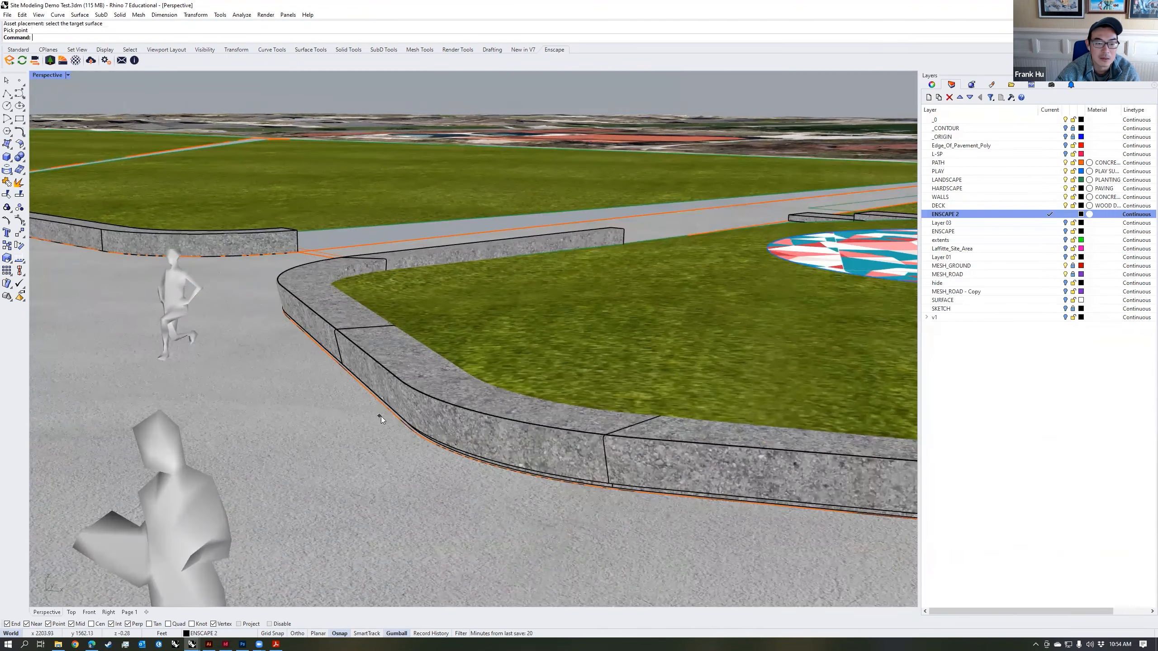
Step: Reposition the seated person so the figure sits on top of the curved stone seatwall facing the plaza
click(381, 416)
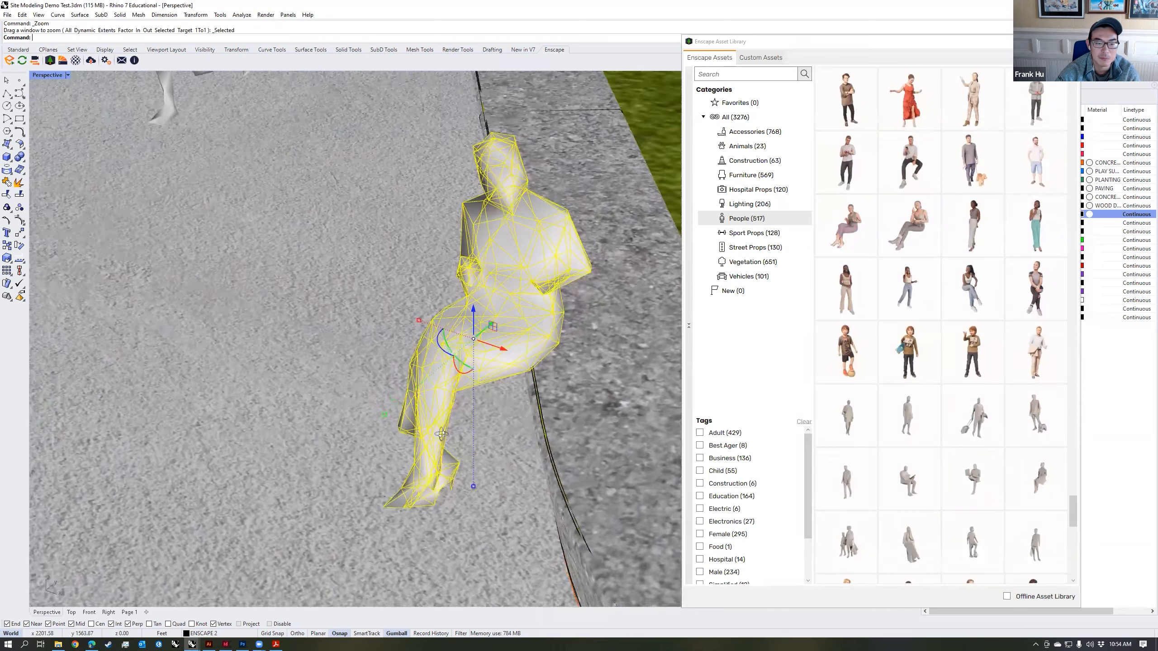
right_drag(441, 434, 465, 492)
drag(468, 387, 483, 392)
right_drag(460, 411, 438, 347)
Step: Place an ornamental grass from the Vegetation category on the lawn directly behind the seatwall
click(753, 263)
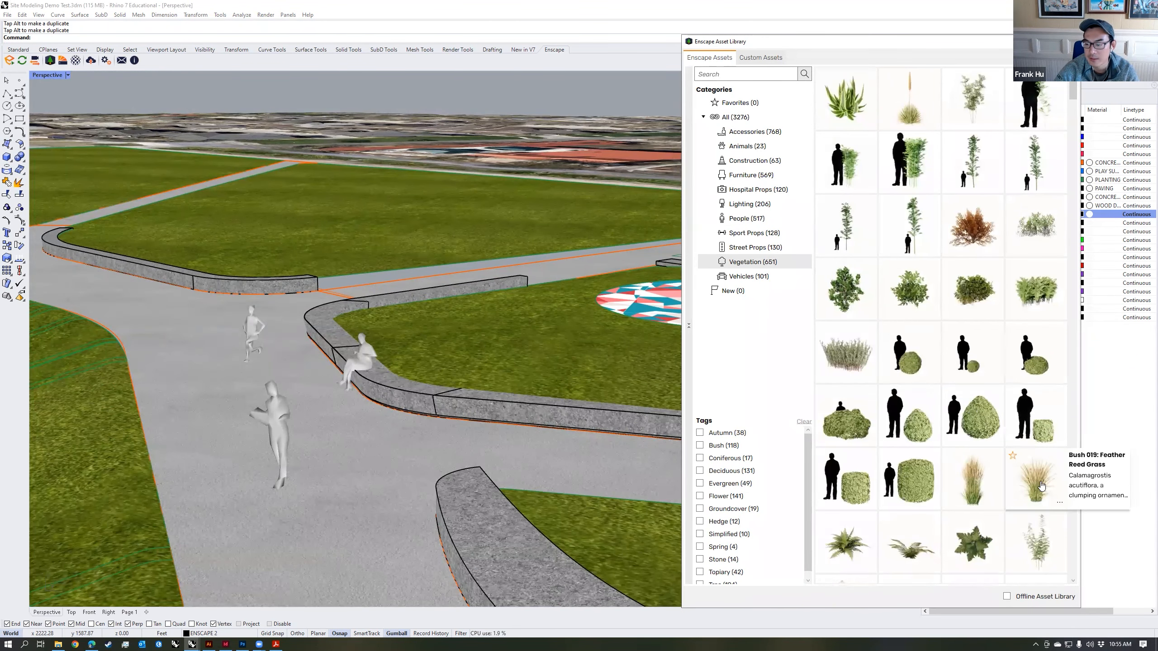
click(980, 496)
click(383, 321)
right_drag(388, 337, 493, 411)
Step: Duplicate the grass repeatedly along the inside of the seatwall to form a row of six
click(325, 292)
drag(343, 272, 370, 274)
drag(370, 275, 463, 333)
key(alt)
shift+click(332, 278)
shift+click(355, 288)
key(alt)
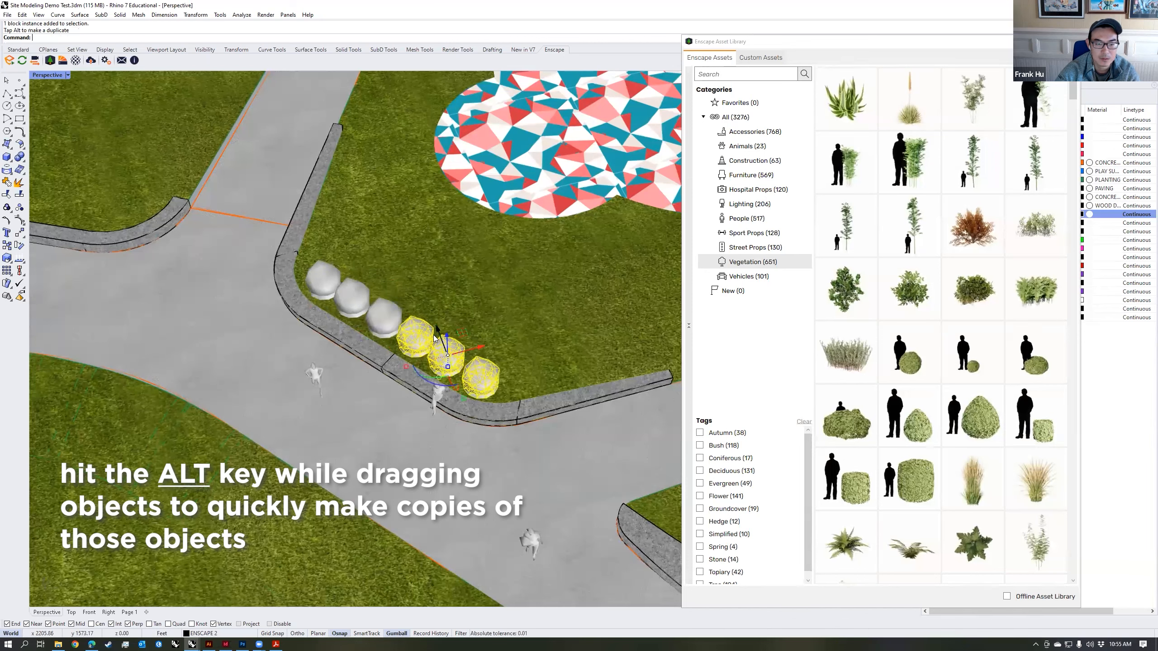
Step: Select the remaining grasses of the row and duplicate the whole row further into the lawn as a planting bed
shift+click(396, 327)
shift+click(351, 295)
shift+click(323, 279)
drag(418, 300, 460, 285)
key(alt)
key(Escape)
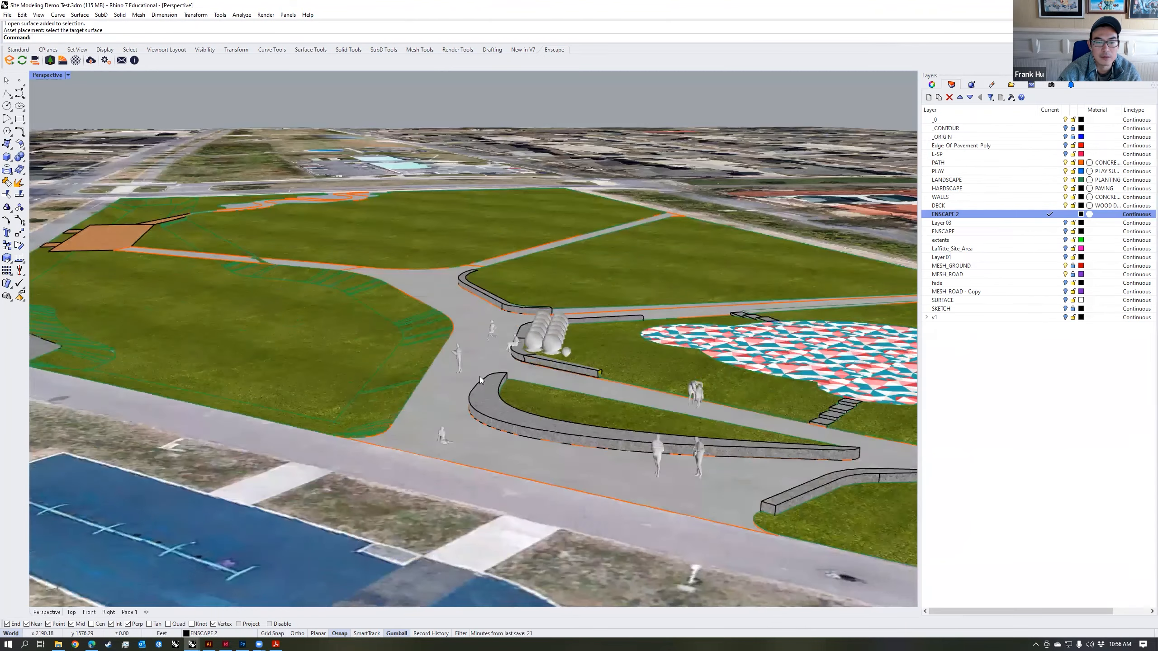
Step: Reopen the Enscape Asset Library beside a view of the plaza and outer trail, and show the People category
scroll(487, 368, down, 3)
right_drag(470, 368, 469, 84)
scroll(484, 367, up, 4)
click(485, 365)
key(Escape)
click(50, 60)
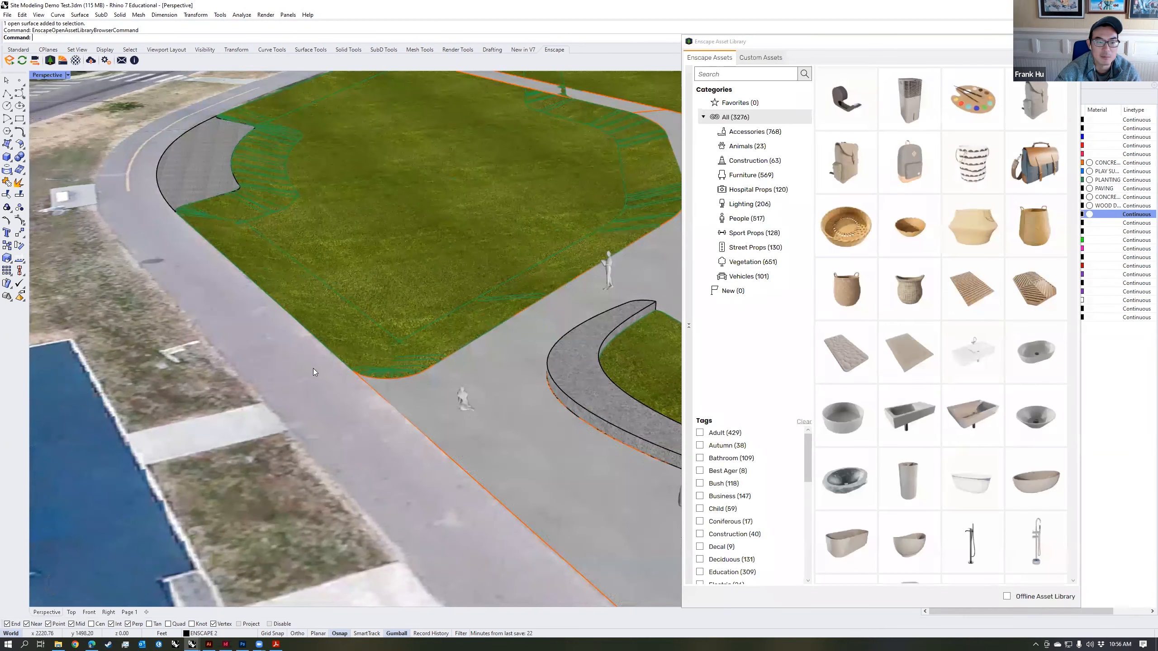
click(753, 221)
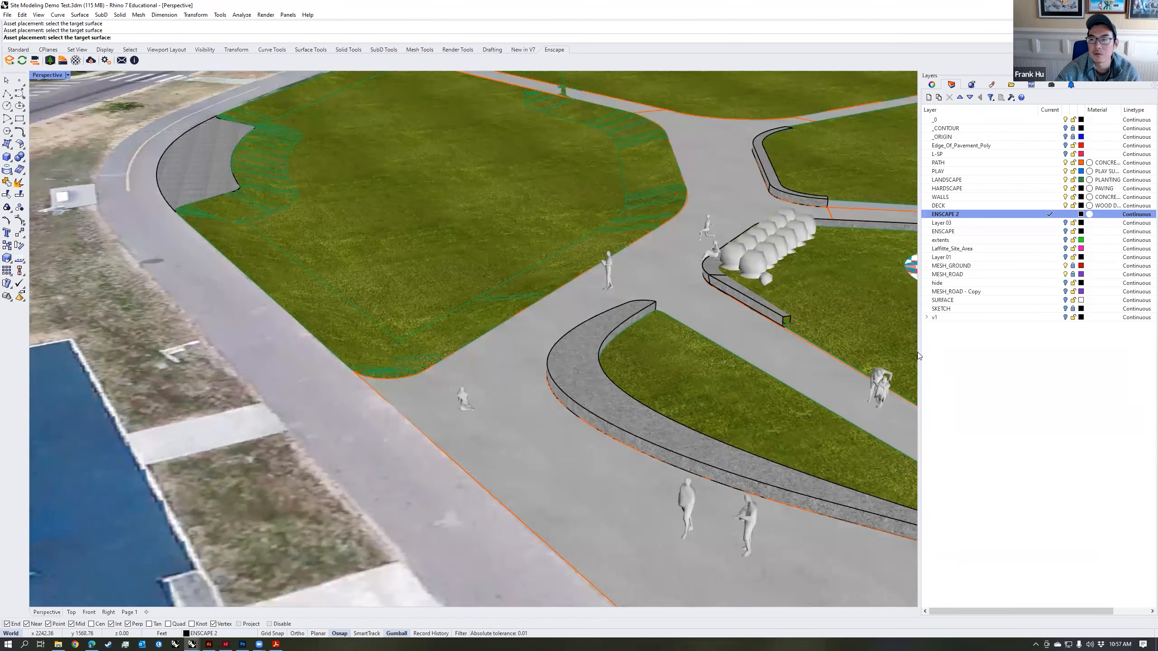
Step: Turn on the SURFACE layer as a placement target and place a cyclist on the outer trail beside the blue court
click(1065, 300)
scroll(501, 371, down, 15)
right_drag(501, 371, 502, 339)
scroll(422, 372, up, 12)
click(463, 385)
right_drag(463, 385, 474, 426)
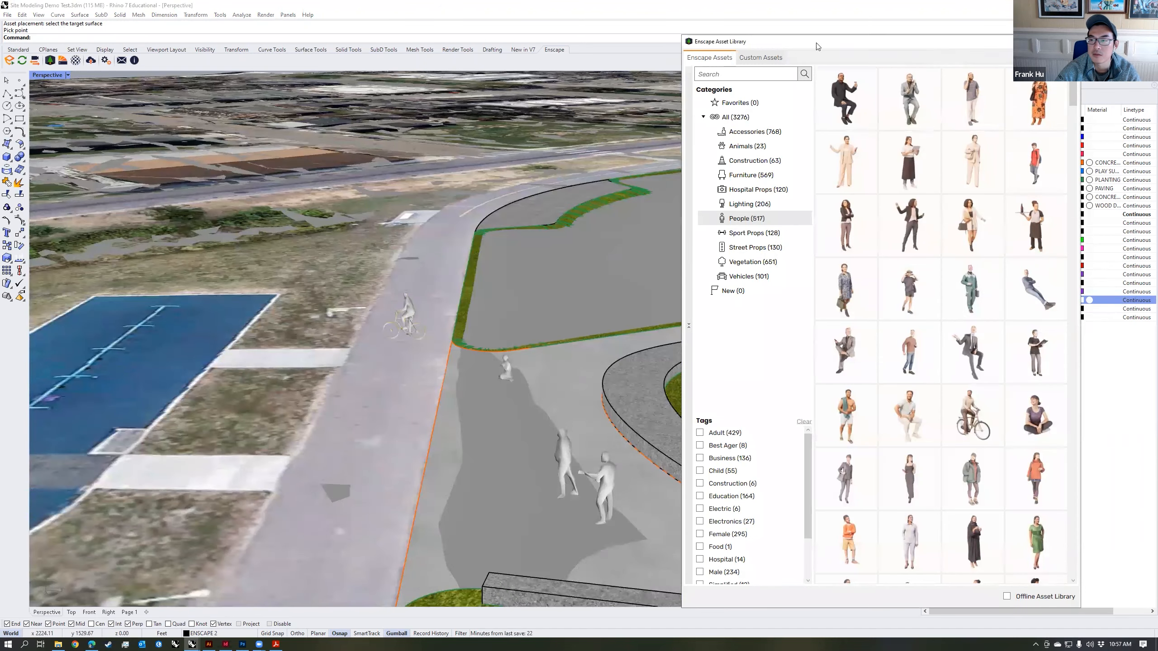
Step: Move the asset library off the layer list, hide the SURFACE layer, and rotate the cyclist on the trail
drag(816, 42, 695, 37)
click(1065, 302)
click(407, 314)
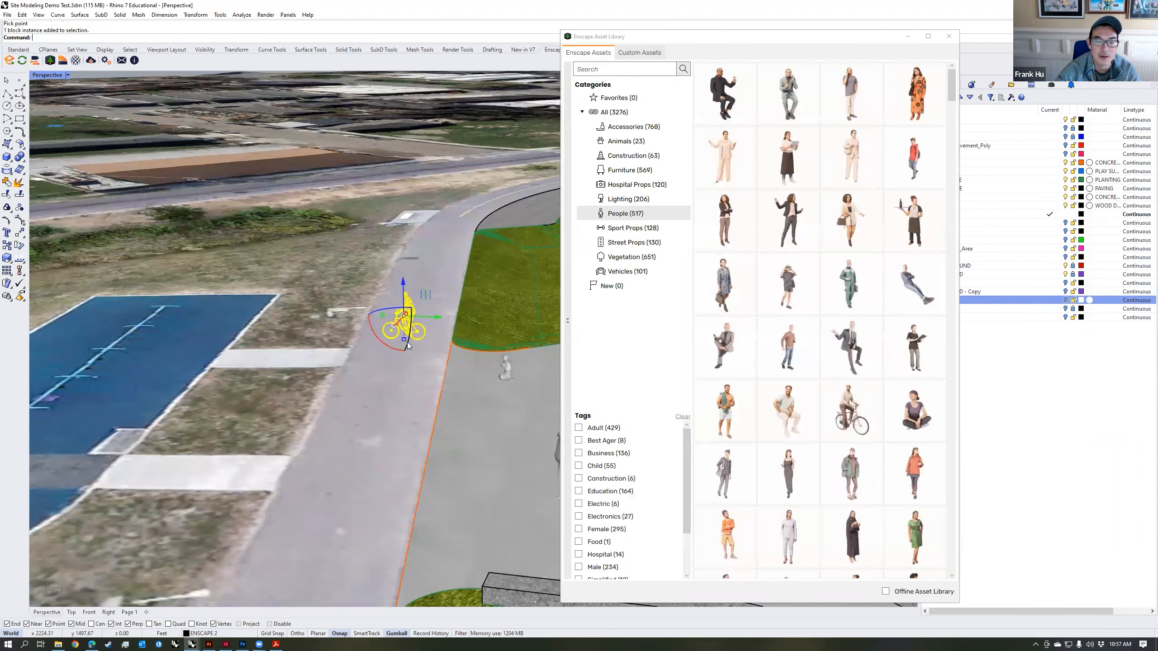
right_drag(425, 358, 449, 371)
drag(420, 350, 458, 347)
click(463, 384)
Step: Start the Enscape live render of the whole park with its trees and switch to walk mode
scroll(464, 385, down, 3)
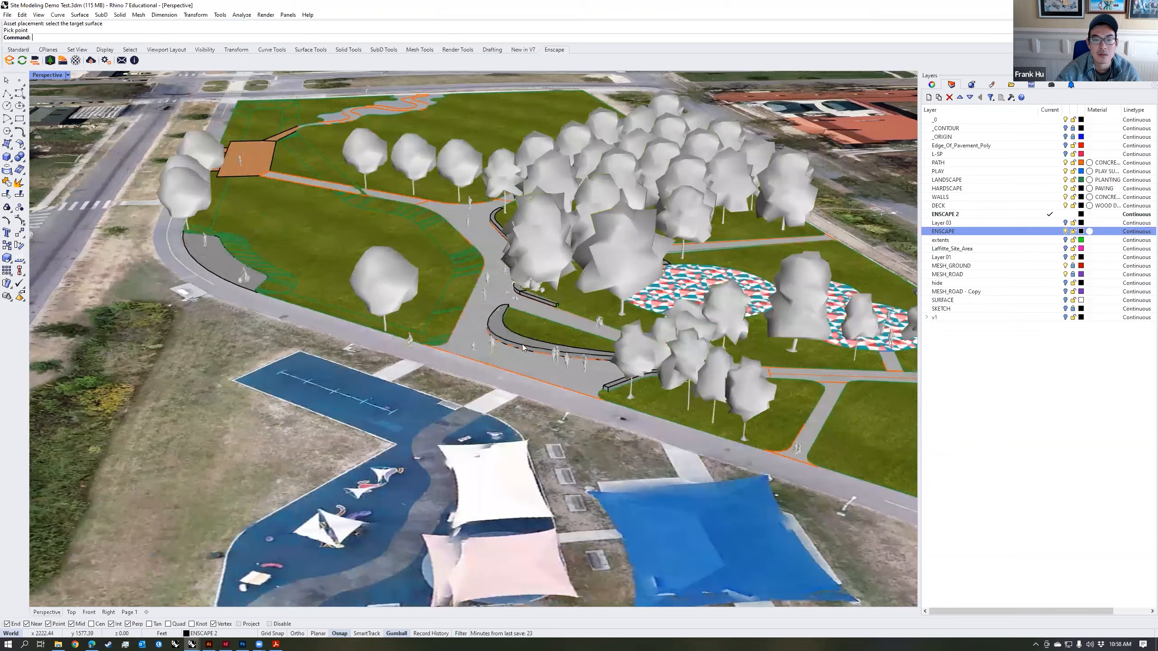
right_drag(522, 344, 520, 315)
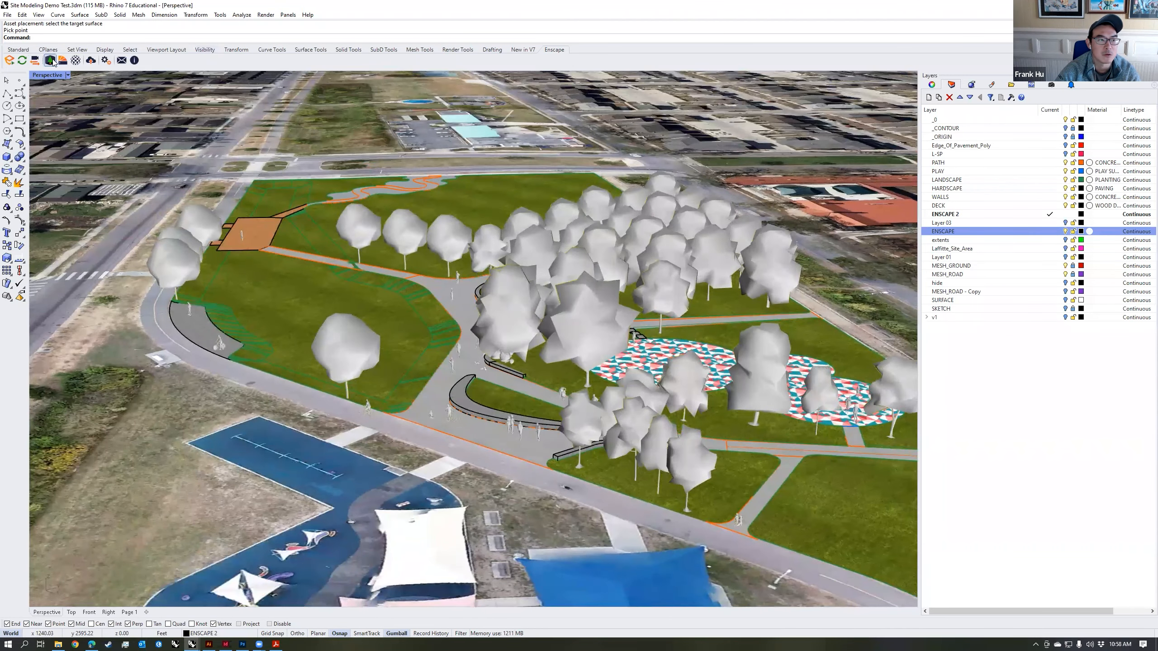
click(9, 60)
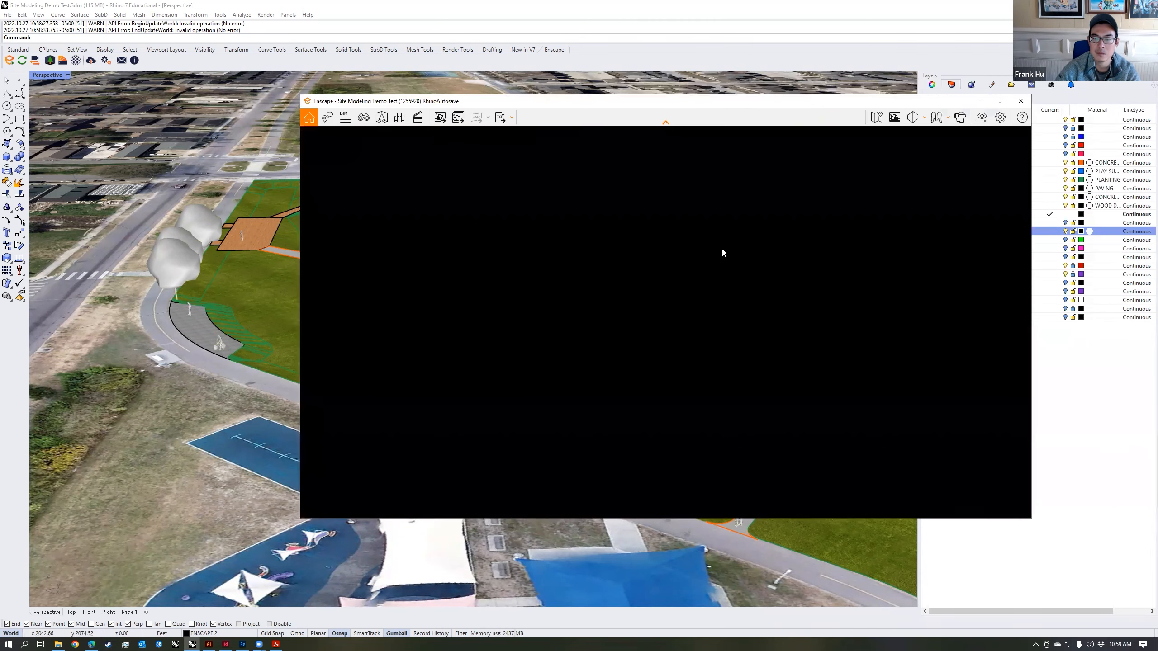
key(space)
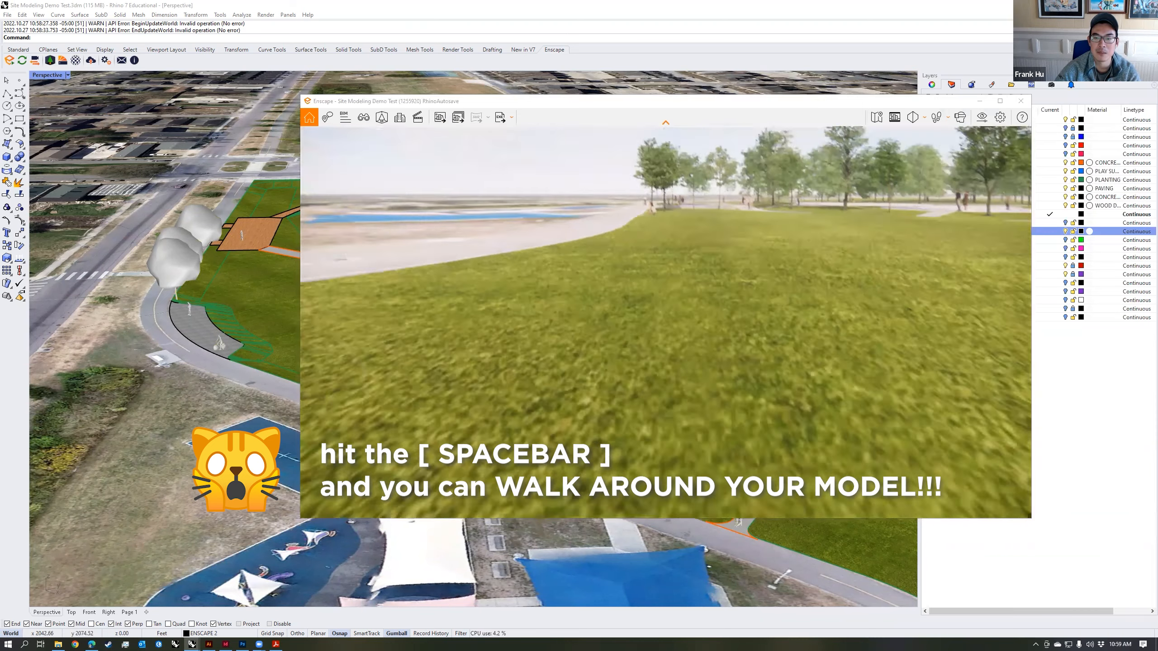
Step: Walk through the rendered park from the lawn across the plaza to the stone steps, examining seatwalls, people and play surface
key(w)
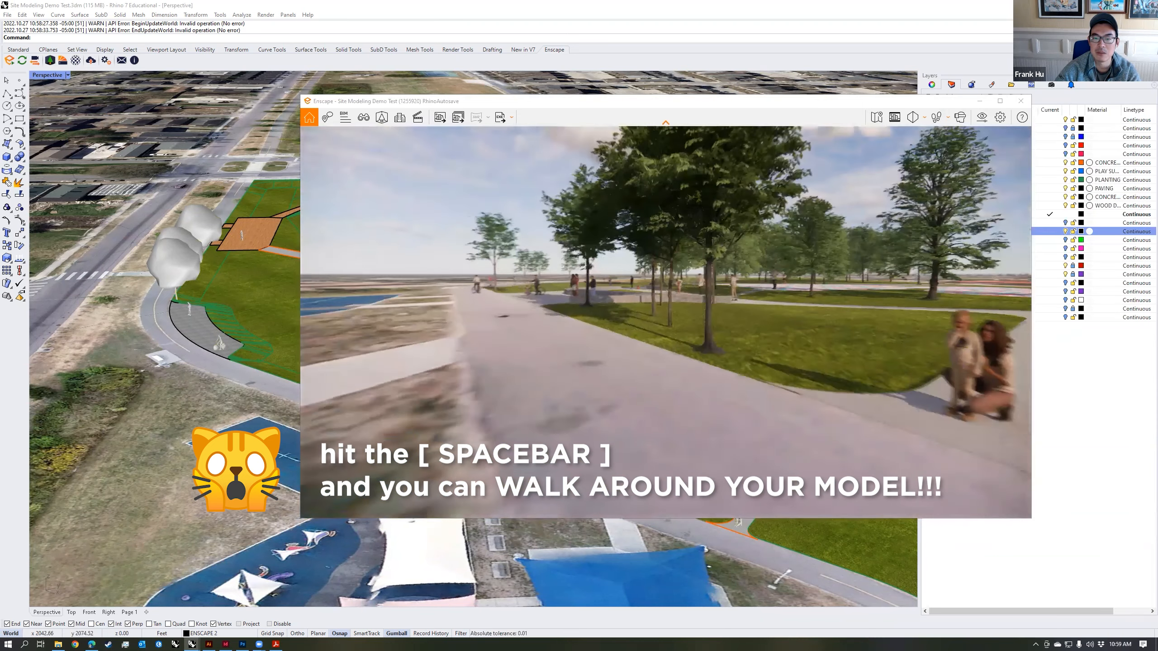
key(w)
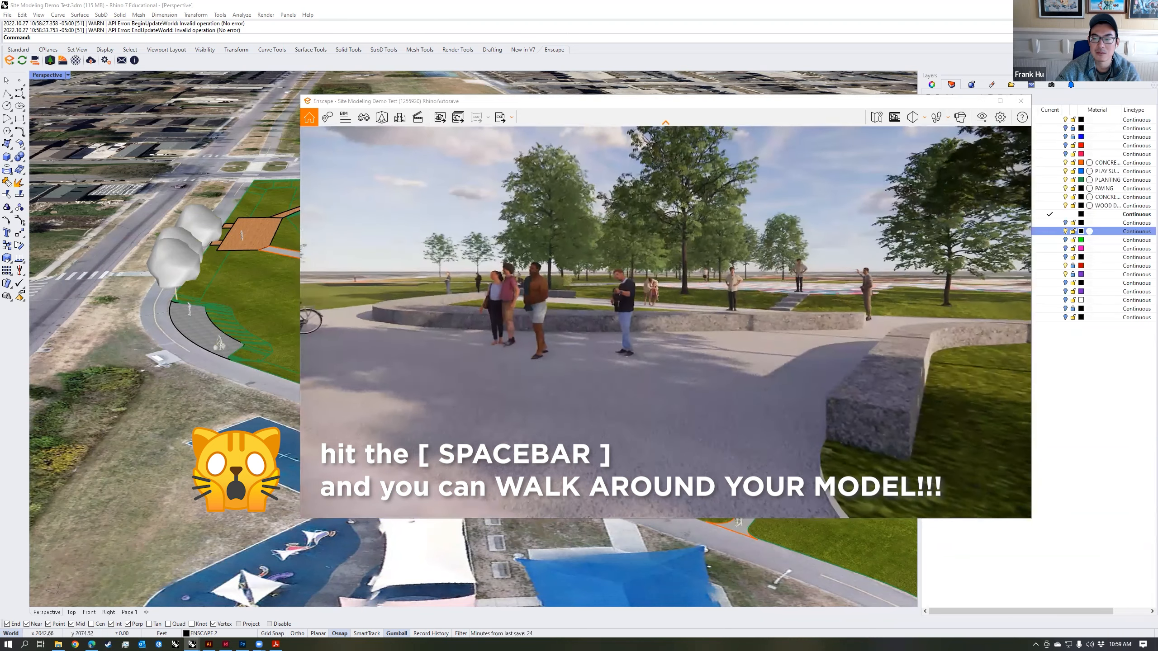
key(w)
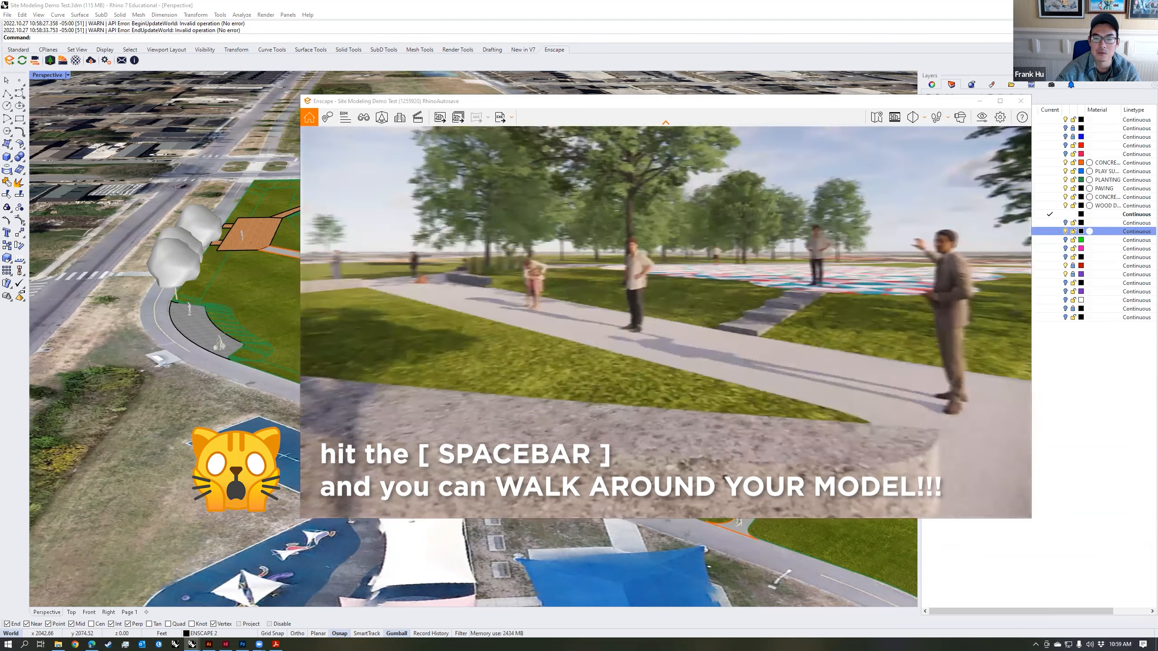
key(w)
key(s)
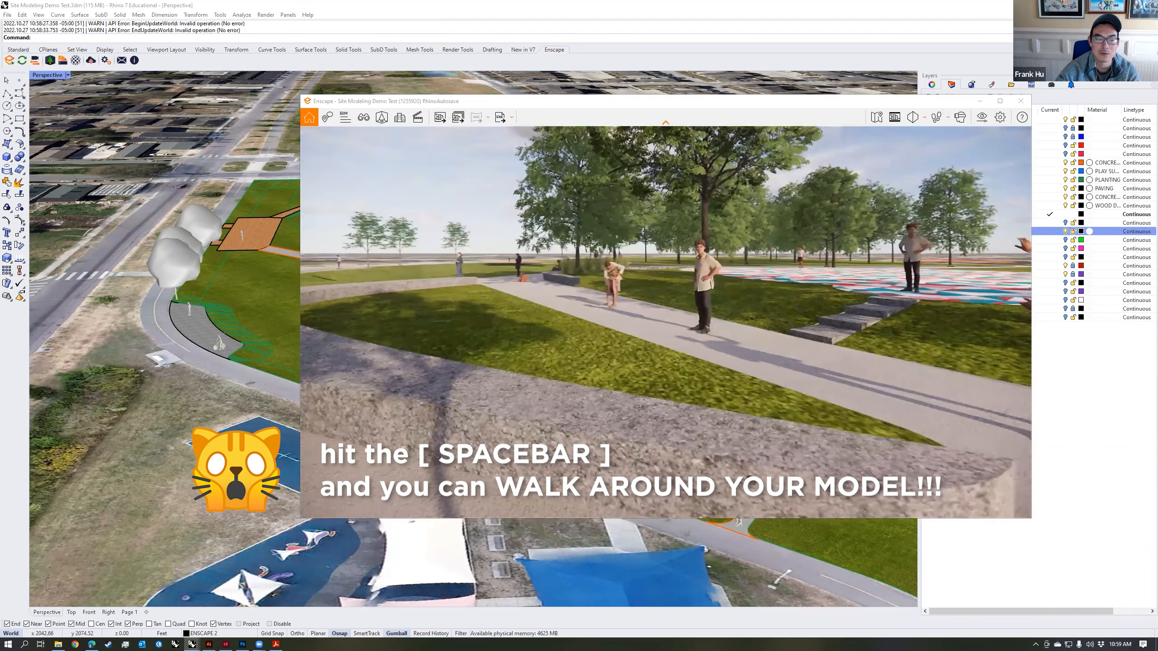
key(w)
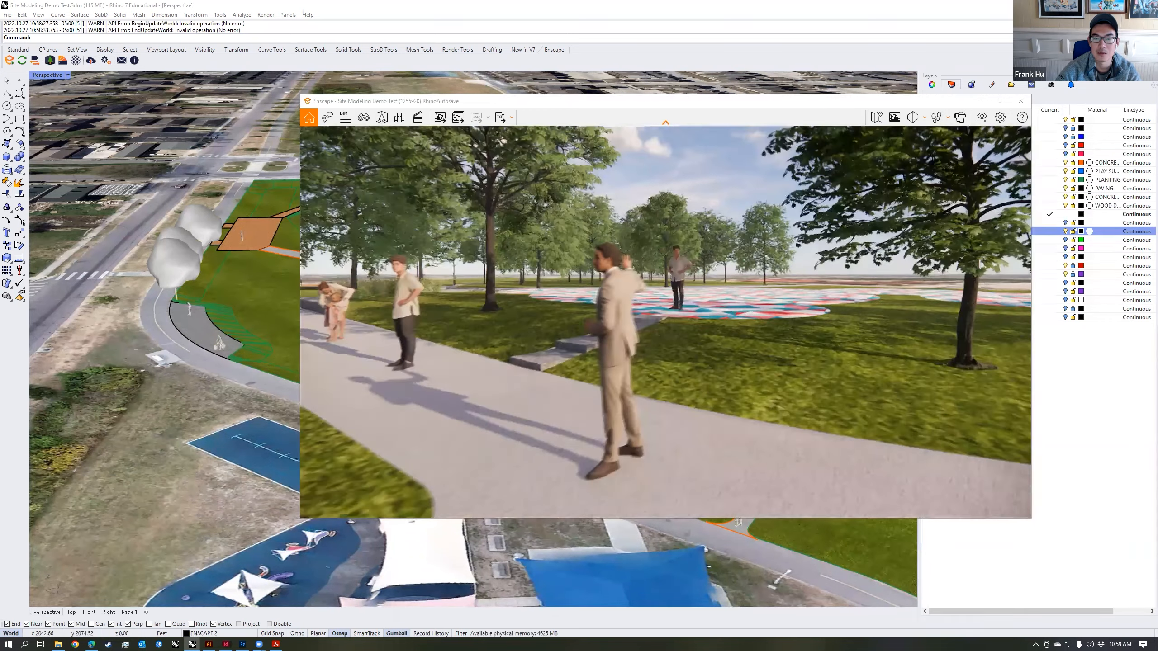
key(w)
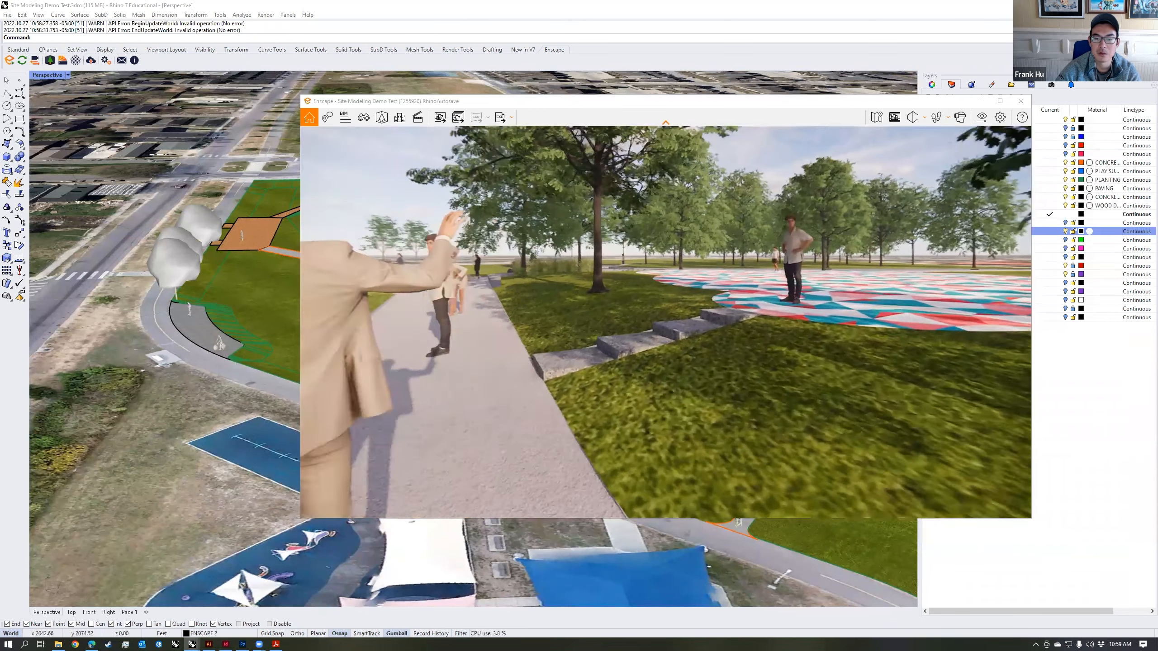
key(s)
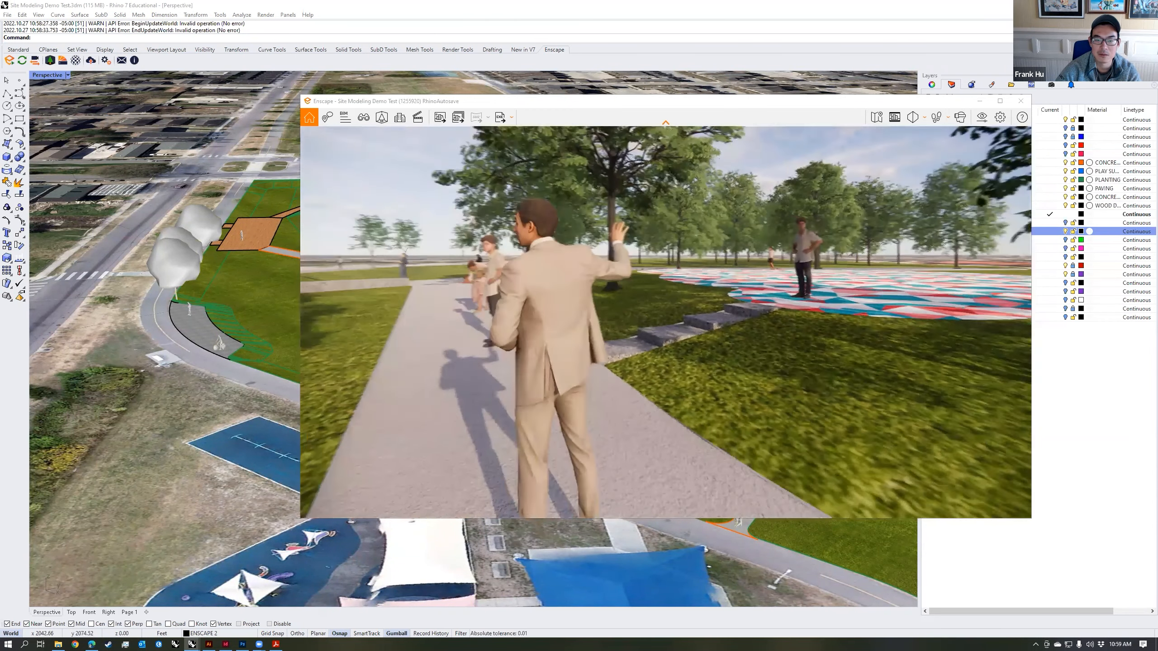
key(s)
drag(499, 413, 470, 354)
drag(519, 393, 609, 338)
key(w)
key(s)
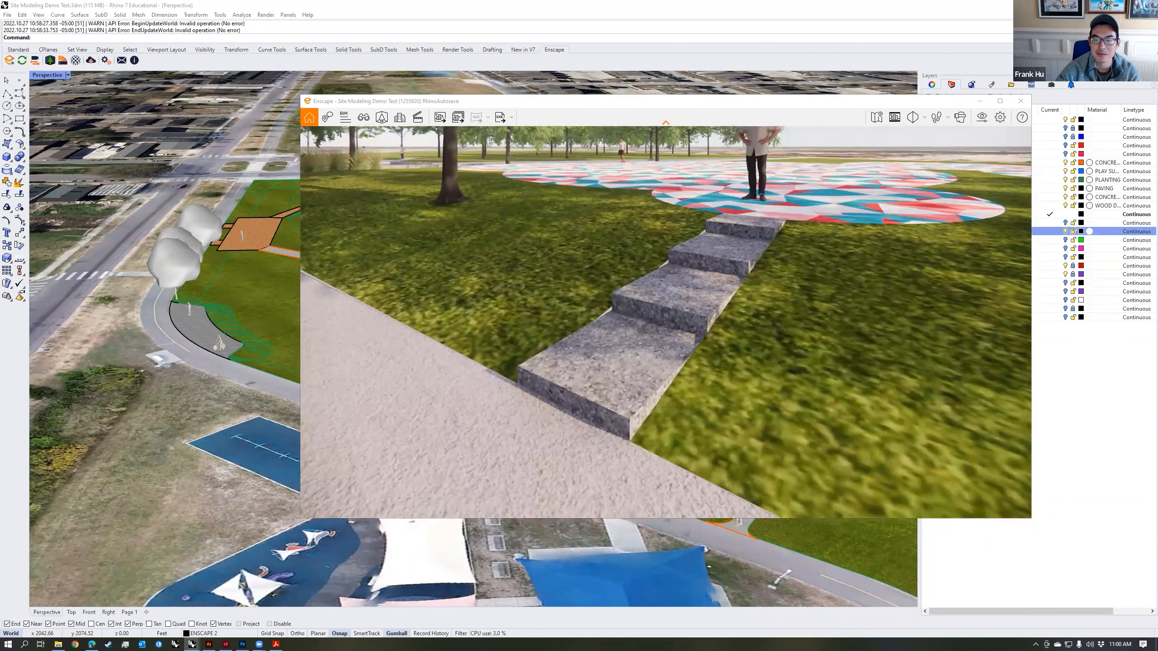
Step: Walk along the path past the planted seatwall, examining the seated people, grasses and wall ends at the path junction
key(w)
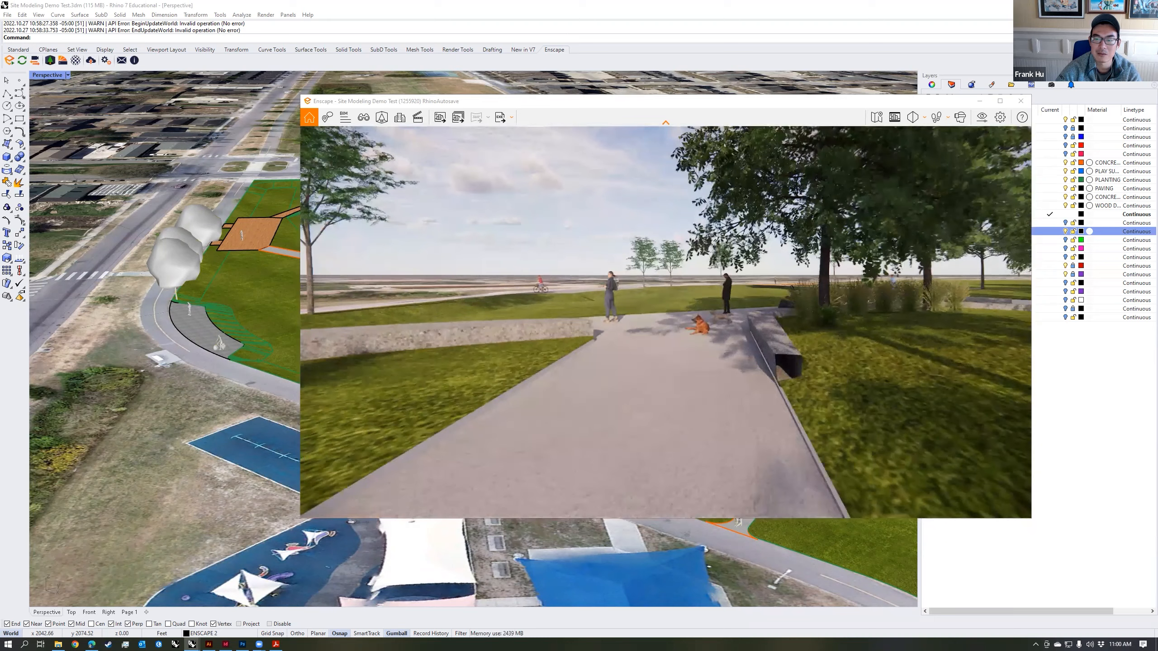
key(w)
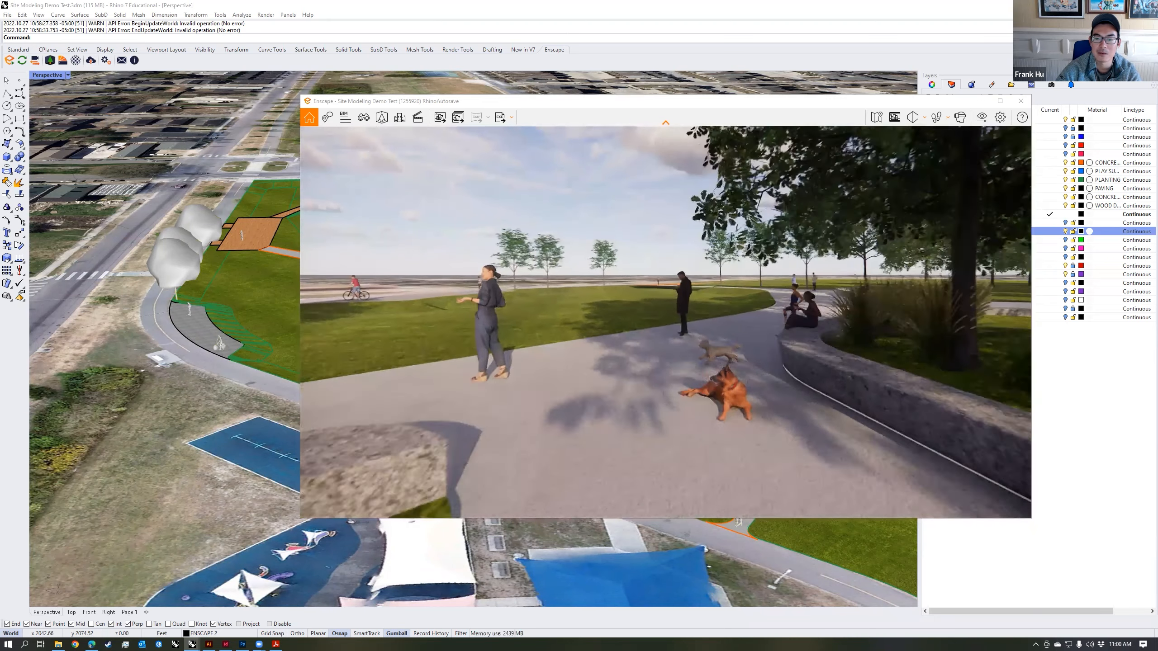
key(w)
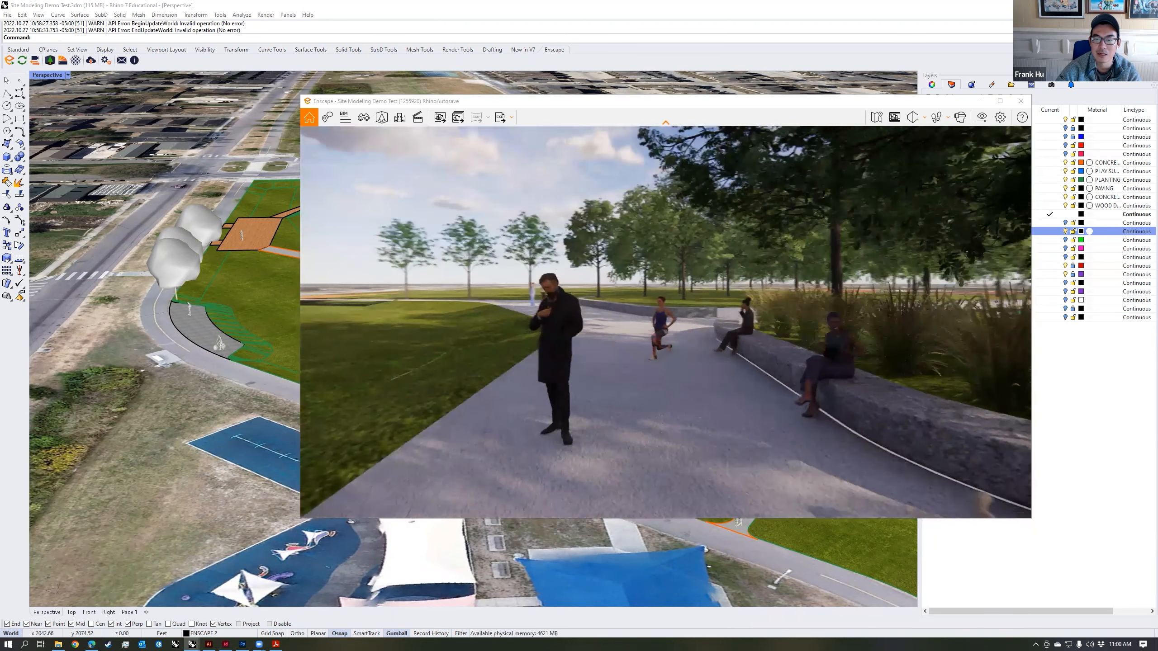
key(a)
key(w)
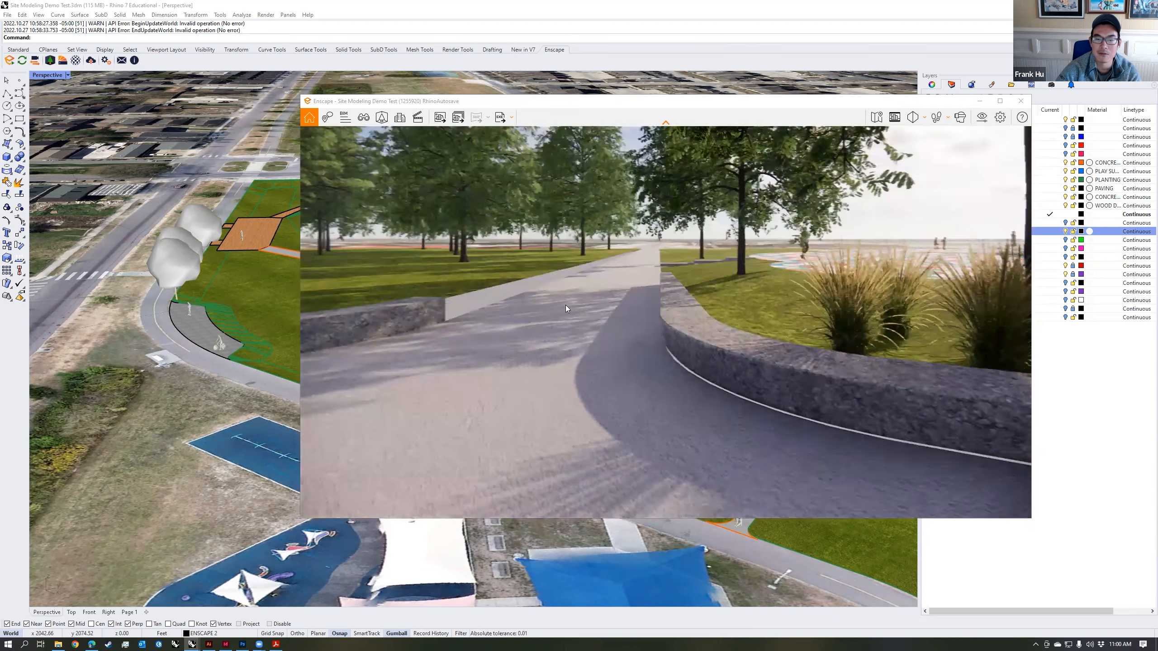
key(w)
drag(565, 305, 544, 328)
key(w)
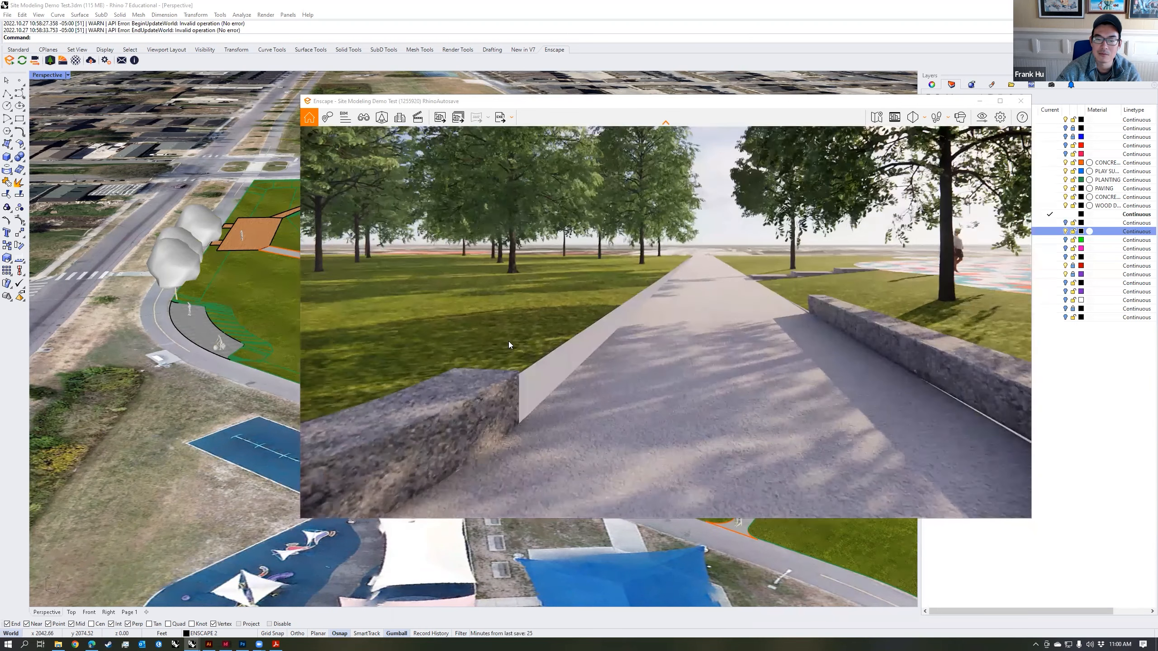
drag(785, 319, 713, 336)
key(s)
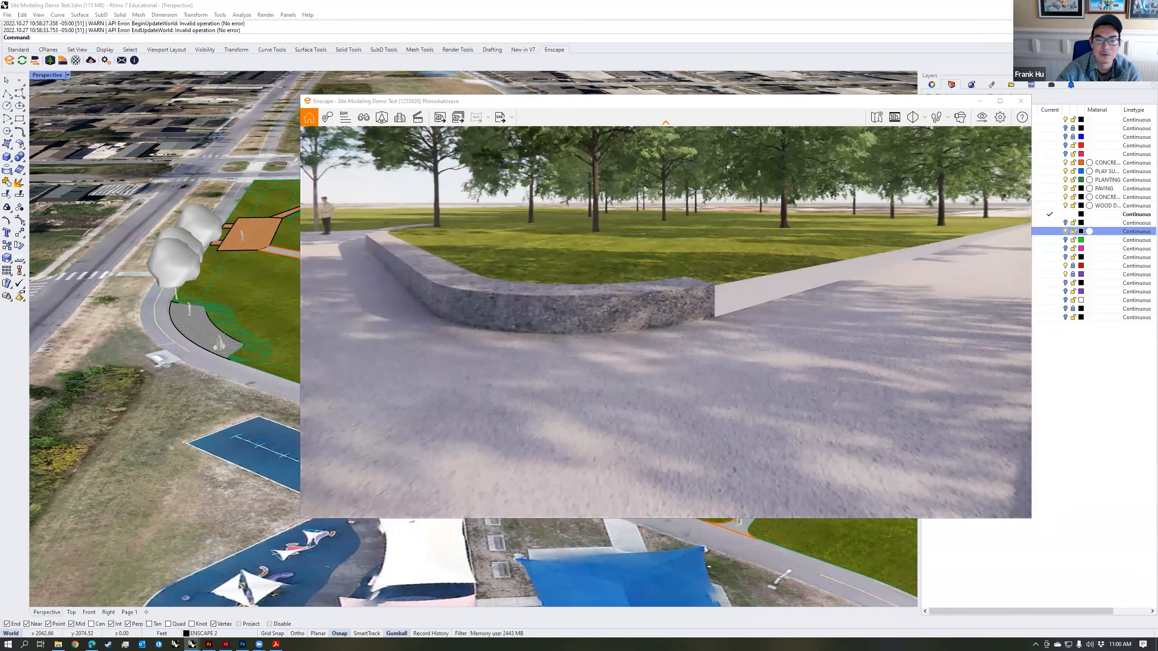
Step: Switch the render back to fly mode and examine the park and surrounding neighbourhood from above
key(space)
scroll(713, 336, down, 5)
key(s)
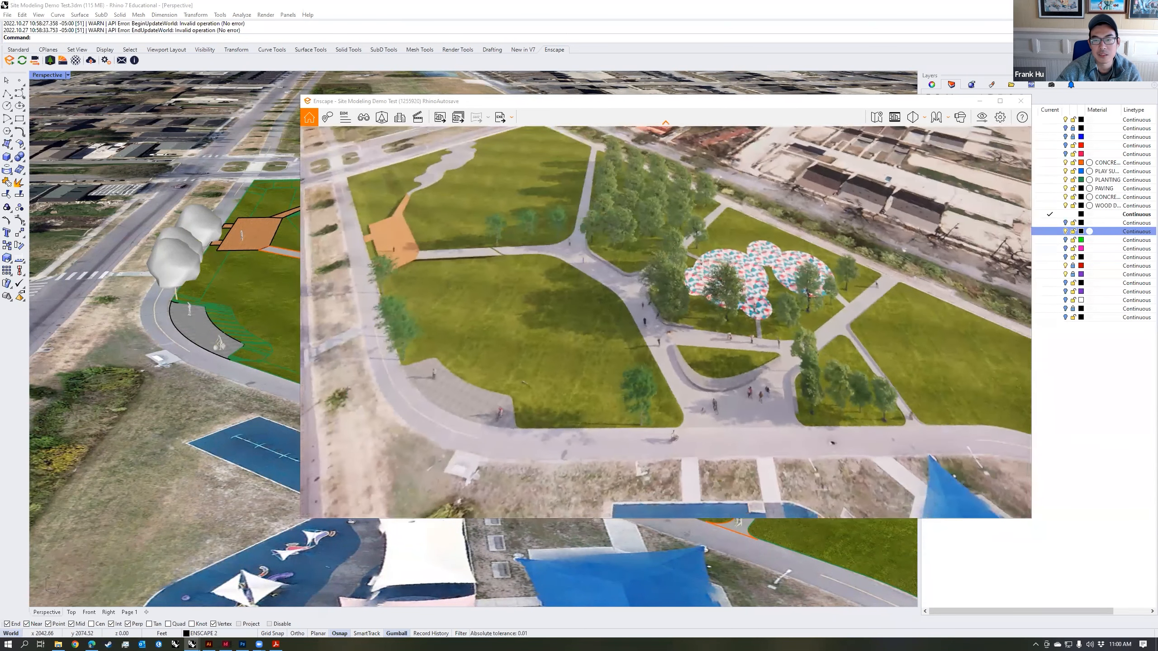
key(d)
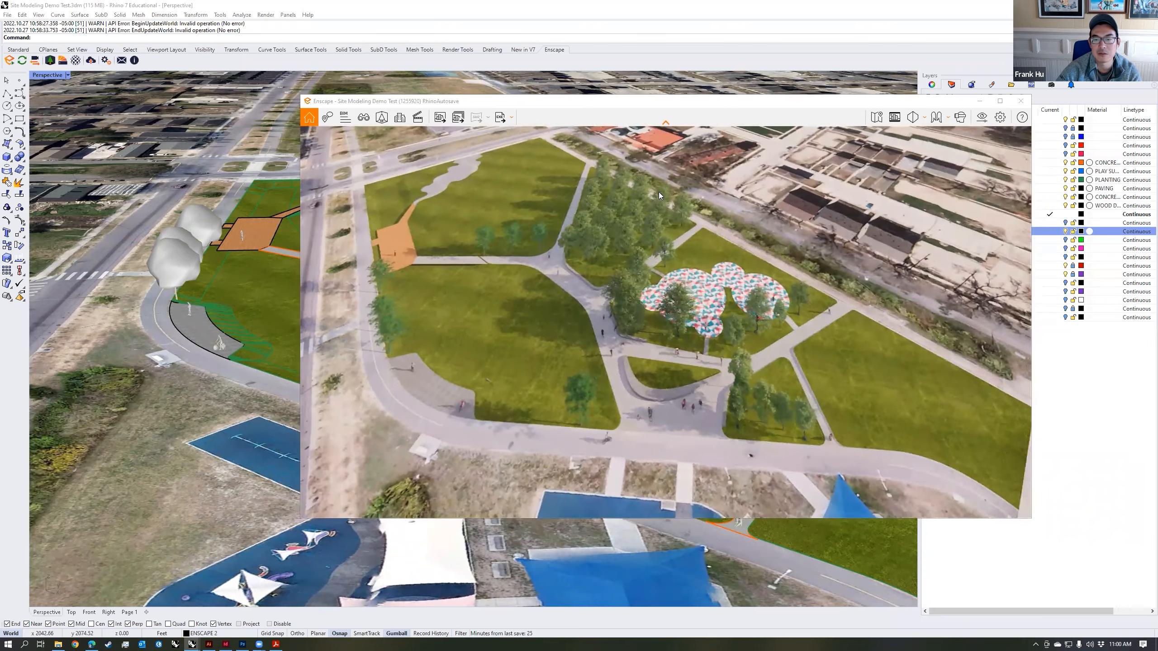
drag(706, 340, 666, 304)
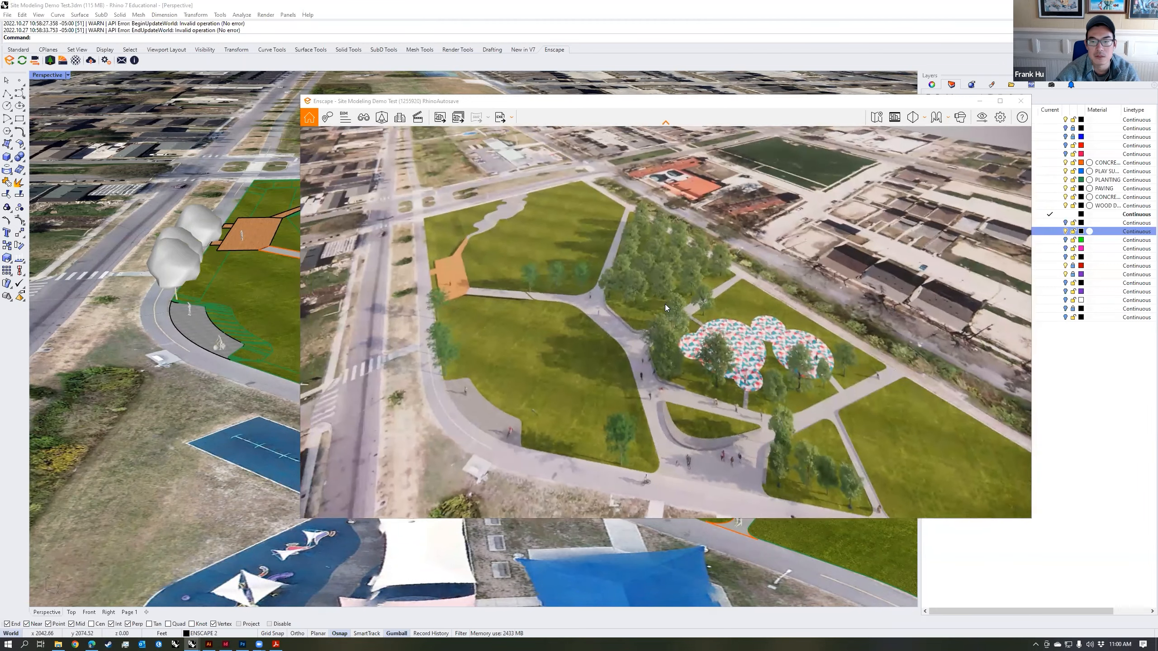
scroll(665, 324, down, 6)
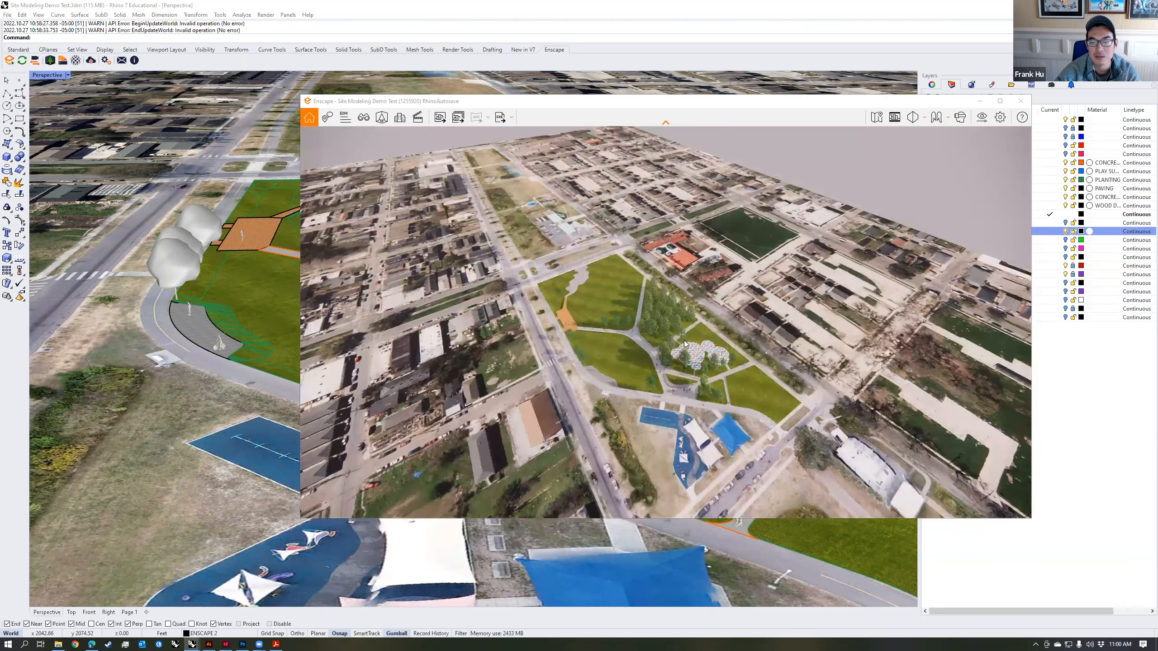
scroll(683, 340, down, 4)
drag(684, 340, 725, 363)
click(918, 122)
right_drag(711, 319, 665, 310)
right_drag(665, 310, 673, 317)
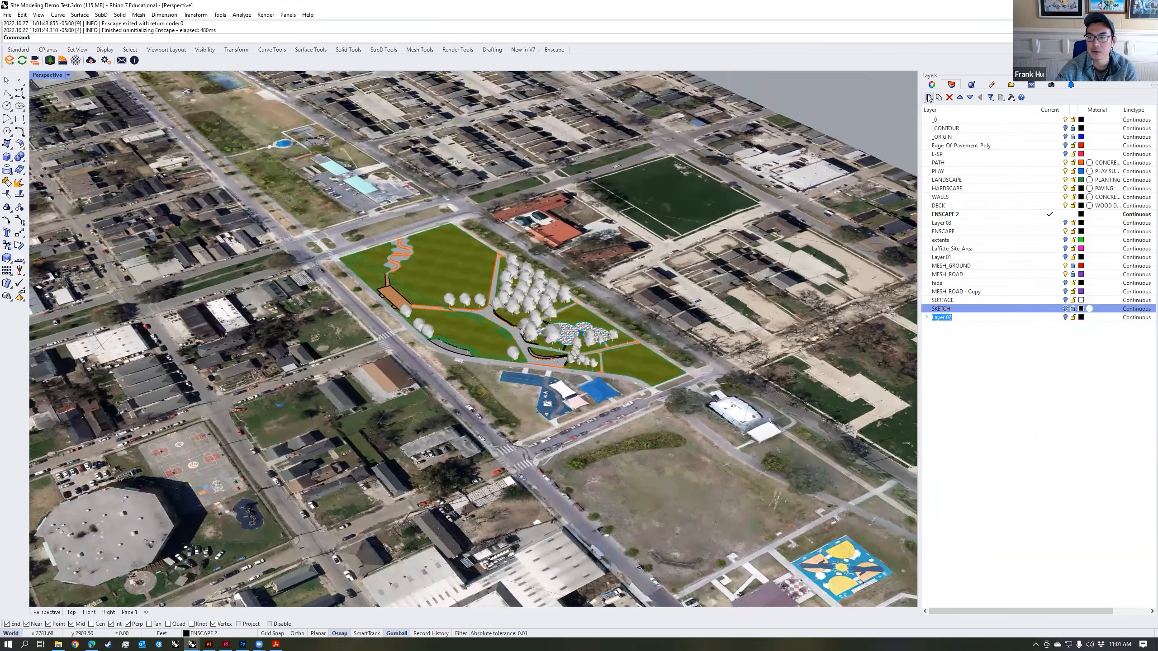
Step: Create a new layer named SECTION SURFACE and make it the current layer
text(S)
key(Caps_Lock)
text(ECTION SURFACE)
key(Return)
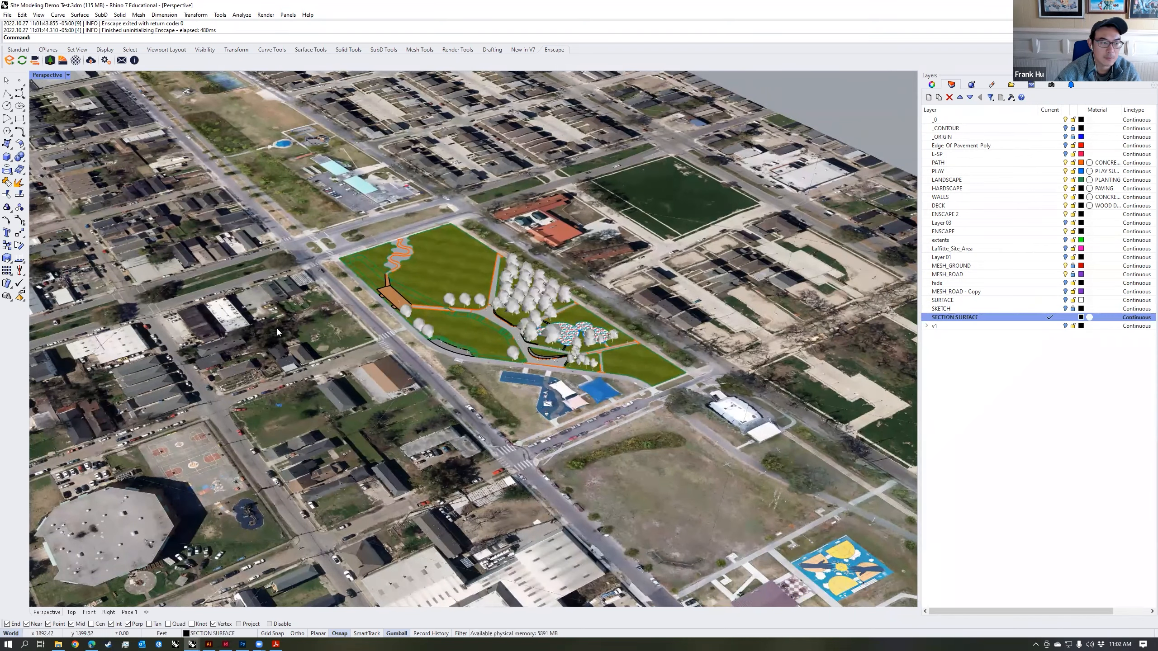
Step: Draw a vertical plane surface cutting across the park from the street side to beyond the far edge, and select it
click(11, 147)
click(54, 160)
right_drag(388, 438, 269, 598)
right_drag(439, 406, 392, 387)
click(377, 395)
click(698, 308)
right_drag(732, 270, 725, 156)
click(683, 253)
click(612, 321)
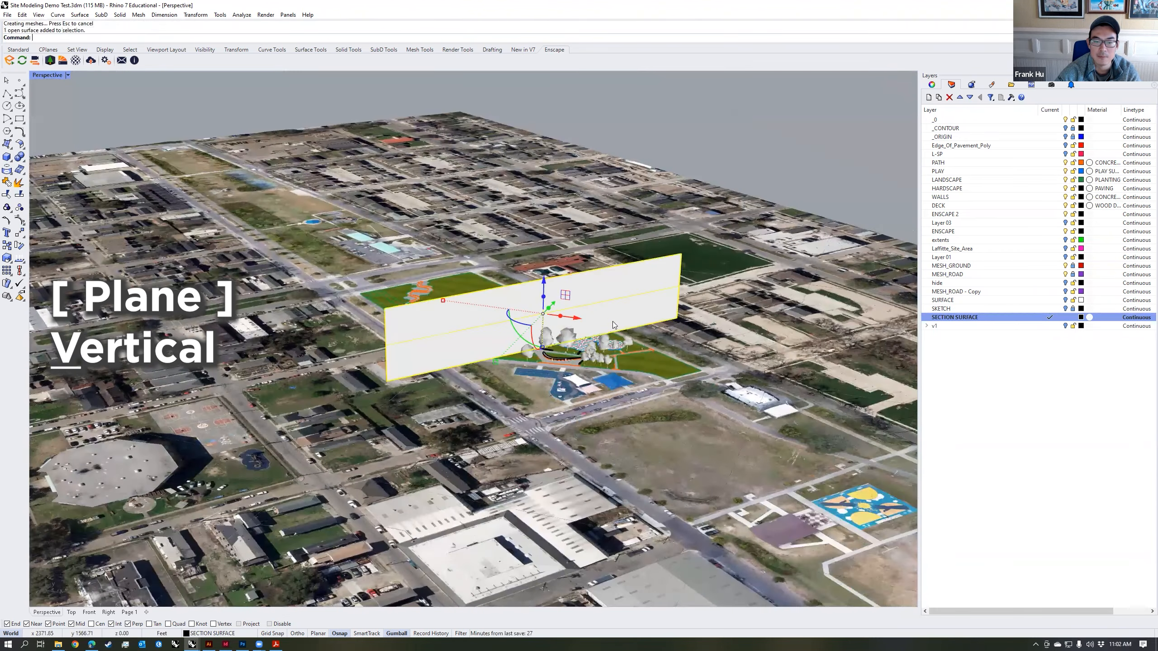
Step: Lower the vertical section surface slightly so that it cuts down through the ground, and deselect it
drag(545, 273, 545, 296)
key(Escape)
scroll(561, 319, up, 6)
right_drag(561, 319, 537, 346)
Step: Create a layer named CLIPPING PLANE with the pink colour #FF008B and make it the current layer
click(928, 97)
text(CLIPPING PLANE)
key(Return)
click(1081, 326)
click(746, 346)
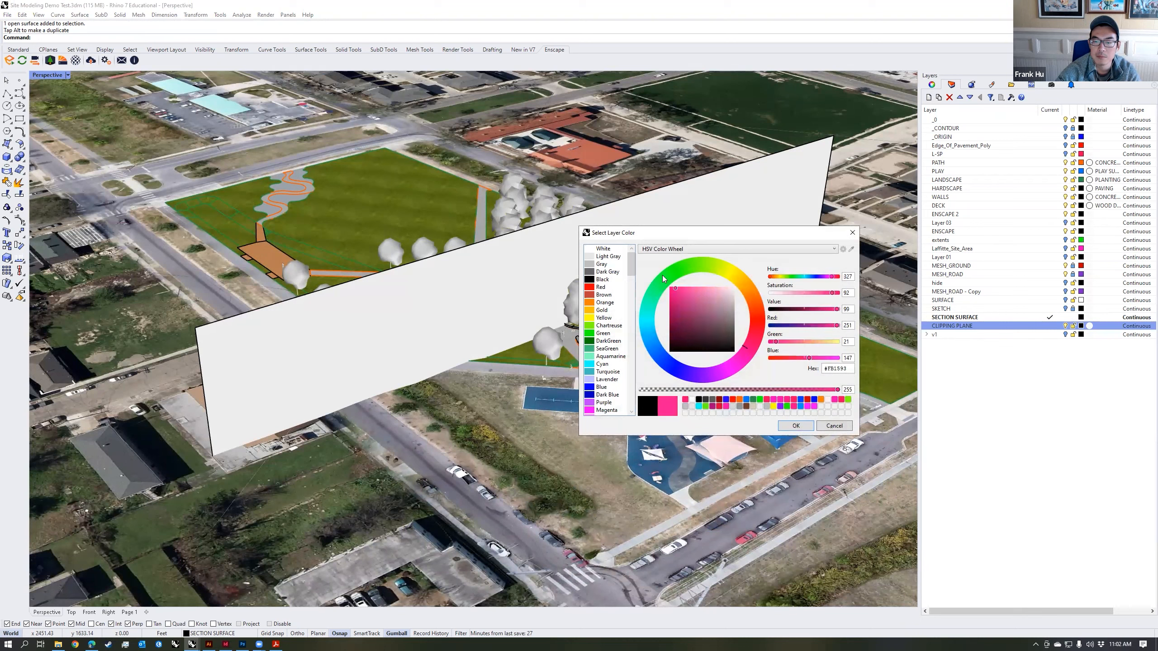
click(796, 426)
Step: Draw a vertical clipping plane along the ends of the section surface so that it cuts away the near side of the park
scroll(630, 345, up, 3)
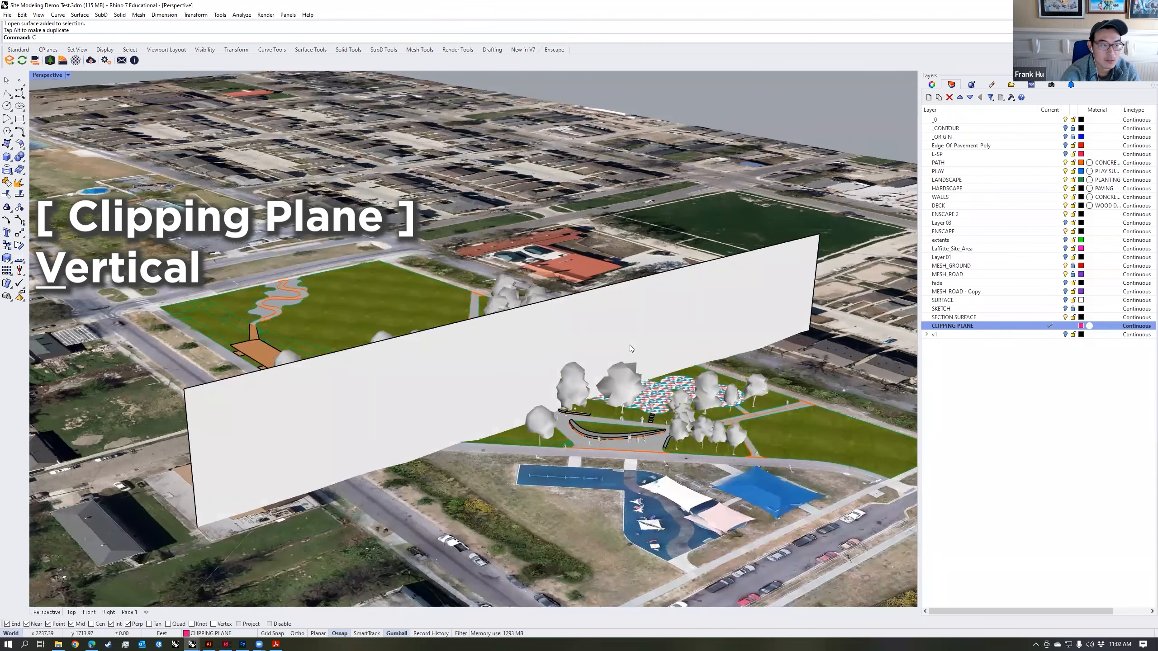
text(ClippingPlane)
key(Return)
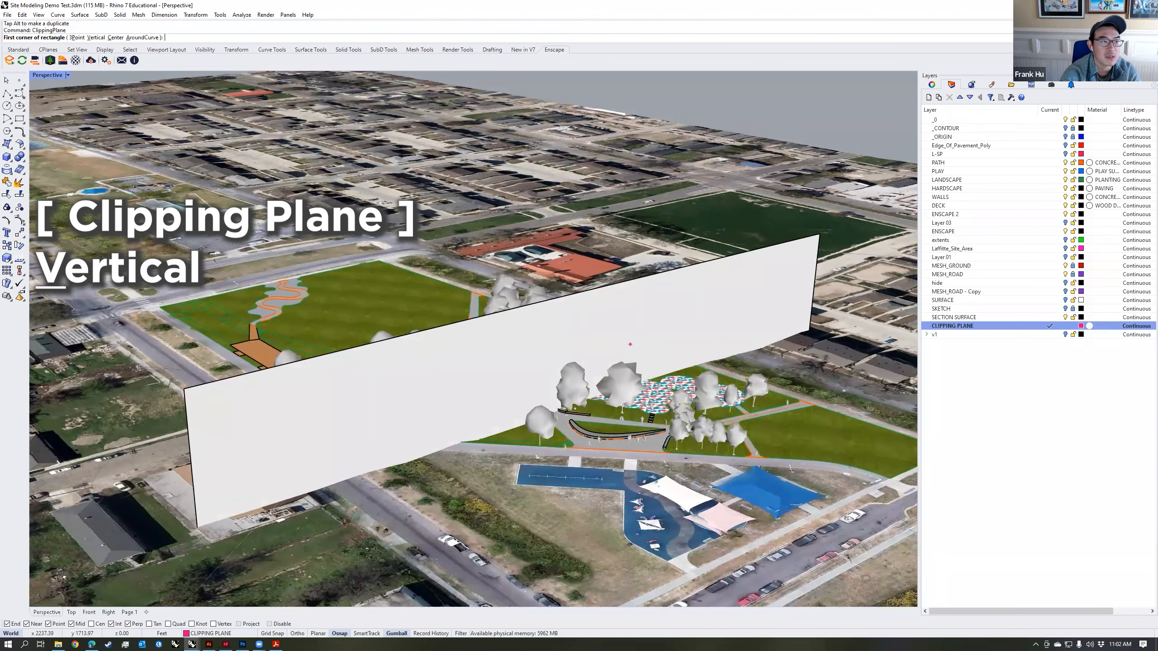
click(100, 39)
click(409, 334)
click(600, 281)
click(589, 137)
scroll(601, 274, down, 5)
right_drag(602, 310, 670, 349)
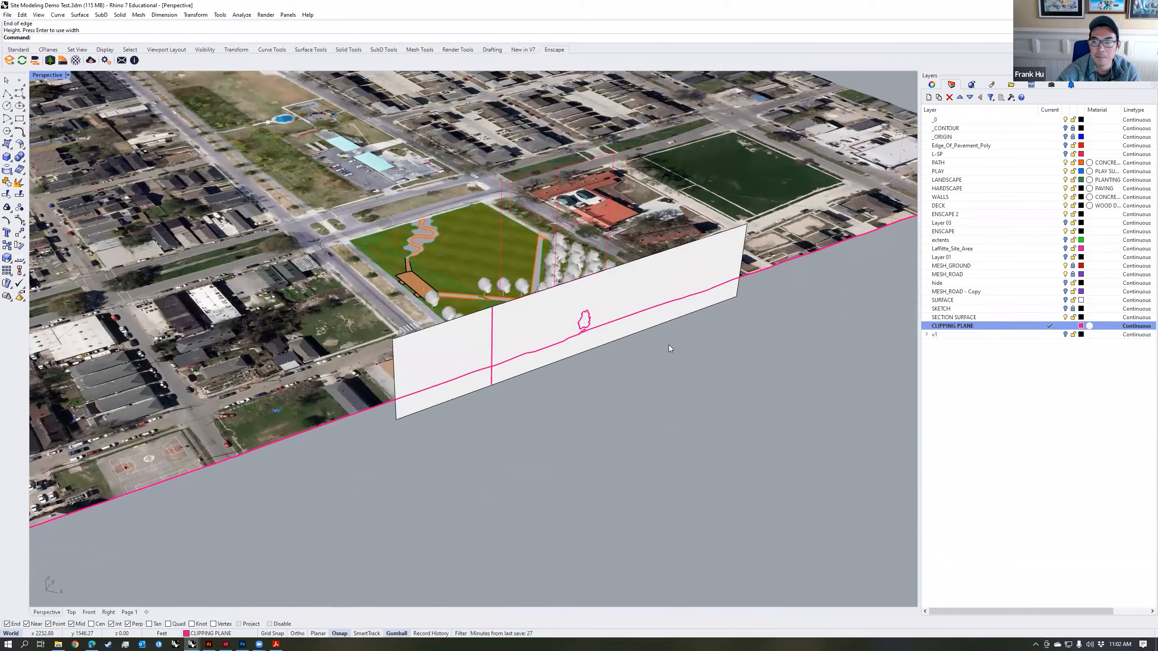
Step: Hide the SECTION SURFACE layer and examine the clipped park along the cut line
click(1065, 317)
right_drag(638, 388, 538, 318)
scroll(554, 339, up, 7)
scroll(537, 319, down, 7)
click(1065, 317)
right_drag(648, 377, 545, 334)
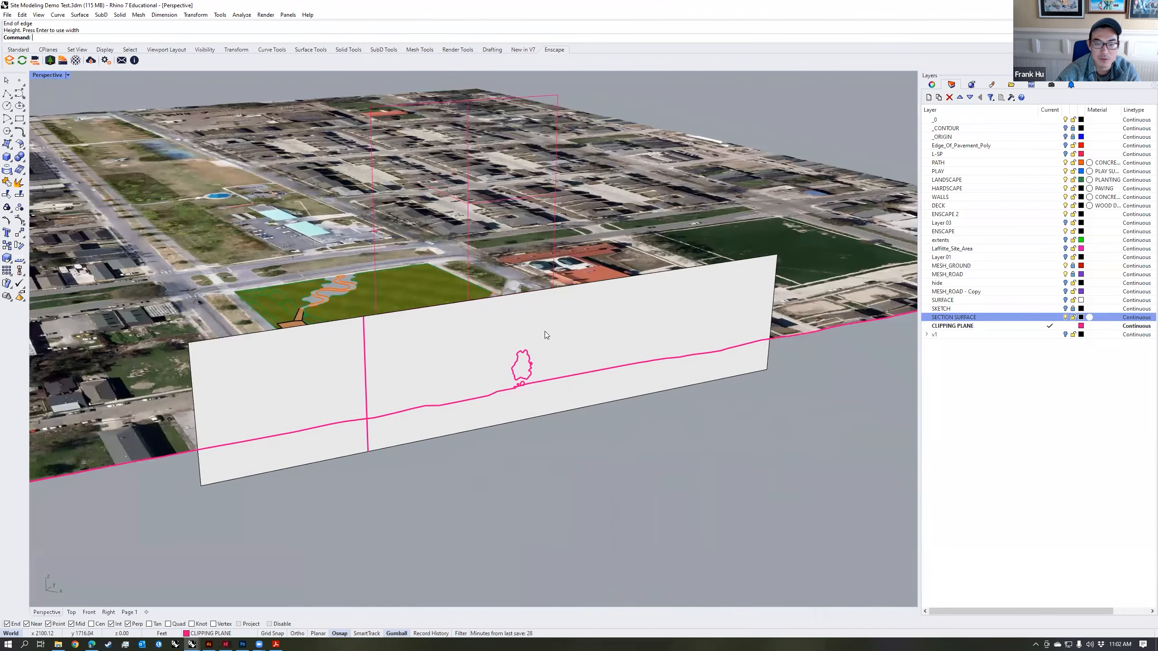
click(1065, 318)
scroll(456, 380, up, 8)
right_drag(456, 381, 234, 593)
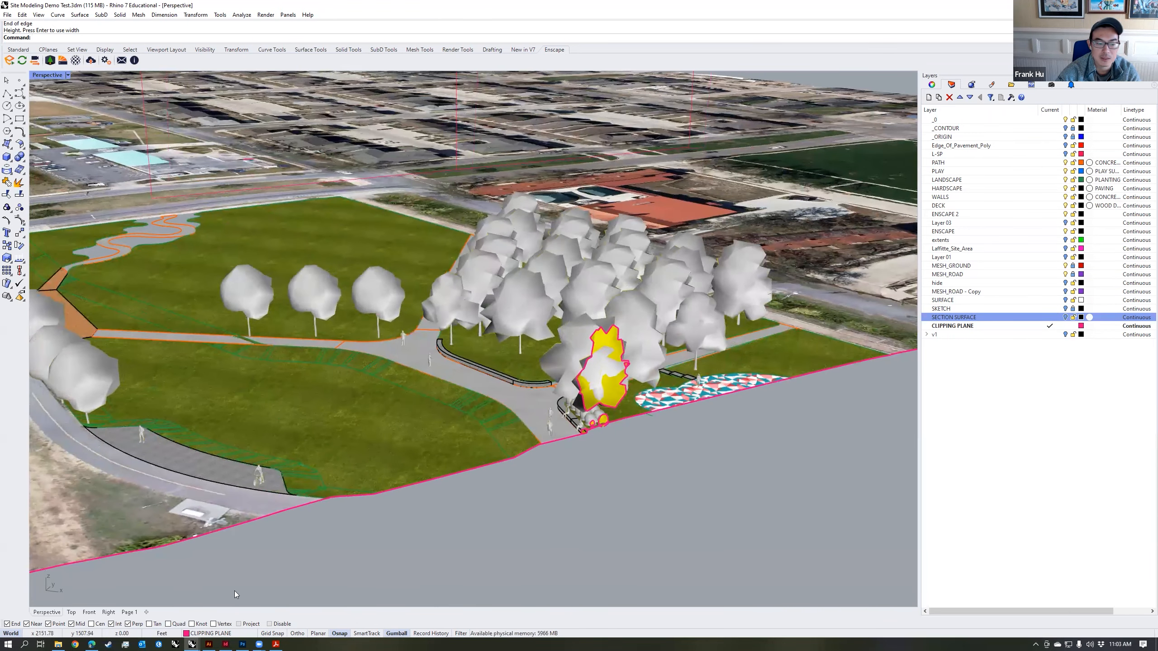
Step: Set the perspective viewport's camera lens length to 25 mm
right_drag(608, 481, 579, 468)
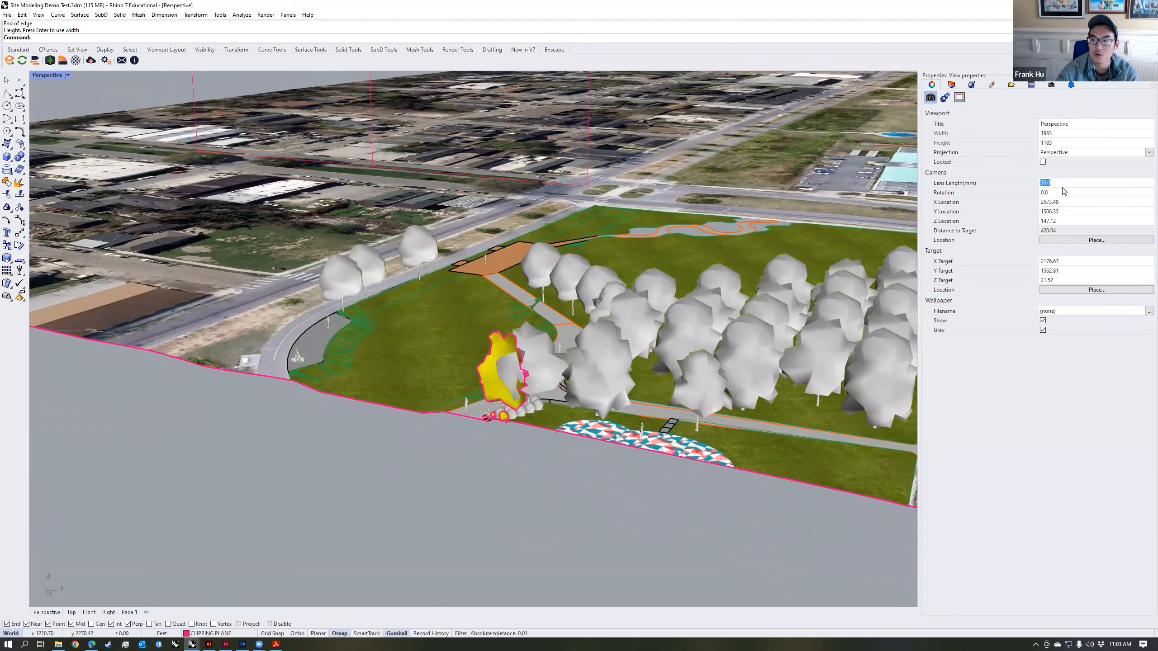
text(2)
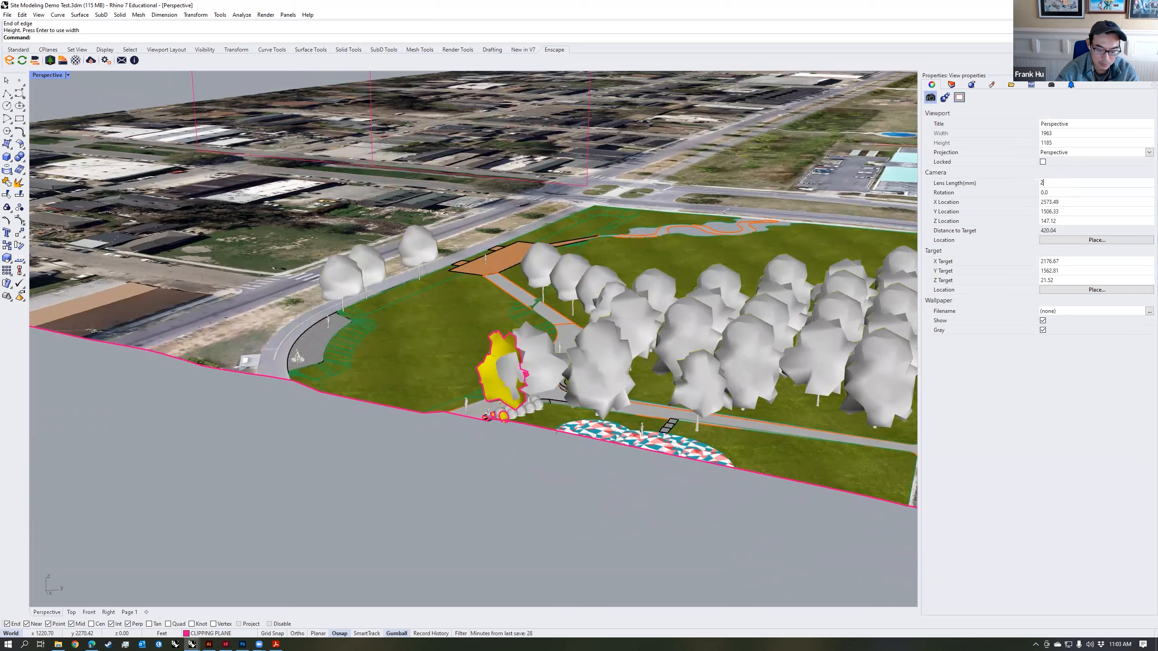
text(5)
key(Return)
Step: Frame the clipped park from the cut side and save it as a named view called SECTION PERSPECTIVE
scroll(573, 381, up, 6)
right_drag(574, 381, 725, 378)
click(1051, 85)
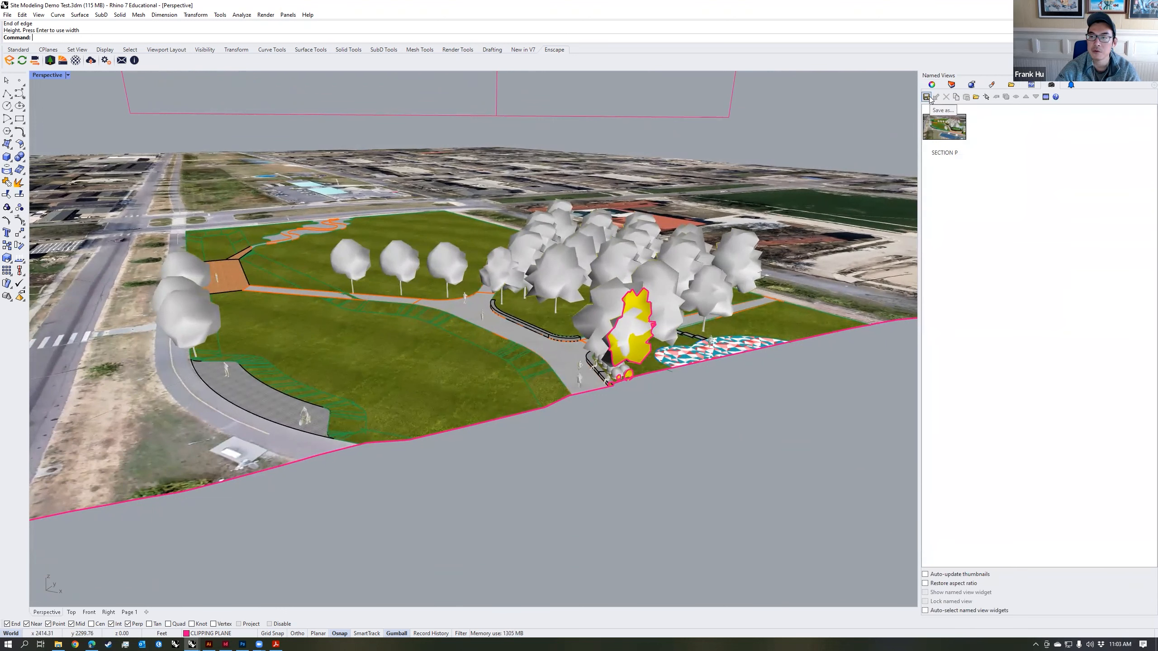
click(927, 97)
text(SECTION PERSPECTIVE)
key(Return)
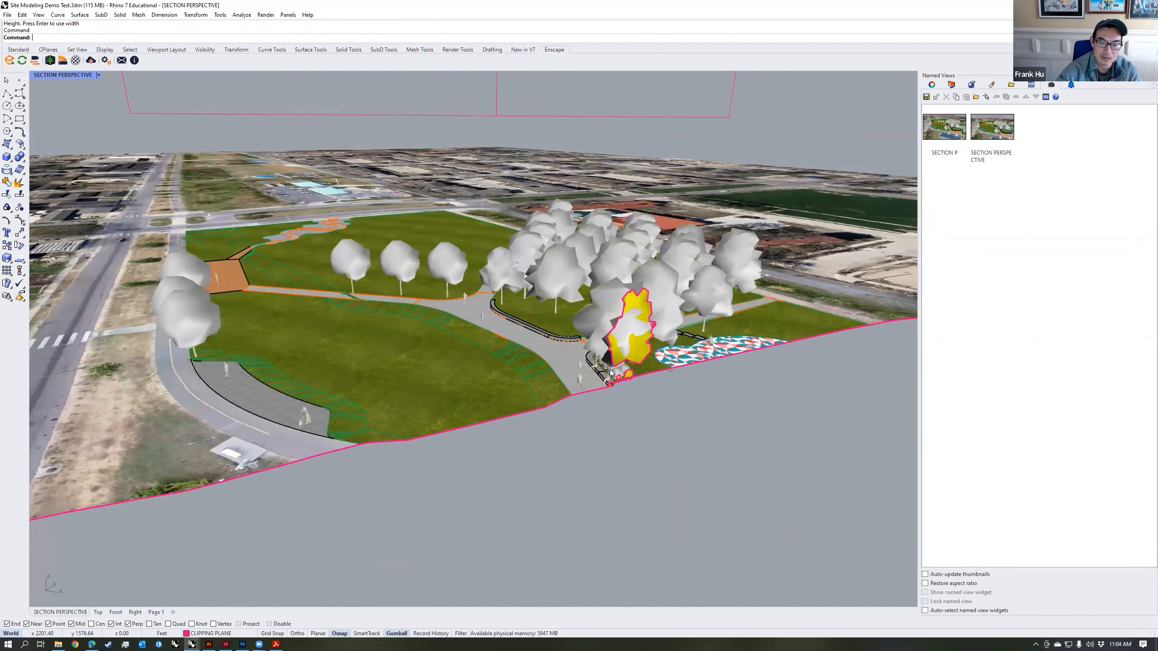
Step: Show the SECTION SURFACE layer again over the clipped model
scroll(635, 401, down, 10)
right_drag(655, 394, 638, 412)
click(945, 85)
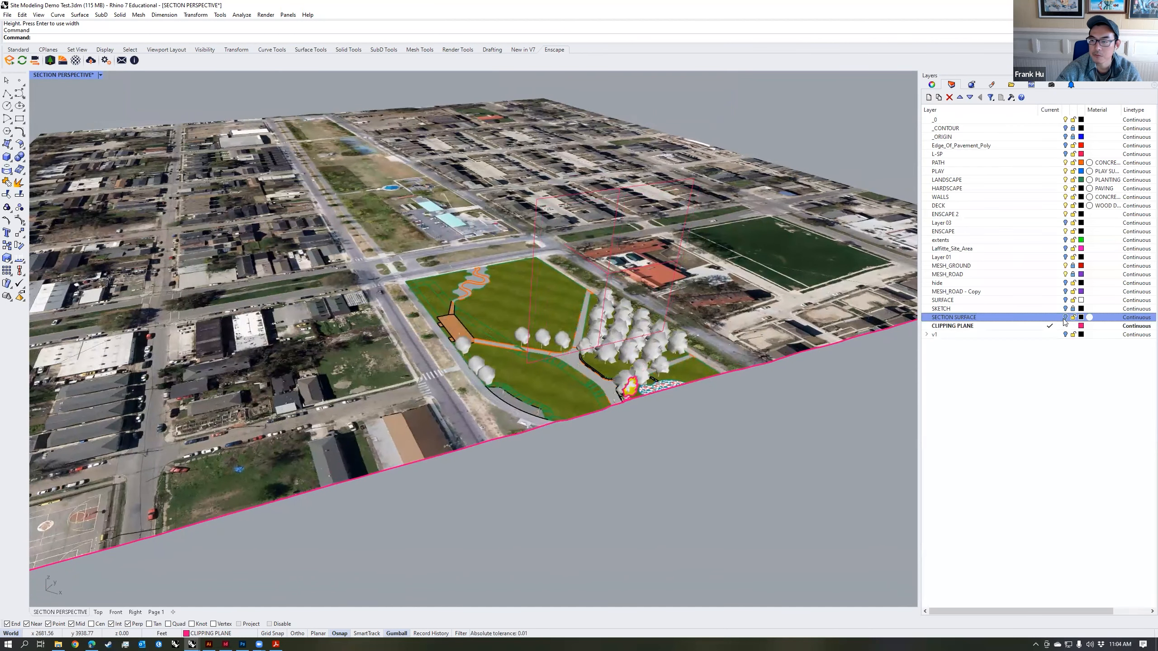
click(1064, 318)
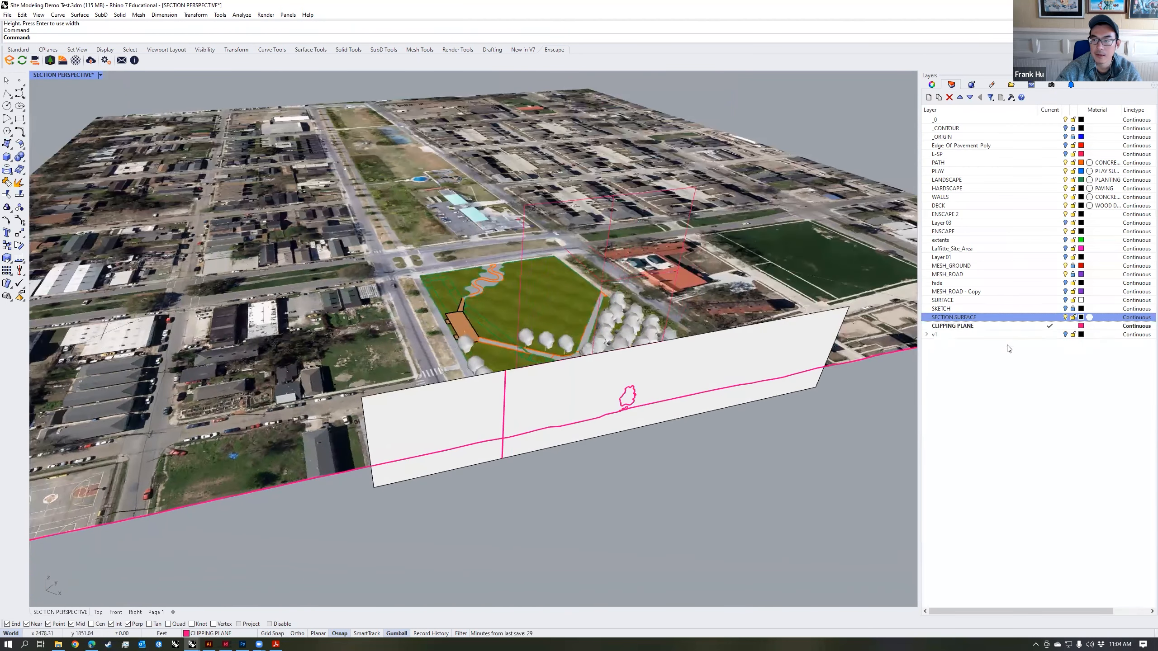
Step: Create a layer named SECTION CUT and make it the current layer
click(966, 326)
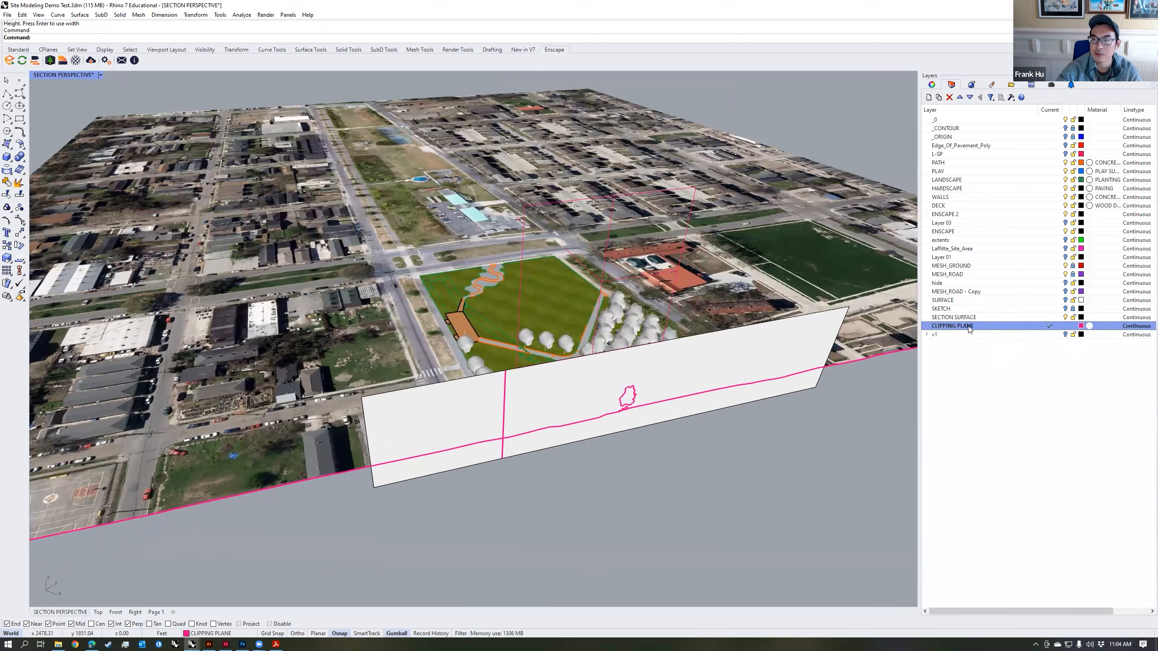
click(929, 97)
text(SECTION CUT)
key(Return)
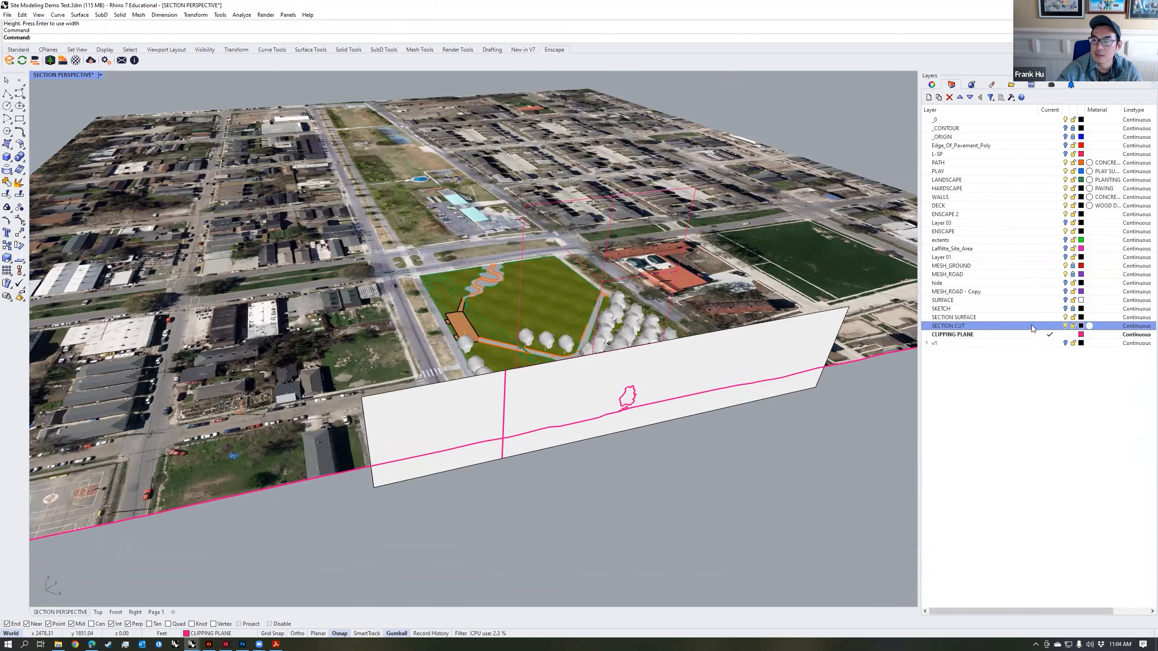
click(1049, 325)
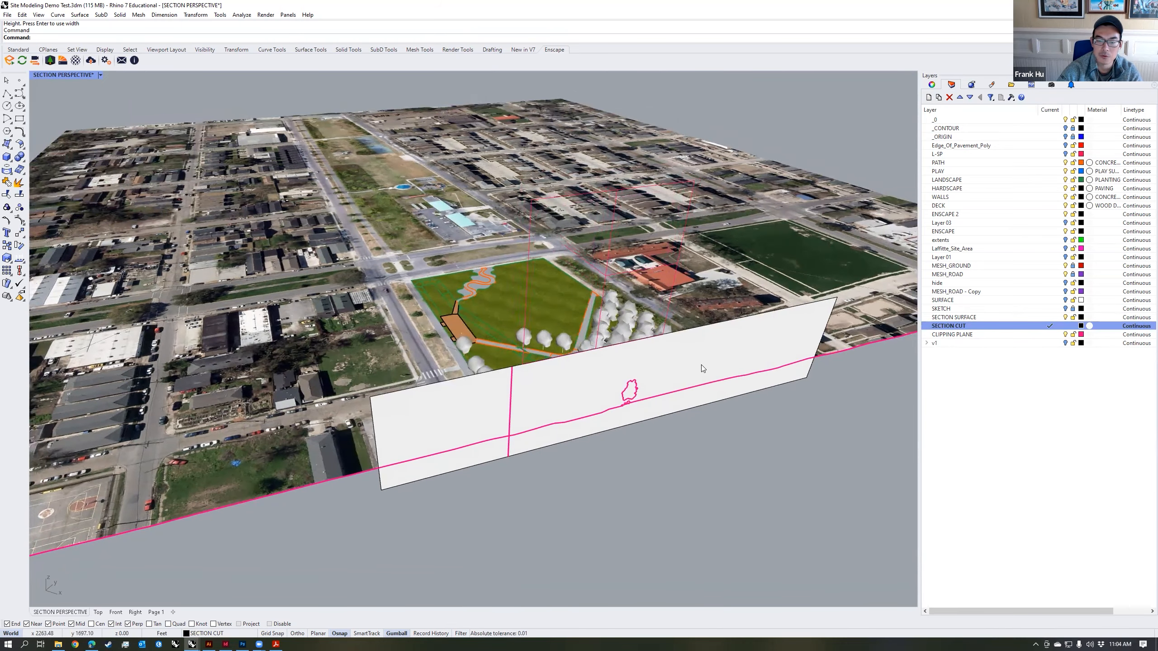
Step: Start the Section command and lock the ENSCAPE and ENSCAPE 2 layers to keep their assets out of the selection
text(Section)
key(Return)
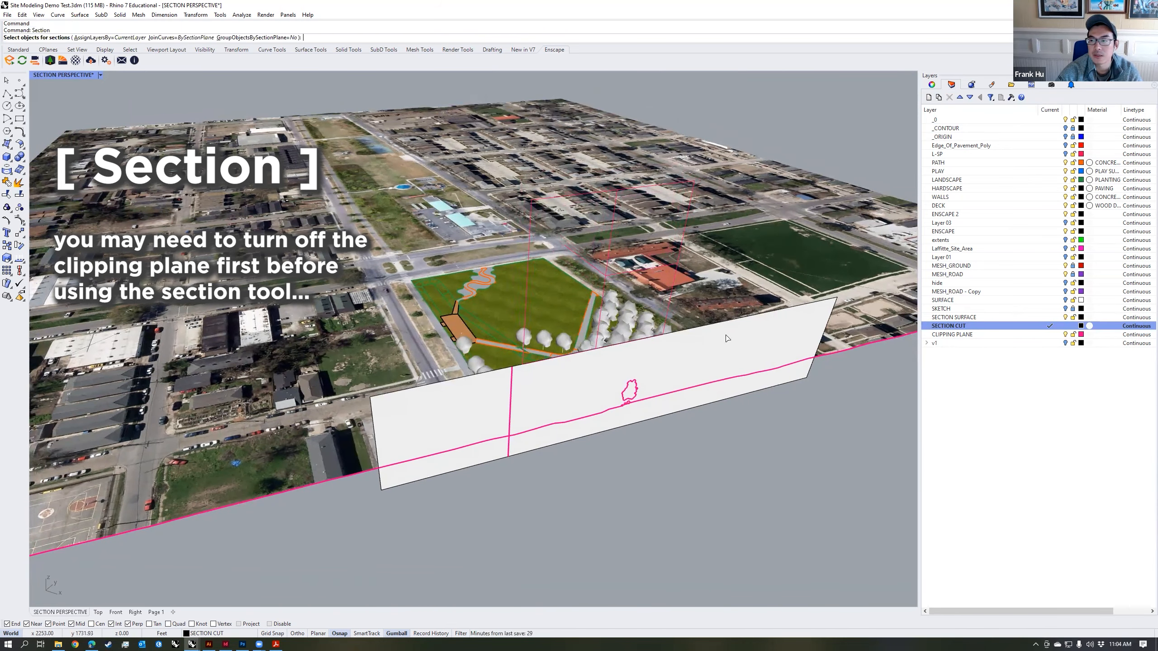
click(998, 164)
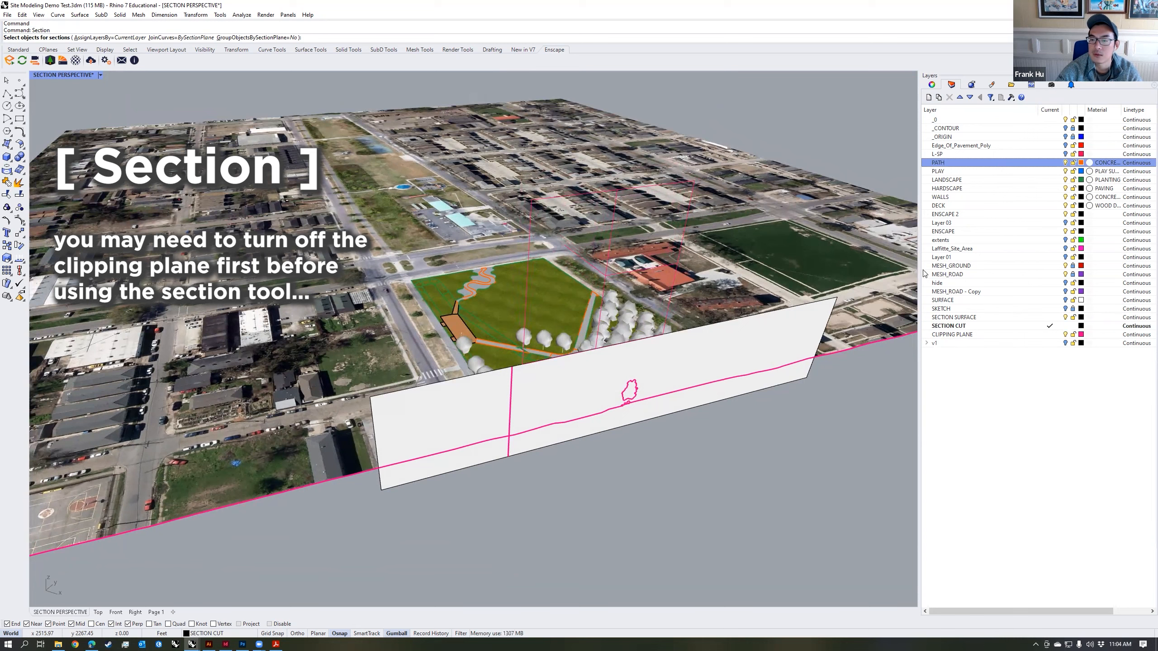
click(1074, 274)
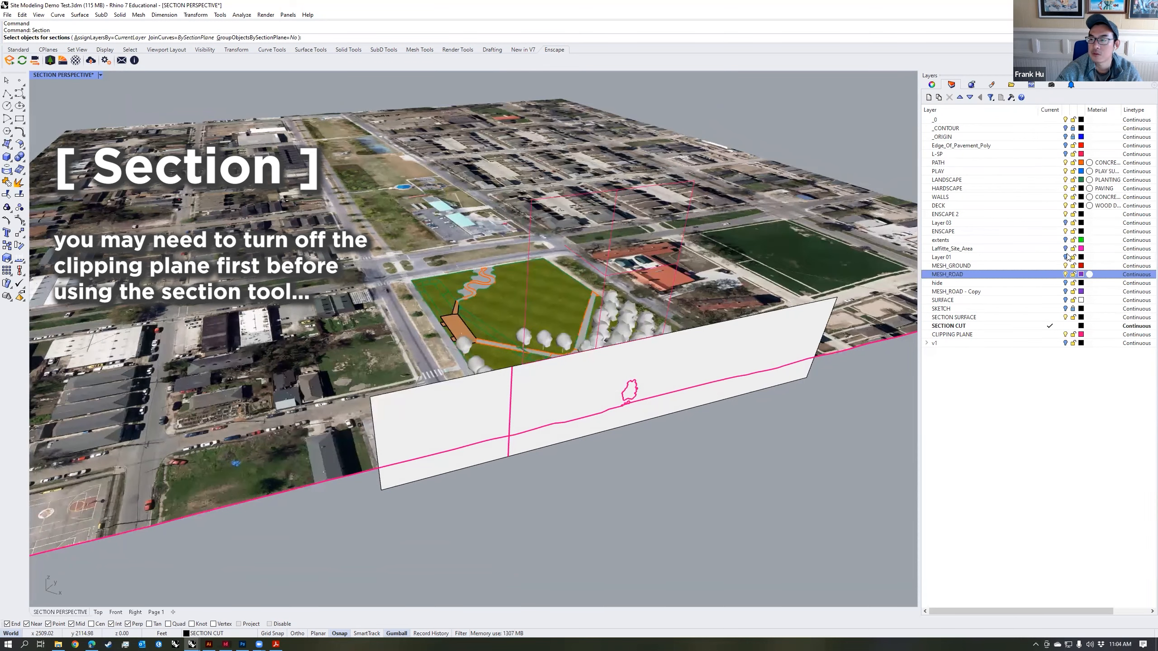
click(1015, 163)
shift+click(1020, 273)
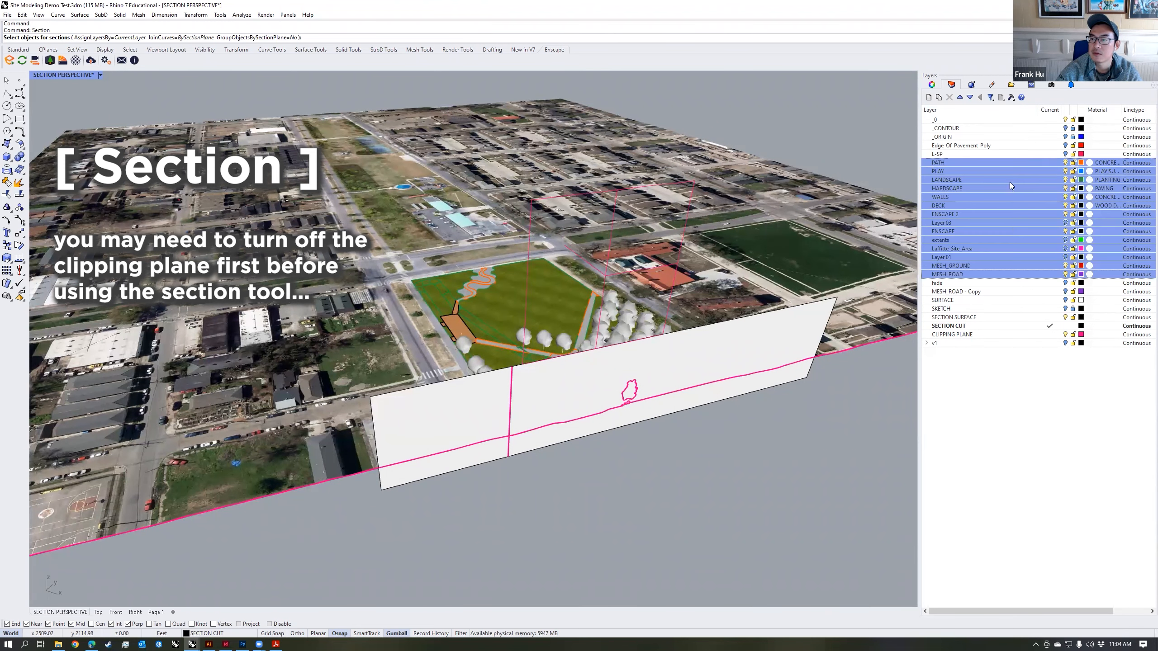
click(1073, 232)
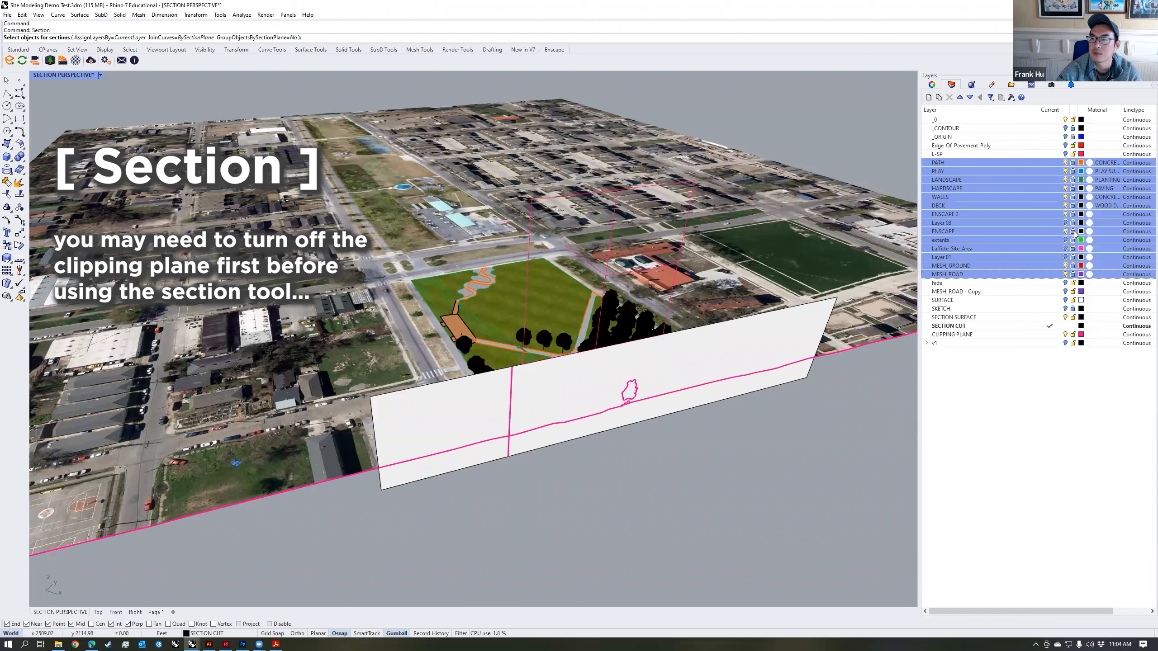
click(1073, 214)
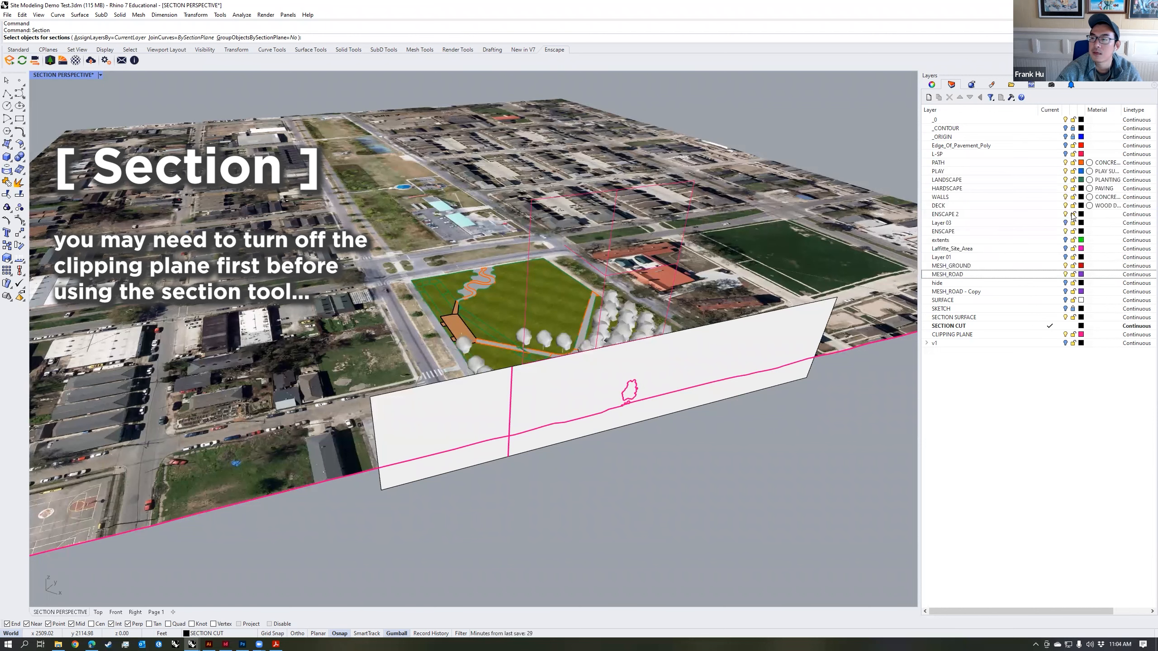
click(1074, 214)
click(1049, 162)
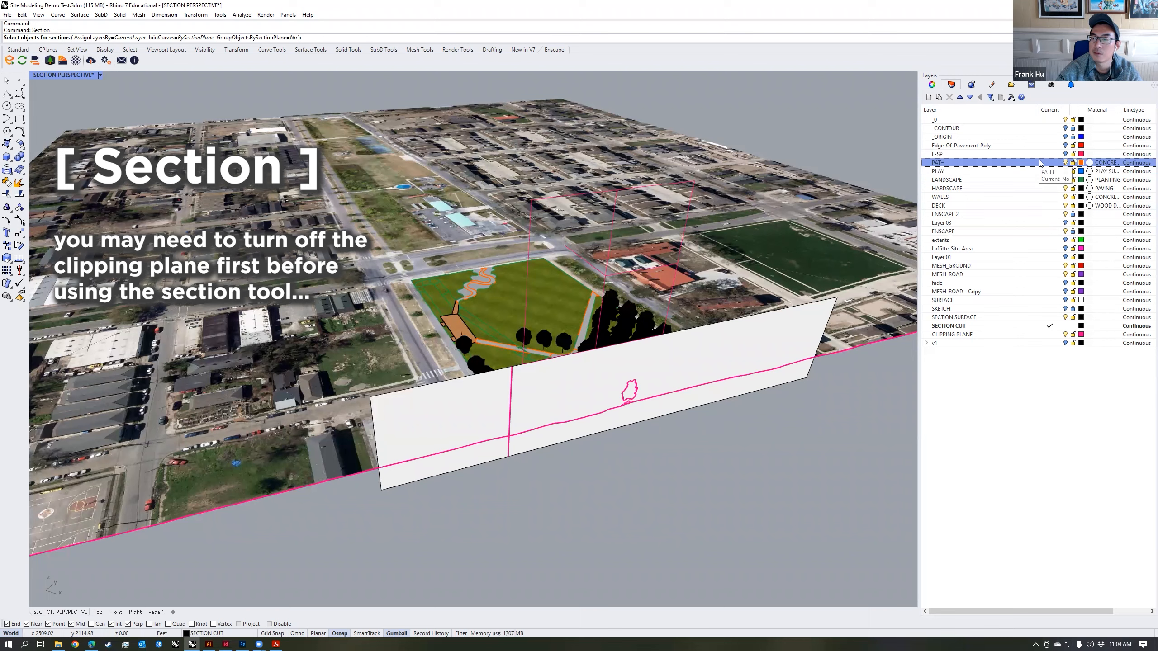
shift+click(1029, 274)
right_click(1026, 273)
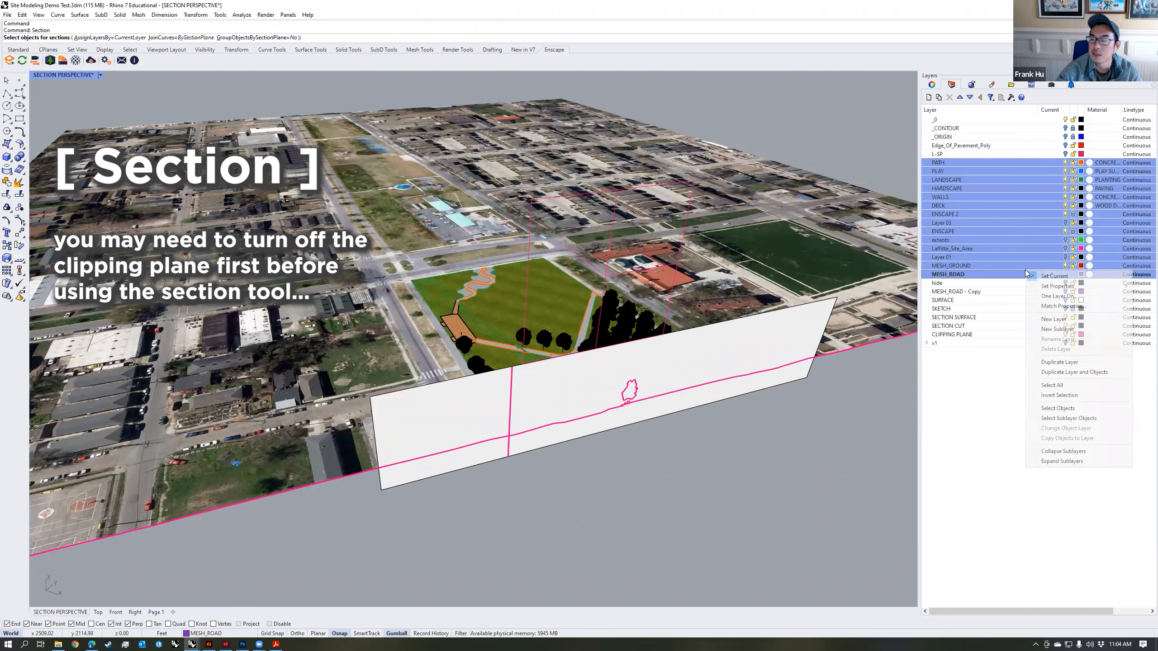
click(1049, 410)
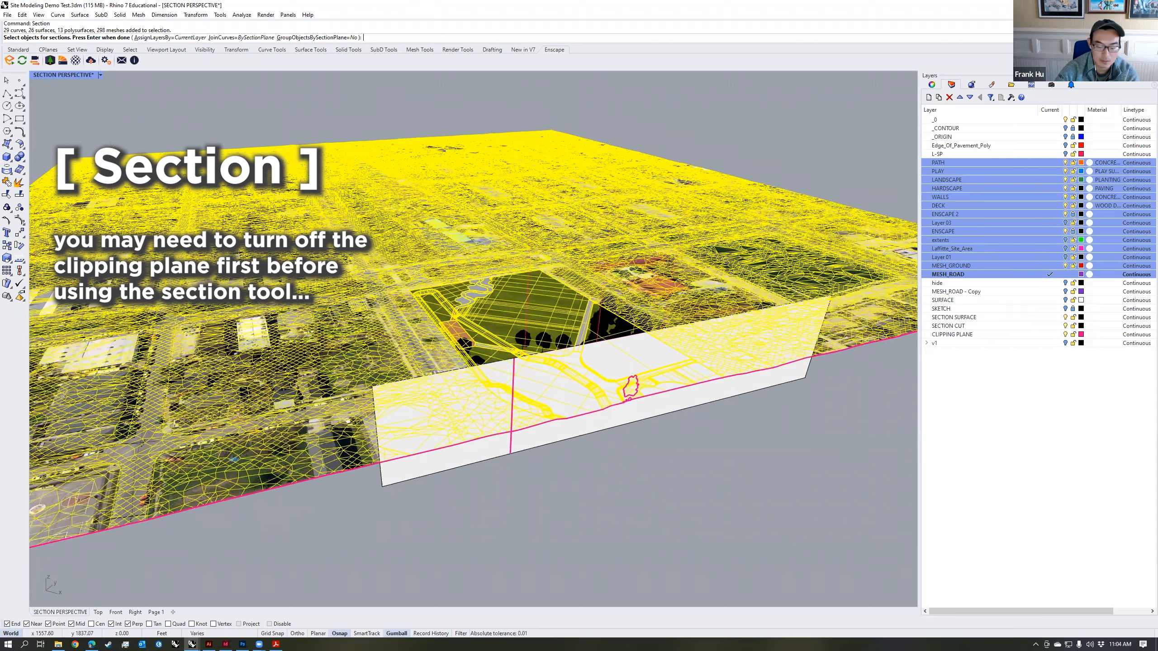
key(Return)
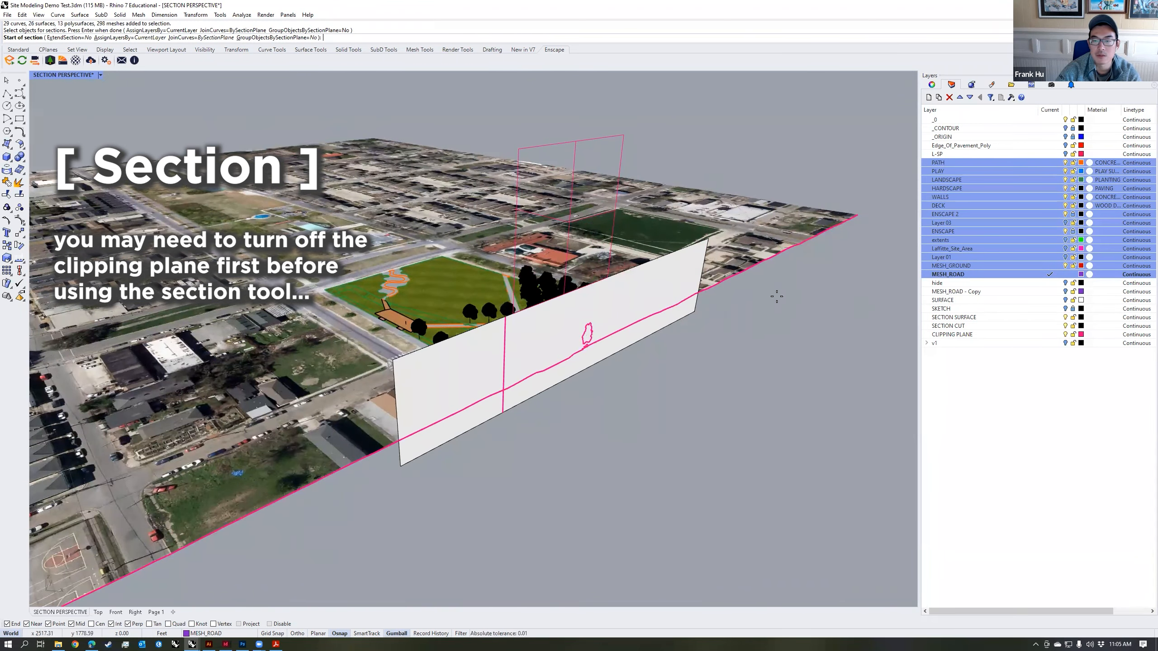
right_drag(777, 296, 756, 304)
key(Escape)
Step: Select the clipping plane and turn off its clipping in the SECTION PERSPECTIVE view
scroll(756, 304, down, 2)
click(658, 244)
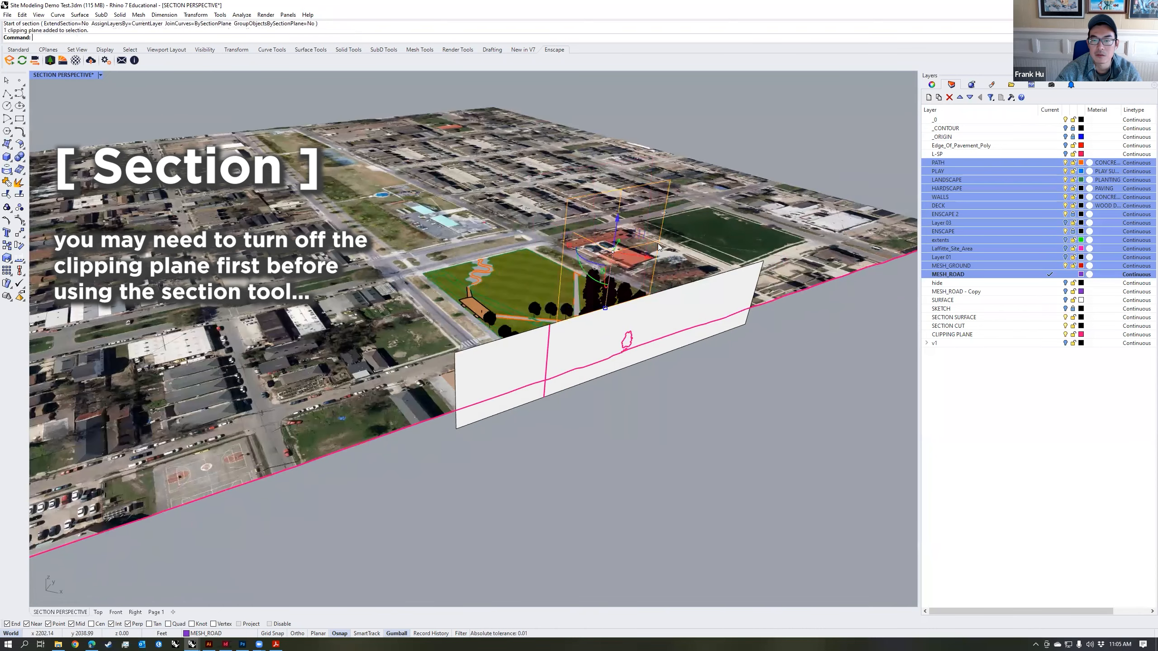
click(931, 86)
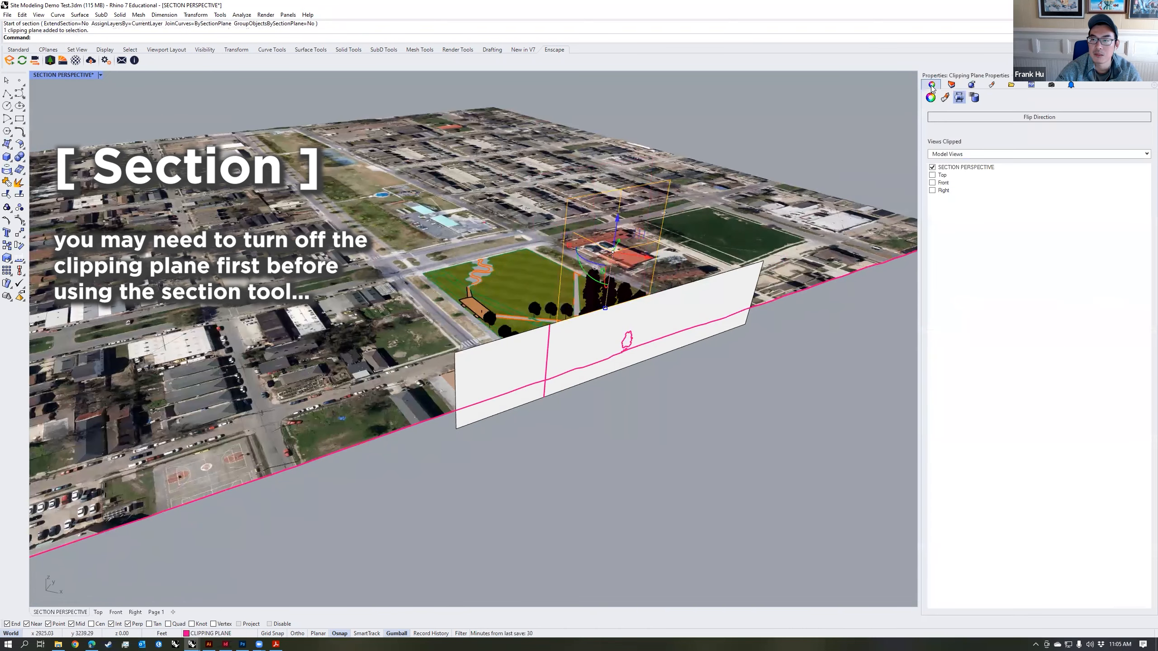
click(932, 167)
click(951, 85)
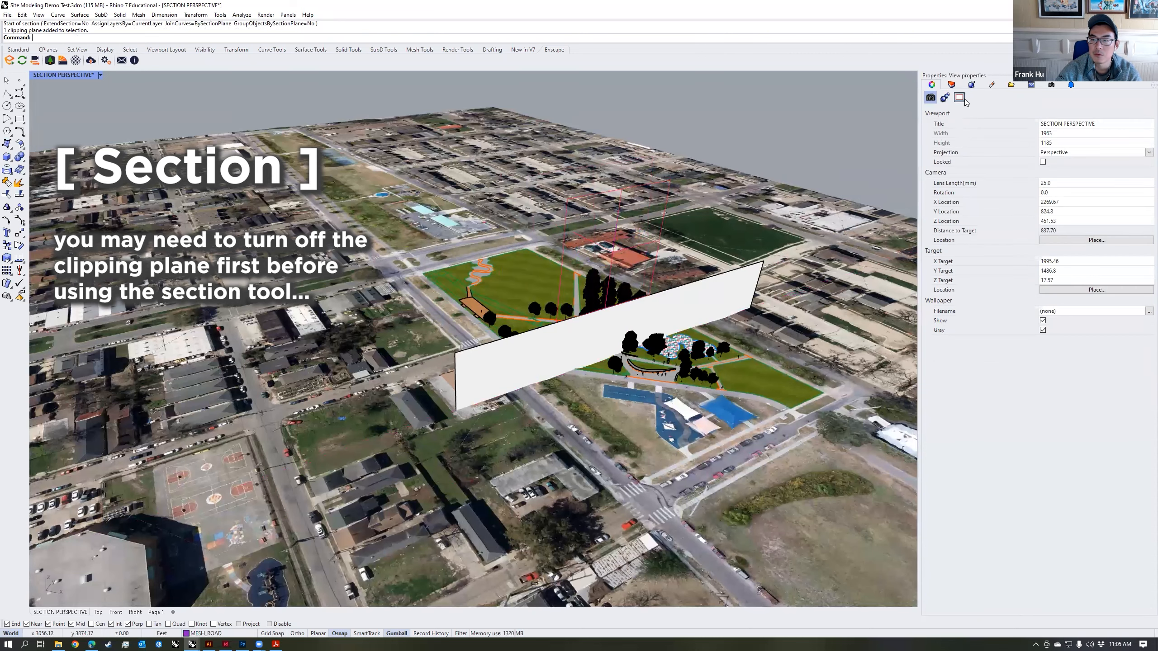
Step: Section all objects on the layers PATH through MESH_ROAD along the section surface's ends, and put the curves on the SECTION CUT layer
key(Return)
right_click(987, 184)
click(1018, 323)
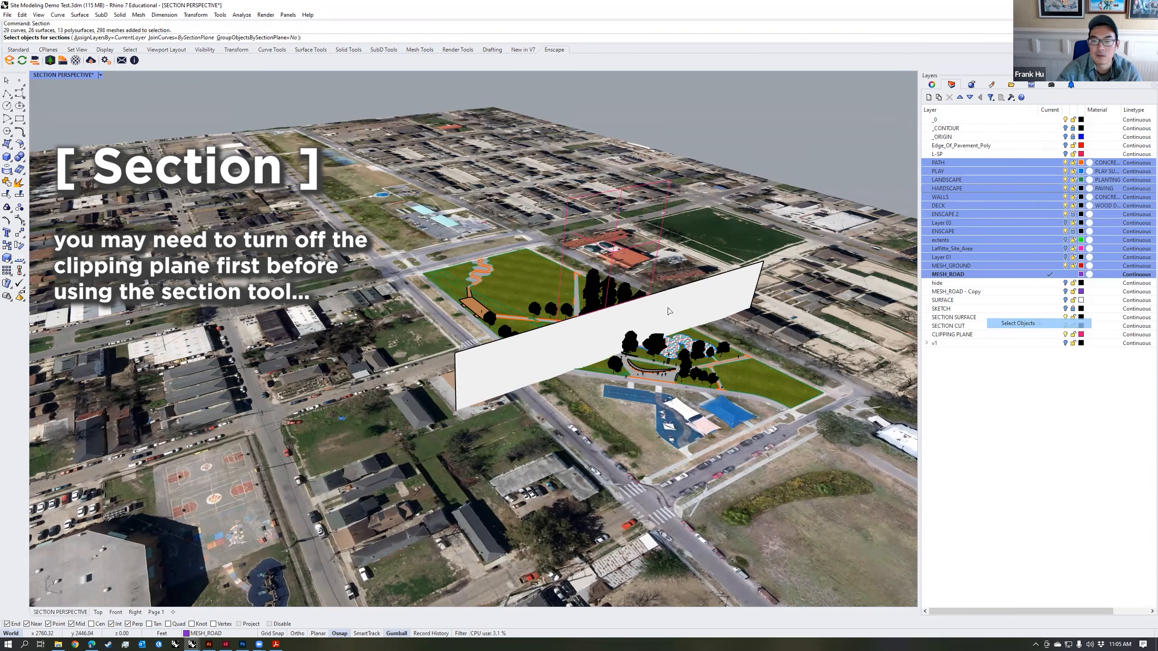
key(Return)
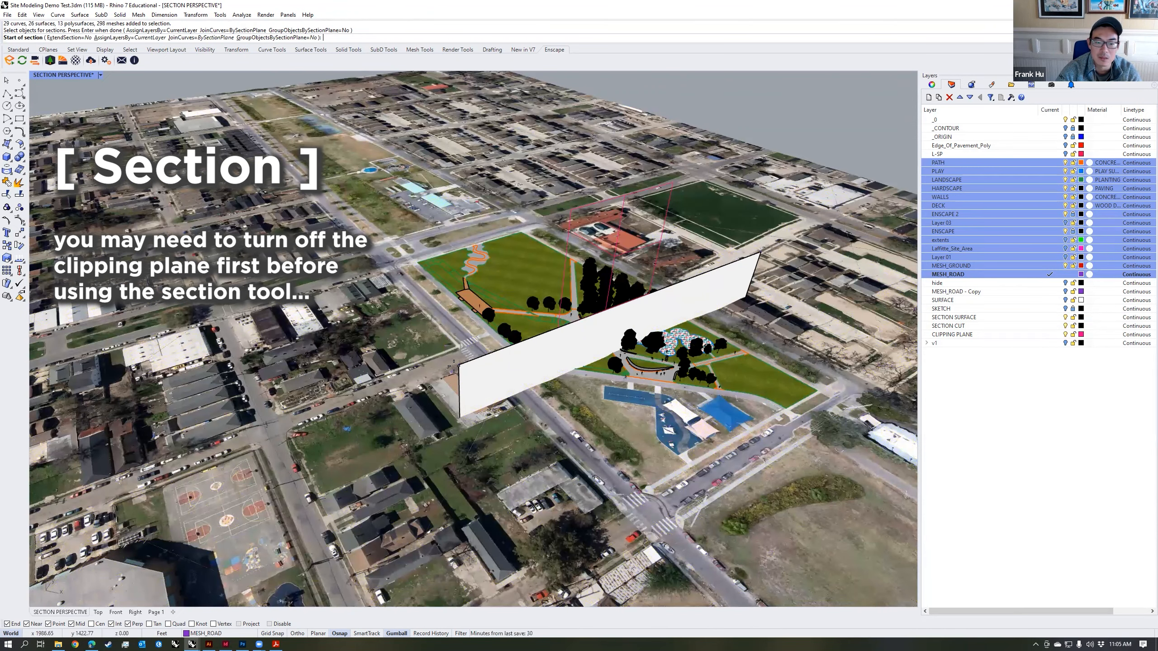
click(455, 366)
click(759, 254)
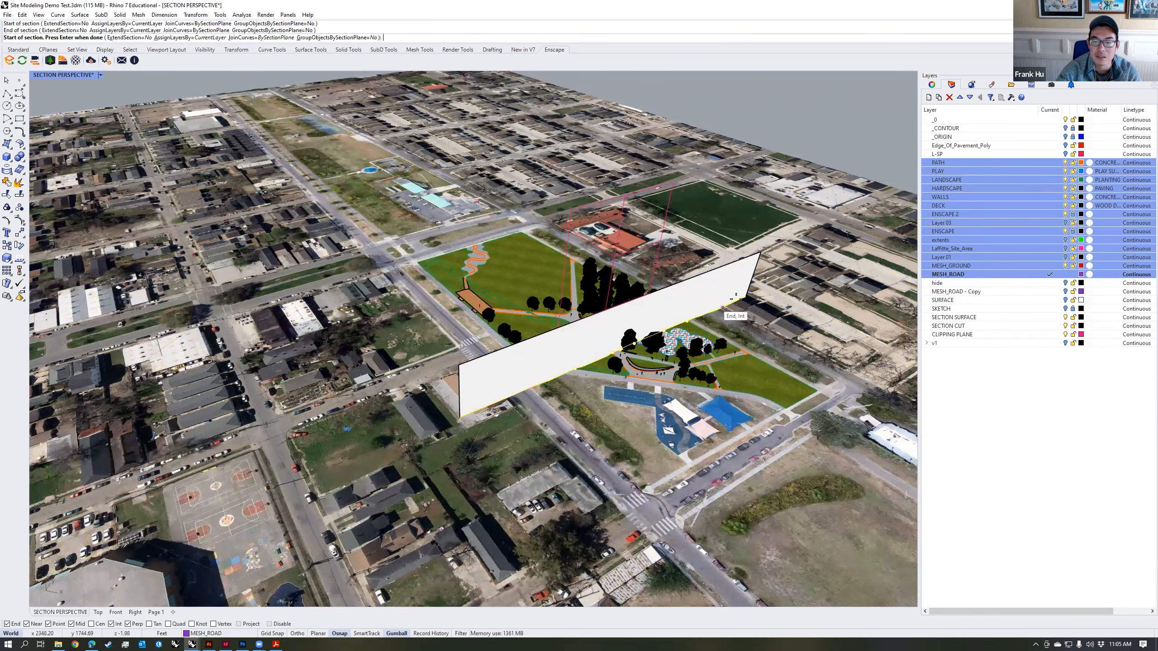
key(Return)
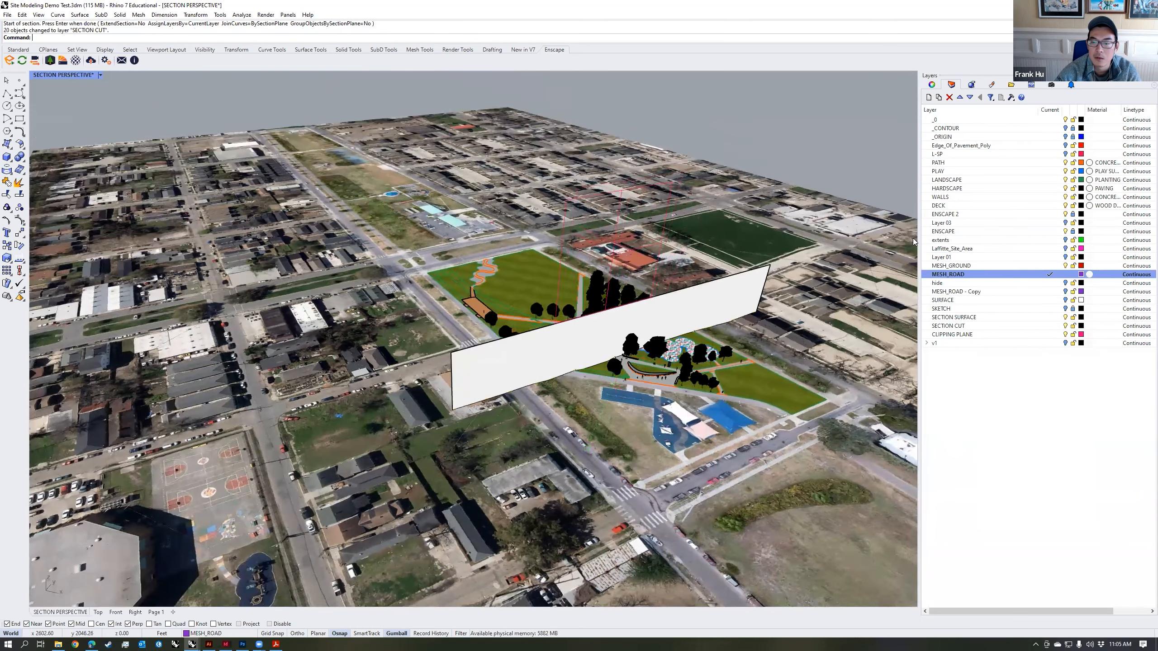
Step: Restore the saved SECTION PERSPECTIVE named view
click(1052, 85)
double_click(990, 129)
click(951, 85)
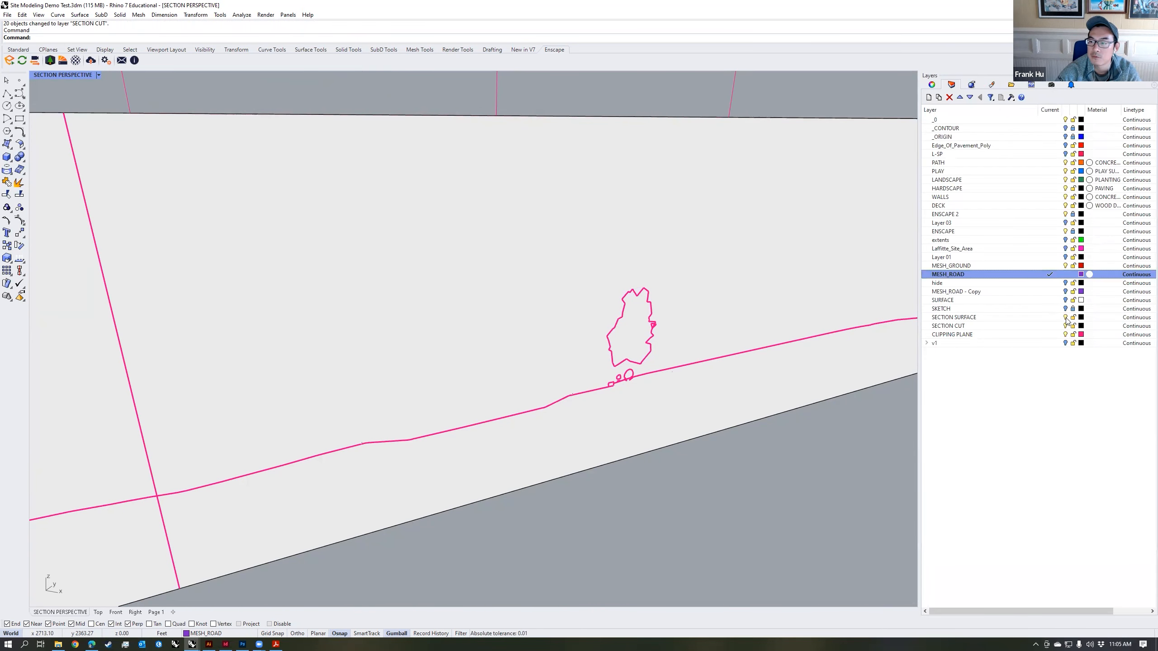
Step: Hide the SECTION SURFACE layer and select all objects on the SECTION CUT layer
click(1065, 318)
right_click(1042, 328)
click(1066, 466)
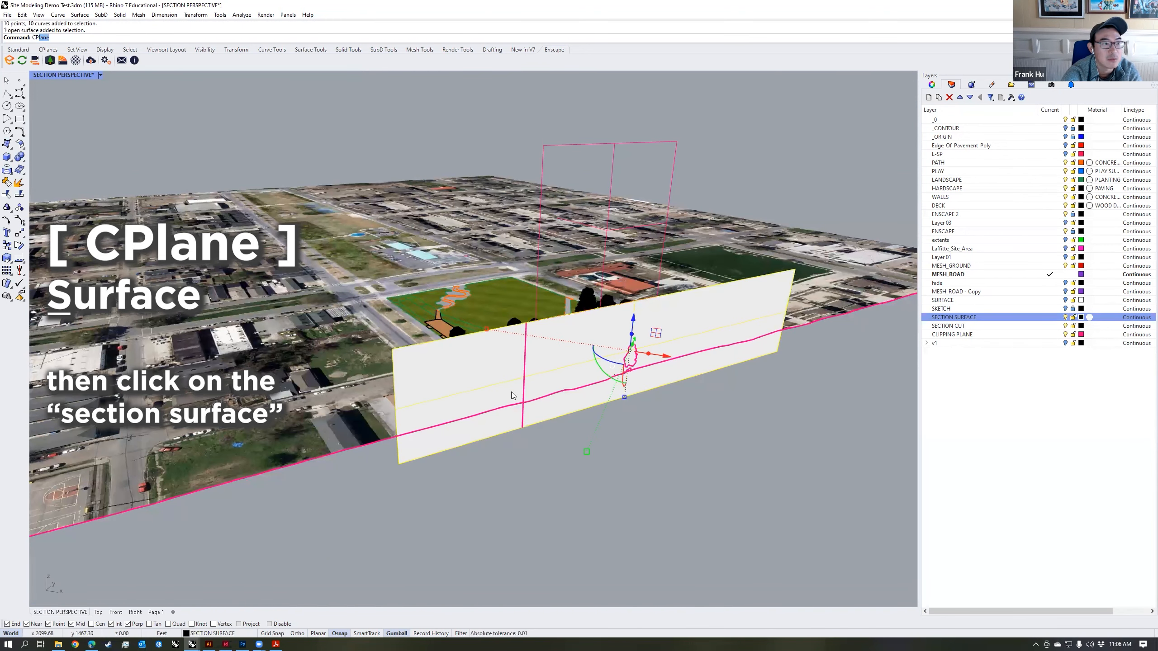
Step: Align the construction plane to the section surface with its origin at the surface's far upper corner, and hide the SECTION SURFACE layer
key(Return)
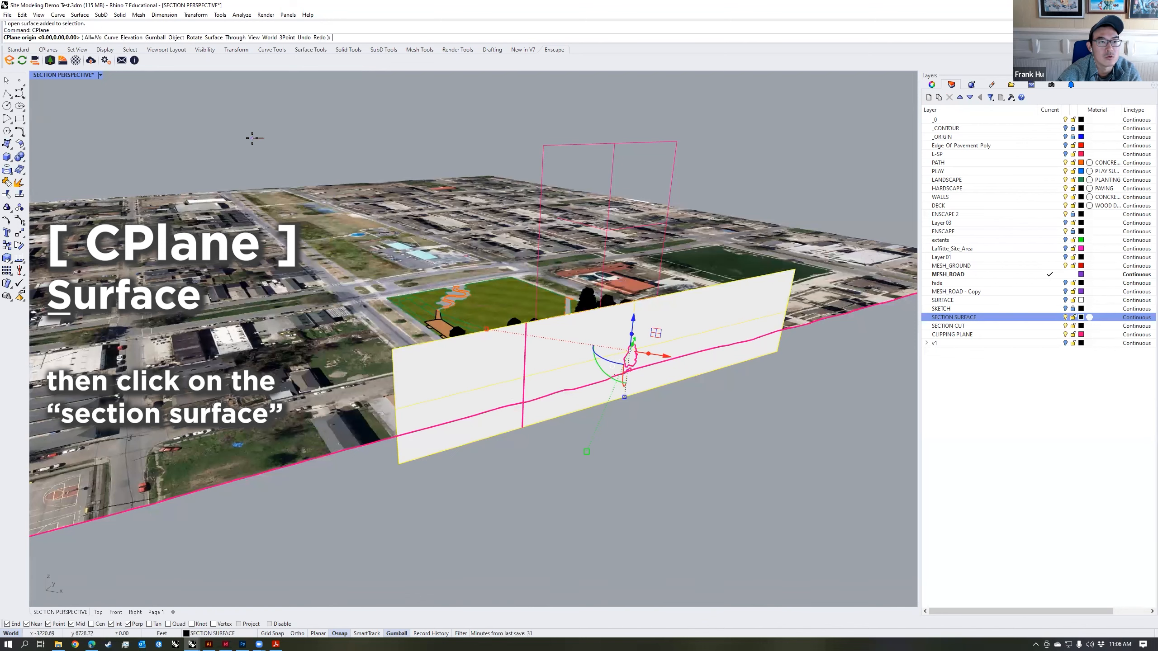
click(214, 38)
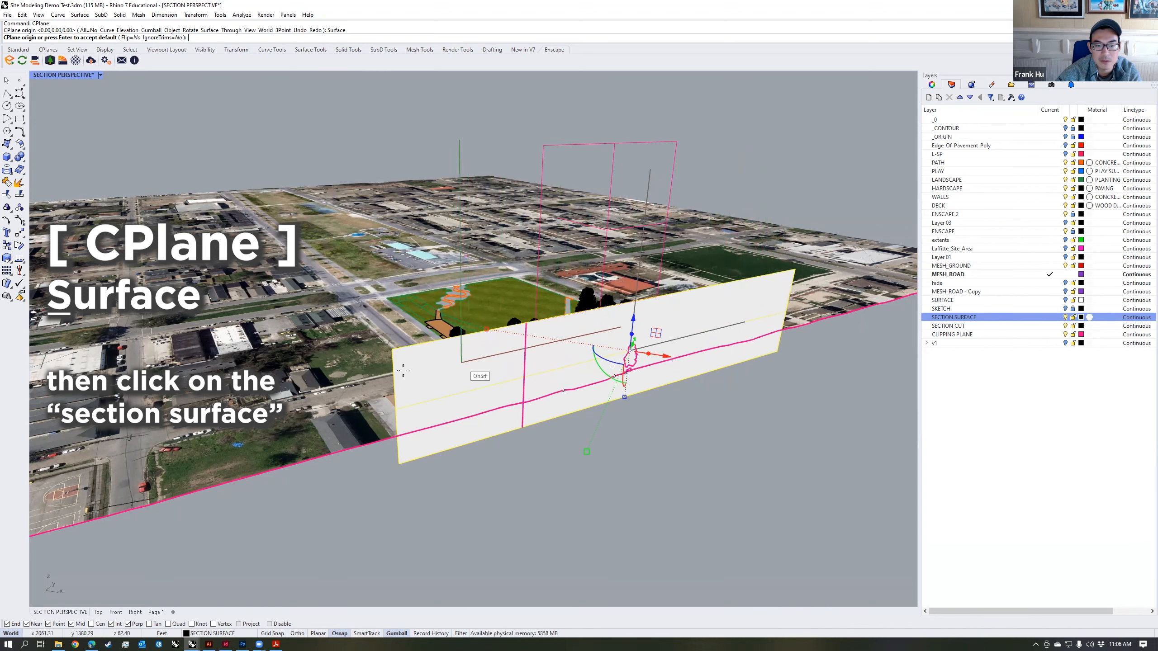
click(786, 278)
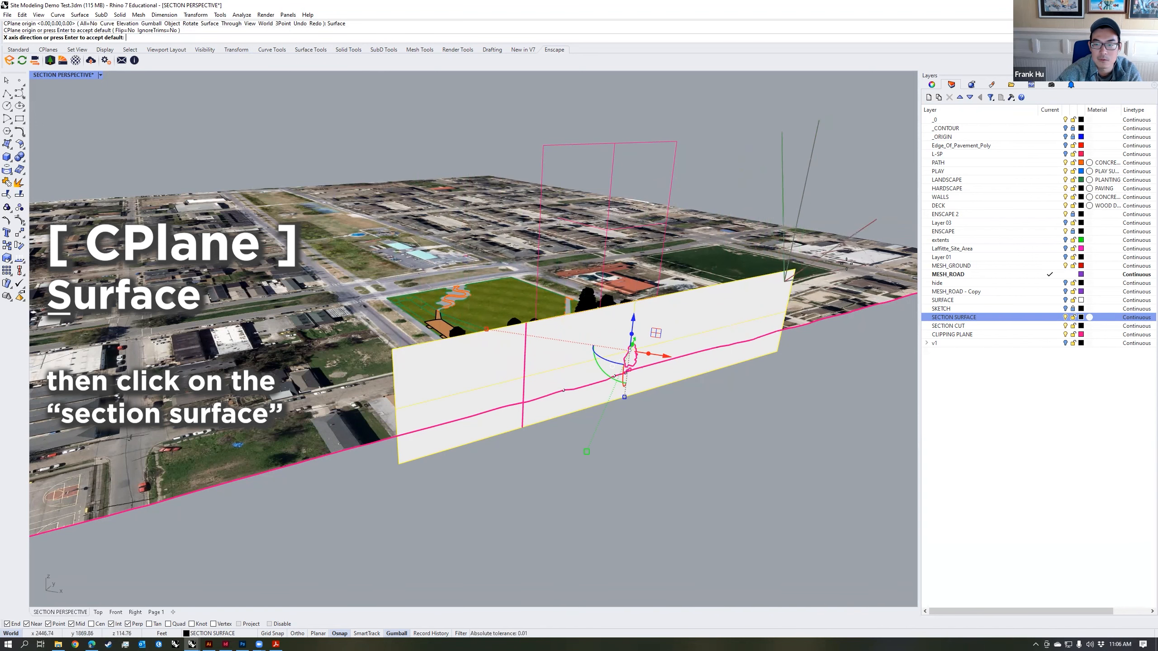
shift+right_drag(862, 224, 773, 231)
shift+click(873, 226)
right_drag(652, 278, 658, 314)
key(Escape)
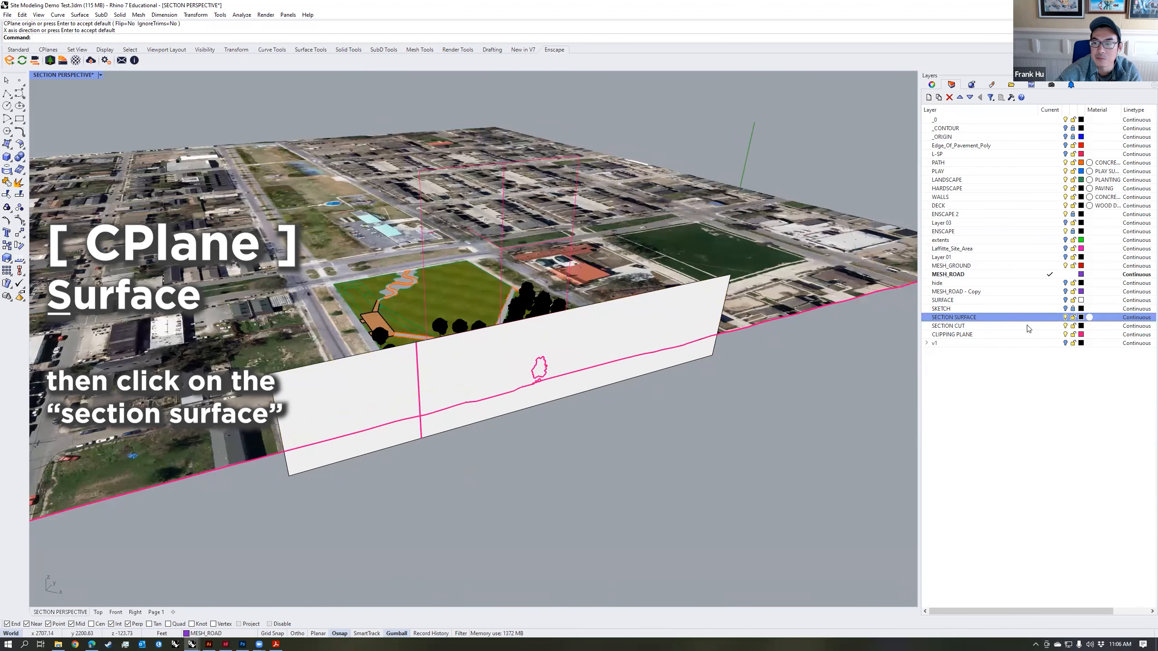
click(1066, 318)
right_drag(625, 424, 606, 383)
scroll(519, 409, up, 5)
right_drag(519, 409, 674, 360)
click(7, 94)
click(446, 387)
key(Escape)
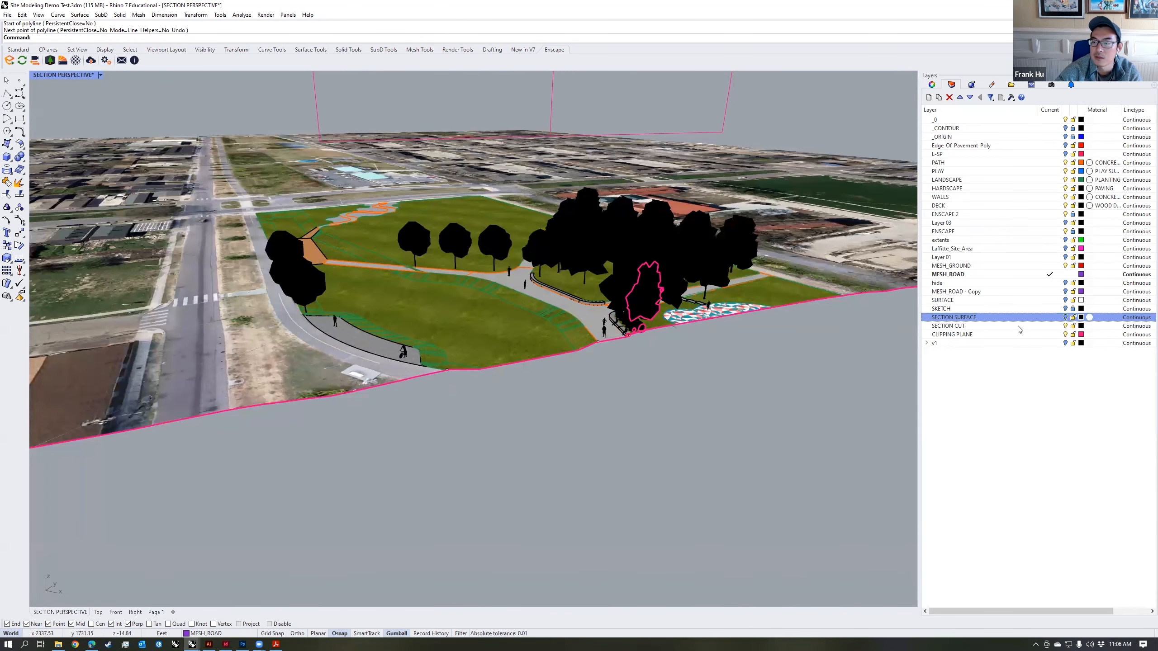
Step: Create a layer named SECTION ANNOTATION after SECTION CUT, make it current, and set its colour to red
click(1018, 326)
click(931, 97)
text(SECTION ANNOTATION)
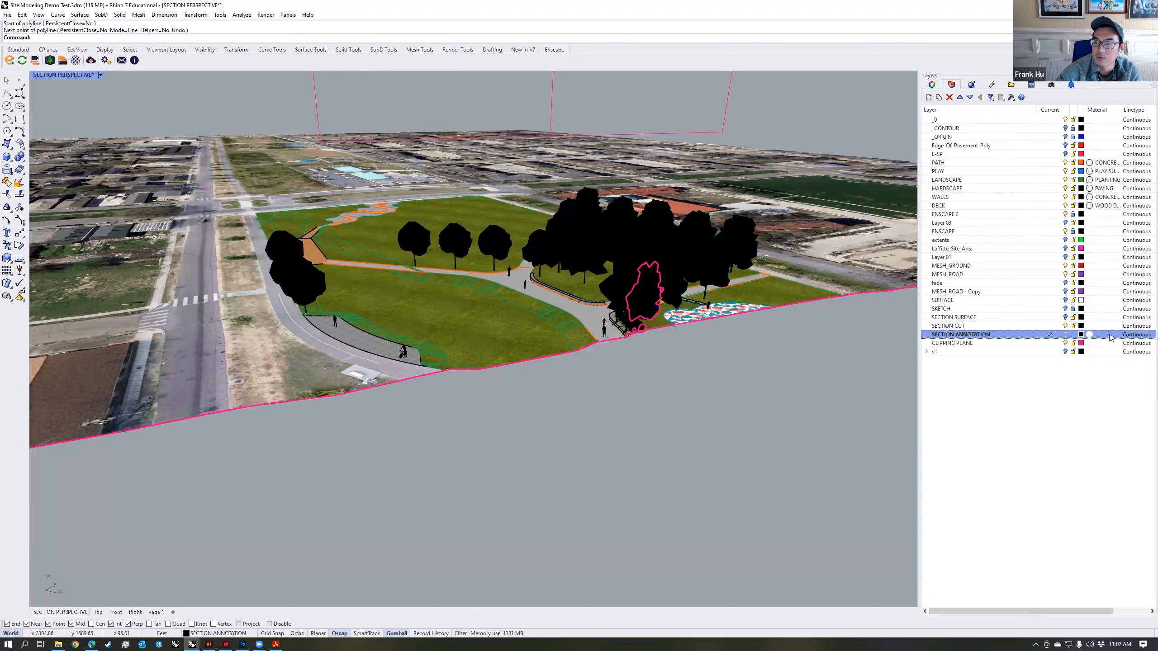
click(1082, 335)
click(604, 286)
click(796, 426)
Step: Test the new construction plane by sketching a freehand zigzag polyline below the section cut, and delete it
key(space)
click(464, 389)
click(483, 443)
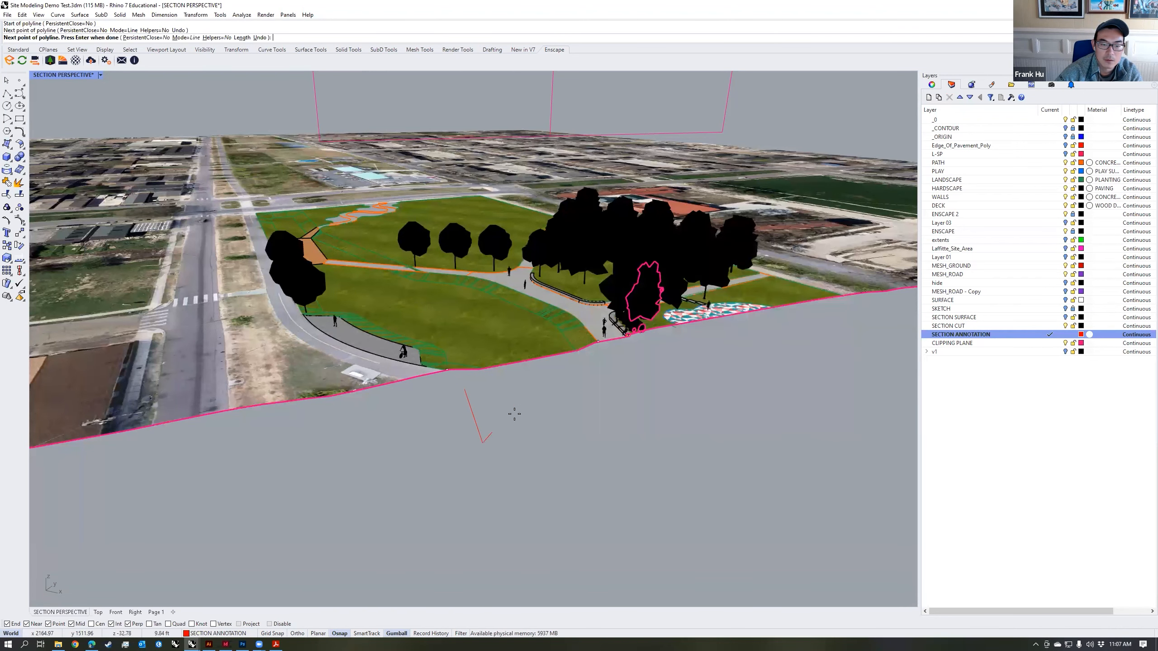
click(606, 363)
click(641, 436)
click(651, 429)
click(682, 387)
click(695, 359)
click(810, 369)
click(806, 338)
click(652, 342)
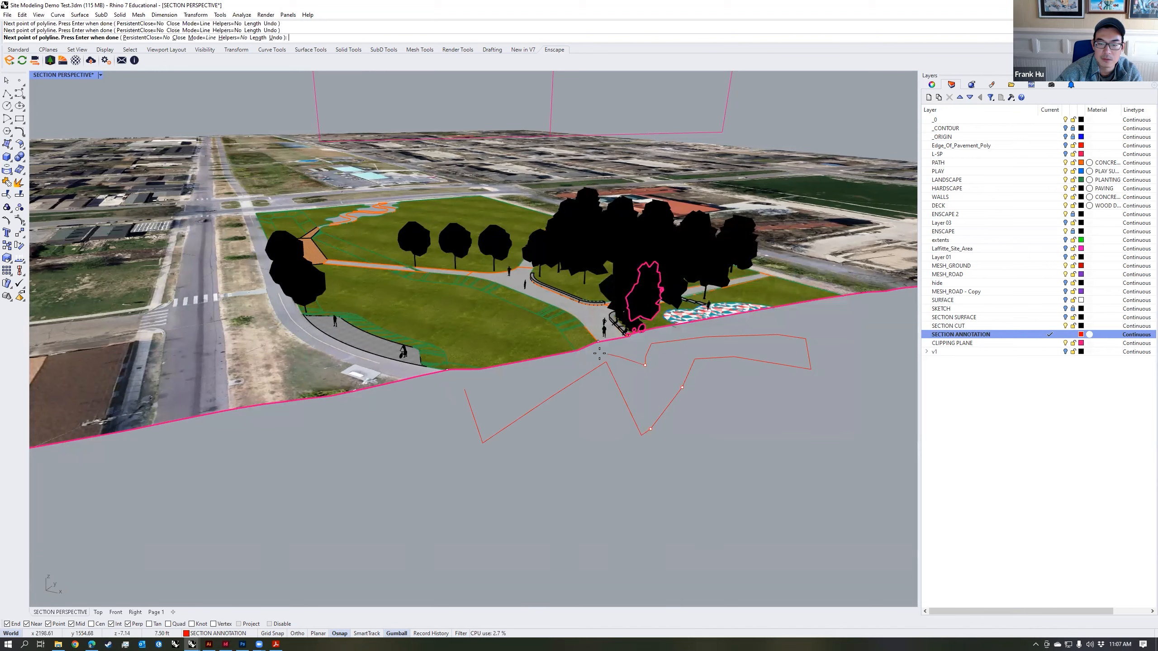
click(473, 389)
right_drag(506, 396, 575, 412)
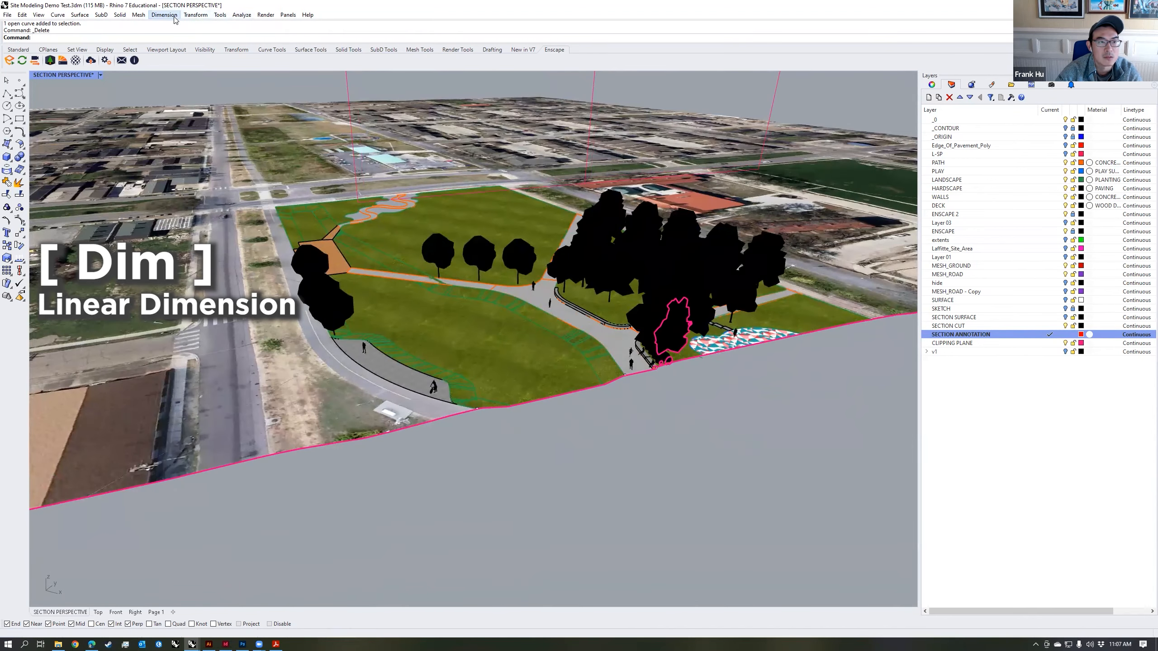
Step: Add a linear dimension below the section cut for the road-side path, ending at the near edge of the lawn
click(164, 14)
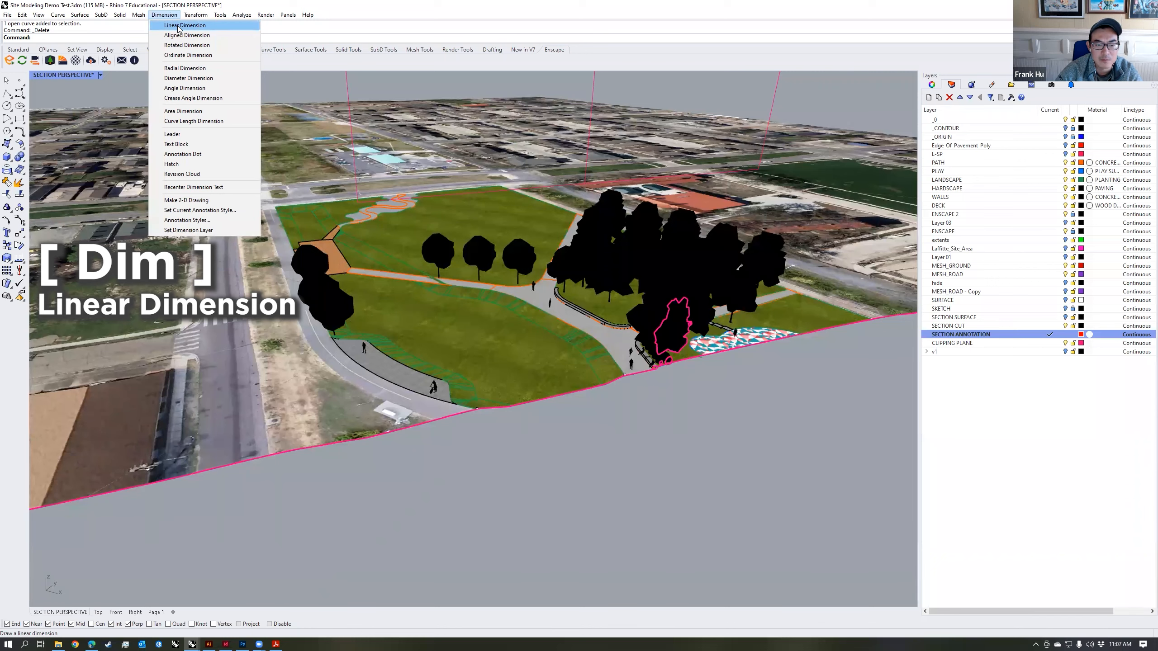
click(178, 25)
scroll(429, 408, up, 5)
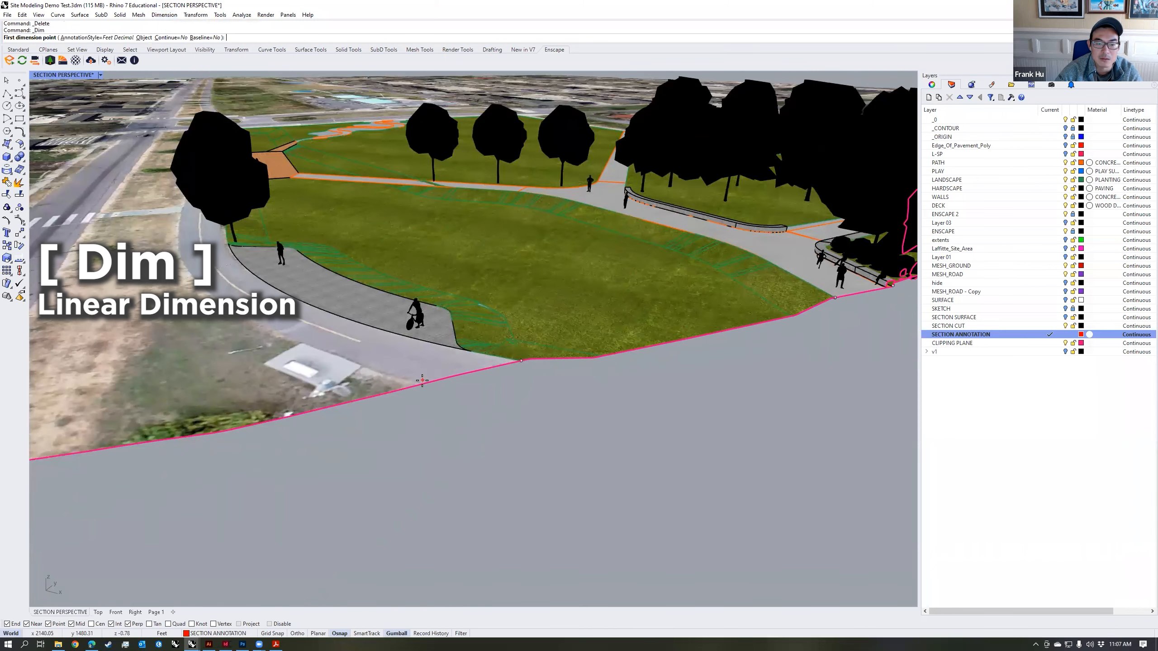
click(421, 386)
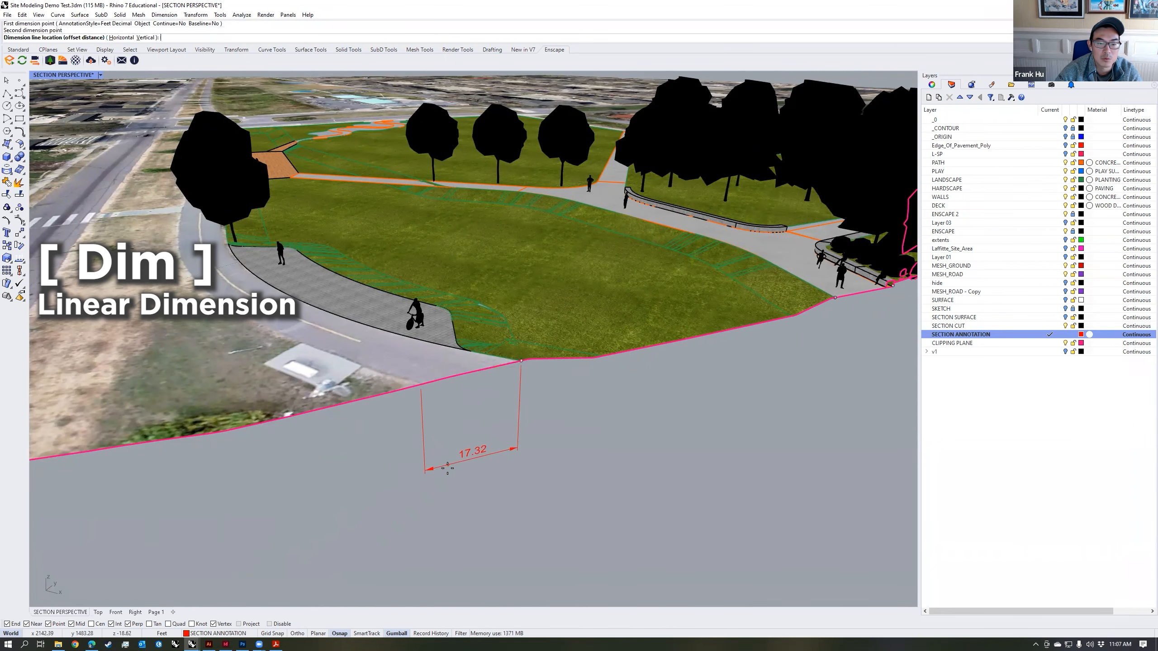
click(449, 476)
Step: Add a linear dimension for the lawn's width along the section cut, in line with the first dimension
right_click(524, 365)
click(522, 361)
click(835, 298)
click(517, 458)
Step: Add a linear dimension for the path between the lawn's edge and the seat wall, in line with the lawn dimension
right_click(625, 431)
scroll(638, 429, down, 3)
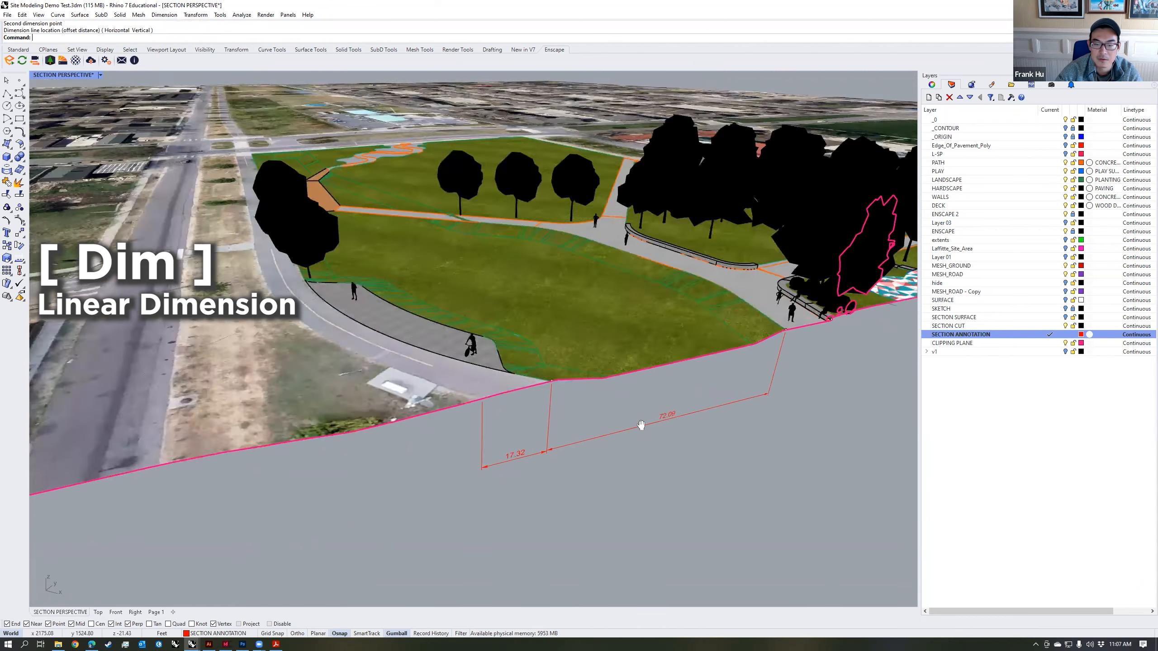
shift+right_drag(640, 427, 440, 450)
scroll(611, 350, up, 3)
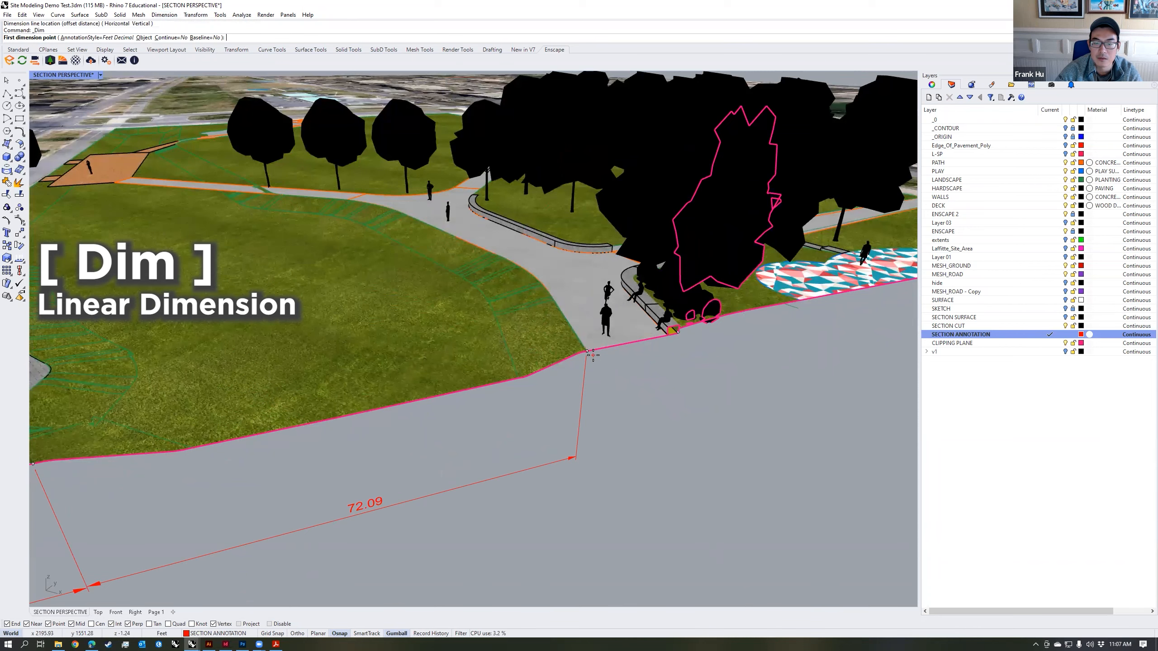
scroll(588, 350, up, 3)
click(579, 343)
click(810, 299)
scroll(638, 442, down, 5)
click(609, 513)
Step: Add a linear dimension for the planting strip from the back of the seat wall to the patterned play surface
right_drag(748, 372, 654, 378)
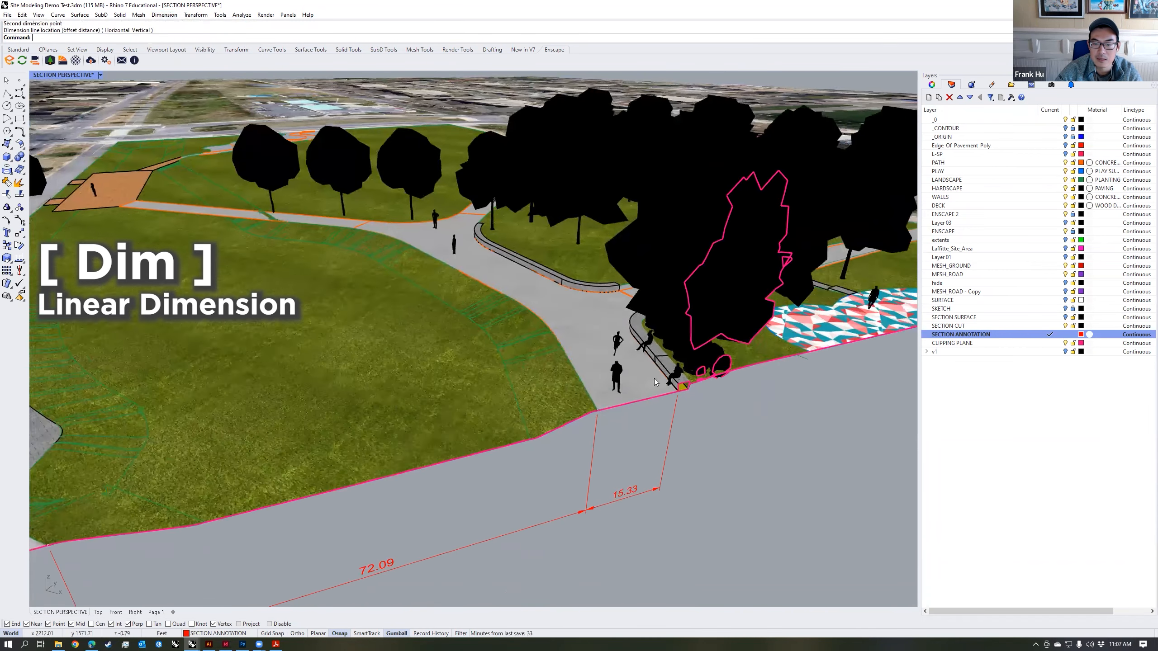
scroll(624, 388, up, 4)
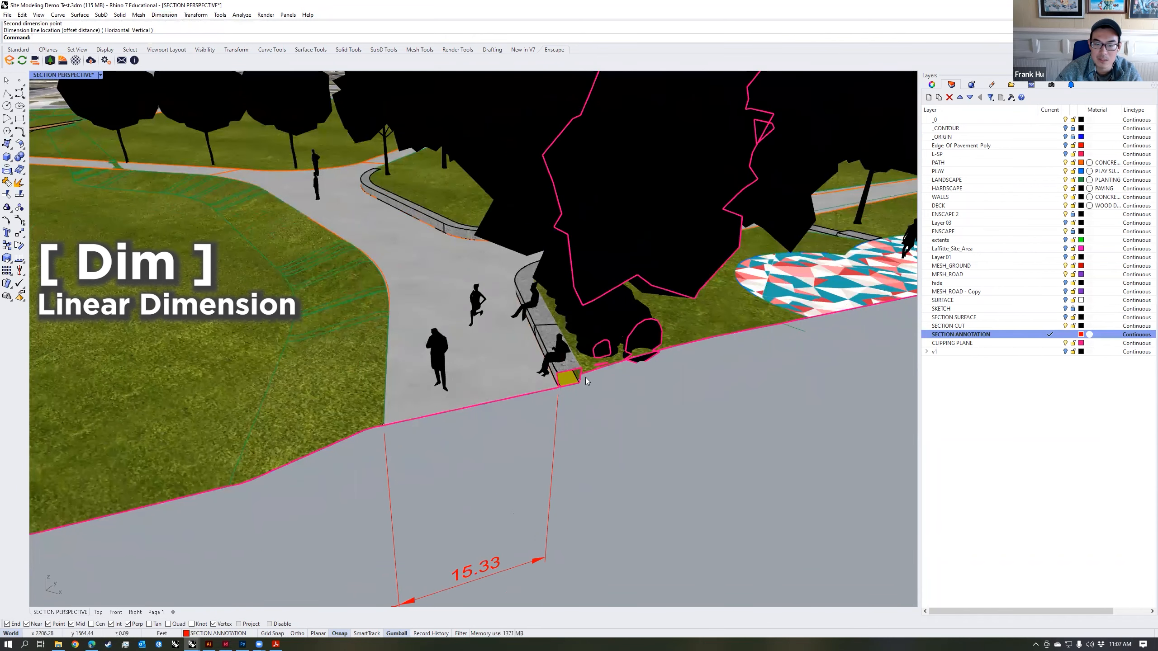
scroll(585, 379, up, 3)
key(Return)
scroll(579, 392, up, 3)
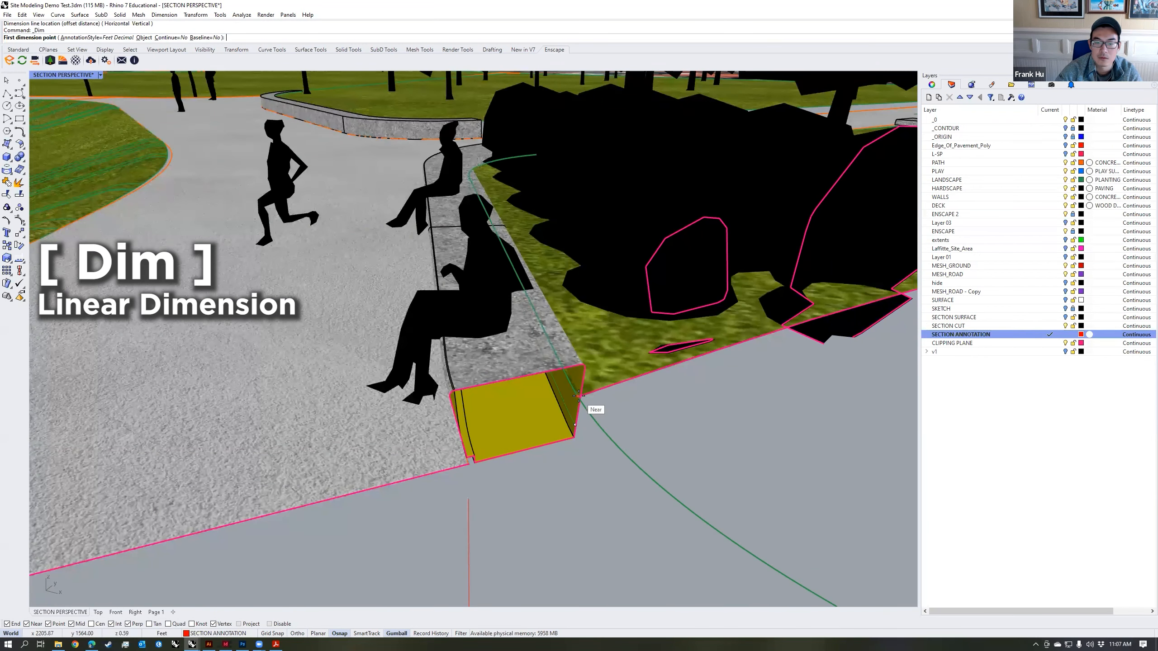
scroll(579, 392, down, 5)
click(593, 360)
scroll(471, 391, up, 3)
click(448, 387)
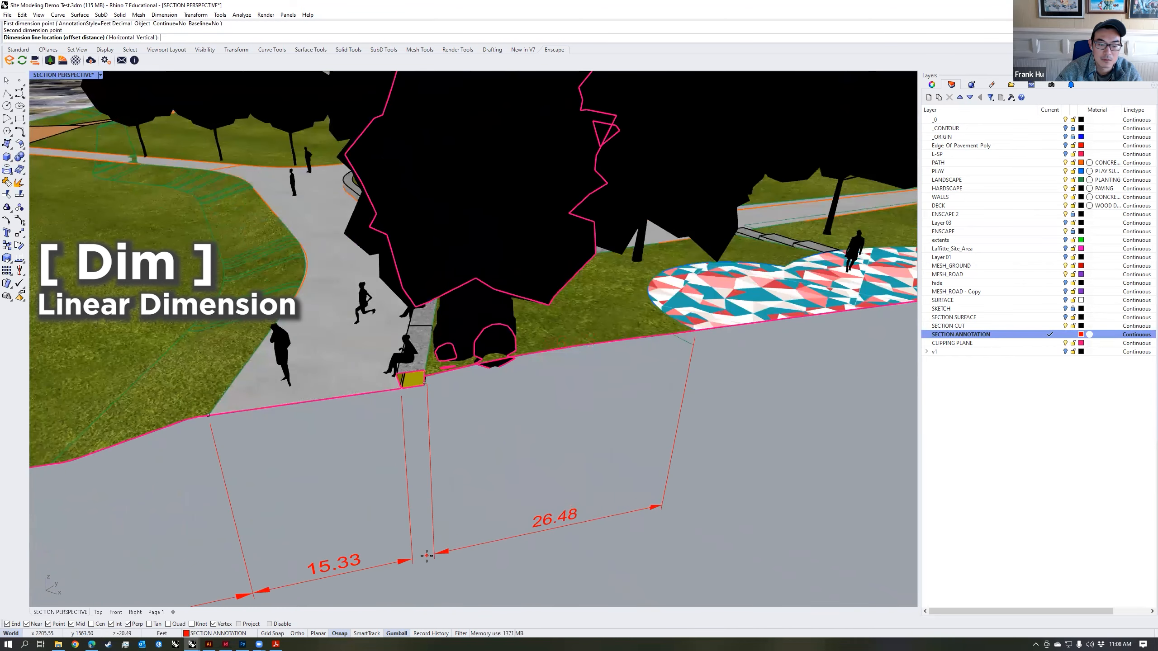
click(427, 555)
Step: Add a linear dimension for the width of the patterned play surface along the section cut
key(Return)
shift+right_drag(688, 353, 572, 354)
click(575, 334)
shift+right_drag(667, 351, 438, 363)
click(855, 287)
click(465, 489)
Step: Restore the saved SECTION PERSPECTIVE named view and hide the CLIPPING PLANE layer
scroll(468, 480, down, 6)
scroll(572, 440, down, 5)
scroll(646, 413, up, 8)
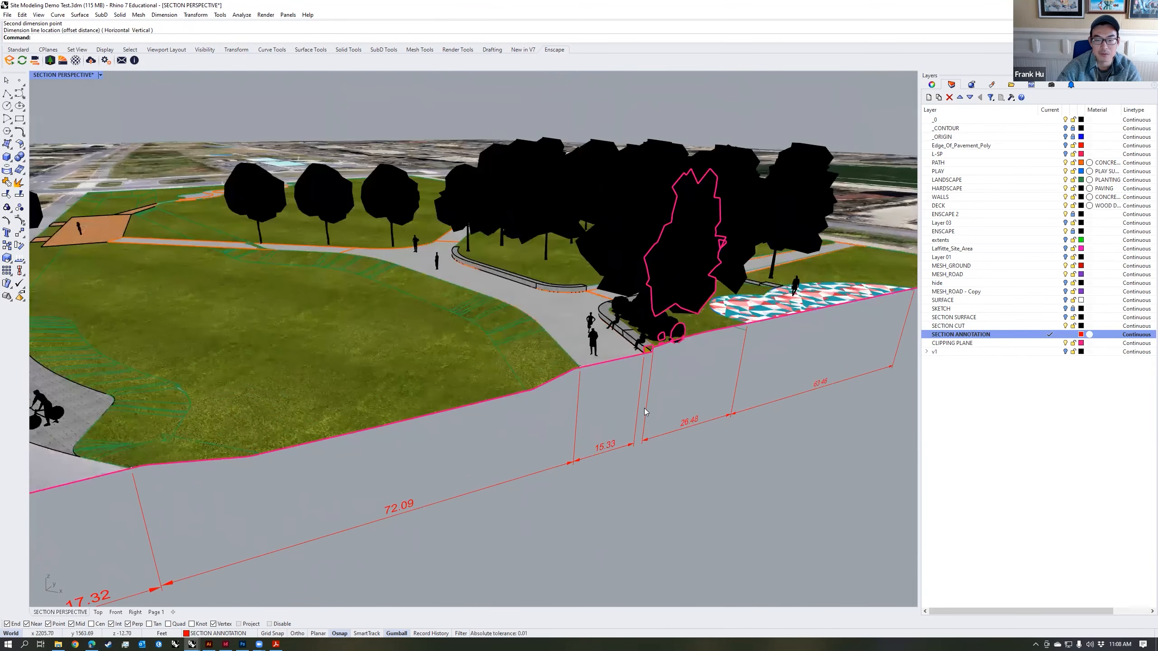
scroll(644, 408, down, 6)
right_drag(717, 367, 711, 367)
right_drag(616, 383, 617, 354)
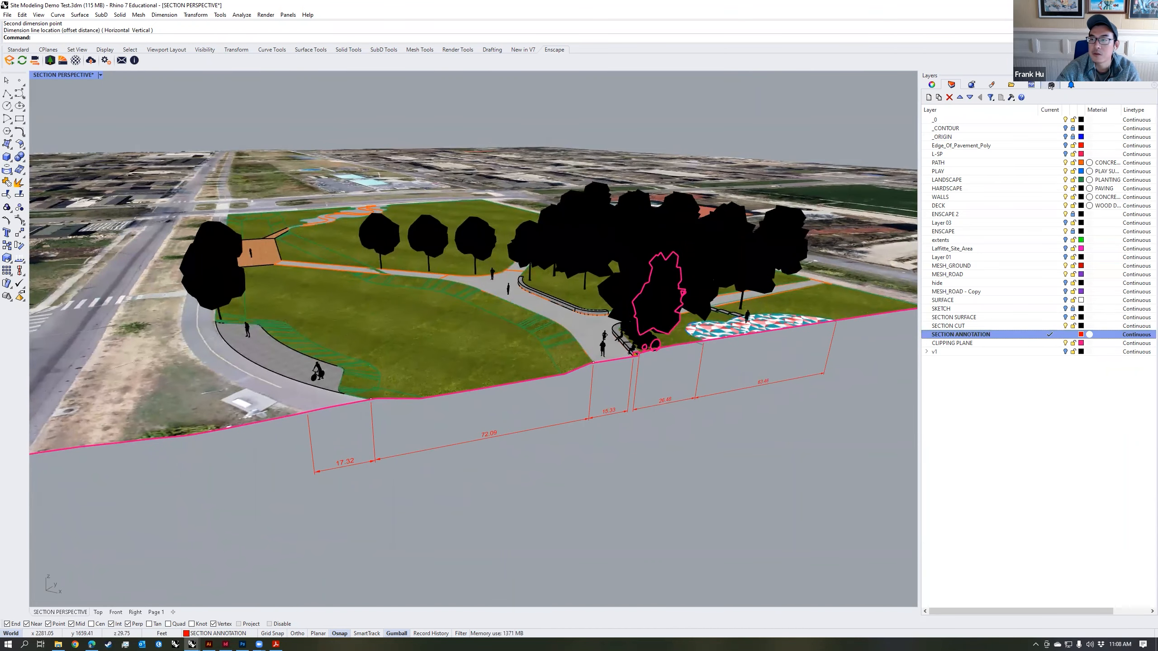
click(1050, 85)
double_click(1001, 133)
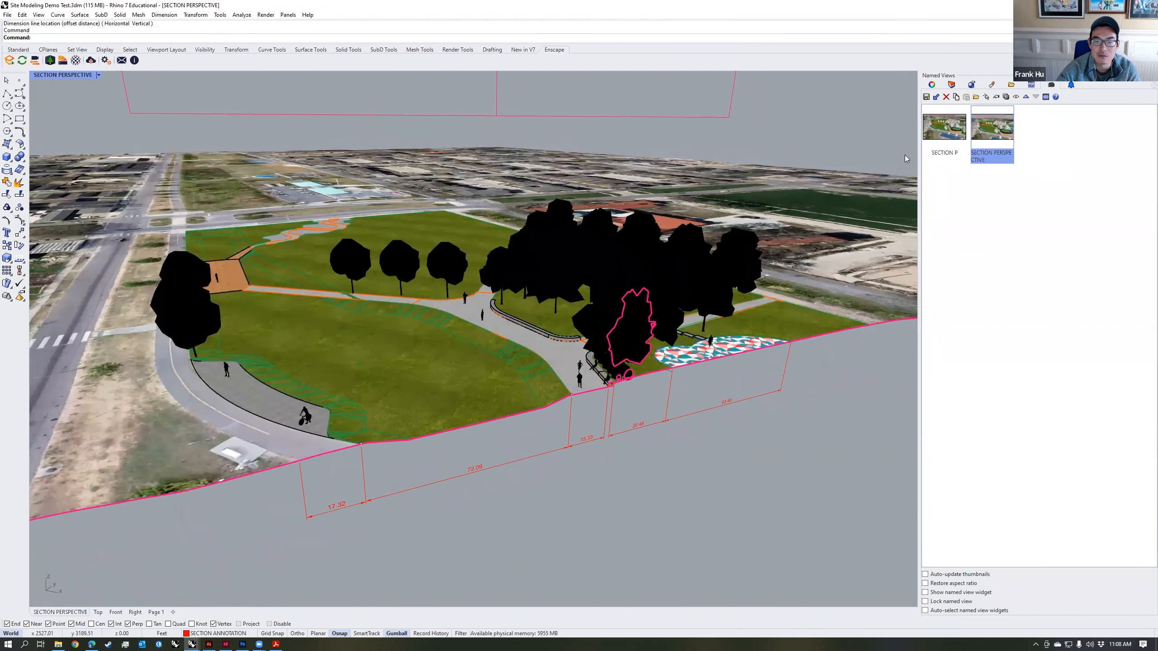
click(952, 85)
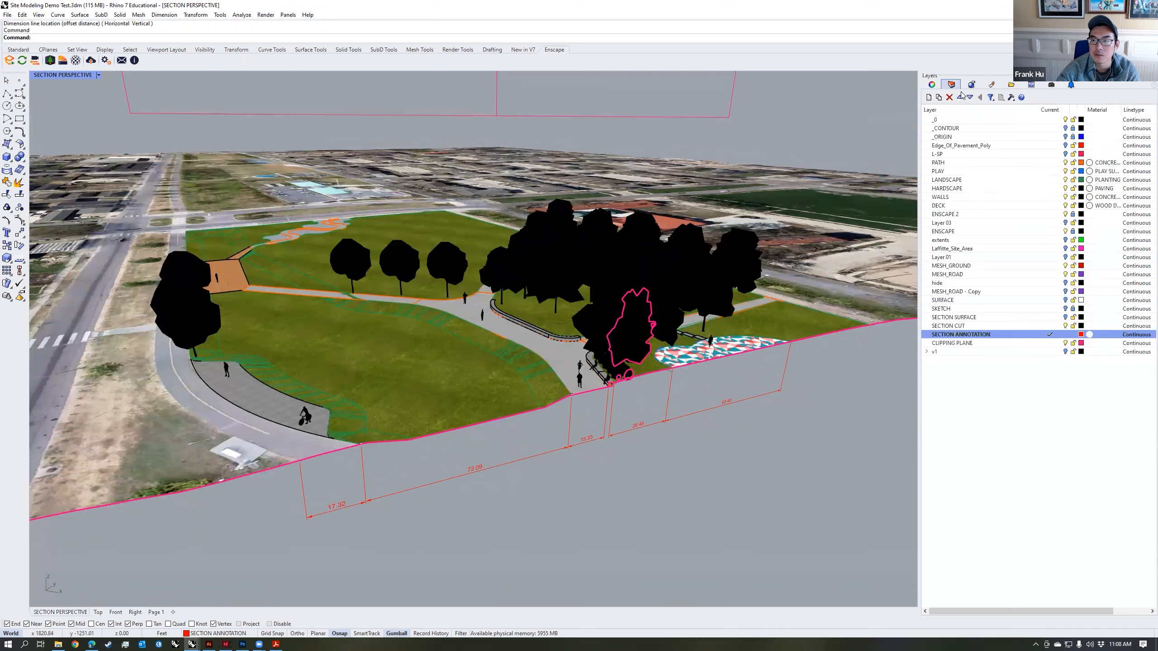
click(1065, 344)
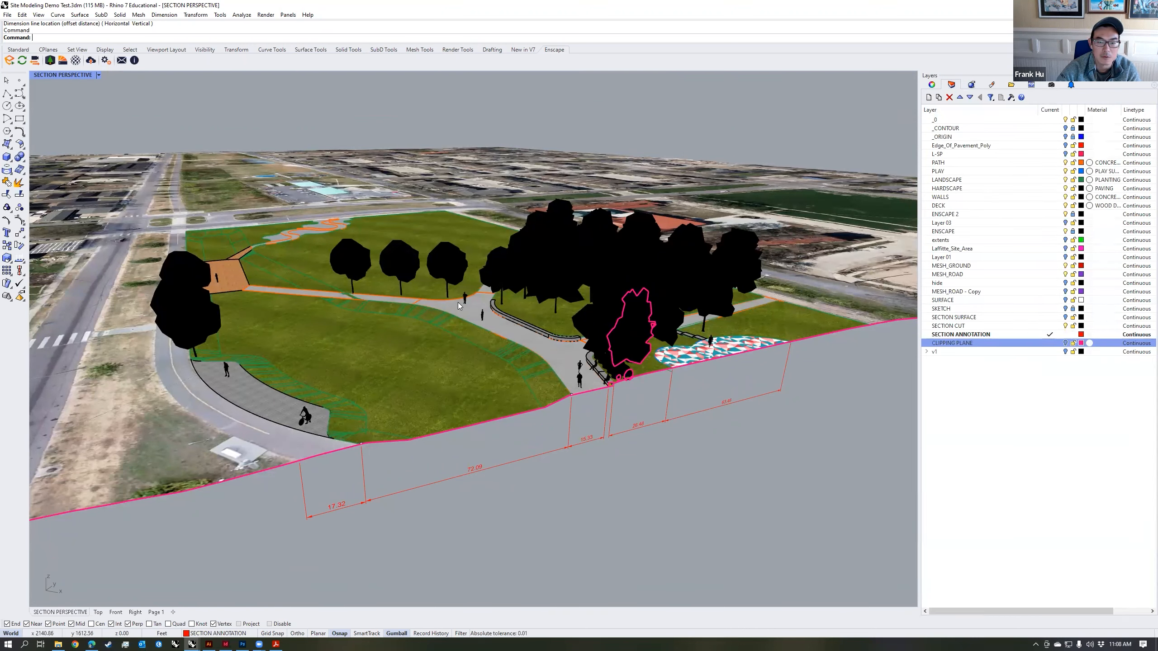
Step: Start Enscape, place its window beside Rhino, and turn on view synchronization between the two
click(9, 60)
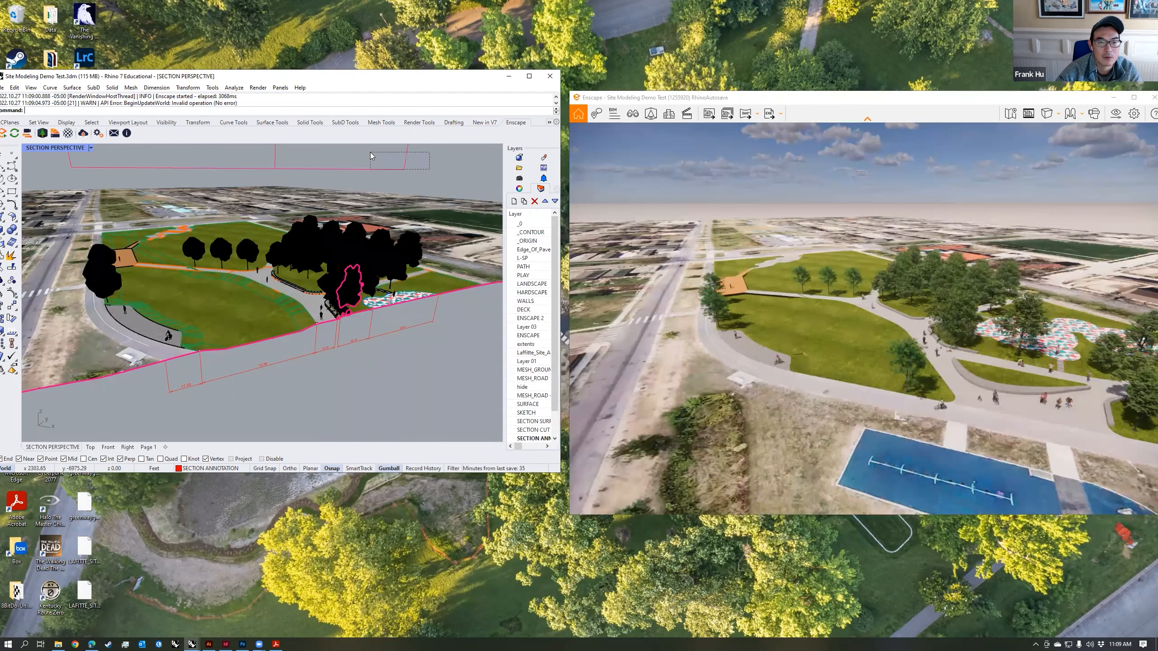
click(405, 164)
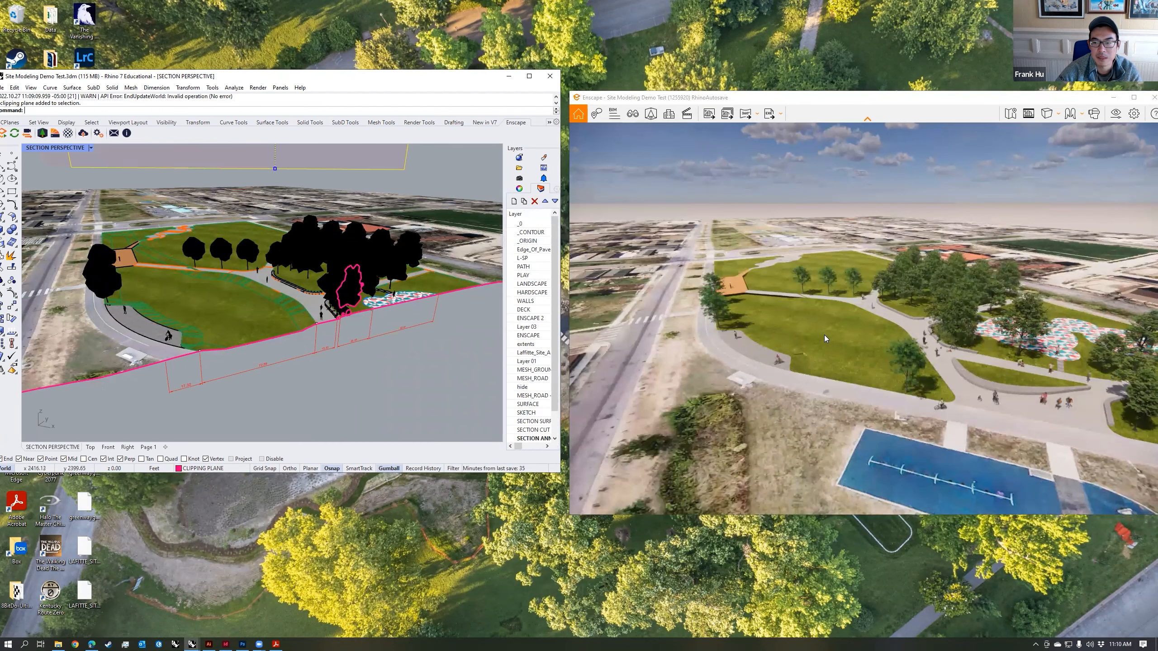
drag(82, 78, 84, 78)
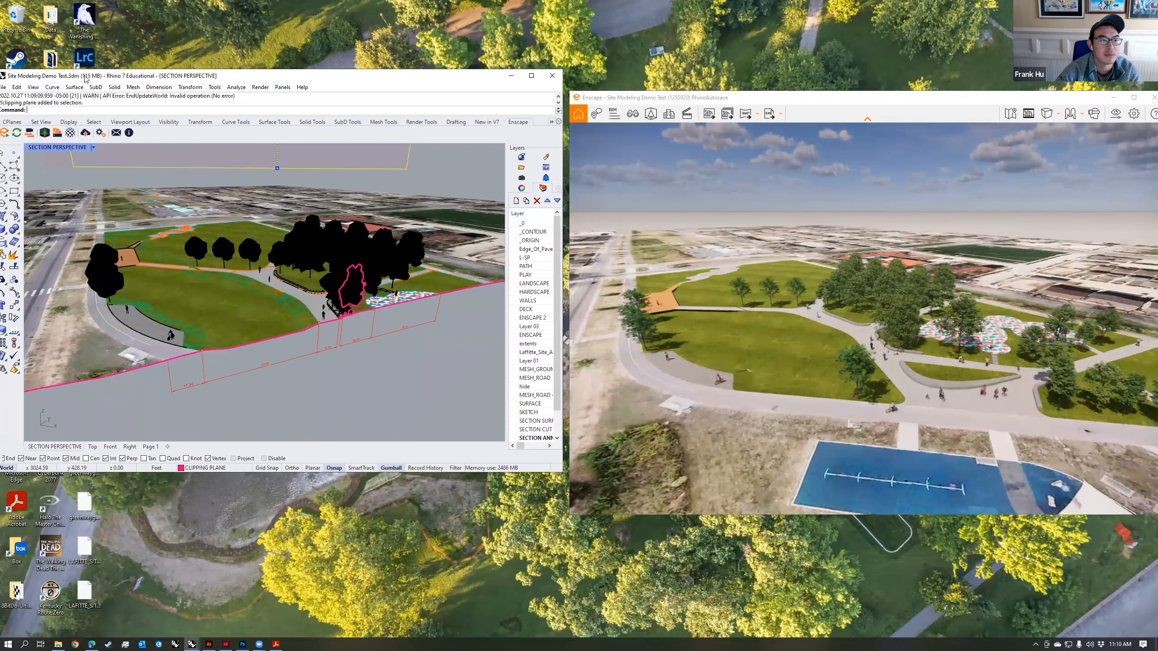
click(44, 130)
click(445, 174)
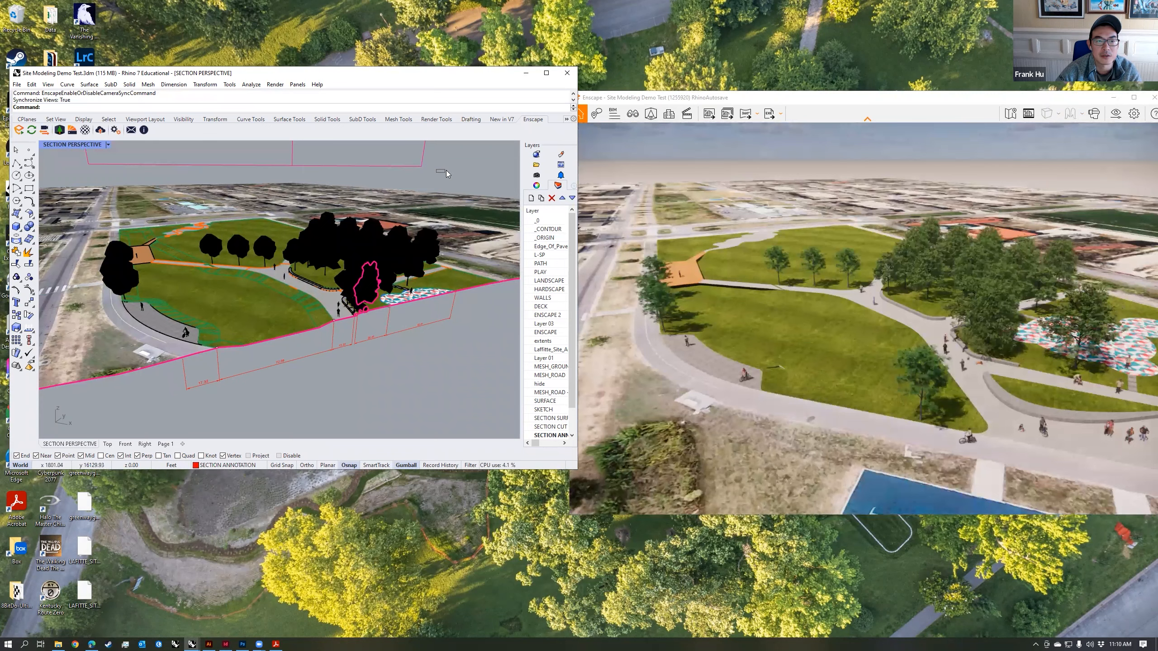
Step: Switch the clipping plane's clipping of the SECTION PERSPECTIVE view off and back on, and restore that named view
scroll(400, 220, down, 5)
click(389, 148)
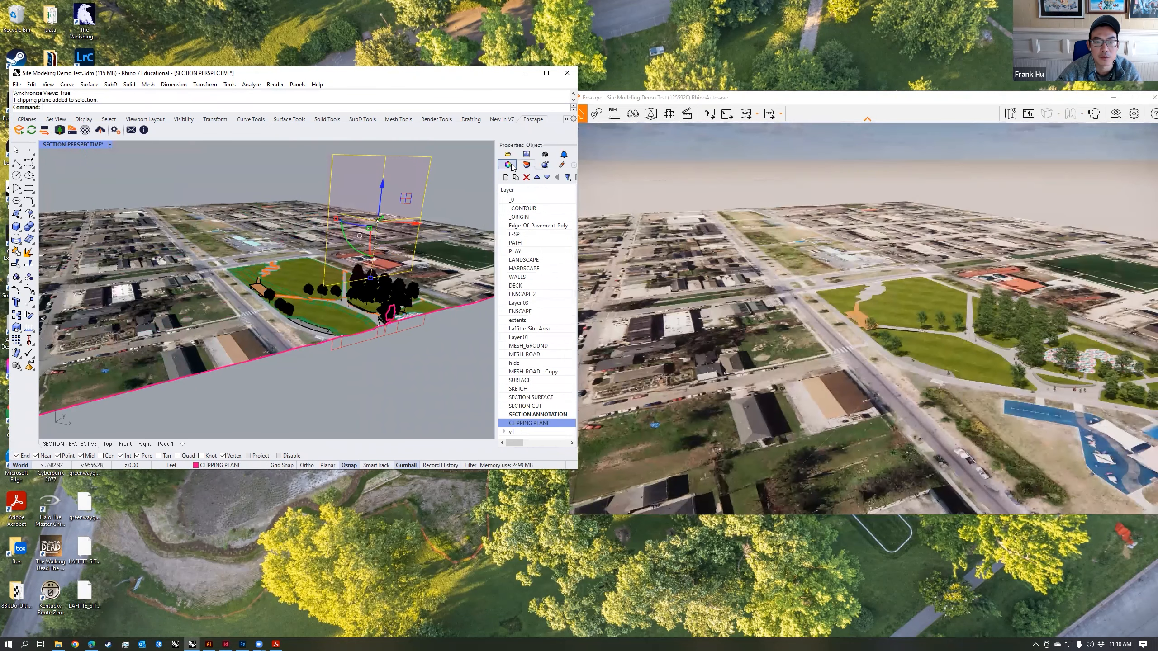
click(509, 248)
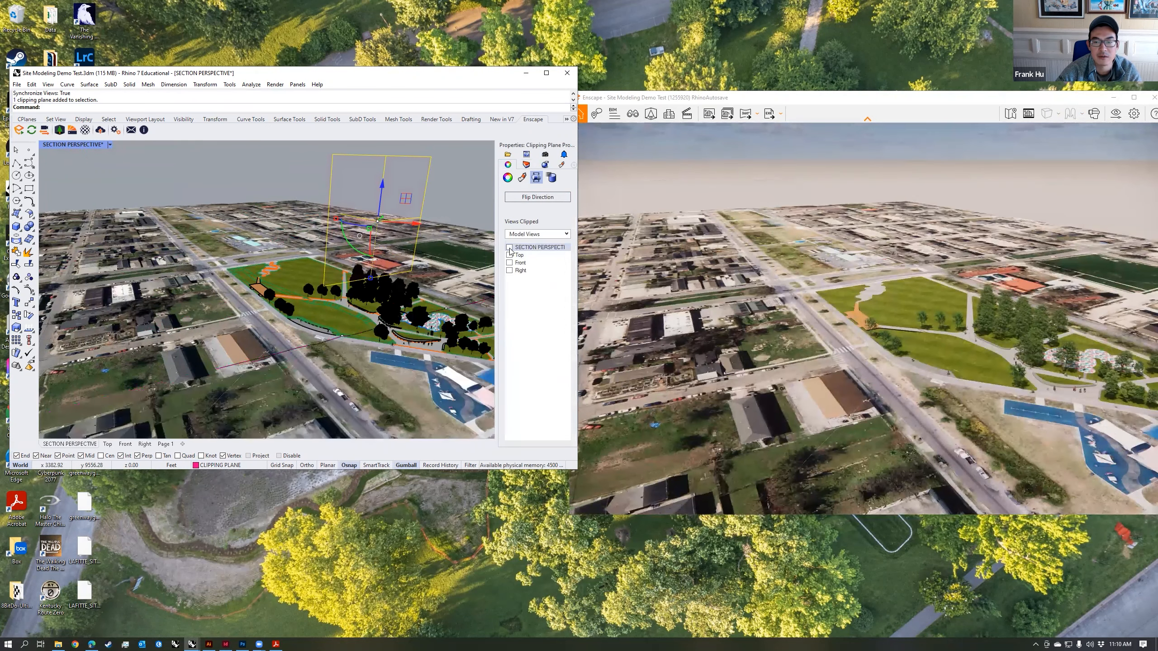
click(510, 248)
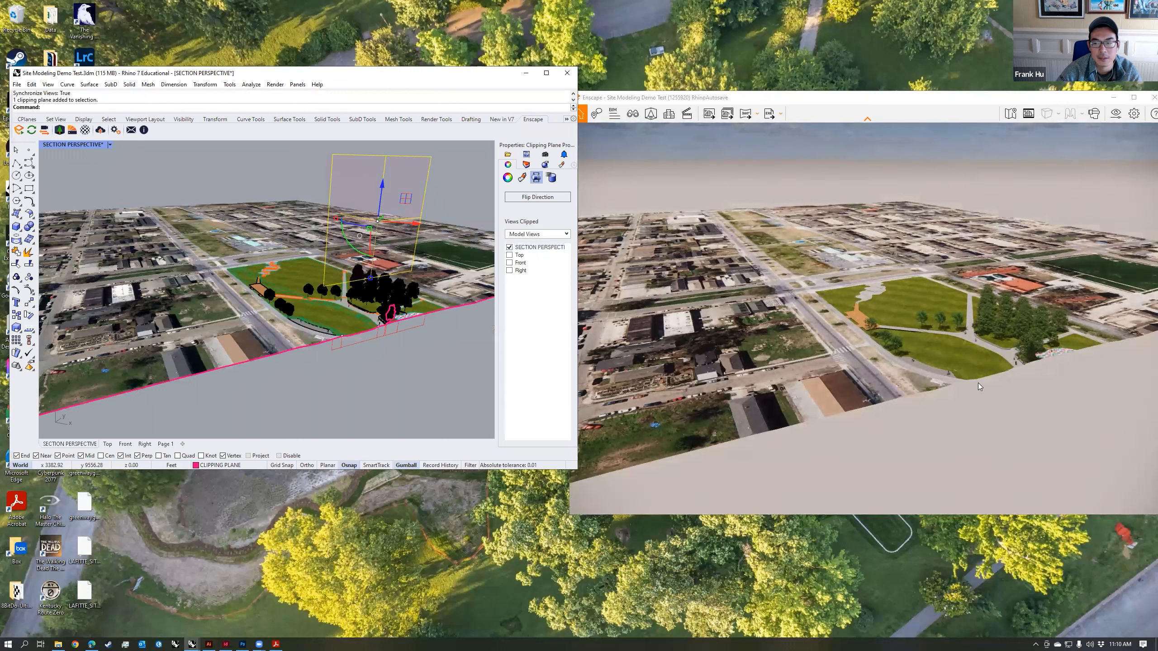
click(544, 155)
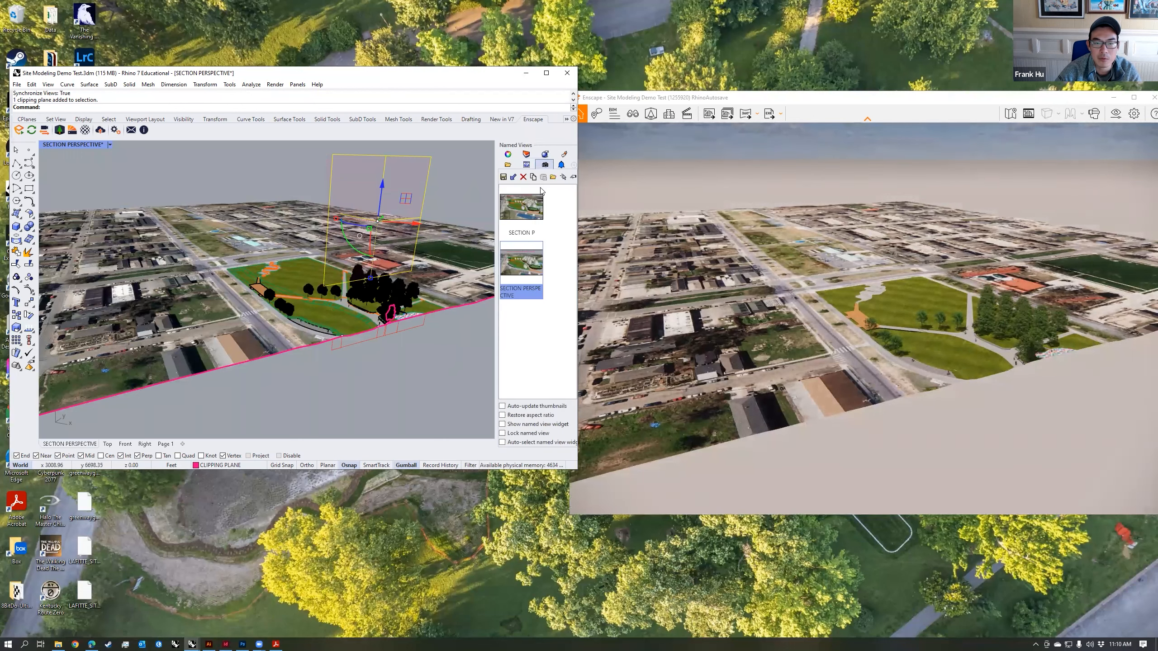
double_click(524, 277)
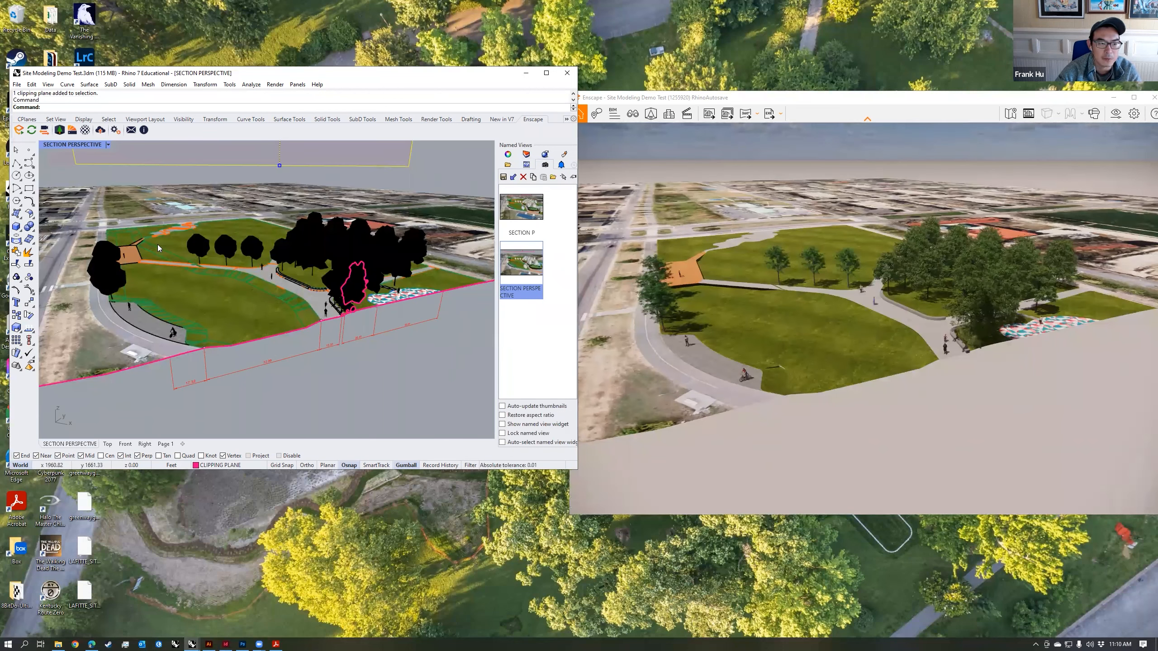
Step: Switch to the Enscape window and adjust the time of day so tree shadows fall across the lawn
click(896, 310)
key(i)
key(u)
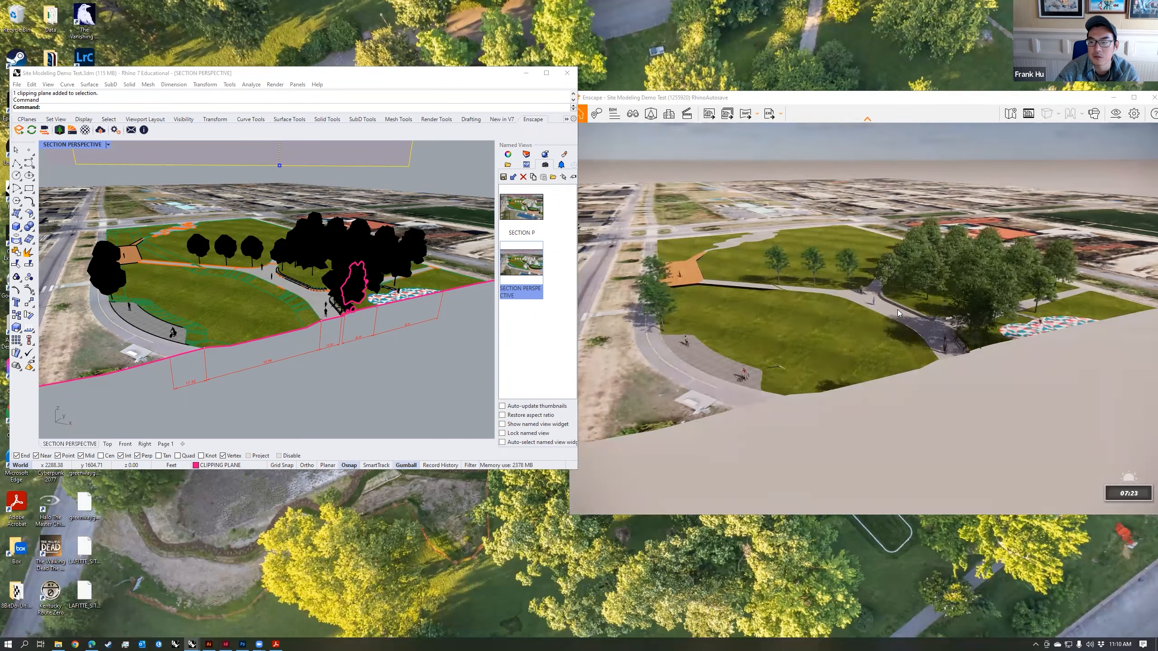
key(u)
Step: Set the Enscape visual style mode to White and close the visual settings
drag(1023, 98, 1003, 96)
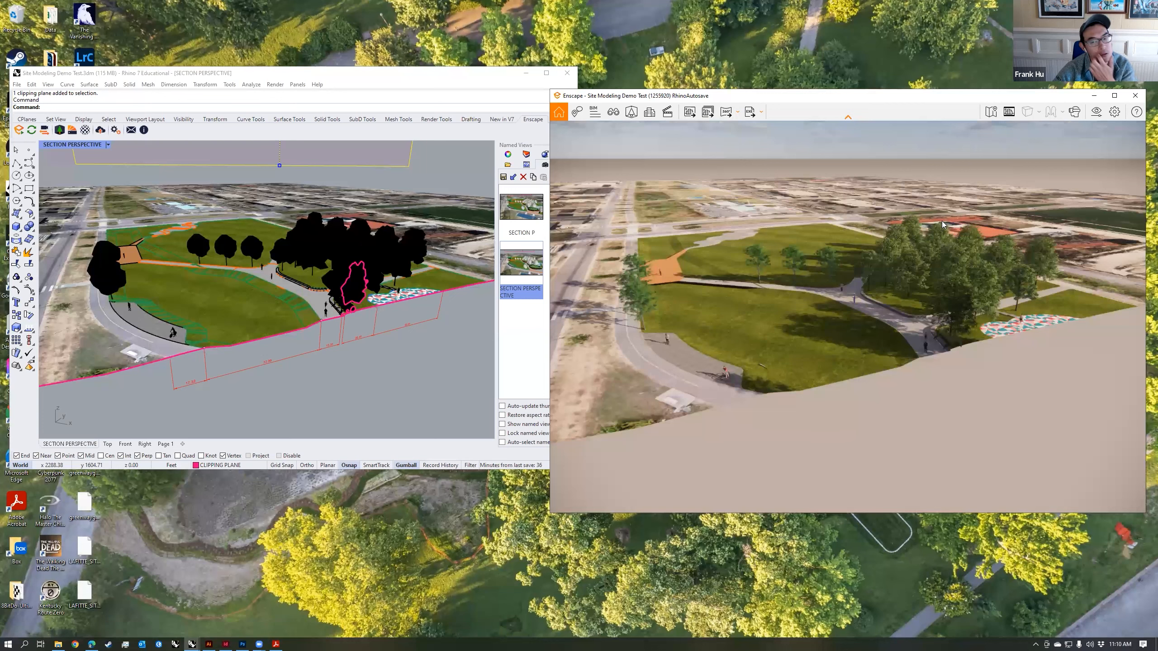
click(1096, 112)
click(802, 192)
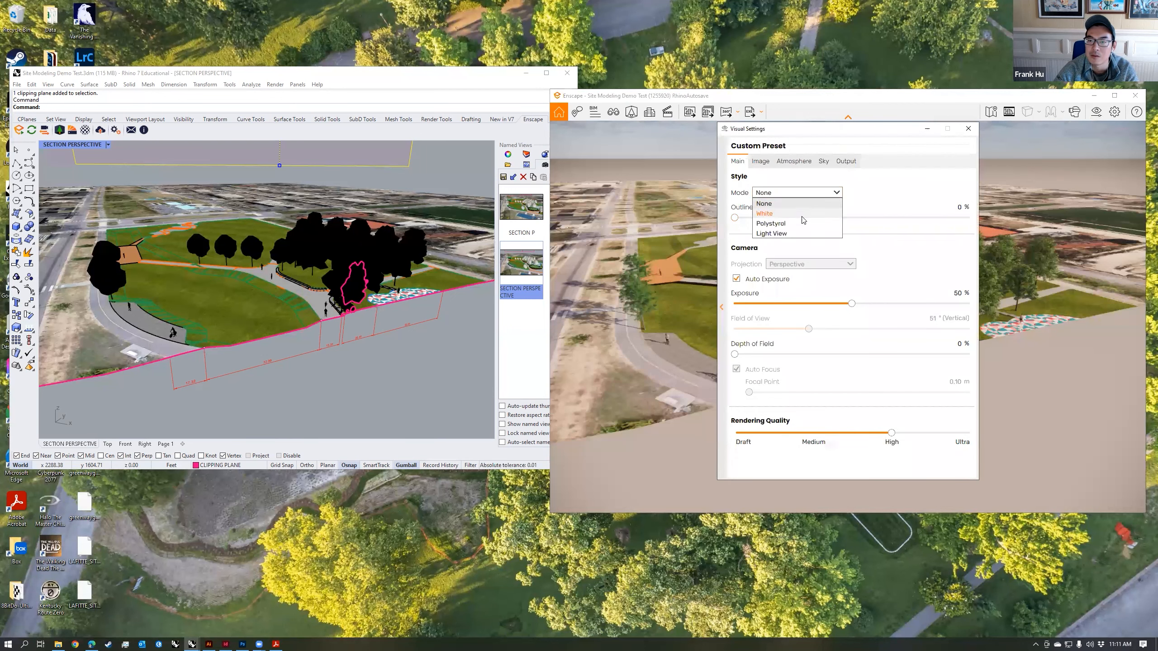
click(784, 213)
click(968, 128)
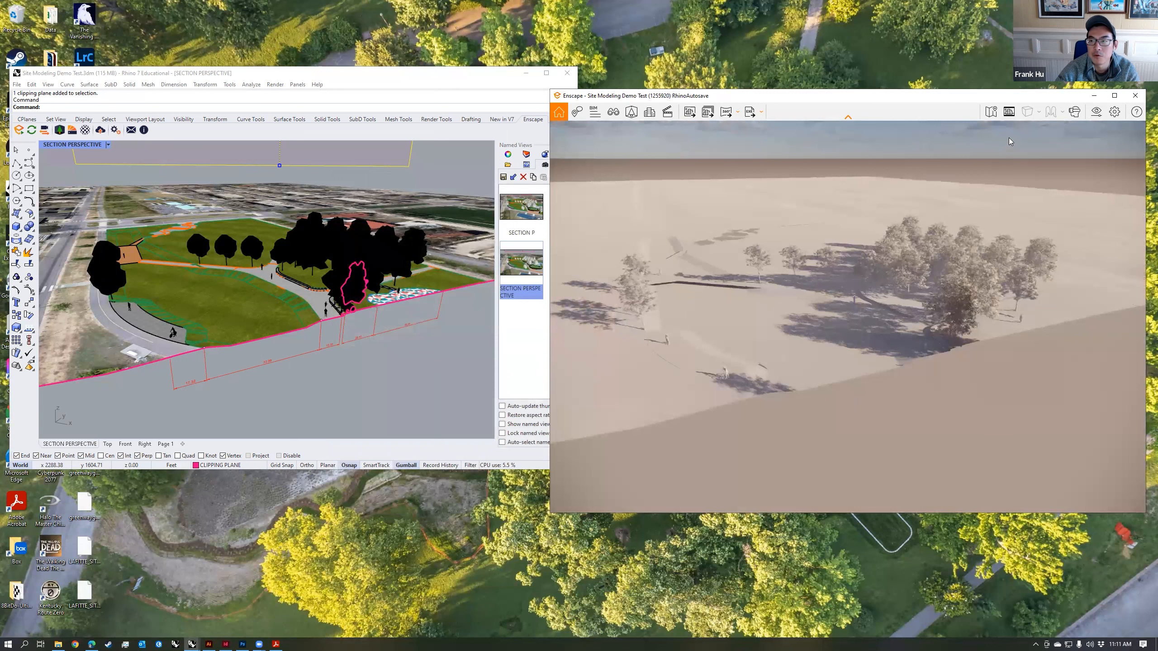
Step: Turn on the safe frame in the Enscape window and check the output settings of the visual preset
click(1010, 114)
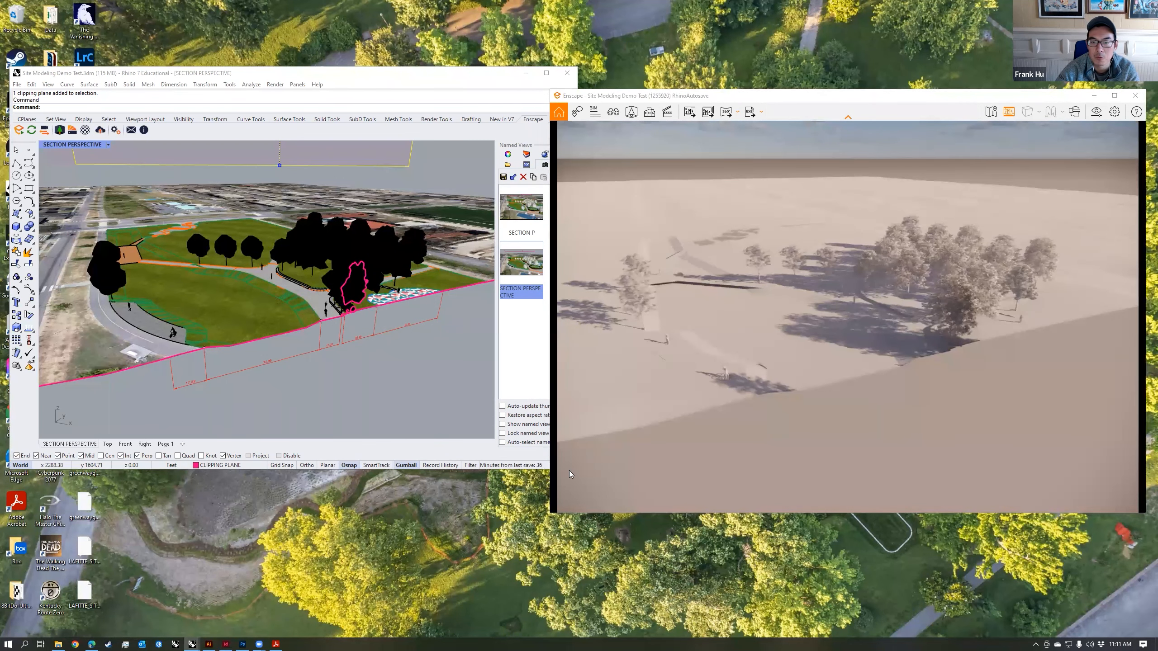
click(1097, 114)
click(458, 205)
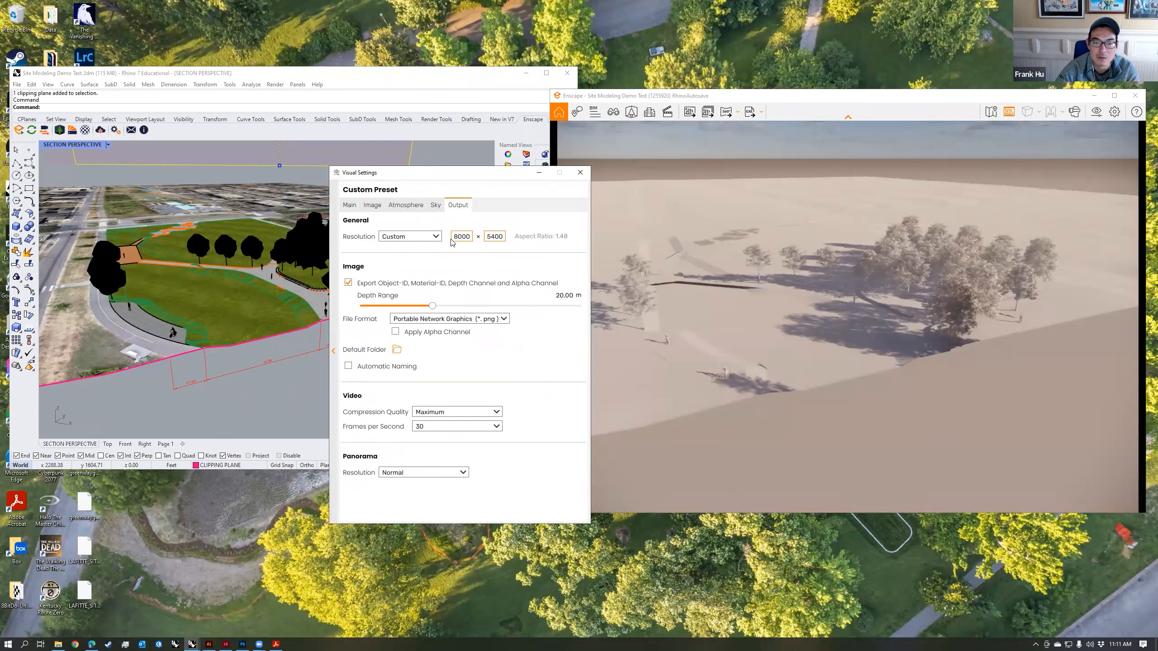
click(580, 172)
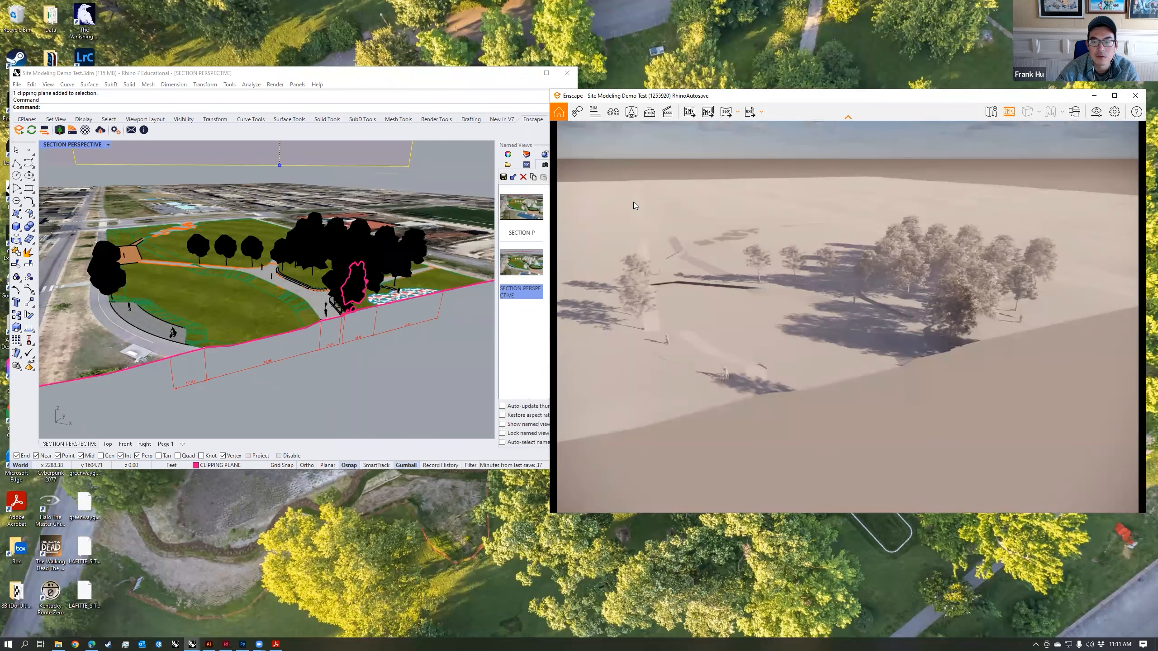
Step: Save an Enscape screenshot of the view to the Desktop as a PNG named SECTION_VIEW, then close Enscape and maximize Rhino
click(689, 114)
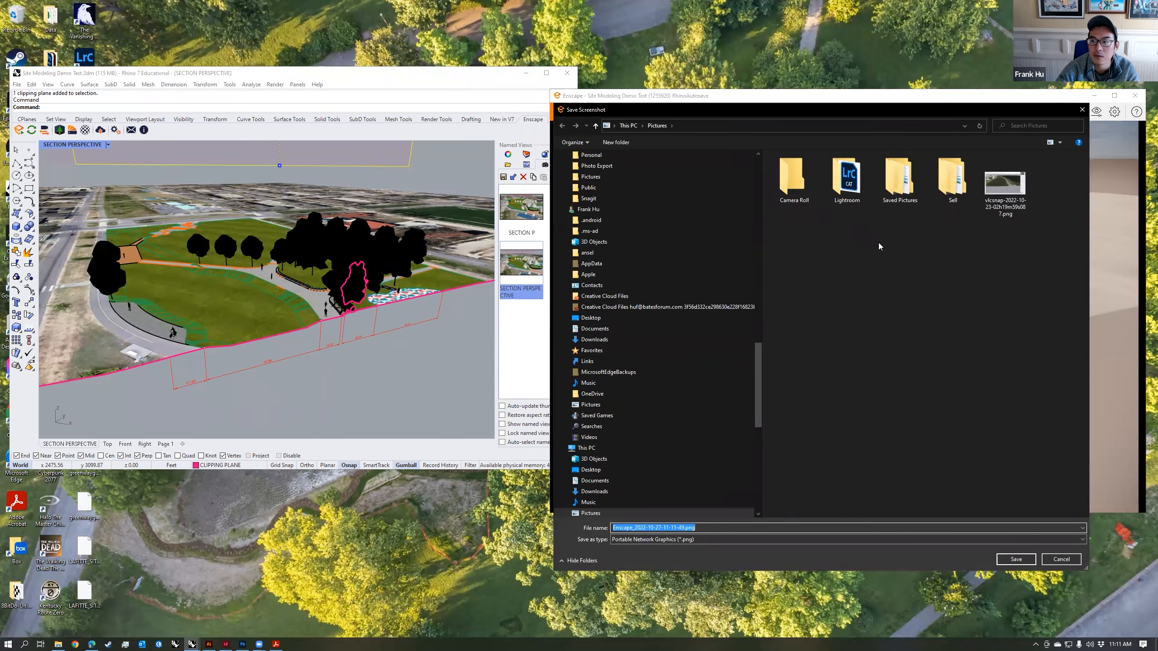
click(628, 317)
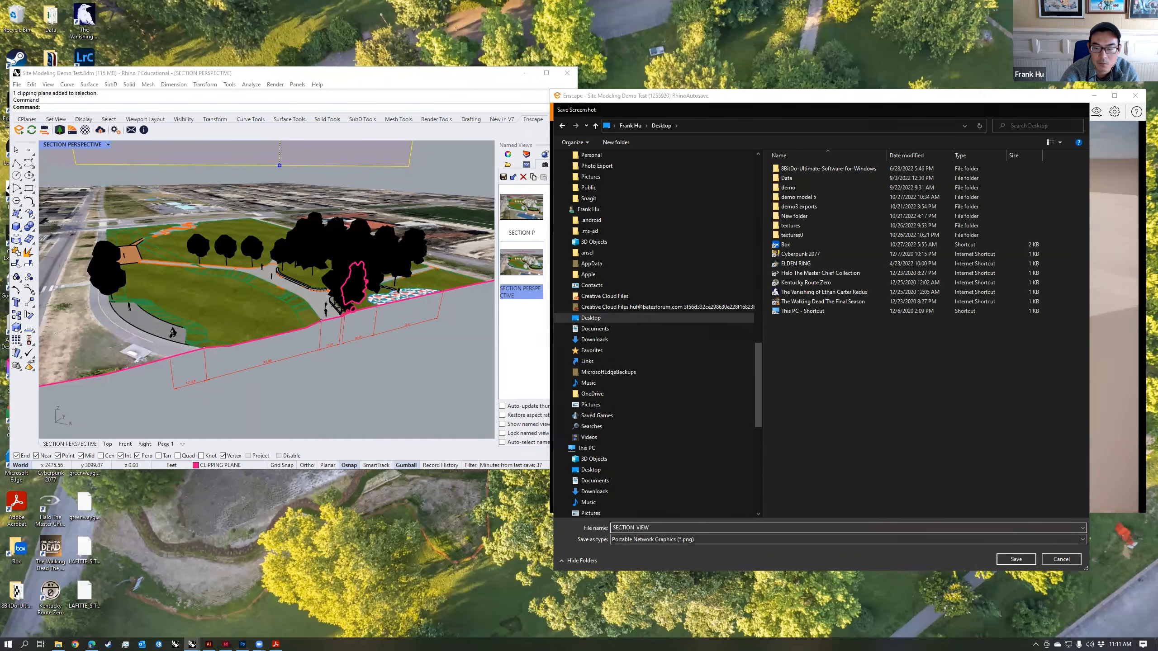
key(Return)
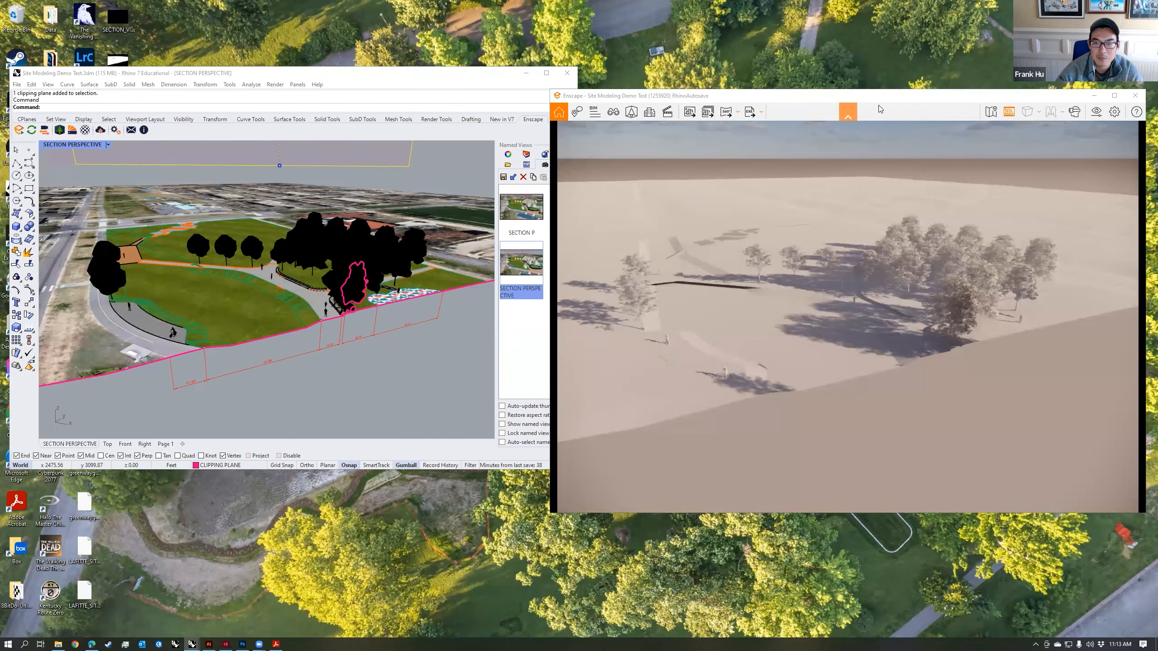
click(1135, 96)
key(super+Up)
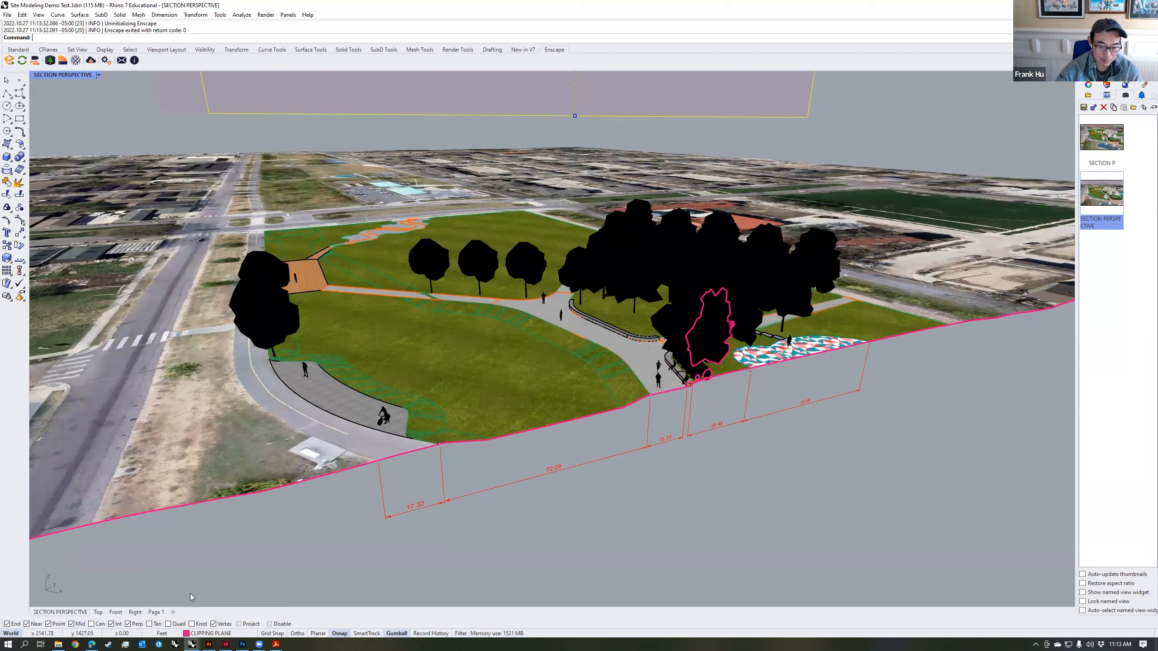
Step: Create a landscape layout named SECTION for Rhino PDF at Arch D size, 36 × 24 inches, with one initial detail
click(173, 613)
click(194, 566)
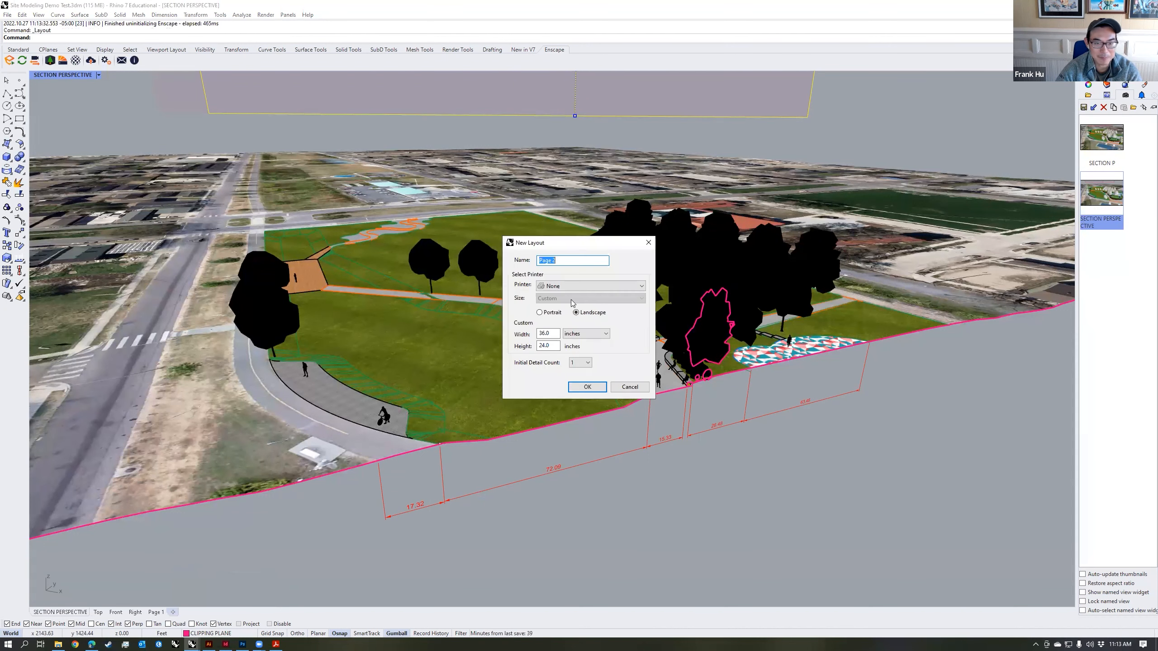
text(SECTION)
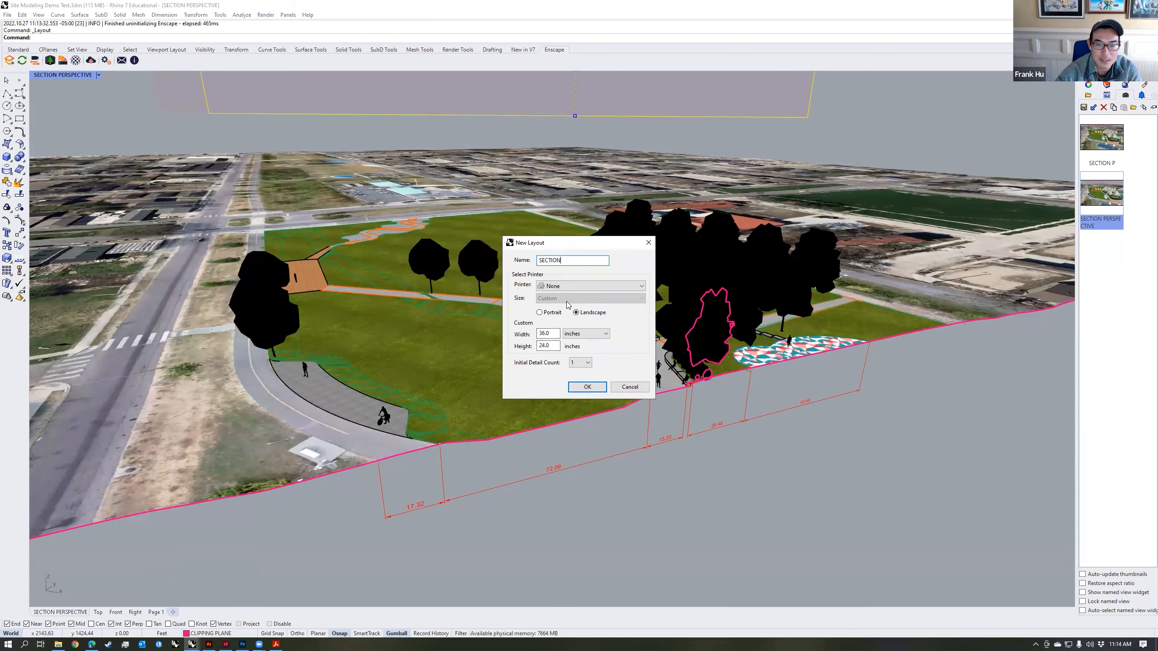
click(592, 286)
click(580, 350)
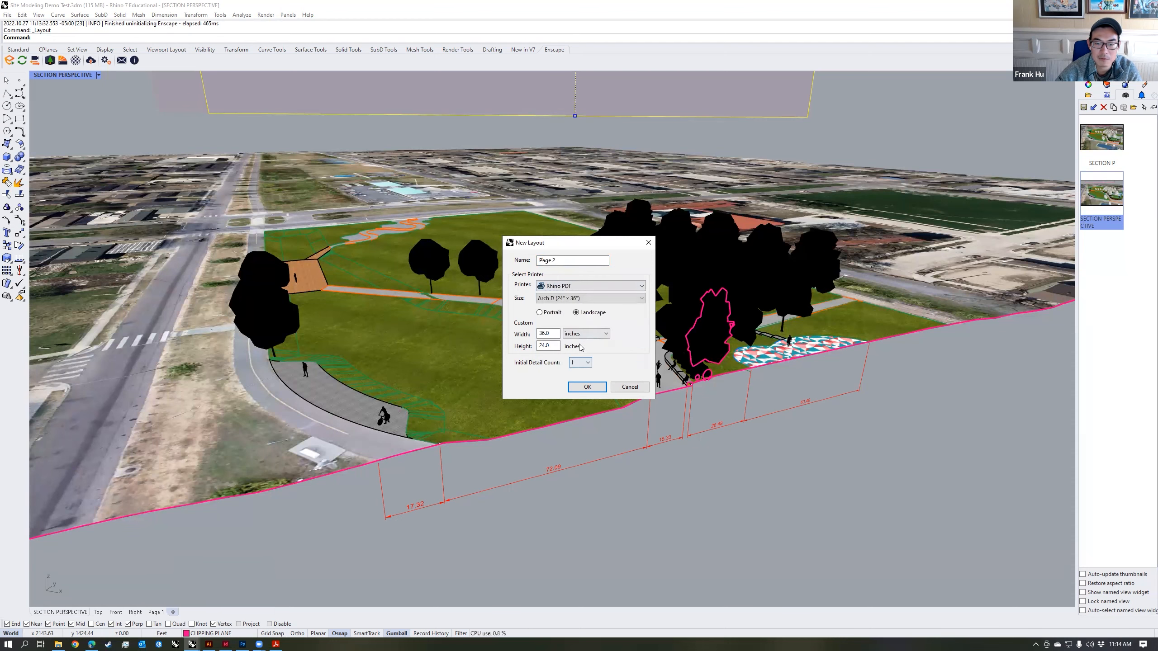
click(587, 386)
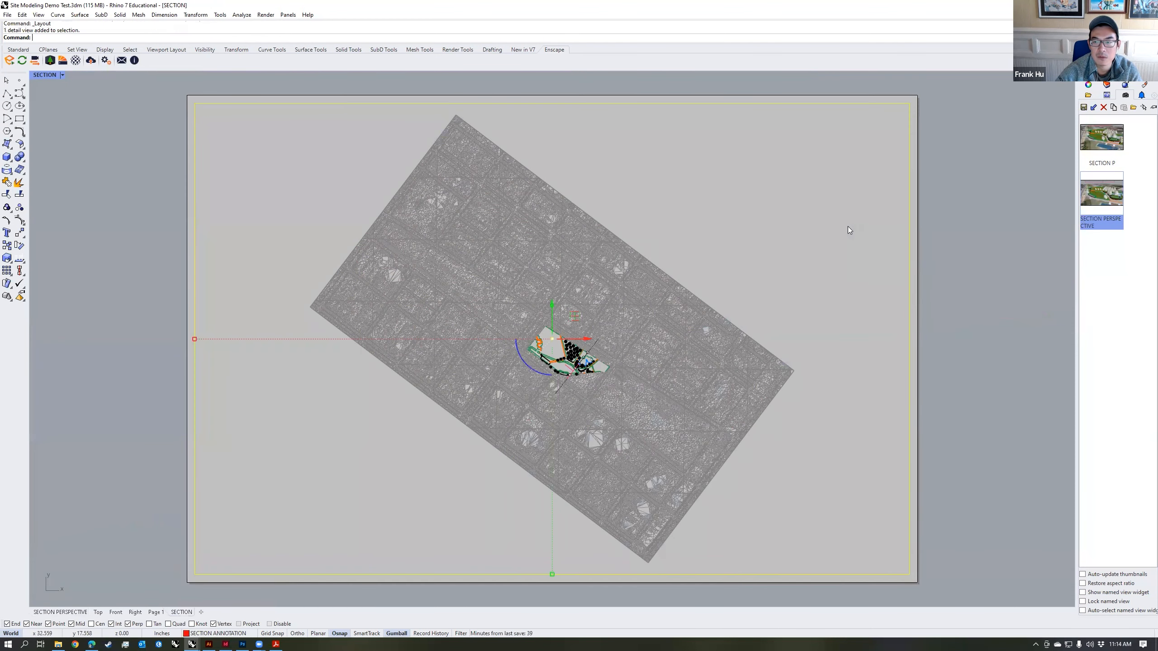
Step: Extend the detail frame to the sheet edges and restore the SECTION PERSPECTIVE named view inside it
scroll(848, 227, down, 1)
right_drag(811, 225, 774, 244)
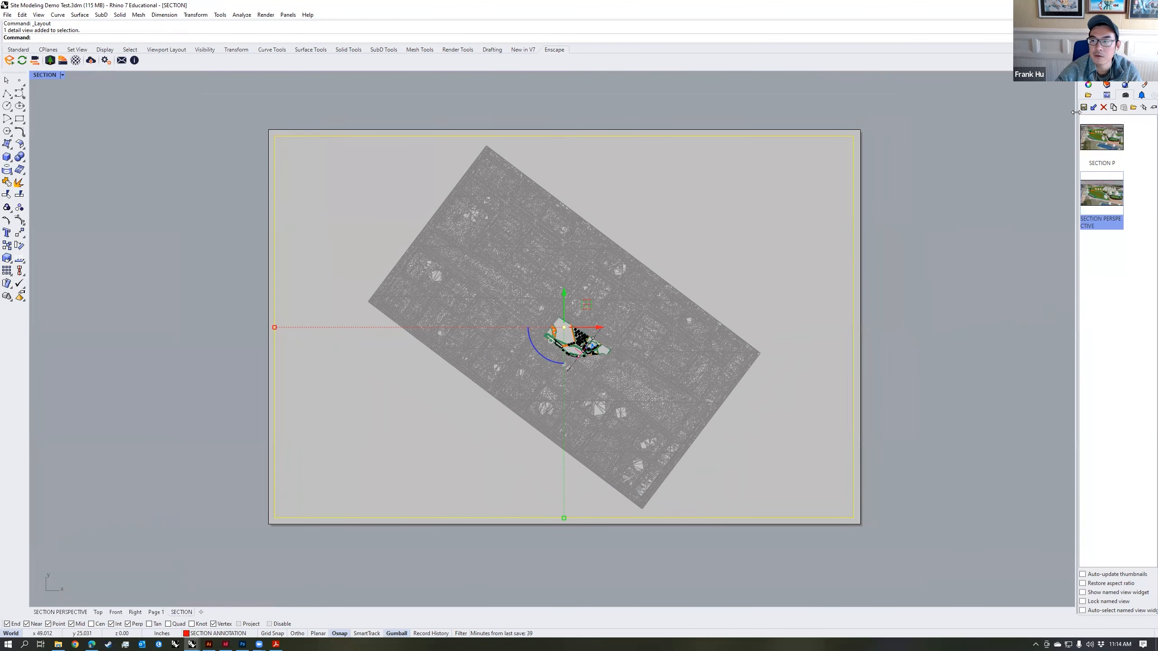
drag(1075, 113, 935, 113)
click(789, 130)
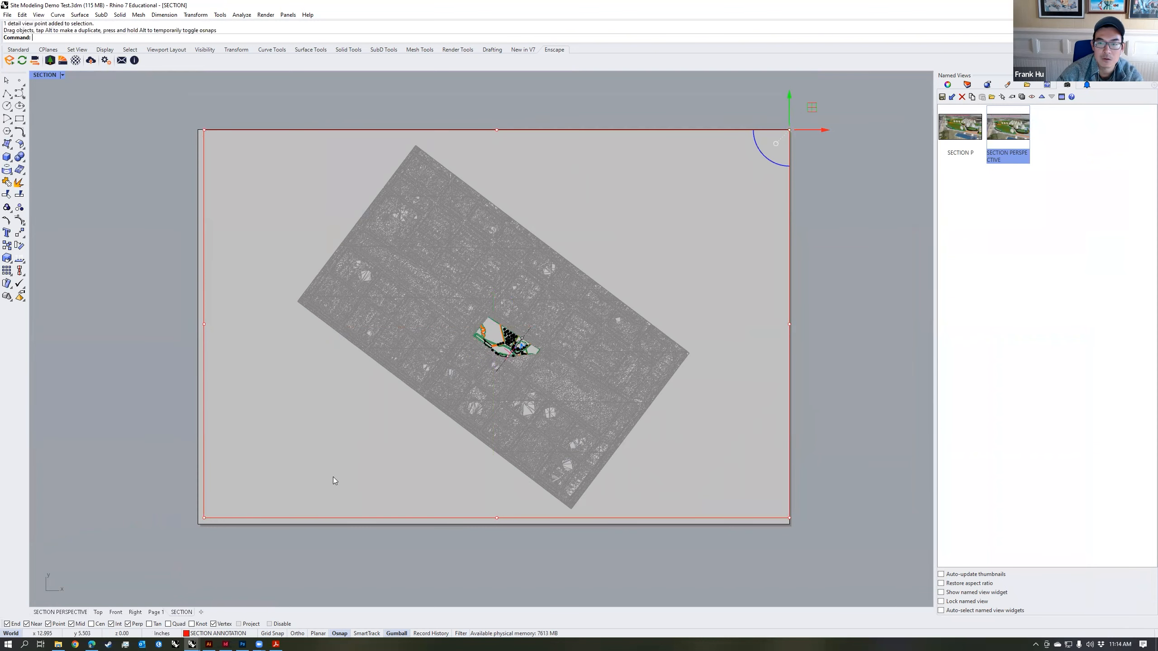
double_click(336, 444)
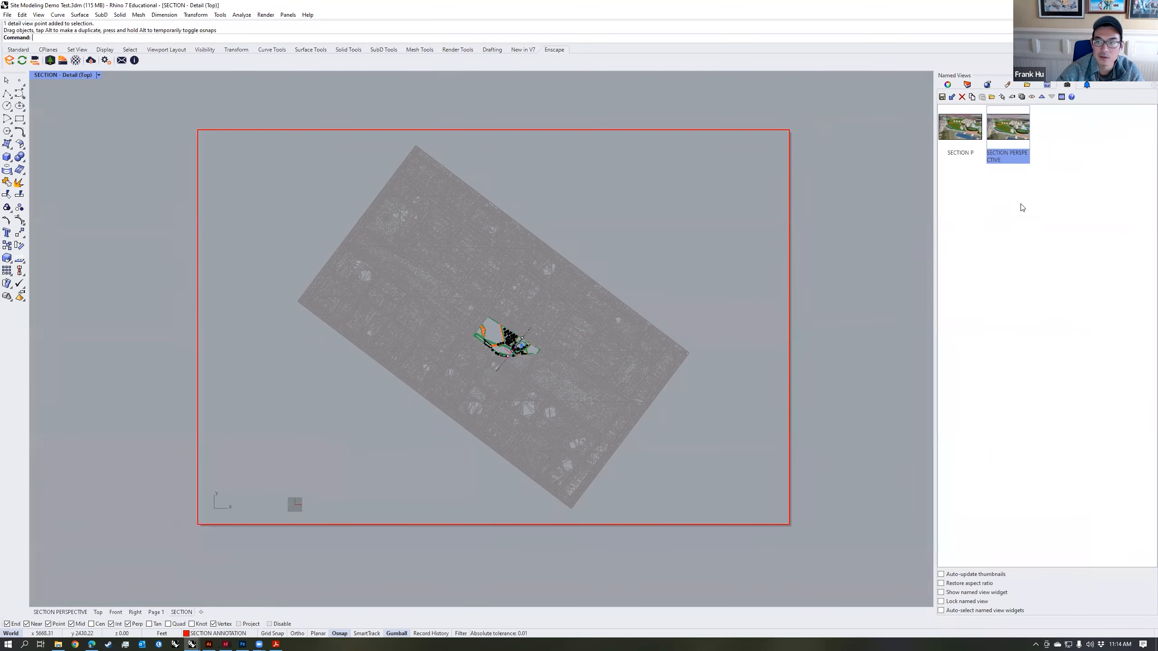
double_click(1007, 128)
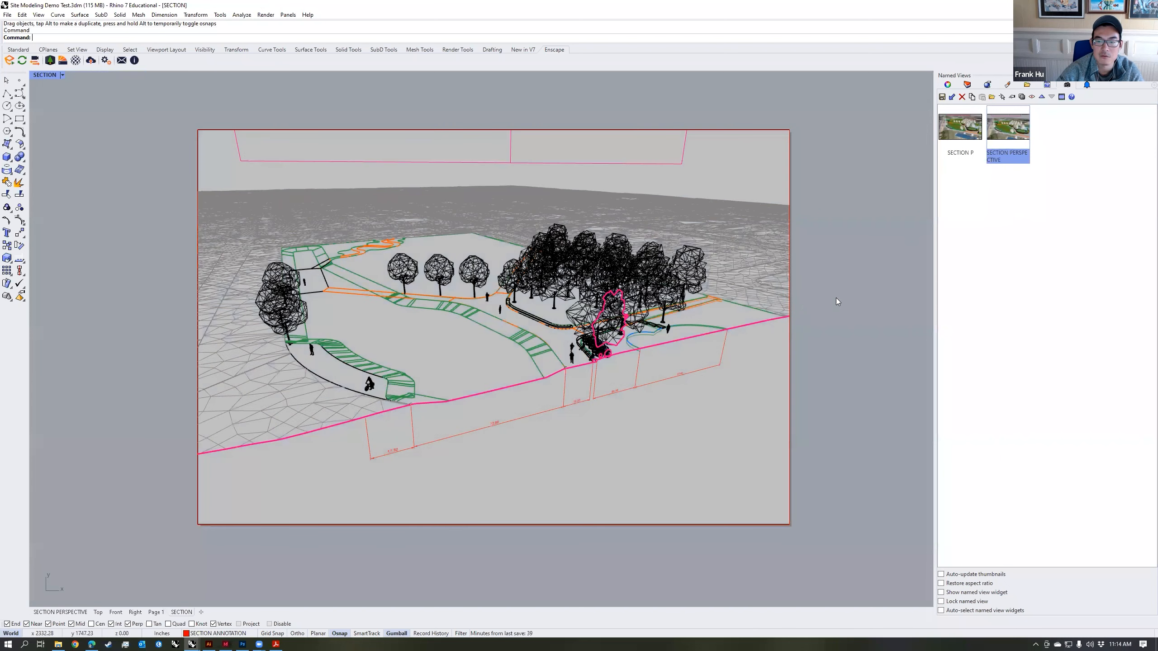
Step: Hide the CLIPPING PLANE, ENSCAPE and MESH_ROAD layers, and lock the SECTION CUT and SECTION ANNOTATION layers
click(967, 85)
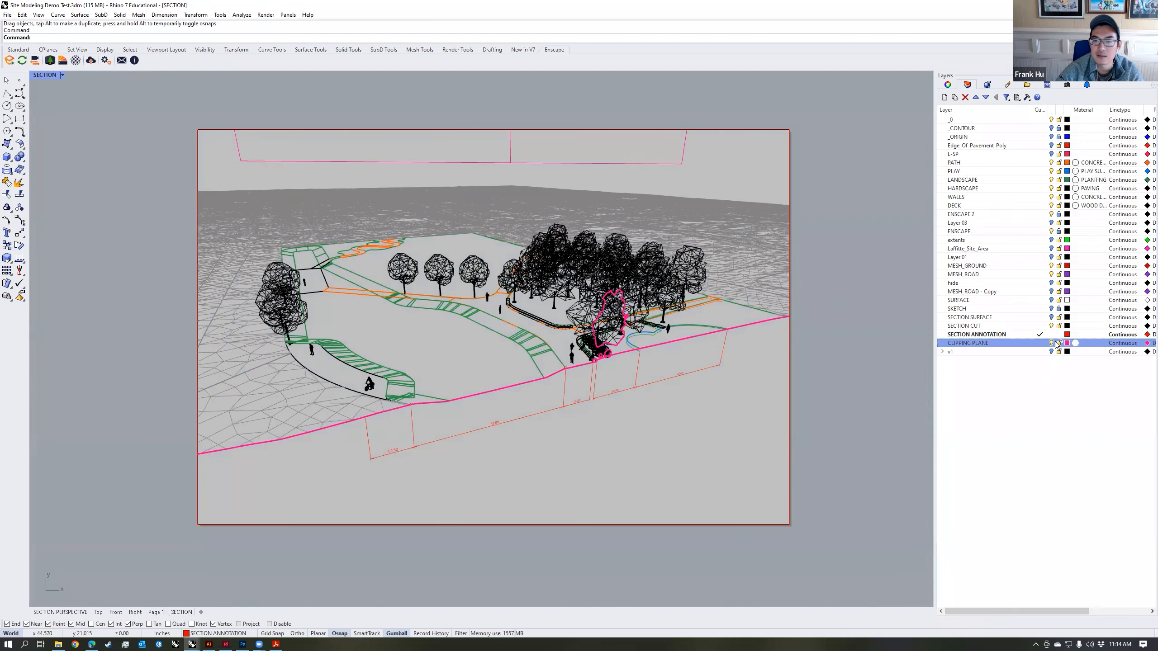
click(1051, 343)
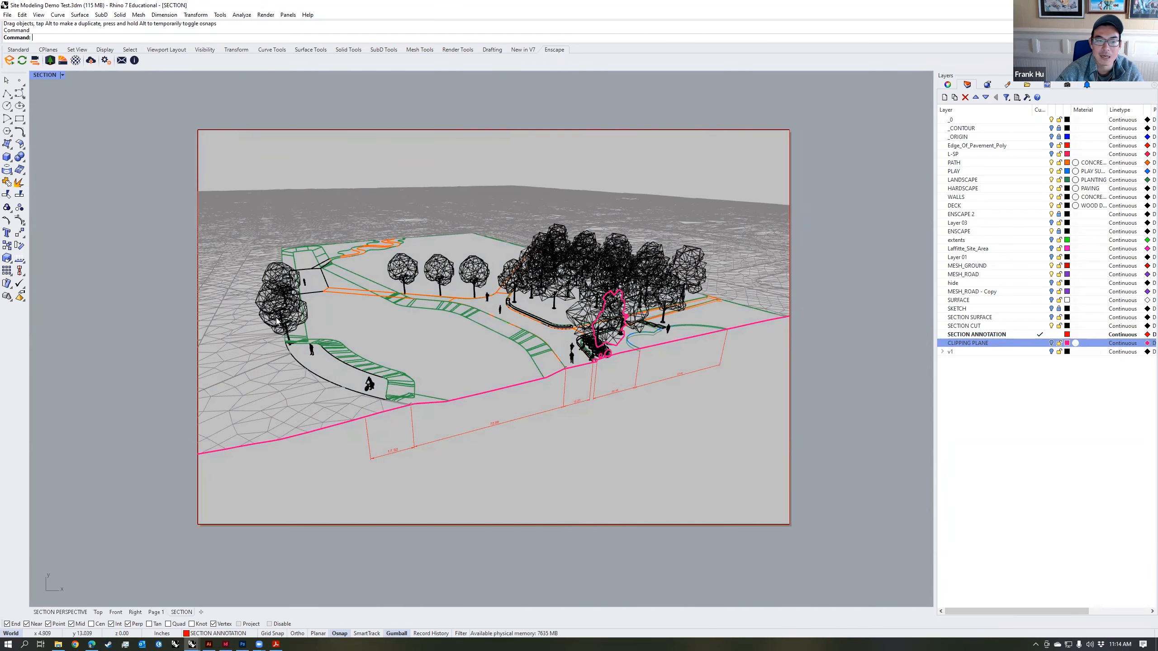
click(1051, 231)
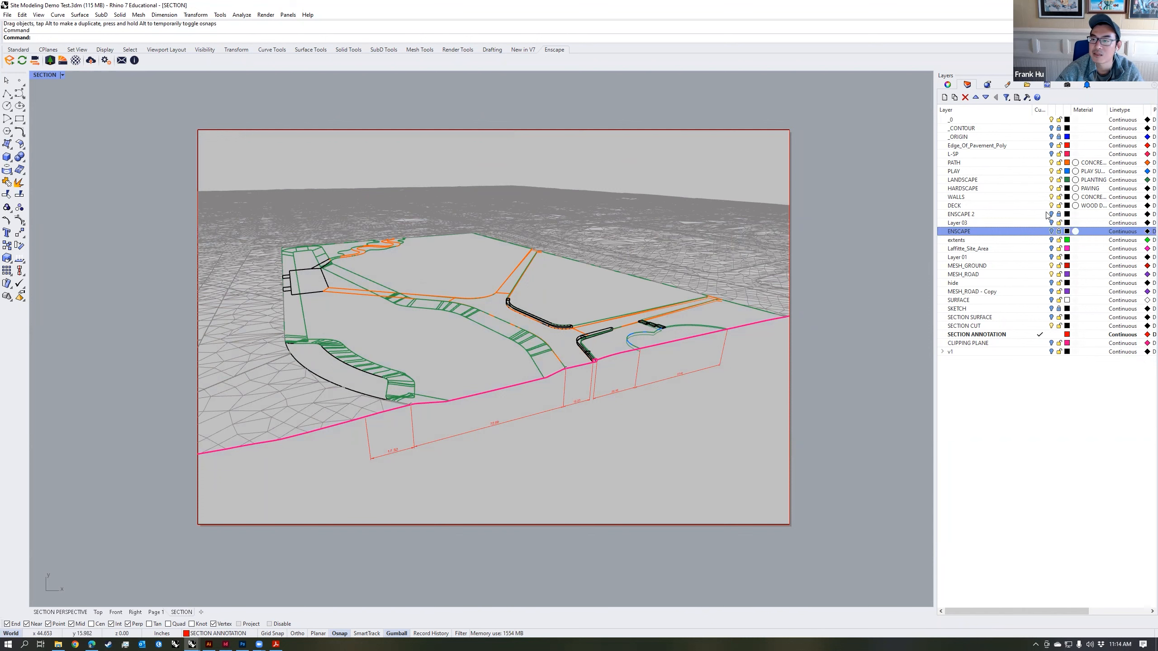
click(1051, 274)
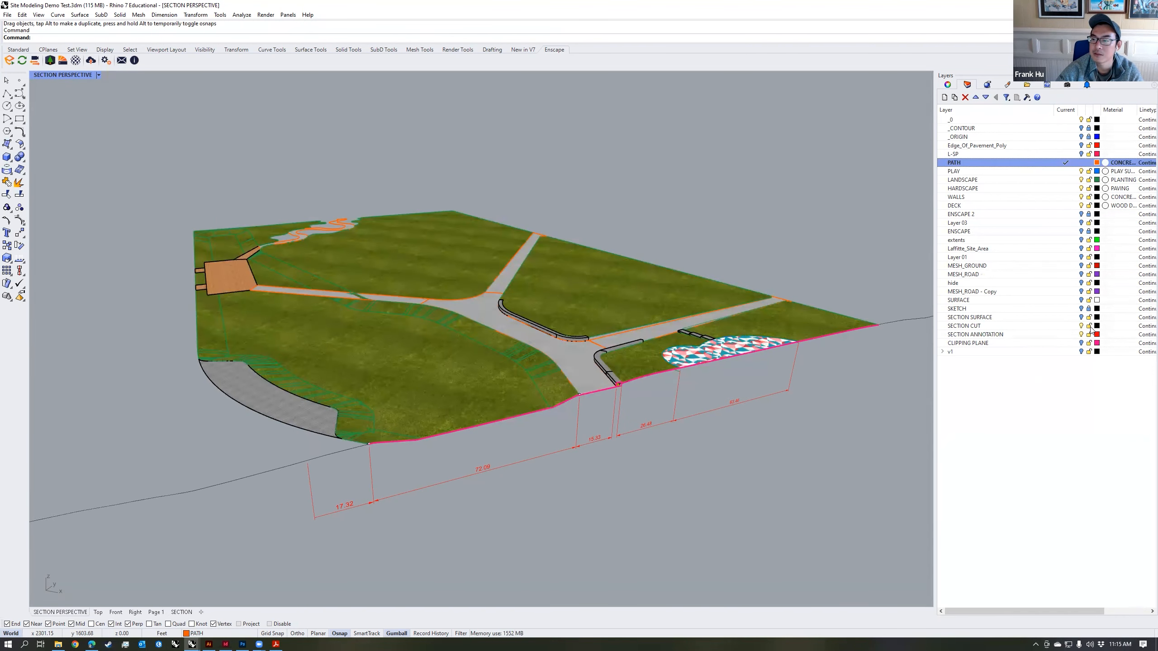
click(1089, 326)
Step: Run Make2D on the park geometry from the SECTION PERSPECTIVE view with clipping plane intersections, outputting to layer SECTIONCUTMAKE2D
mouse_move(176, 172)
mouse_down()
mouse_move(376, 364)
mouse_move(850, 510)
mouse_up()
drag(872, 562, 188, 138)
text(Make2D)
key(Return)
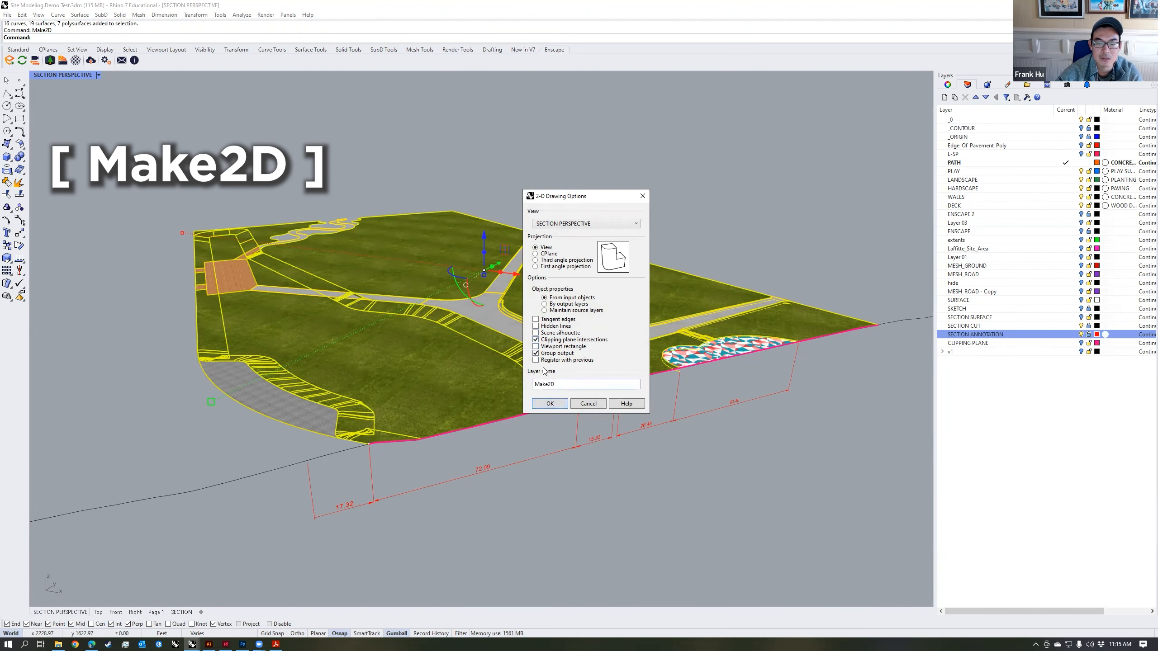
text(SECTIONCUTMAKE2D)
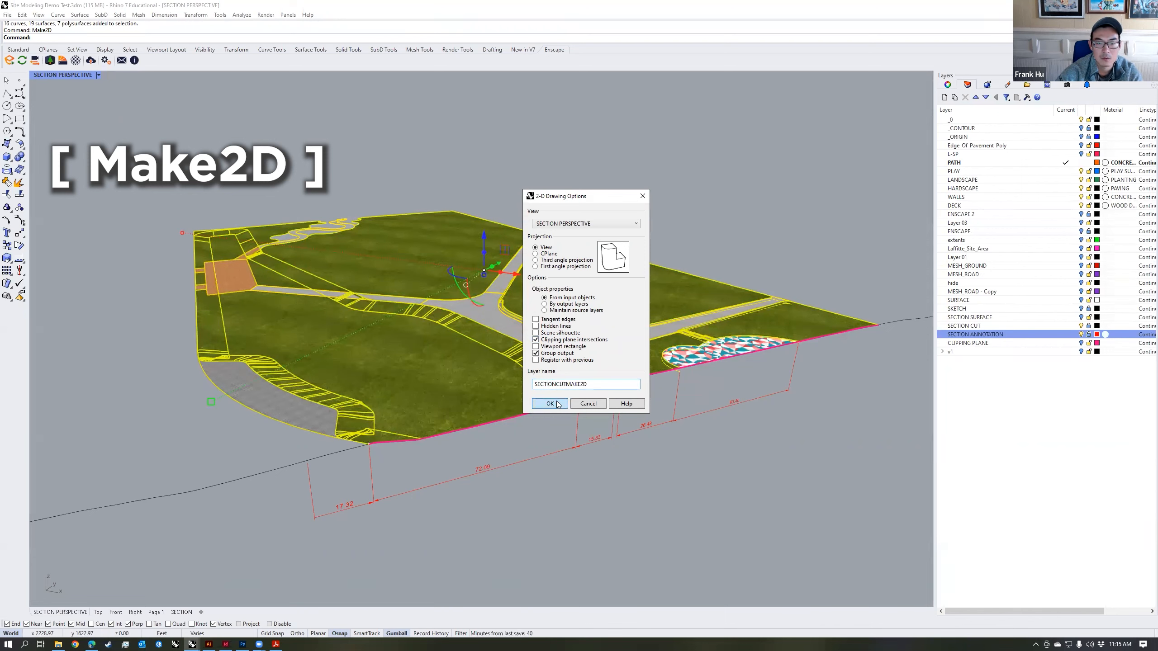
click(550, 403)
Step: Group the Make2D linework in the Top view and transfer it from there onto the SECTION layout
click(106, 613)
scroll(466, 454, up, 5)
scroll(469, 412, up, 3)
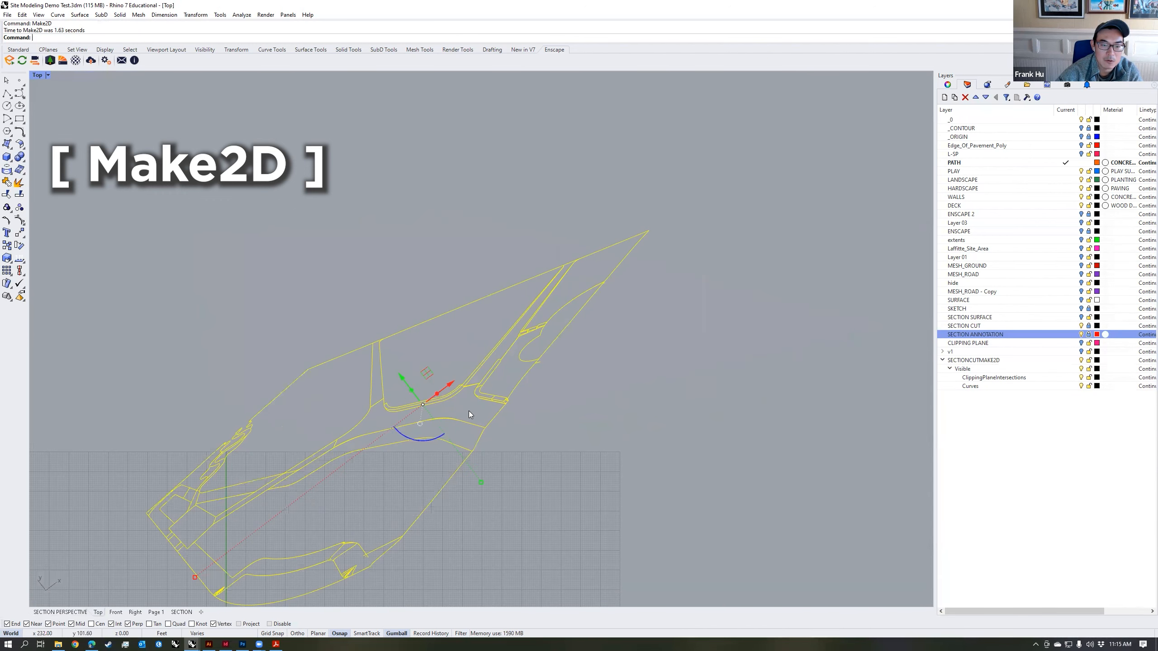
key(ctrl+g)
scroll(512, 366, down, 5)
key(ctrl+x)
click(181, 612)
key(ctrl+v)
Step: Scale the pasted linework down and position it roughly over the park drawing in the layout's detail
scroll(523, 408, down, 10)
drag(710, 287, 581, 336)
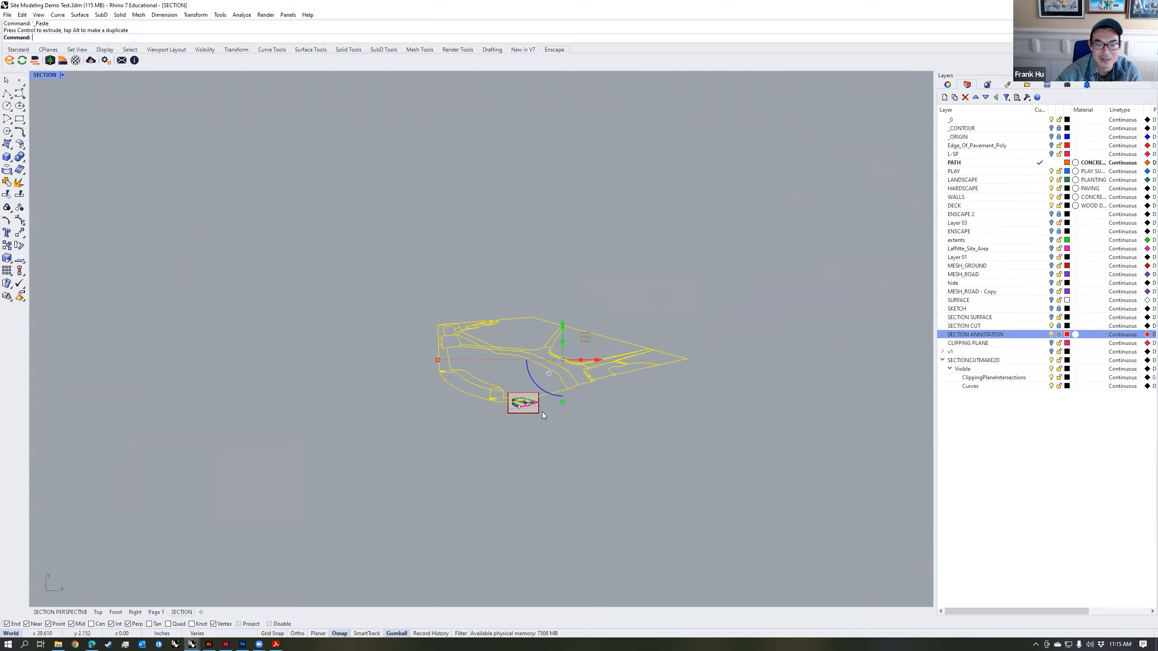
scroll(541, 411, up, 8)
shift+drag(591, 392, 590, 323)
drag(612, 272, 558, 344)
scroll(516, 394, up, 8)
shift+drag(561, 397, 561, 362)
drag(583, 304, 525, 359)
scroll(485, 420, up, 8)
shift+drag(529, 414, 531, 390)
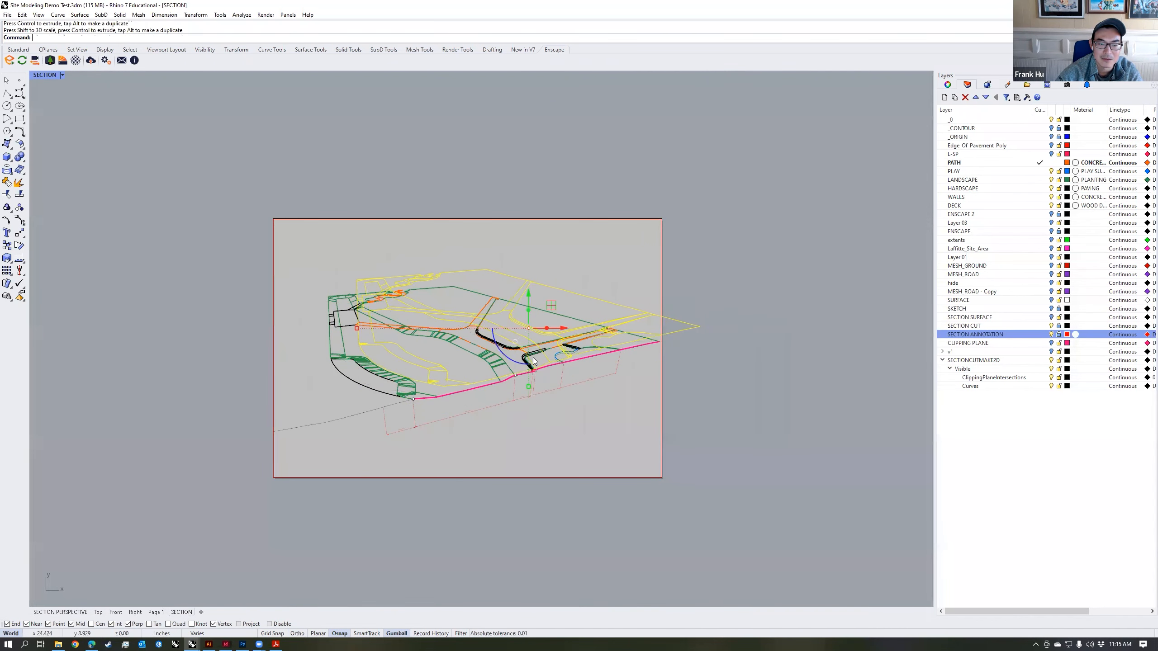
Step: Move the pasted linework so its path-edge endpoint on the section line snaps to the matching point in the detail
scroll(567, 312, up, 10)
text(m)
key(Return)
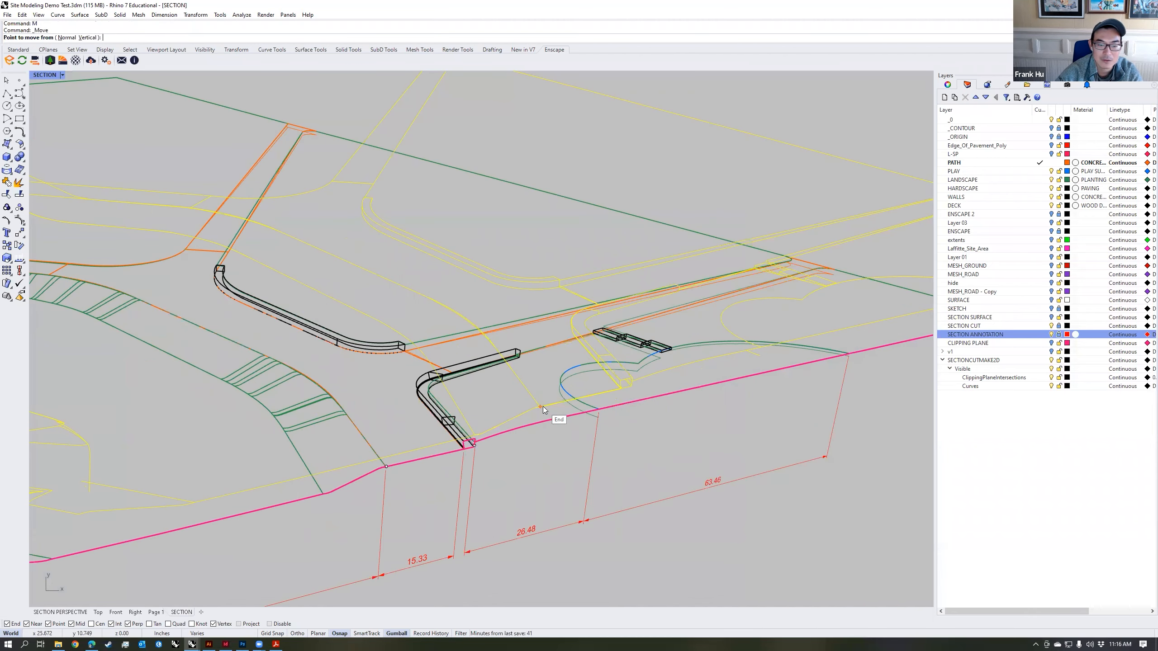
click(542, 411)
scroll(393, 466, up, 5)
click(396, 460)
Step: Scale the linework about that shared point by reference, matching the lawn's lower corner to the detail, and deselect it
text(SC)
key(Return)
click(397, 460)
scroll(396, 460, down, 9)
scroll(287, 533, up, 9)
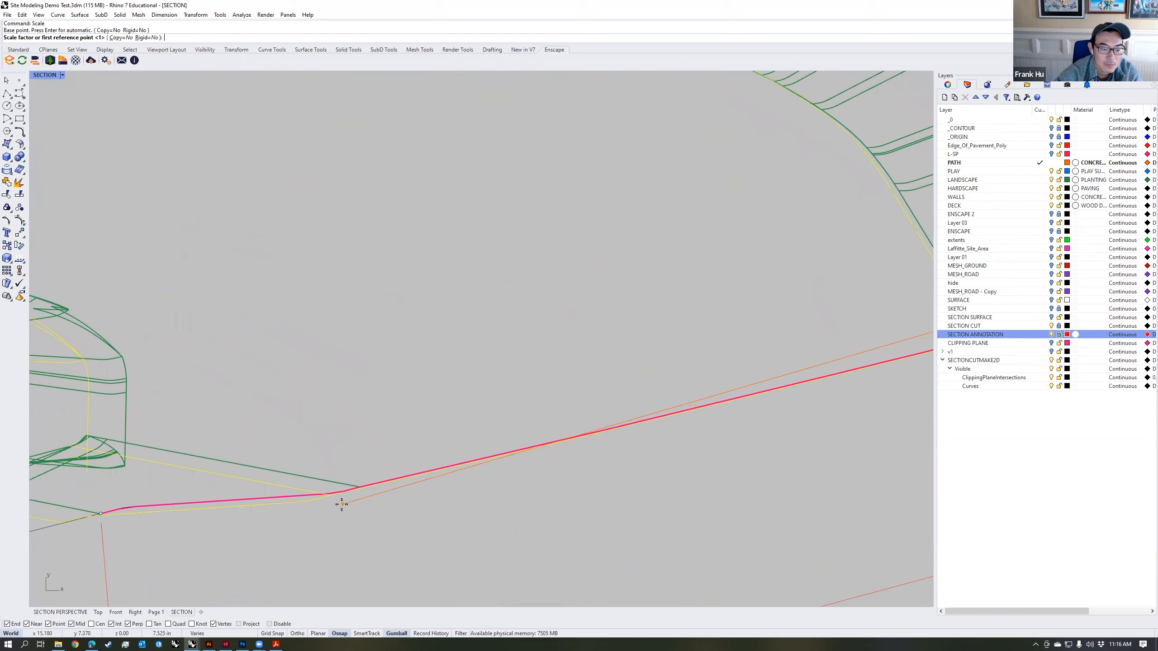
click(327, 497)
click(374, 503)
scroll(374, 504, down, 10)
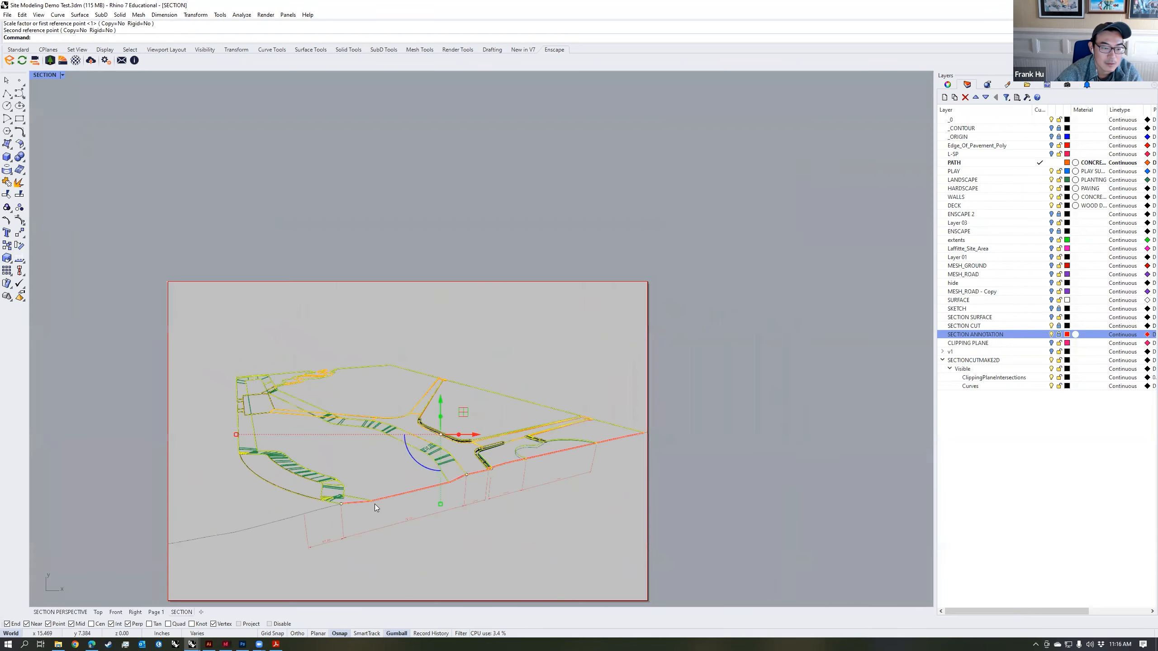
right_drag(436, 450, 502, 390)
click(553, 285)
scroll(549, 347, up, 4)
mouse_move(563, 345)
right_down()
mouse_move(589, 336)
mouse_move(615, 291)
right_up()
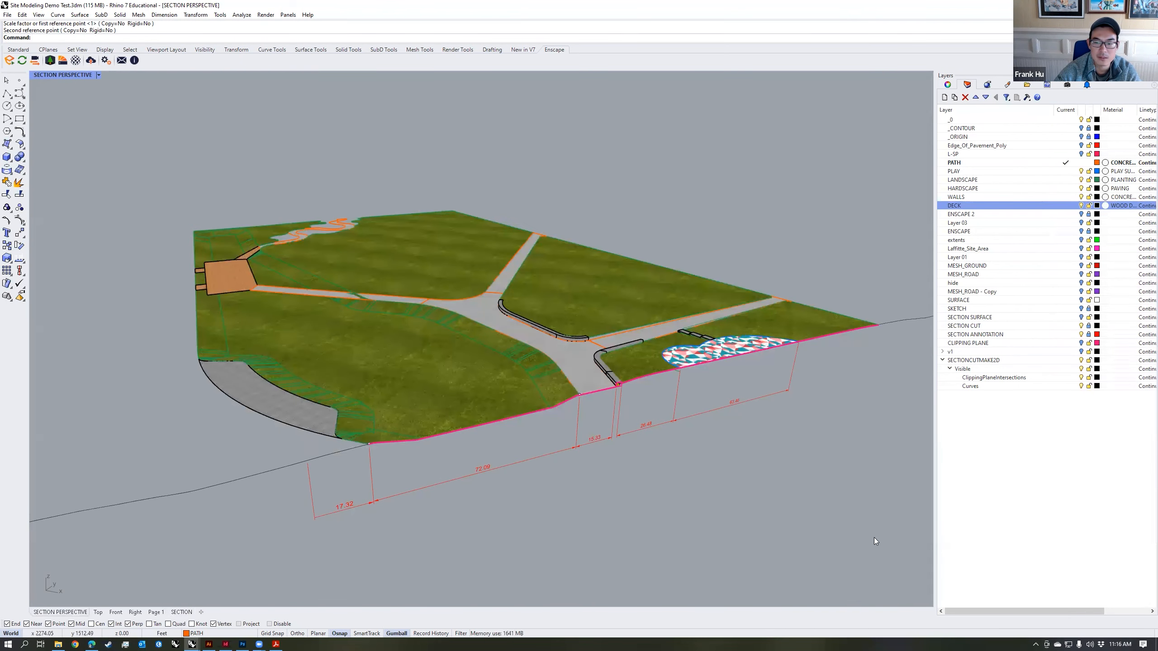
Step: Select the park surfaces and curves in the SECTION PERSPECTIVE view and set their display color to White
drag(874, 538, 170, 129)
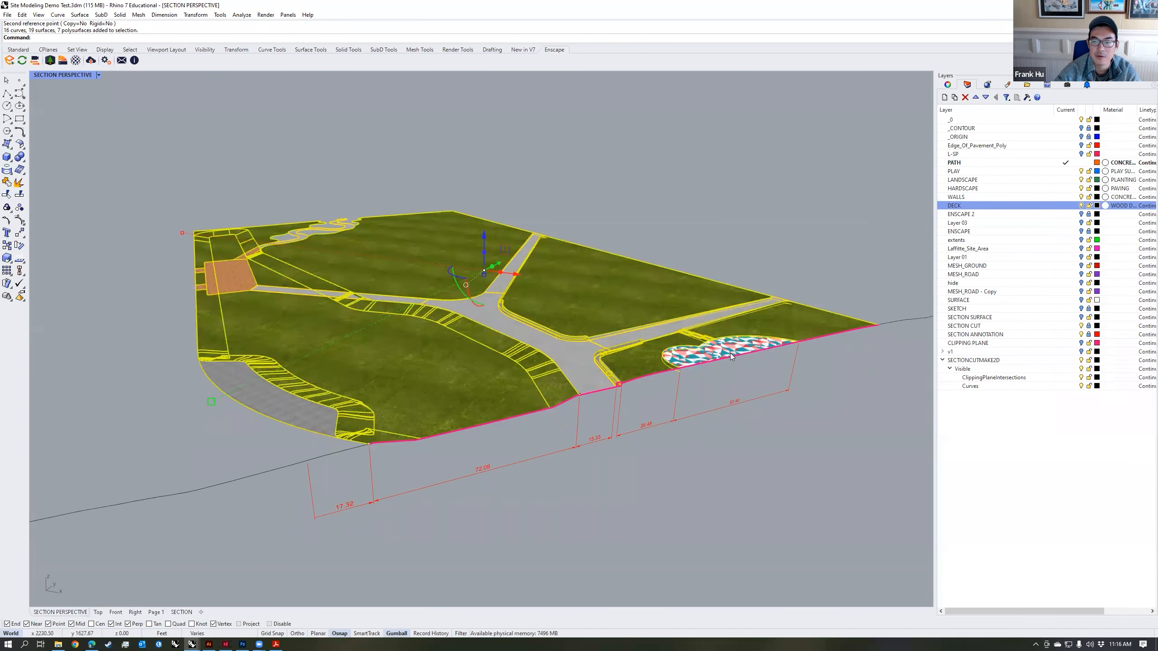
click(947, 85)
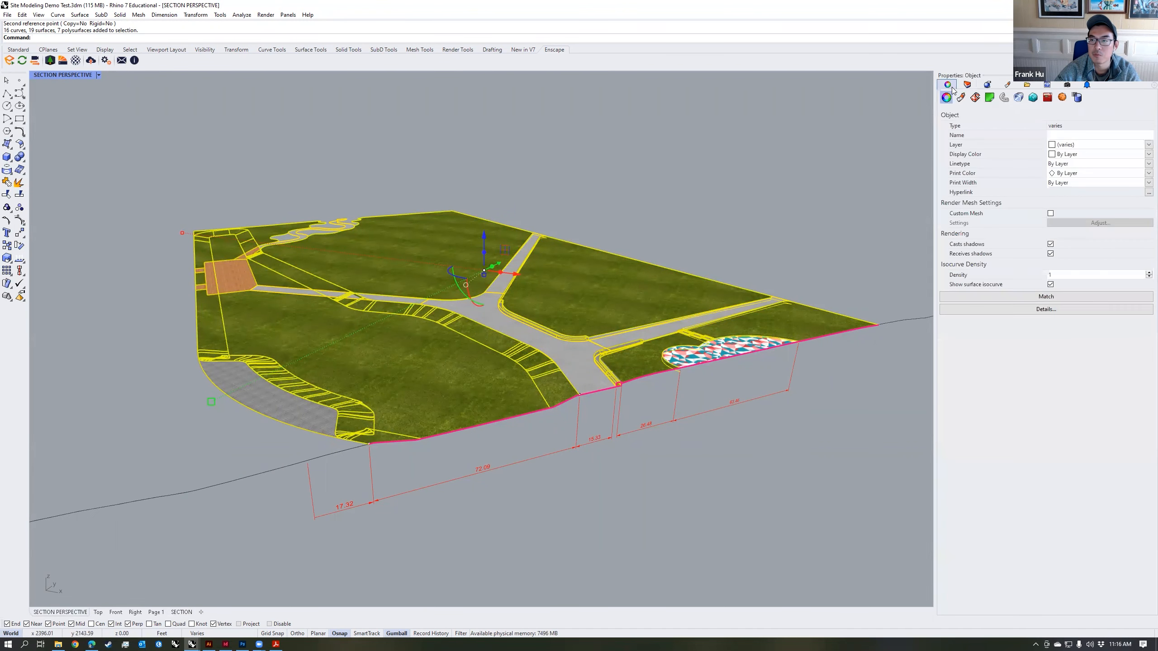
click(1078, 154)
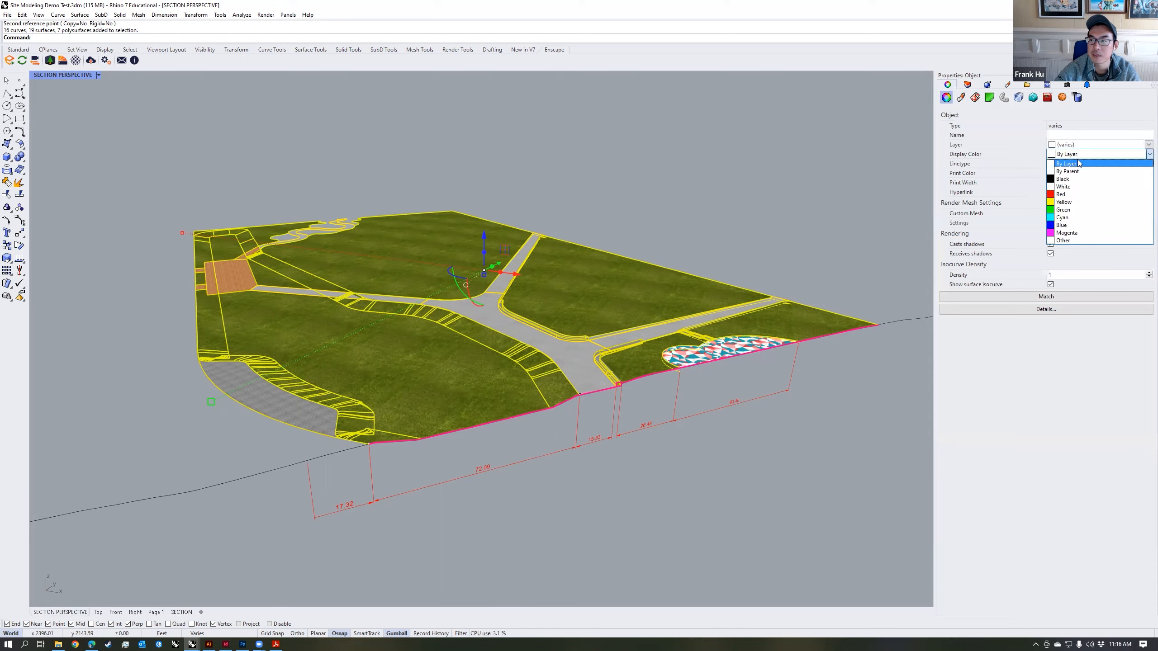
click(1066, 187)
key(Escape)
click(967, 85)
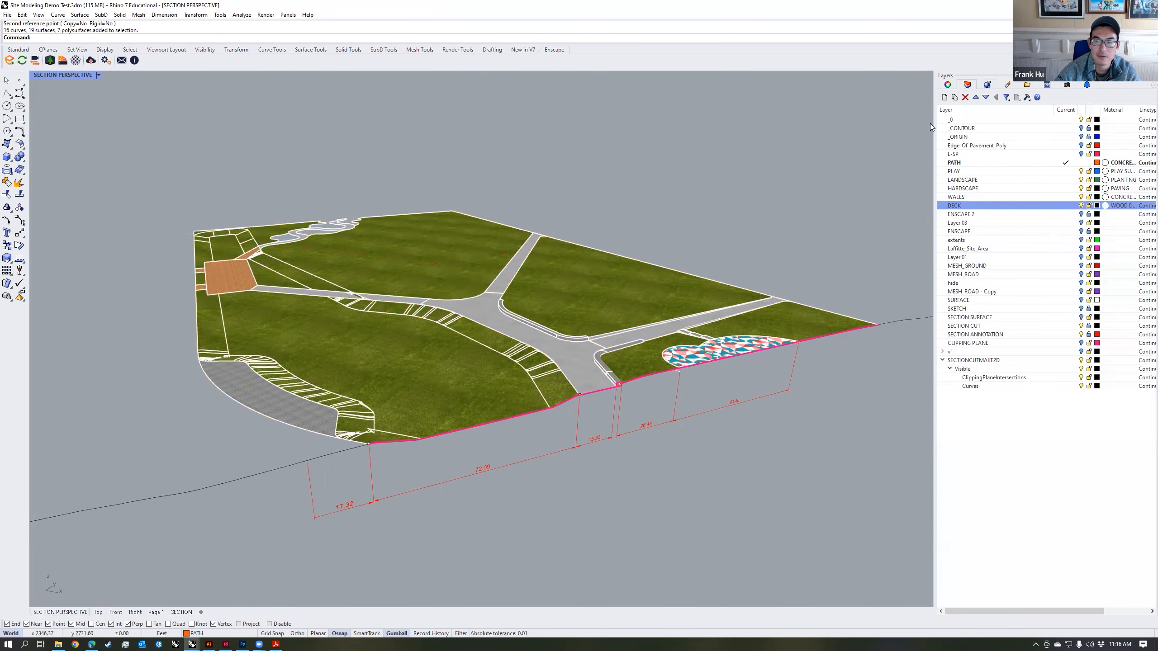
Step: Hide the SECTIONCUTMAKE2D layer on the SECTION layout and examine the detail's own linework along the paths and planting beds
click(181, 612)
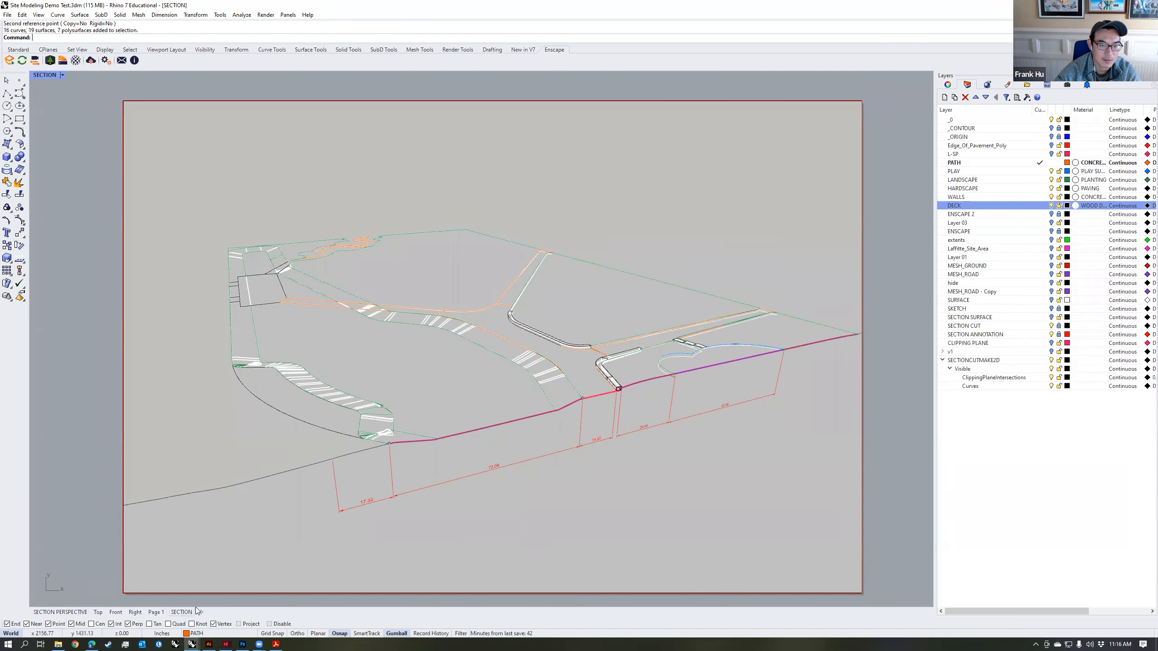
click(974, 361)
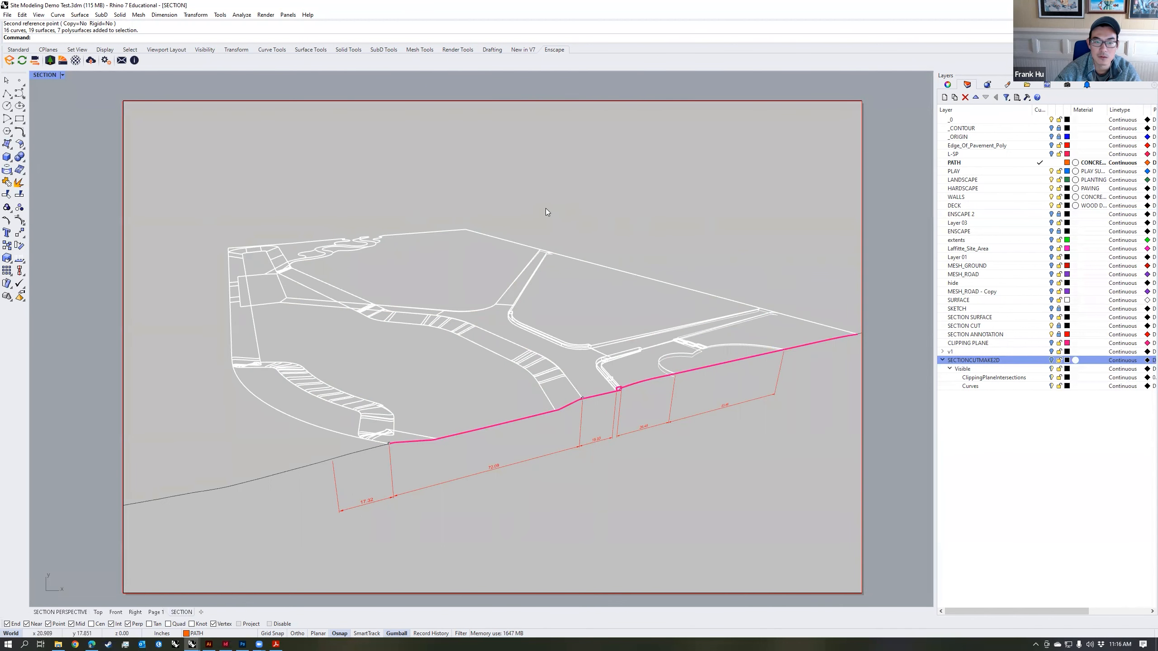
scroll(540, 372, up, 16)
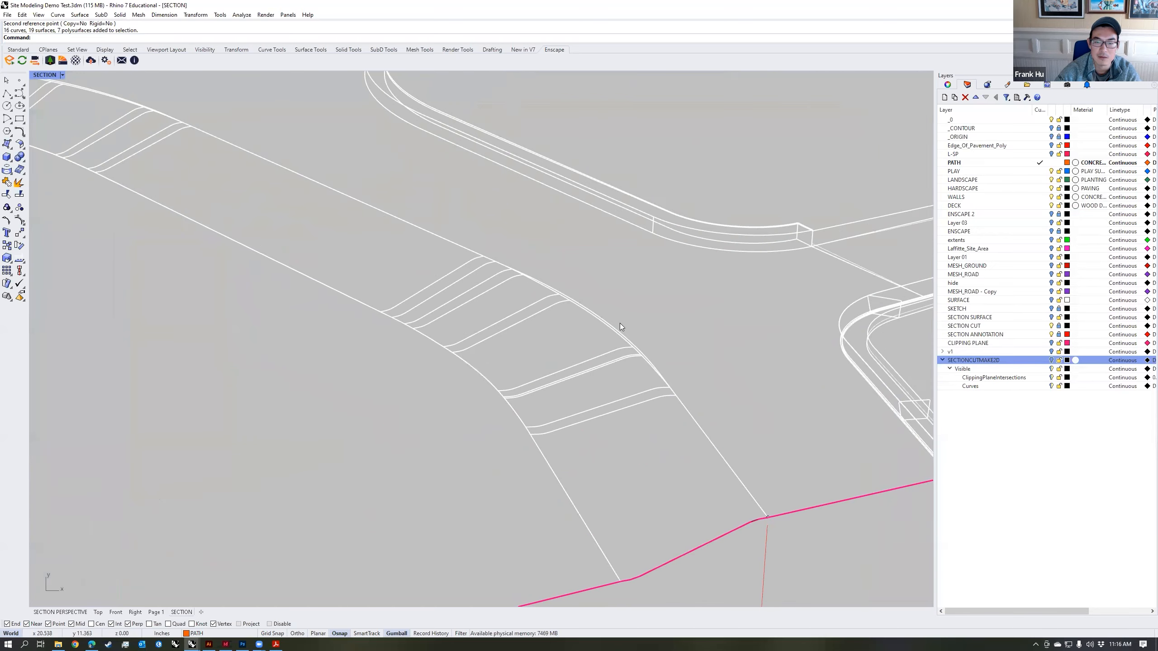
scroll(619, 323, down, 8)
right_drag(225, 248, 580, 325)
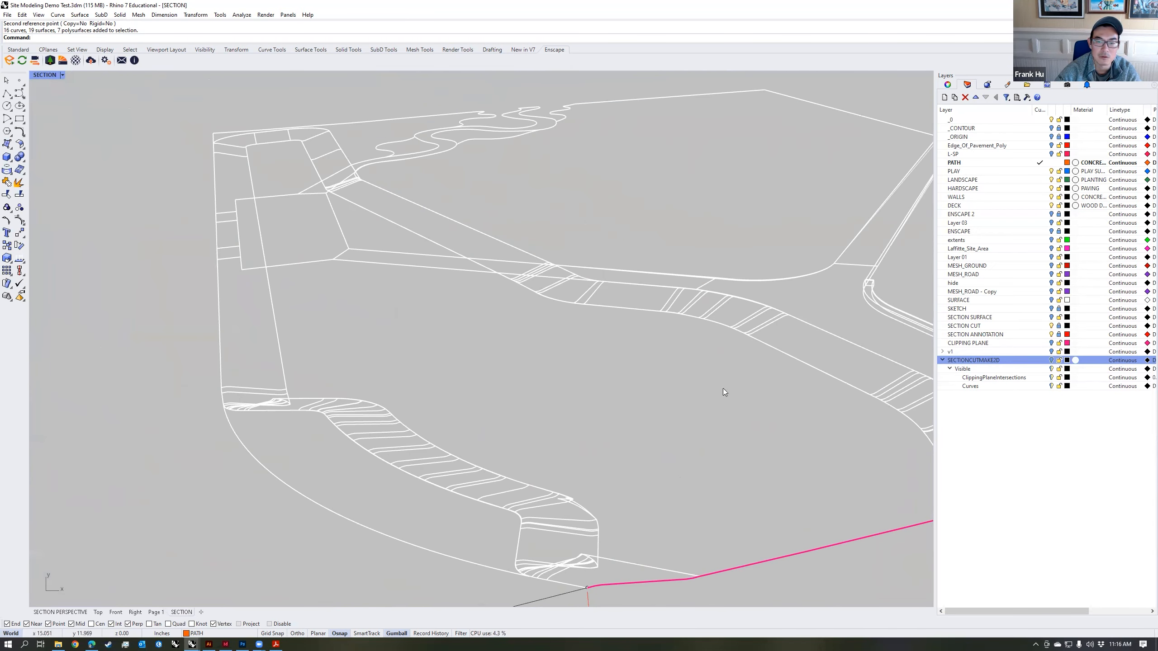
right_drag(723, 388, 497, 360)
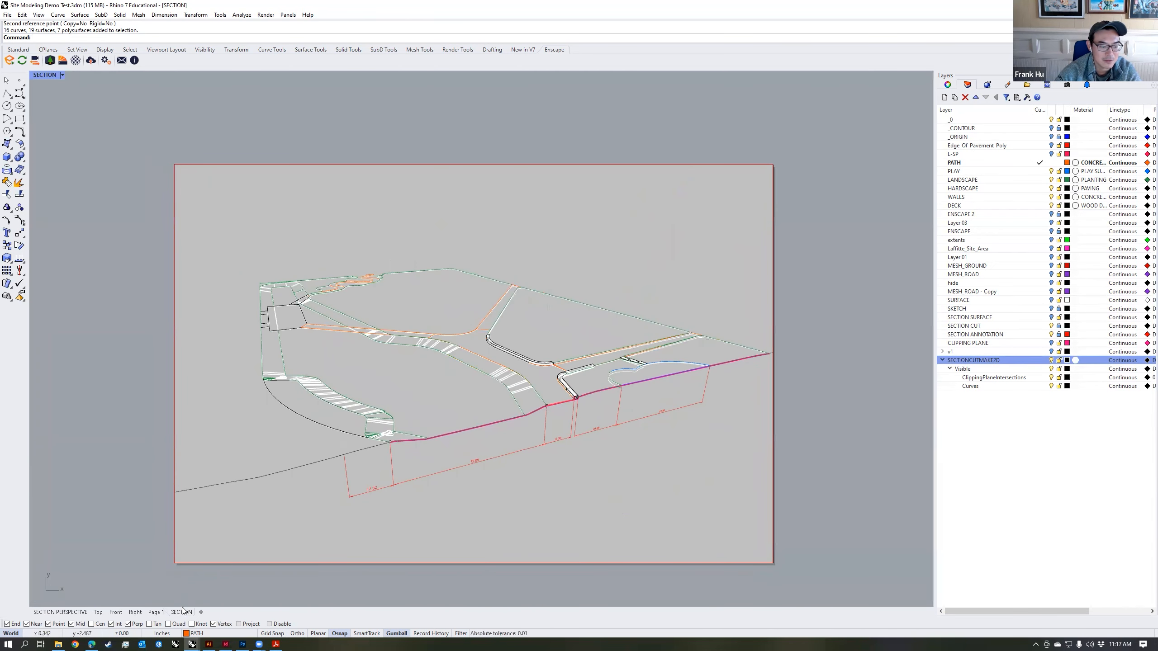
Step: Open the print setup for the SECTION layout
right_click(185, 613)
click(210, 604)
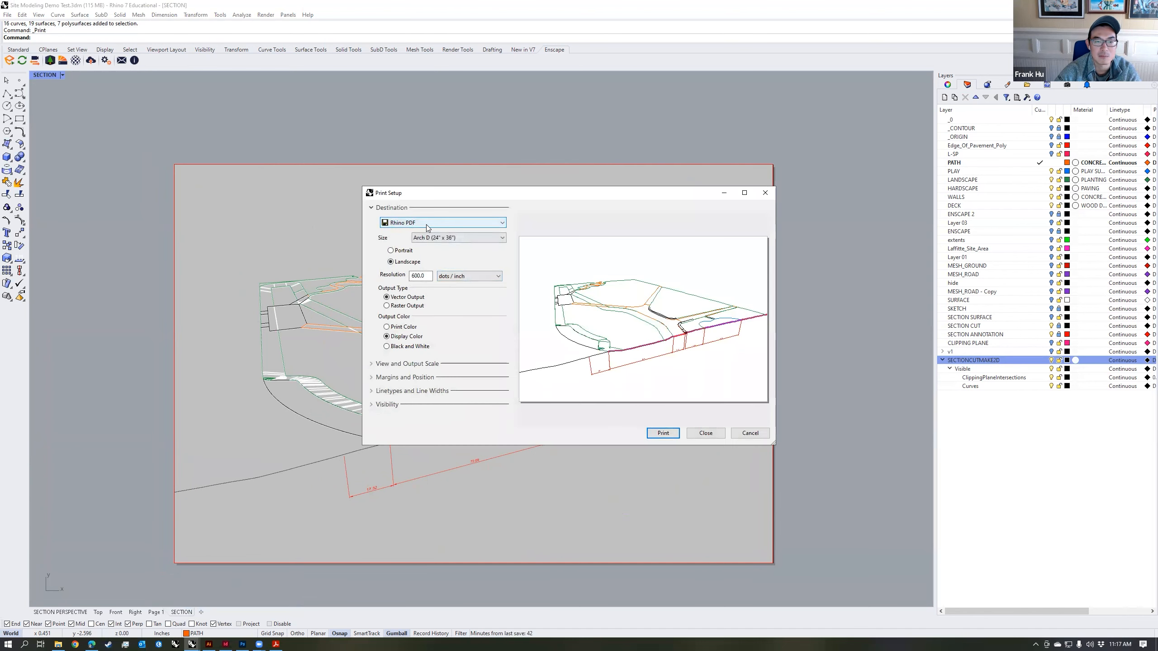